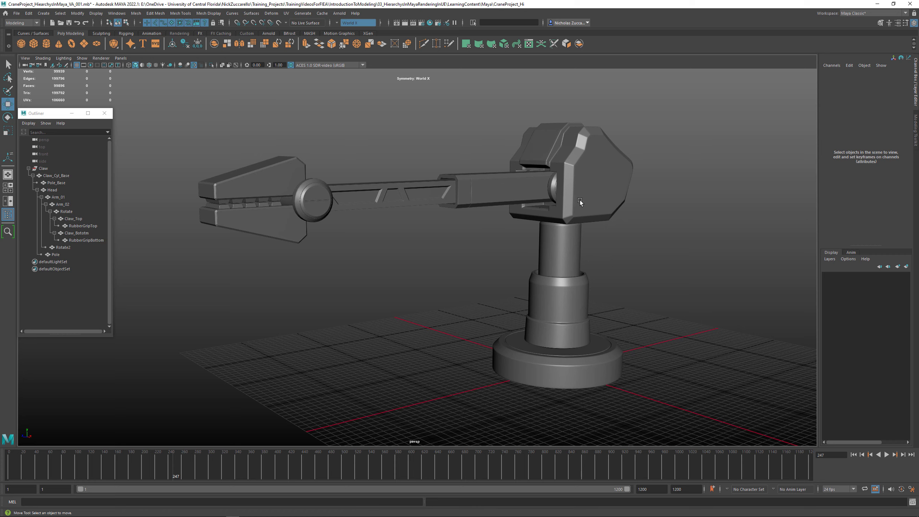
Try moving the Head down the pole and shifting Claw_Cyl_Base across the grid, undoing each test move.
click(589, 202)
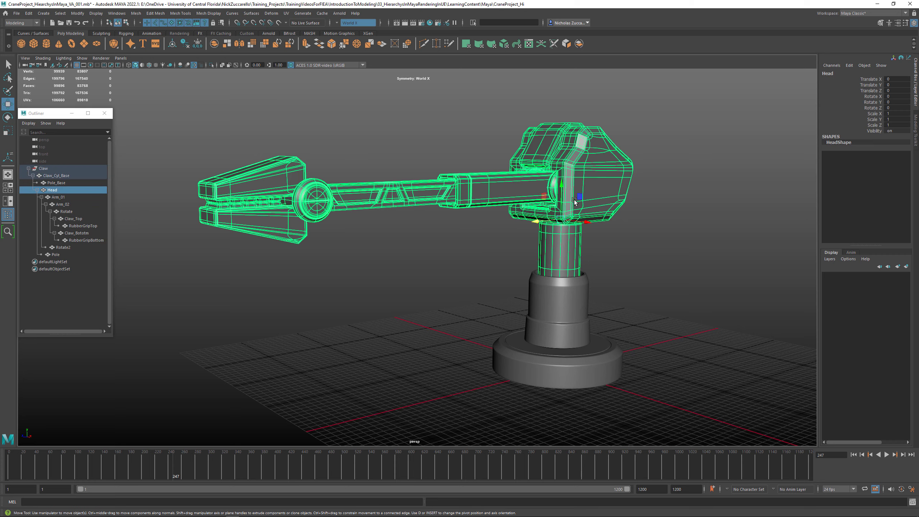
mouse_move(563, 224)
mouse_down()
mouse_move(557, 172)
mouse_move(562, 224)
mouse_up()
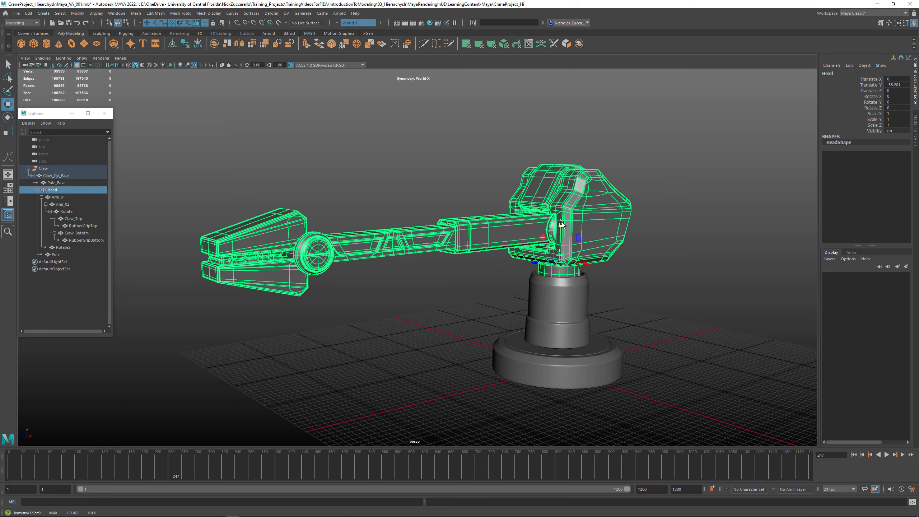
key(ctrl+z)
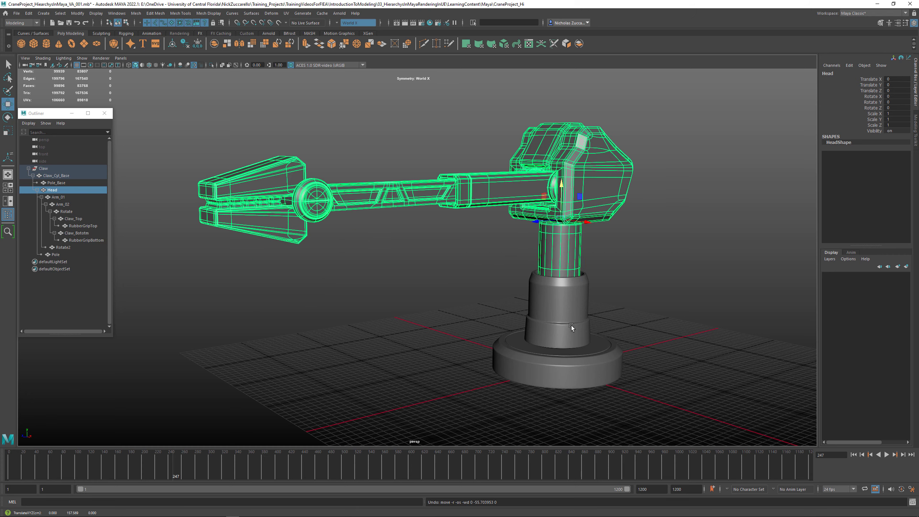
click(593, 365)
drag(575, 362, 483, 348)
key(ctrl+z)
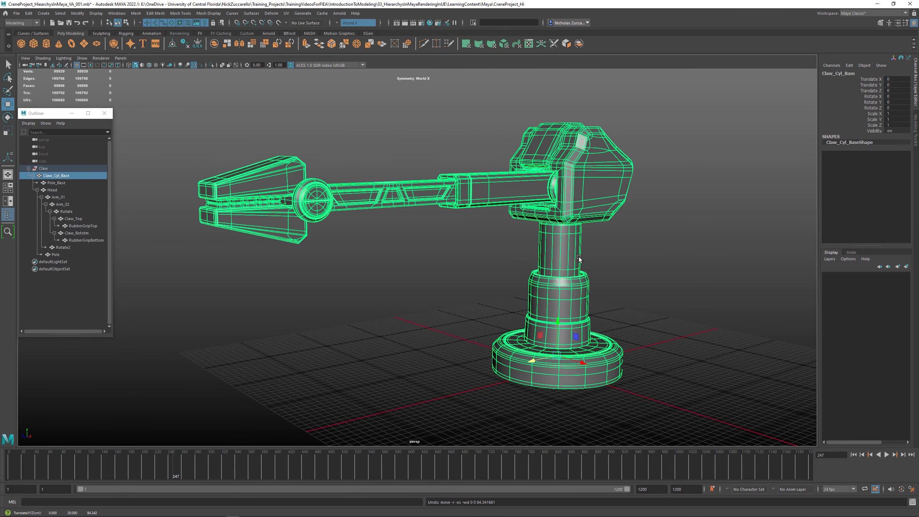
Try rotating Arm_01 about its joint at the head, and undo the rotation.
click(530, 183)
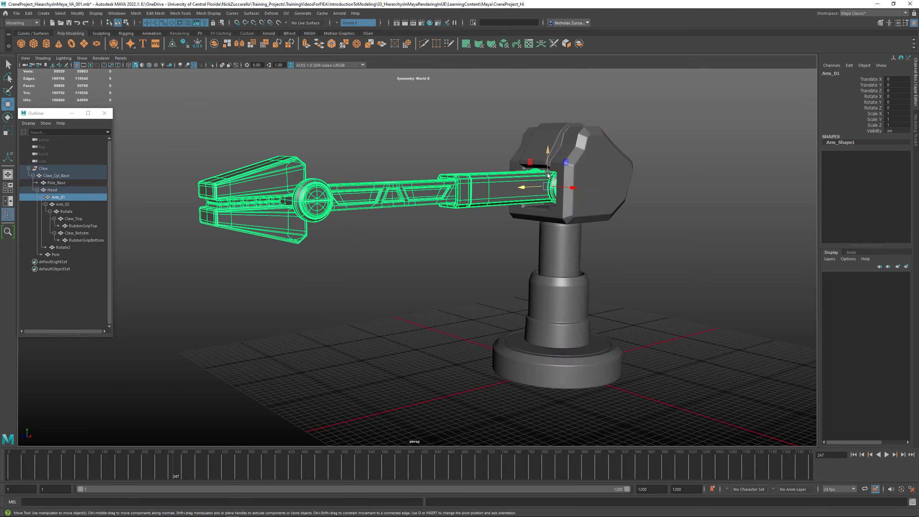
key(e)
drag(547, 164, 536, 151)
key(ctrl+z)
key(ctrl+z)
key(ctrl+z)
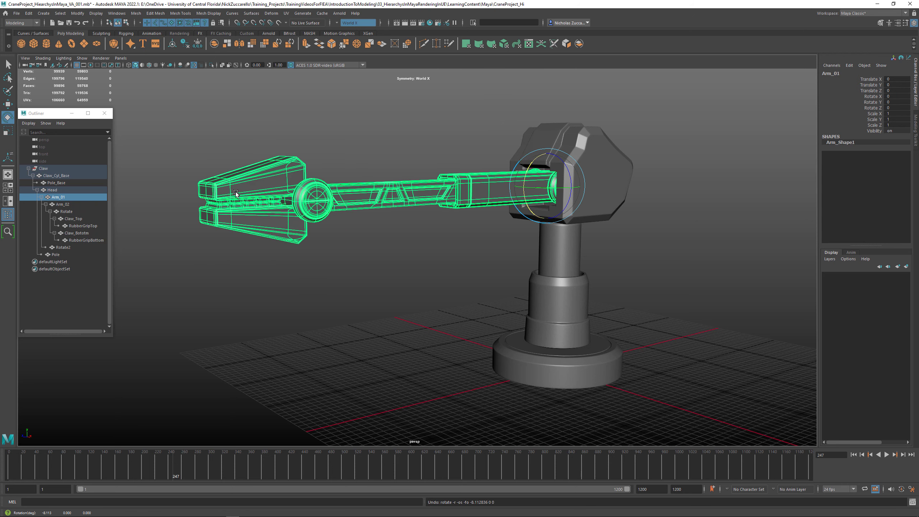
Try sliding Arm_02 along its length toward Arm_01, and undo the move.
click(425, 193)
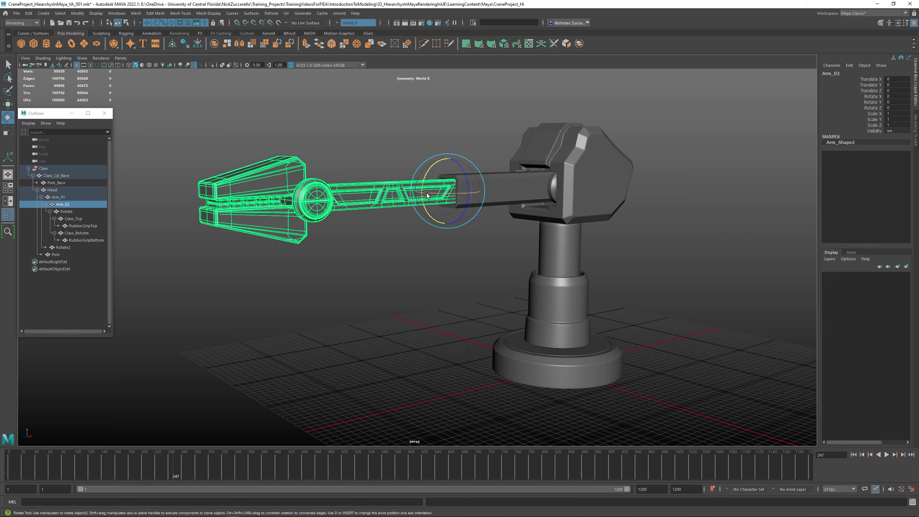
key(w)
drag(425, 192, 514, 188)
key(ctrl+z)
Try rotating the Rotate joint that carries both claws, and undo the rotation.
click(314, 195)
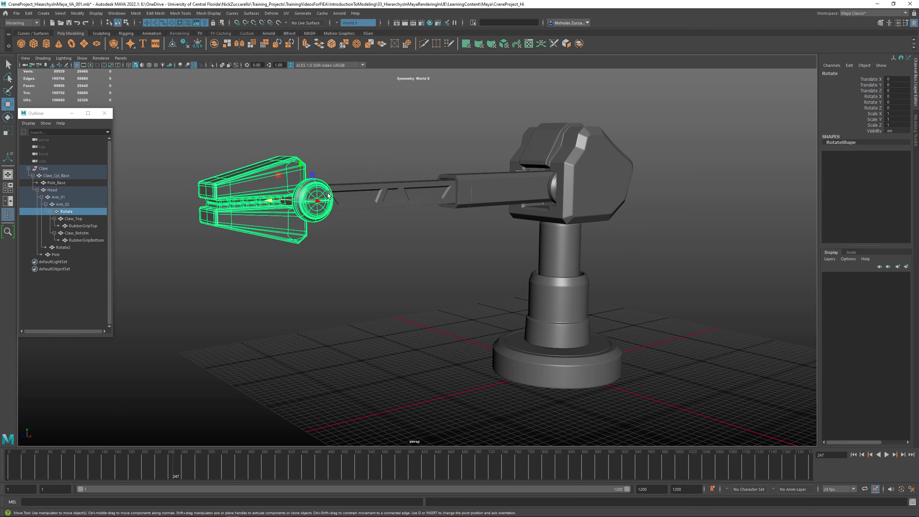
key(e)
drag(279, 178, 262, 141)
key(ctrl+z)
Try rotating the upper and lower claws open around their joint, and undo all of these rotations.
click(362, 131)
click(284, 165)
click(262, 145)
click(260, 209)
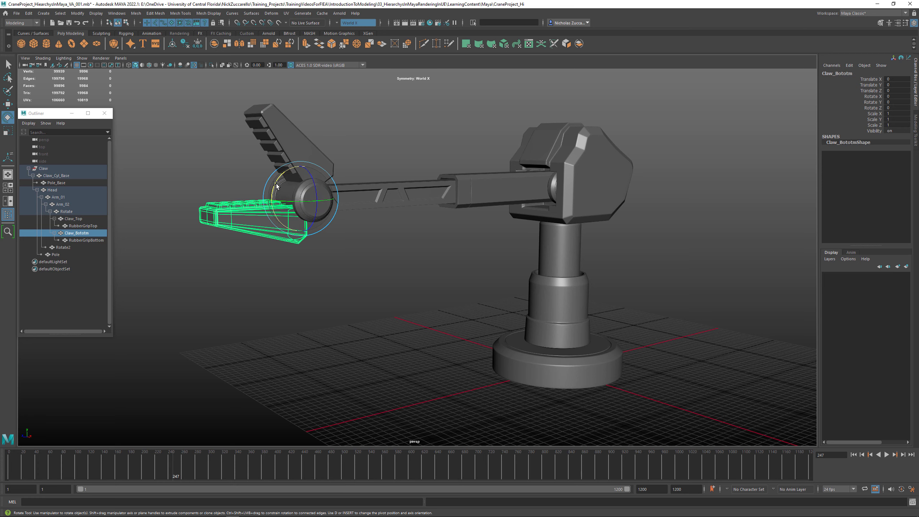
drag(272, 198, 275, 210)
click(369, 230)
key(ctrl+z)
key(ctrl+z)
key(ctrl+z)
key(ctrl+z)
key(ctrl+z)
key(ctrl+z)
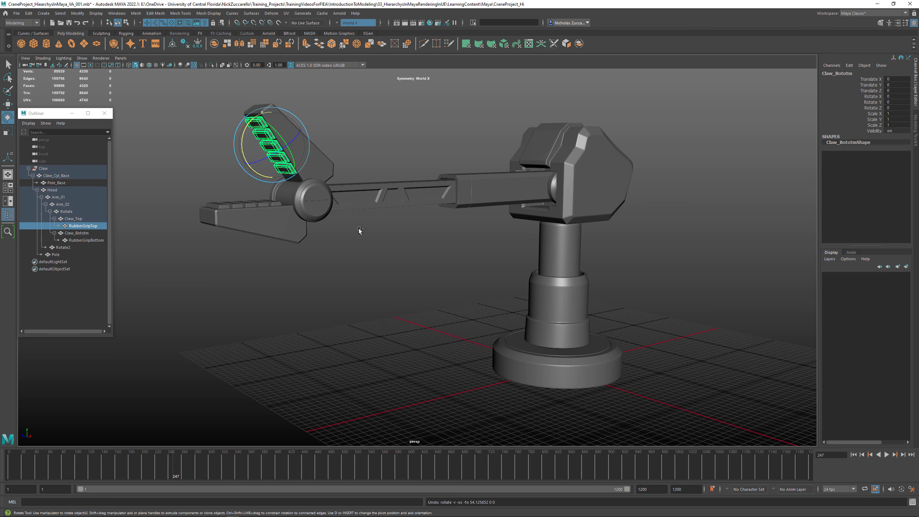
Select all of the crane's meshes and unparent them from the Claw hierarchy.
alt+drag(431, 243, 453, 265)
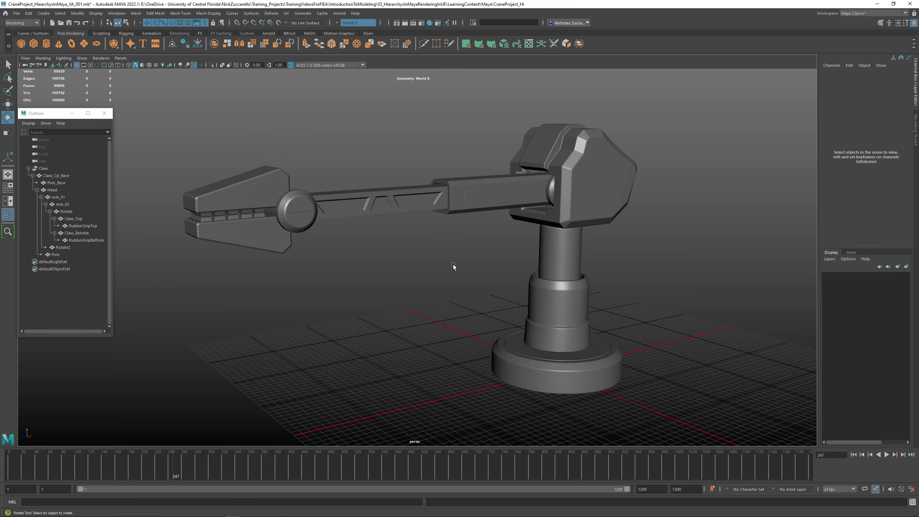
mouse_move(336, 154)
alt+mouse_down()
mouse_move(361, 157)
mouse_move(350, 165)
alt+mouse_up()
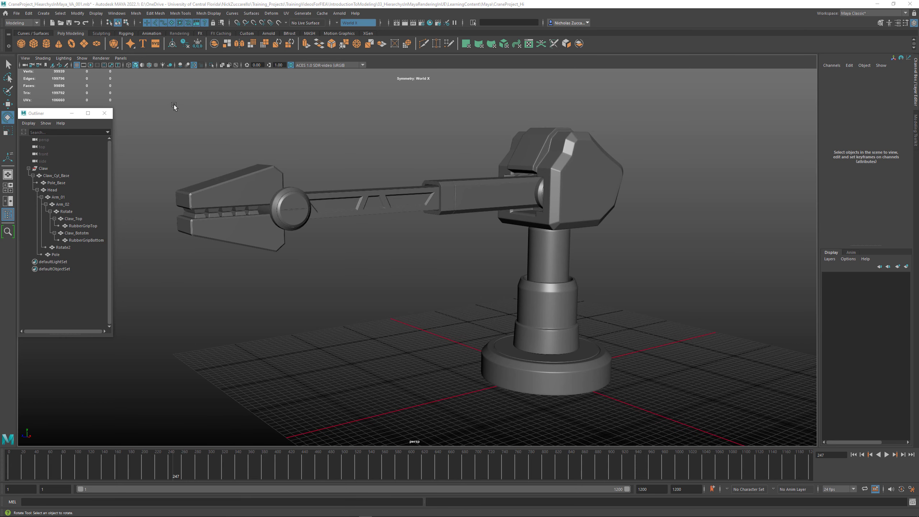
drag(174, 105, 639, 420)
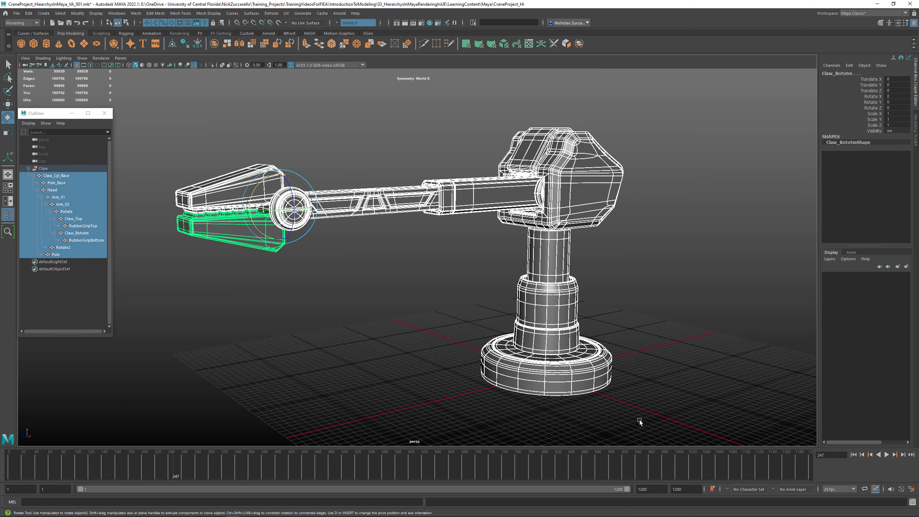
key(shift+p)
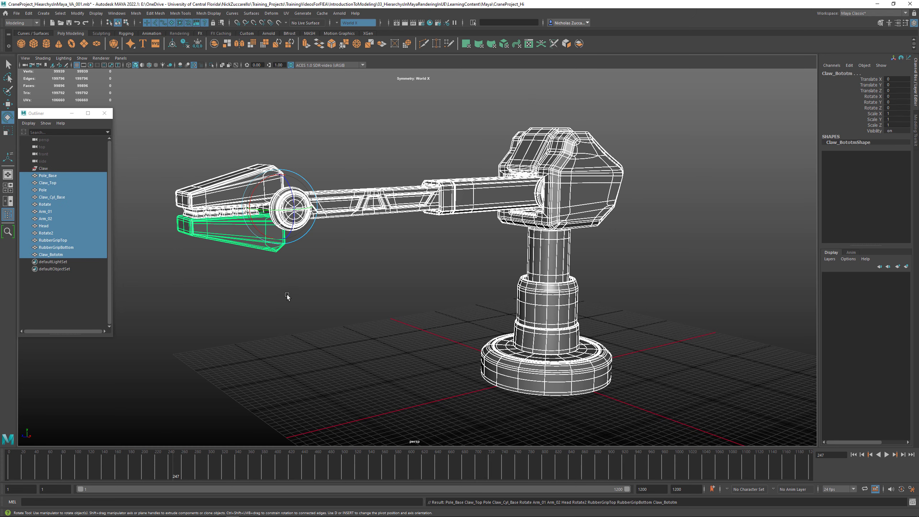
click(29, 13)
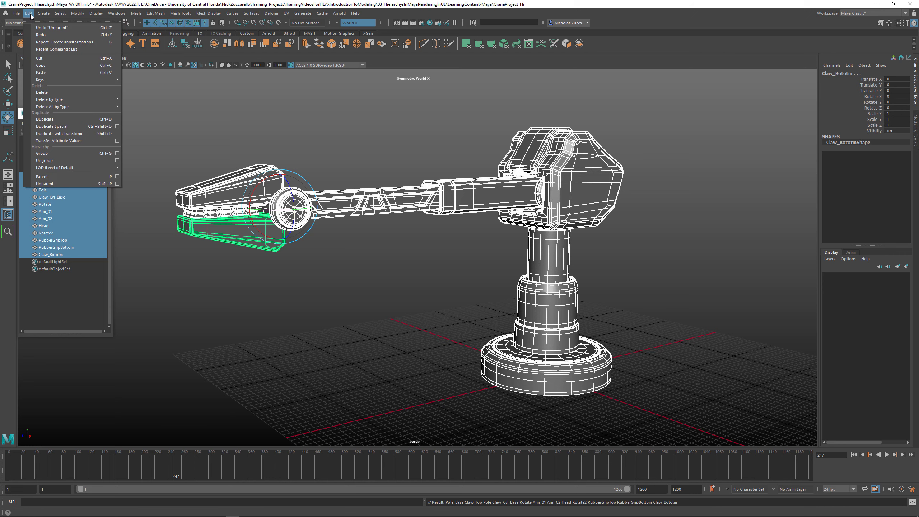
mouse_move(68, 167)
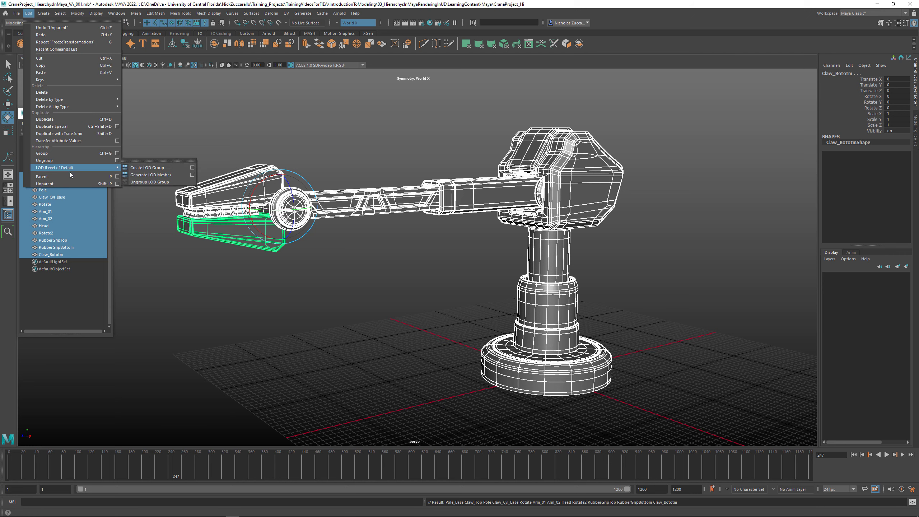
click(99, 184)
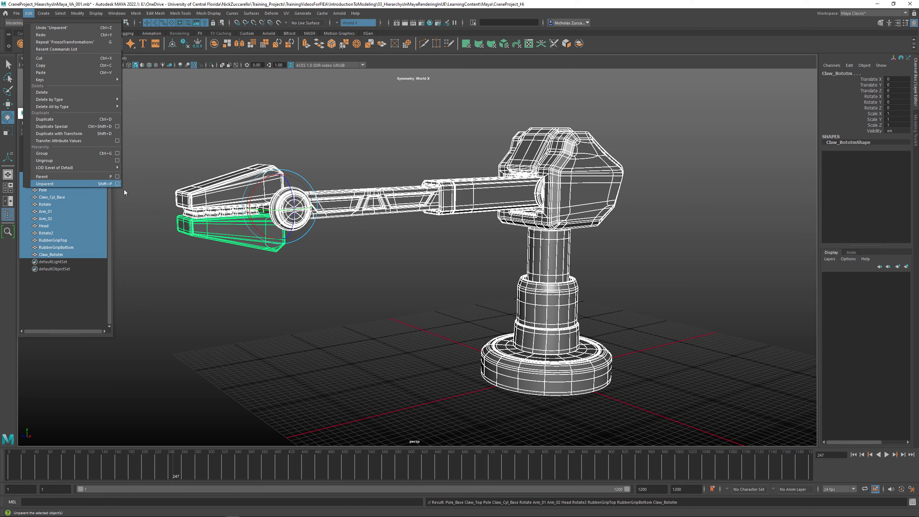
click(129, 208)
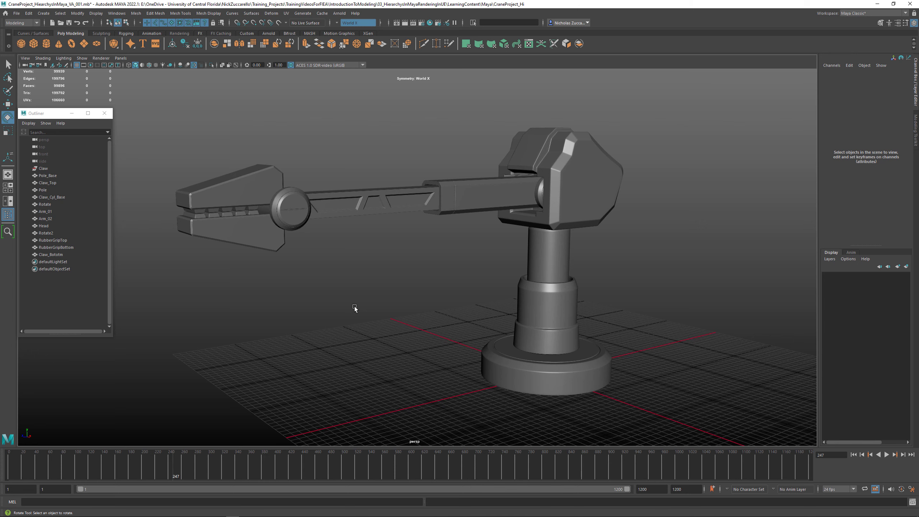
click(29, 13)
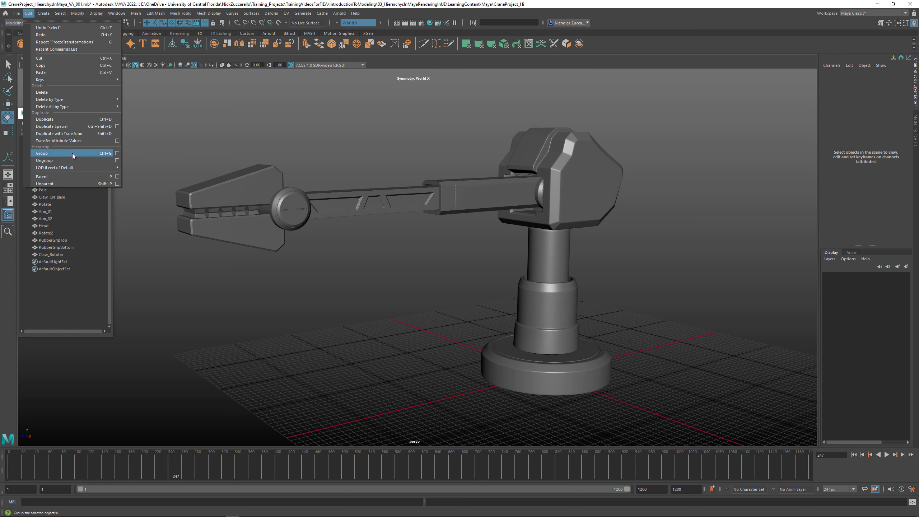
click(273, 299)
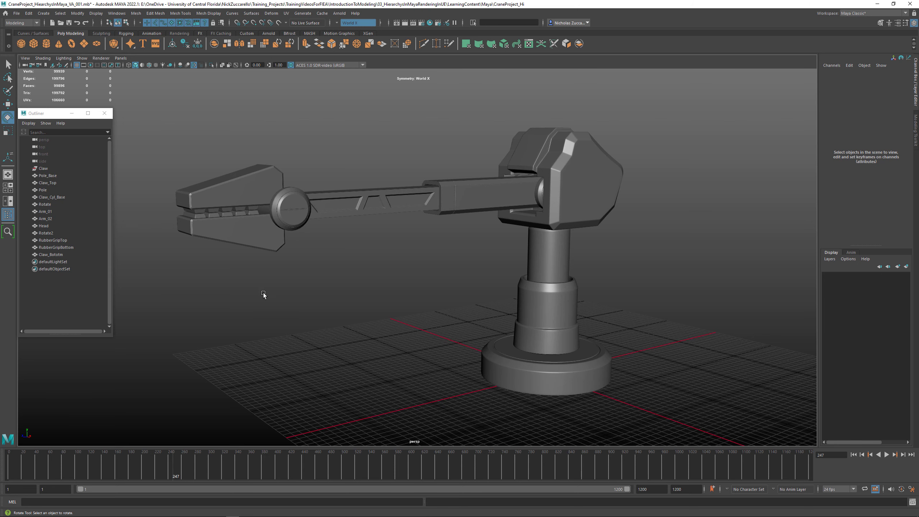
Try parenting Claw_Cyl_Base to the Claw group with the Parent command, and undo it.
click(44, 168)
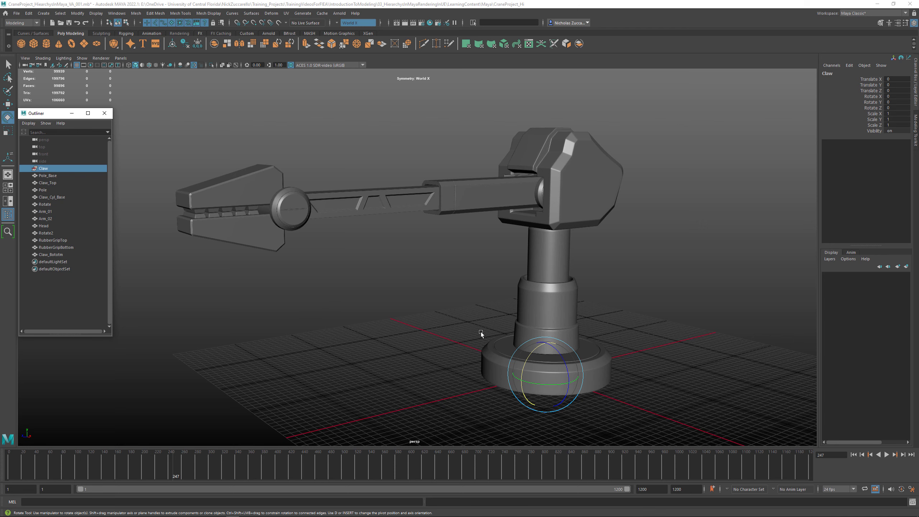
click(489, 358)
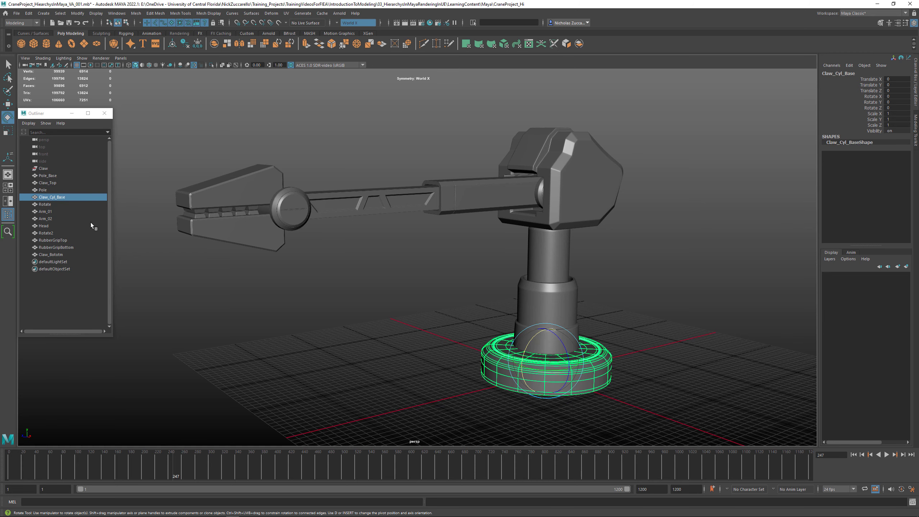
ctrl+click(44, 168)
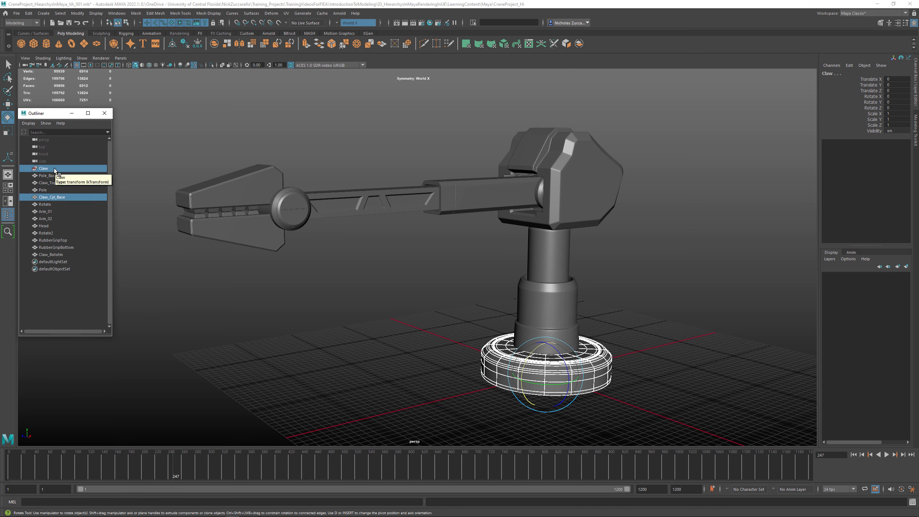
key(p)
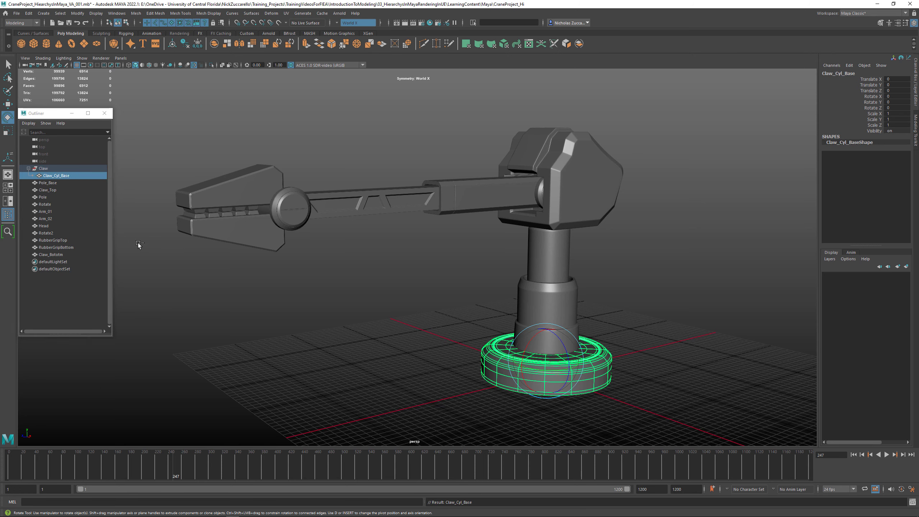
key(ctrl+z)
Parent Claw_Cyl_Base to the Claw group by moving it within the Outliner hierarchy.
click(53, 198)
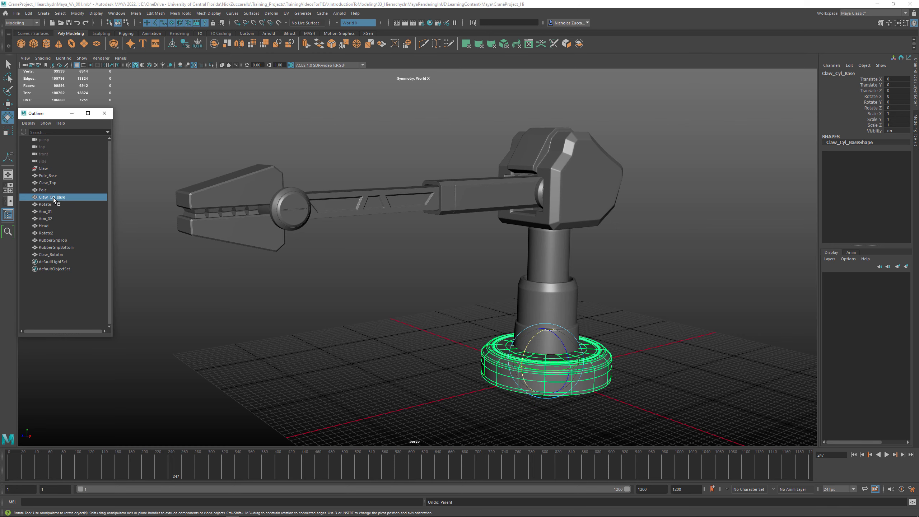
middle_drag(62, 200, 54, 169)
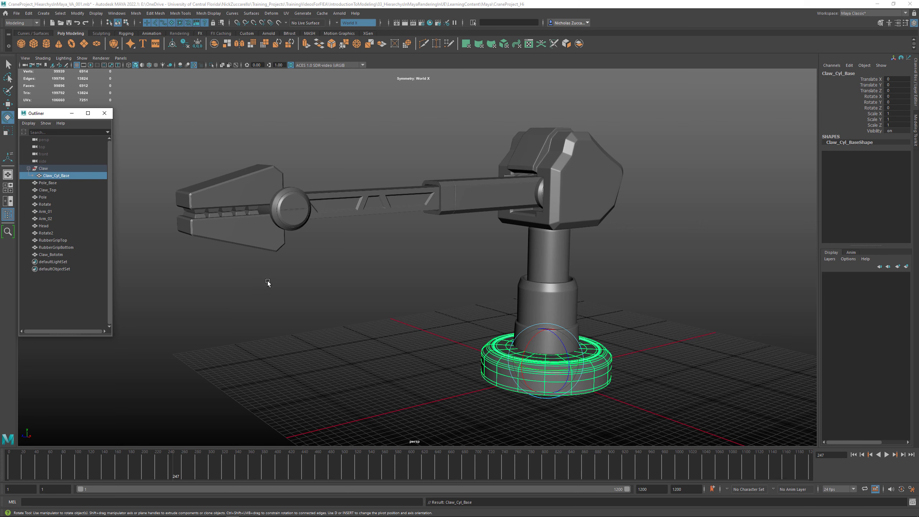
click(444, 350)
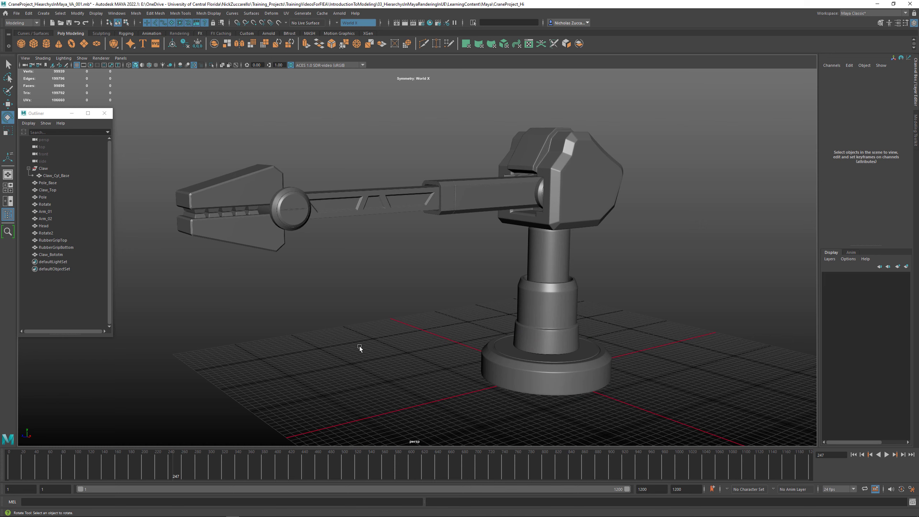
Parent Pole and Pole_Base to Claw_Cyl_Base with the Parent command.
click(553, 324)
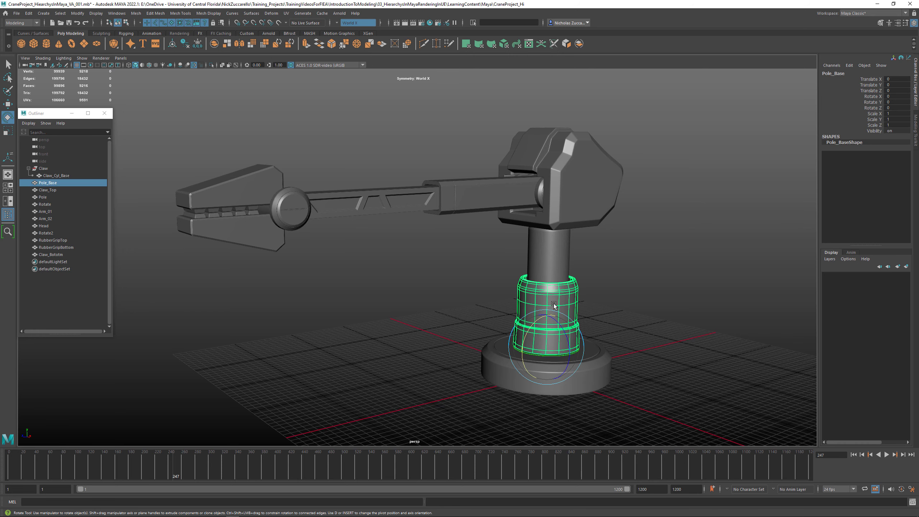
click(542, 263)
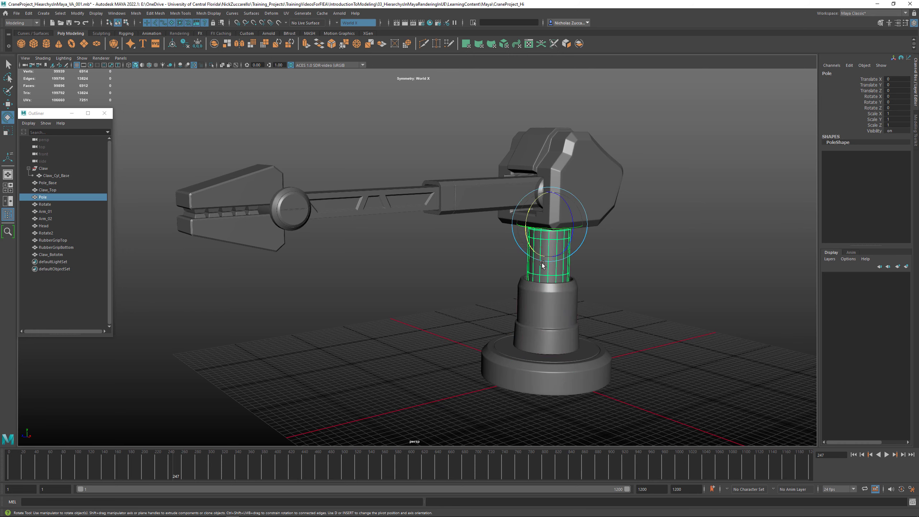
shift+click(550, 310)
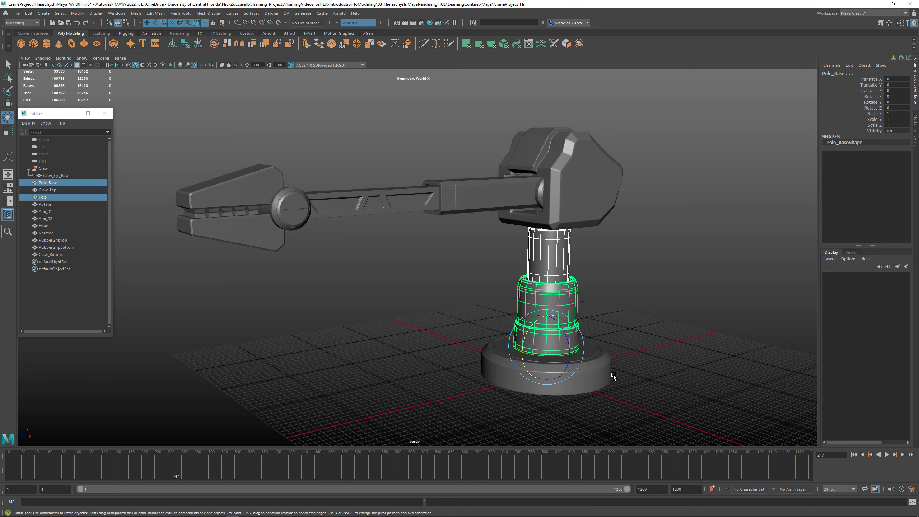
shift+click(604, 375)
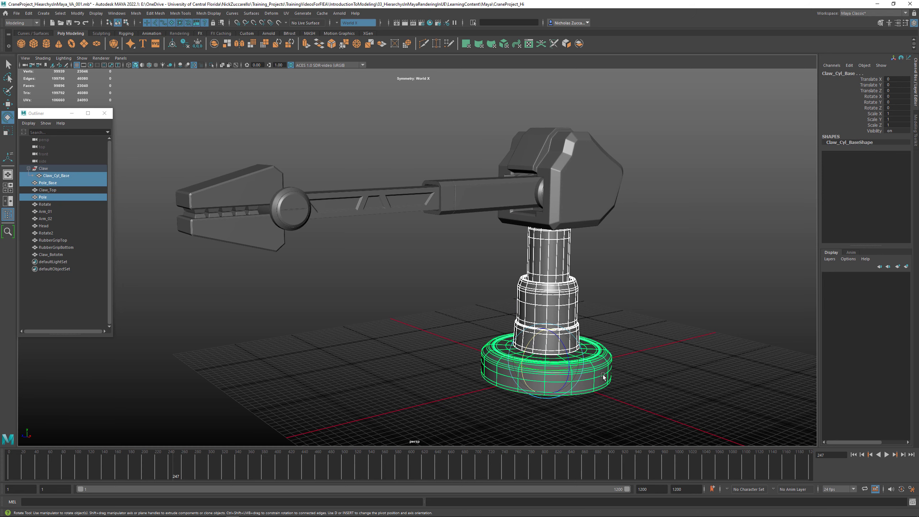
key(p)
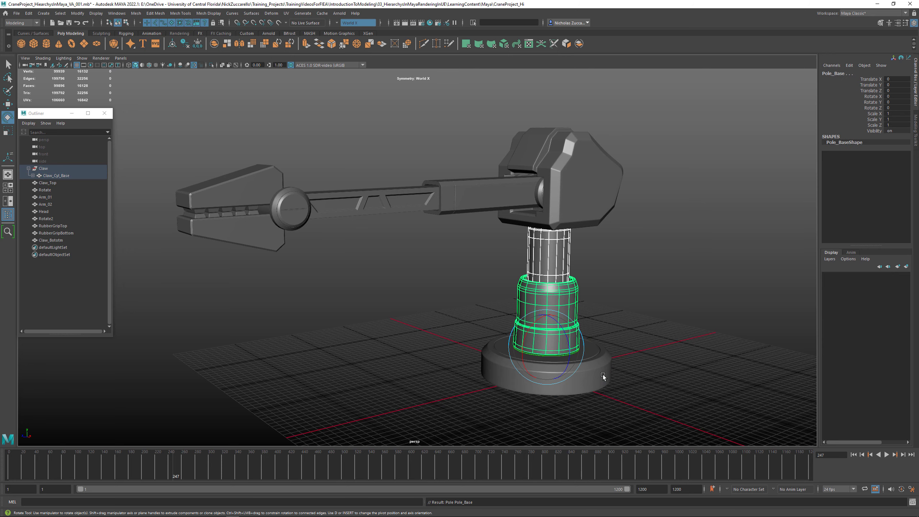
Test the new parenting by moving Claw_Cyl_Base, undo the move, and clear the selection.
click(604, 376)
key(w)
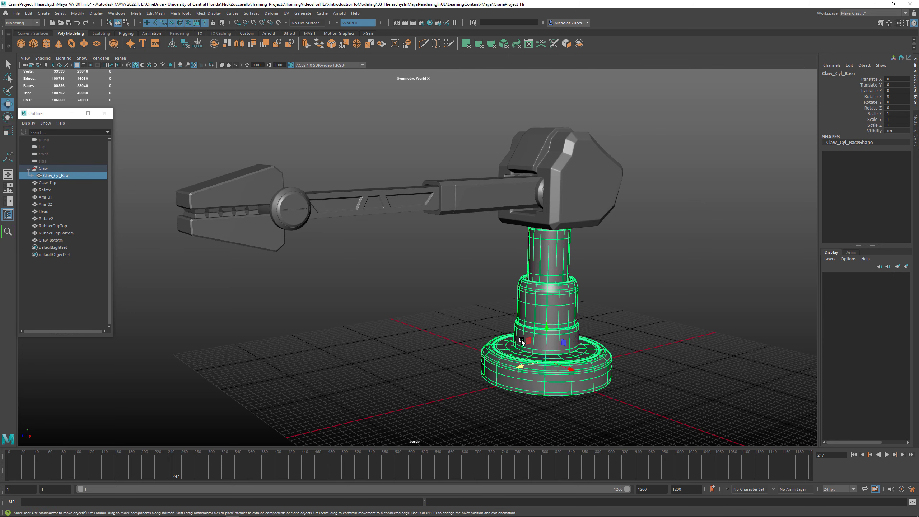
mouse_move(528, 343)
mouse_down()
mouse_move(474, 326)
mouse_move(555, 347)
mouse_move(528, 342)
mouse_up()
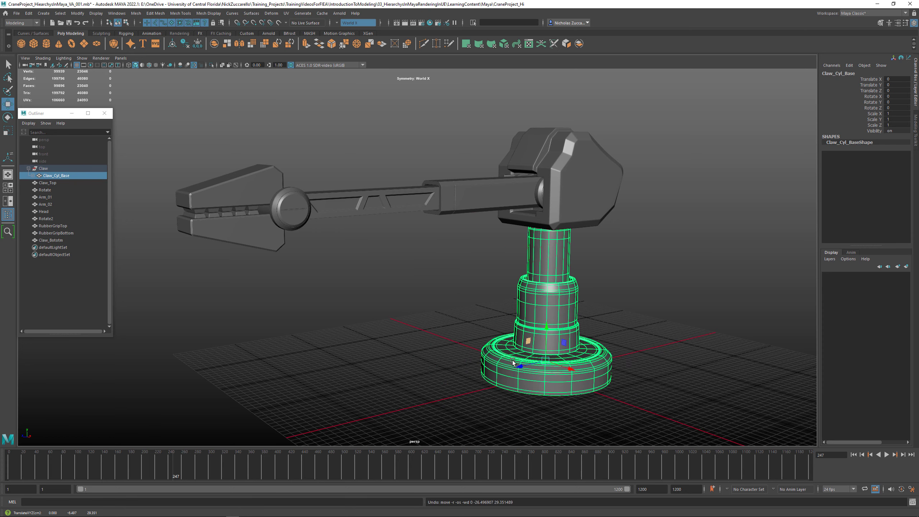
click(682, 360)
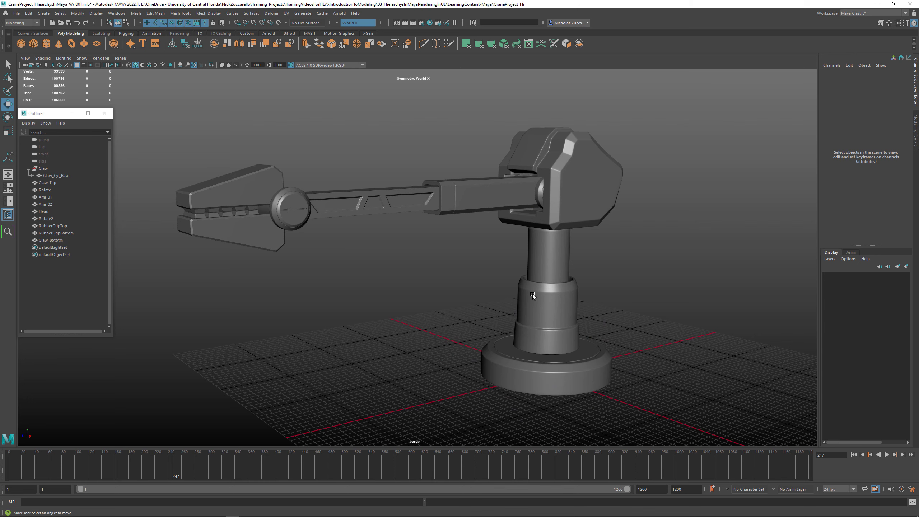
Select Pole_Base, Pole and Claw_Cyl_Base in turn to check which pieces each one carries in the hierarchy.
click(549, 270)
click(560, 304)
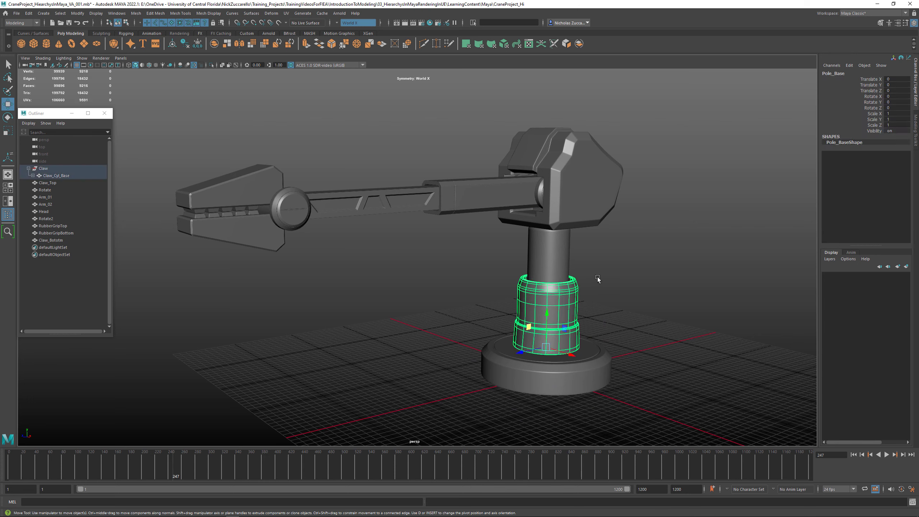
click(597, 277)
click(548, 269)
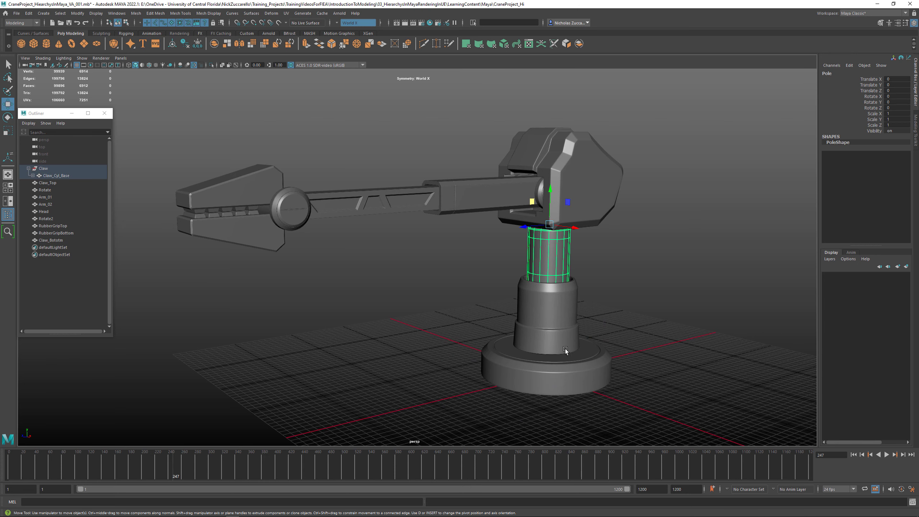
click(636, 294)
click(571, 366)
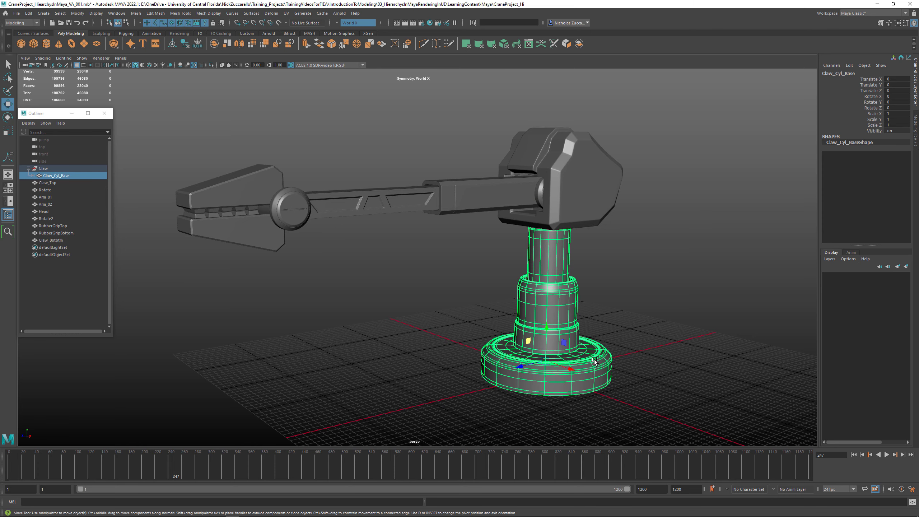
Parent Pole to Head with the Parent command.
click(553, 250)
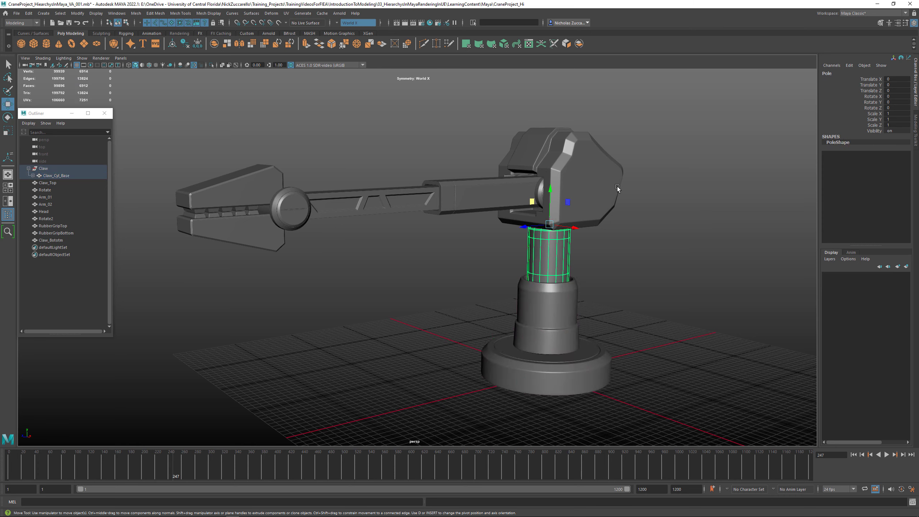
click(595, 182)
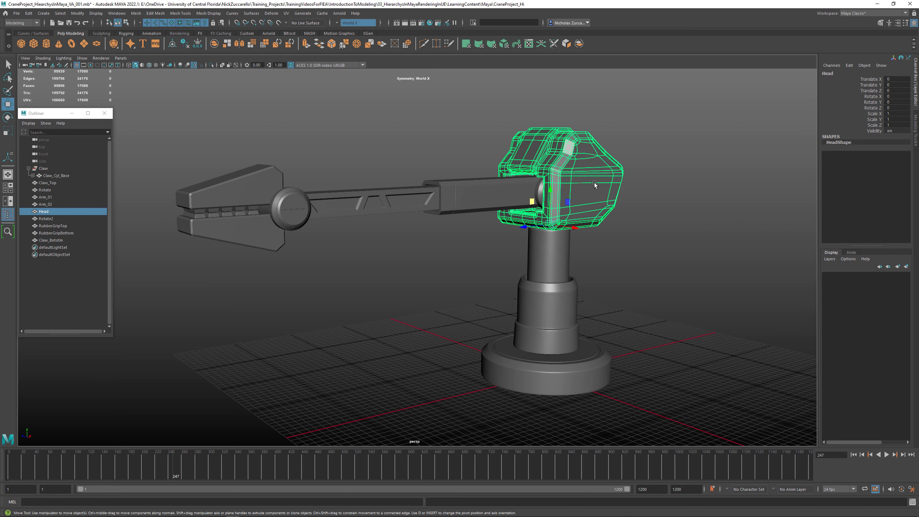
click(547, 251)
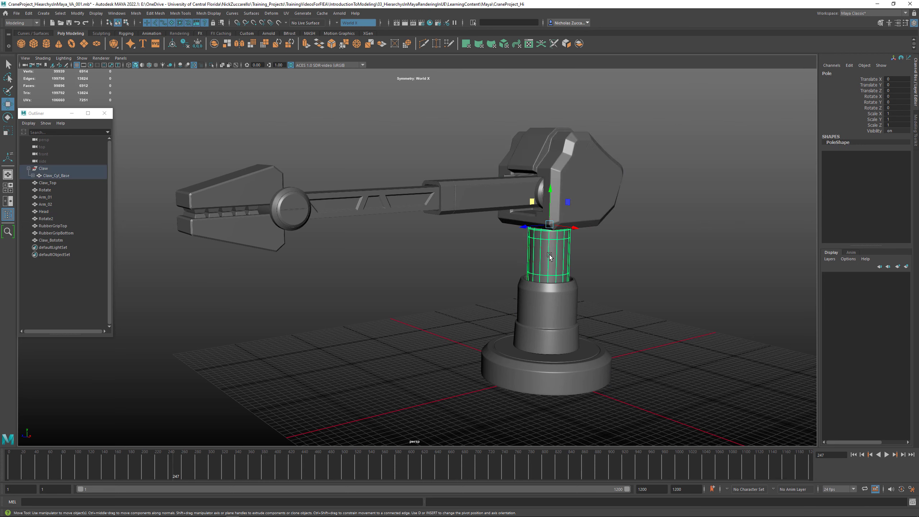
click(594, 195)
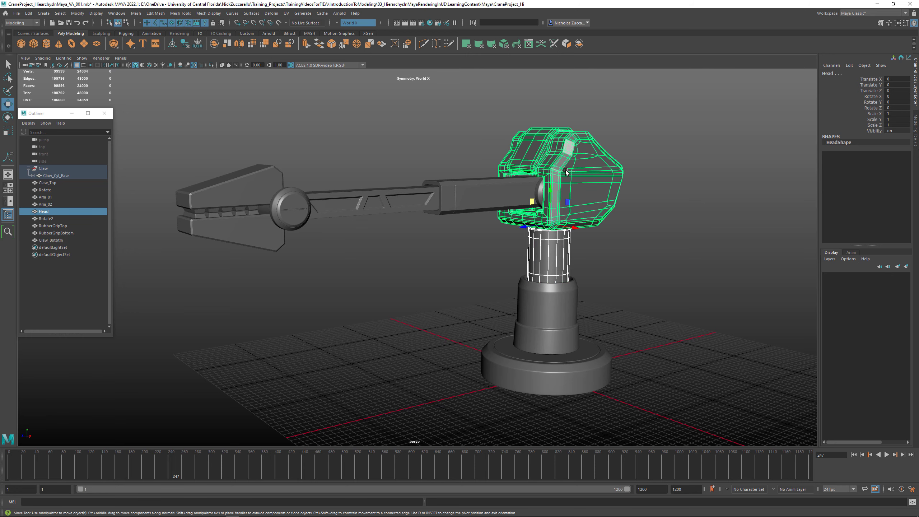
key(p)
Test the Head parenting by moving Head vertically, undo each move, and clear the selection.
click(596, 178)
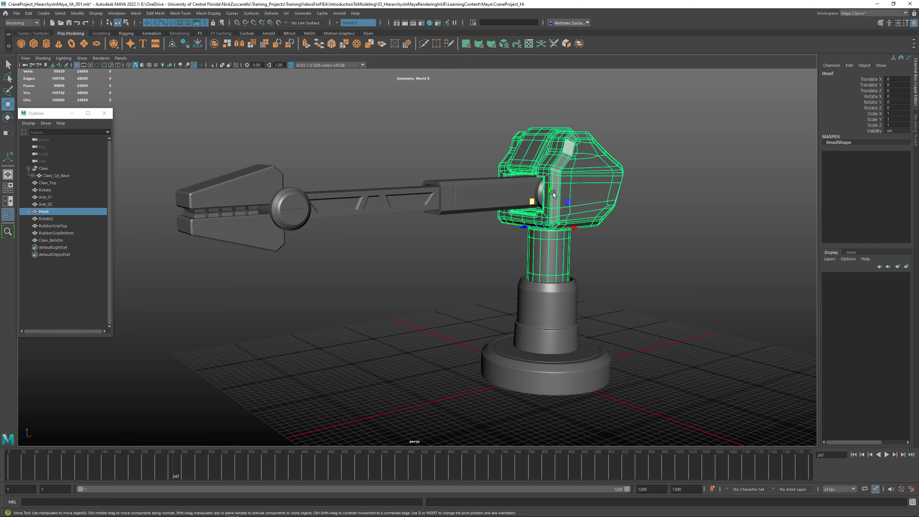
mouse_move(551, 190)
mouse_down()
mouse_move(552, 253)
mouse_move(547, 192)
mouse_up()
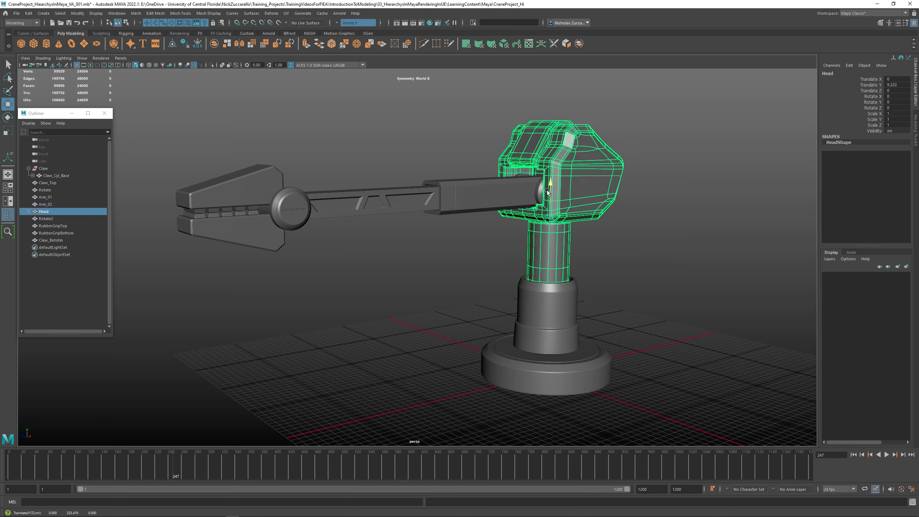
key(ctrl+z)
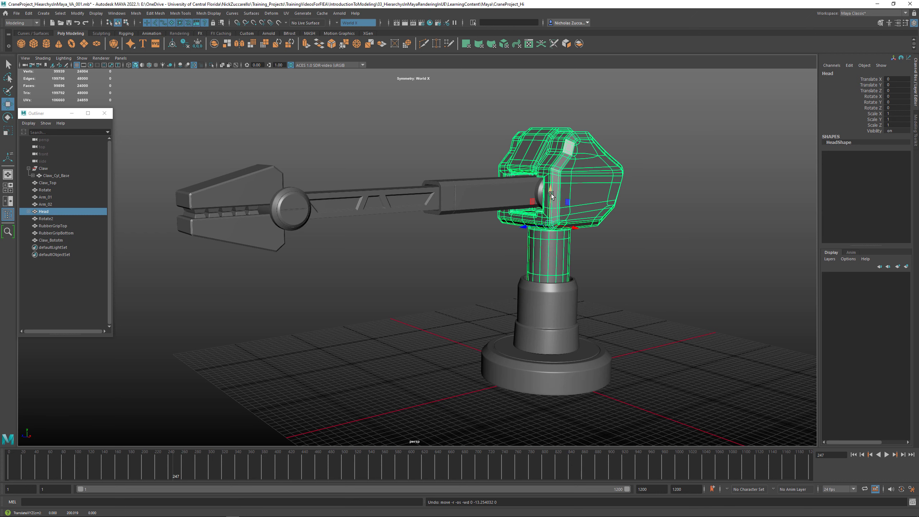
drag(551, 188, 554, 223)
key(ctrl+z)
click(658, 248)
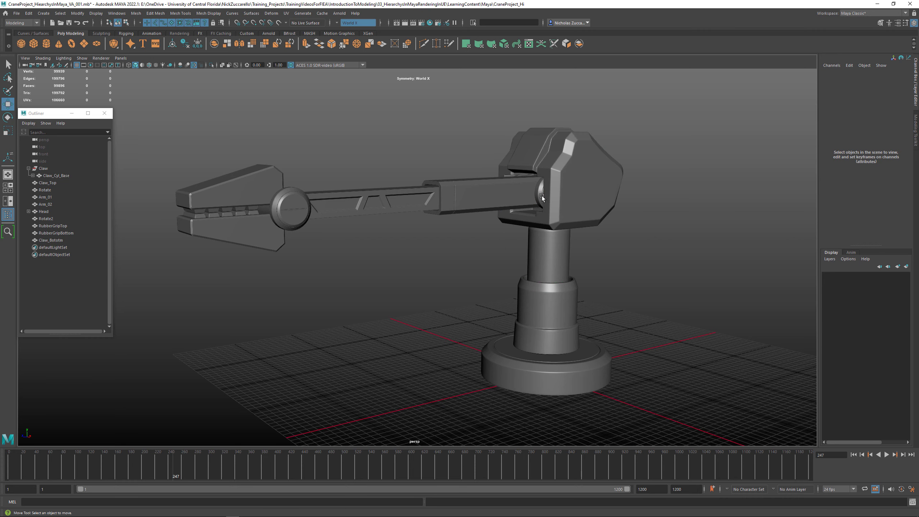
Parent Rotate2 to Head with the Parent command and clear the selection.
click(539, 196)
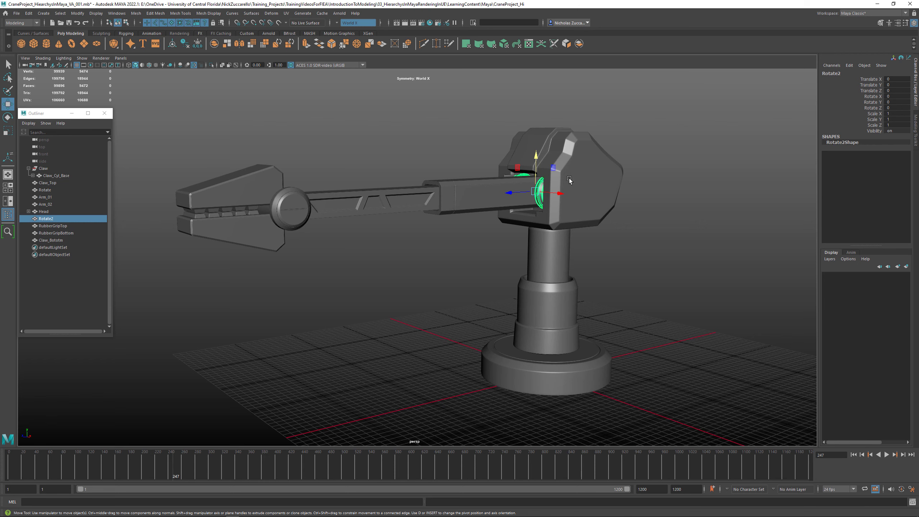
shift+click(593, 176)
key(p)
click(607, 249)
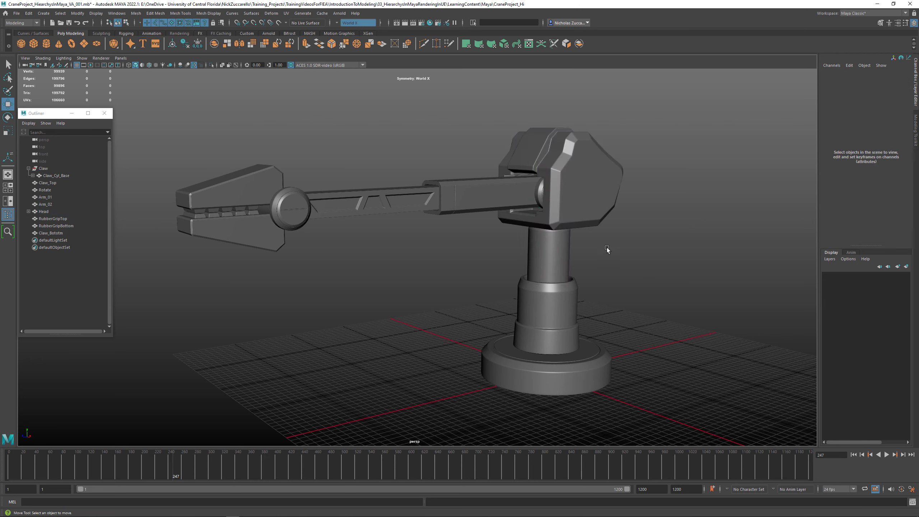
Select Claw_Cyl_Base and move its pivot into the empty space well beside the crane base.
alt+drag(609, 243, 550, 299)
click(536, 329)
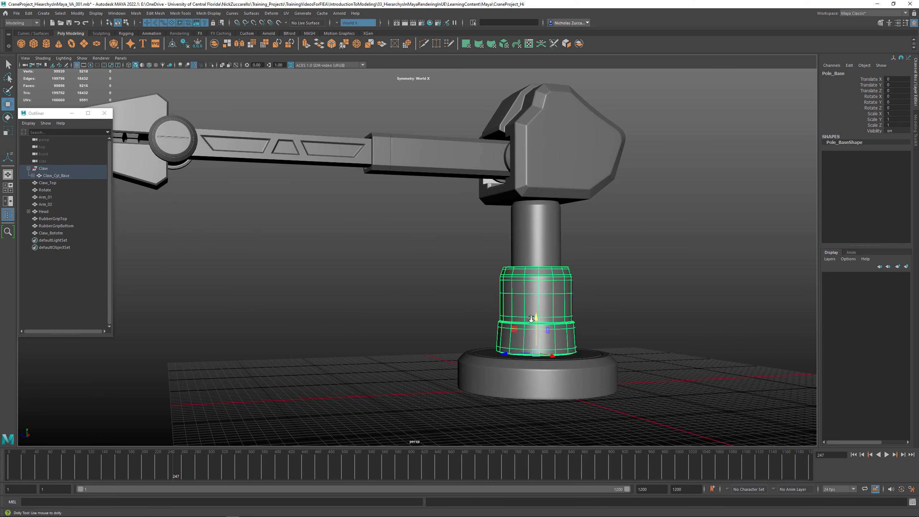
scroll(563, 335, up, 1)
click(597, 399)
alt+drag(597, 399, 531, 321)
alt+right_drag(507, 314, 522, 318)
click(623, 314)
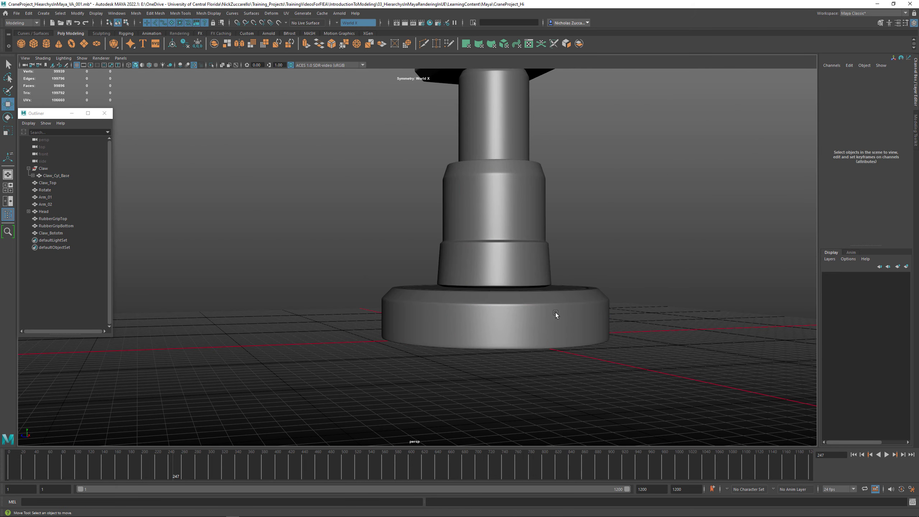
click(520, 323)
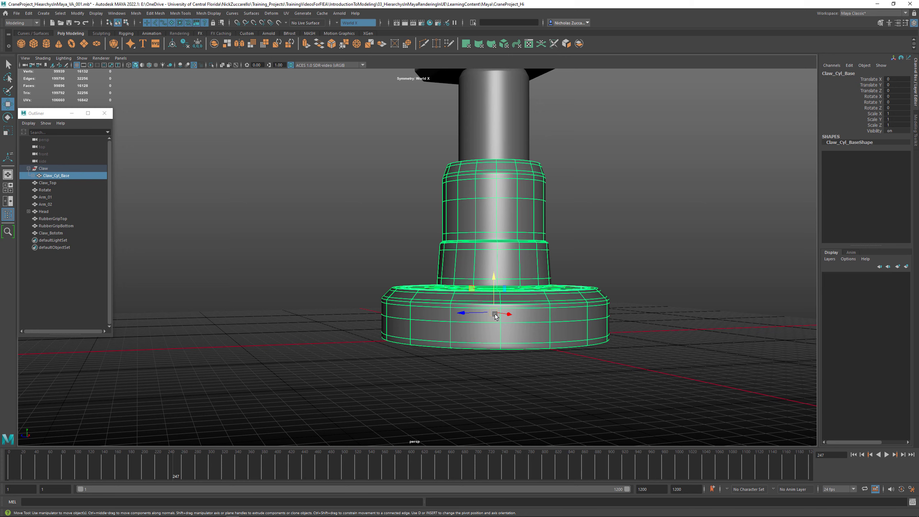
key(d)
drag(464, 282, 274, 246)
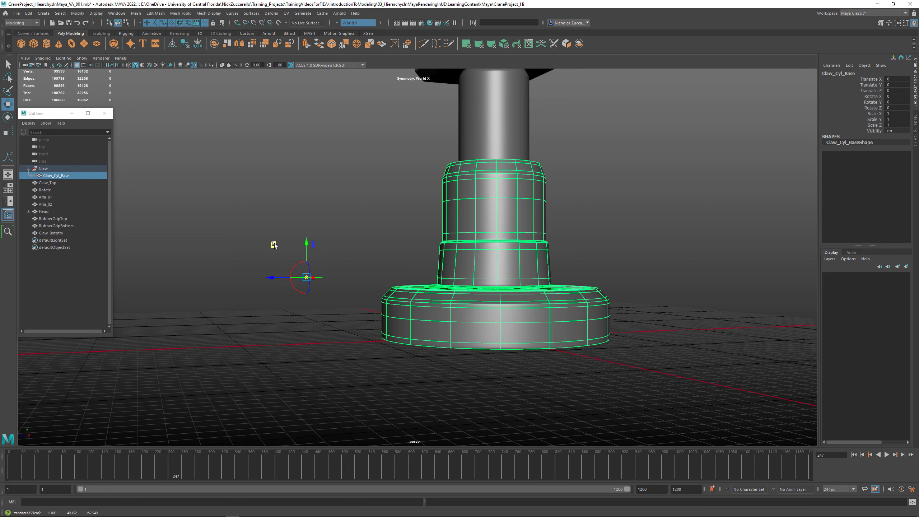
key(d)
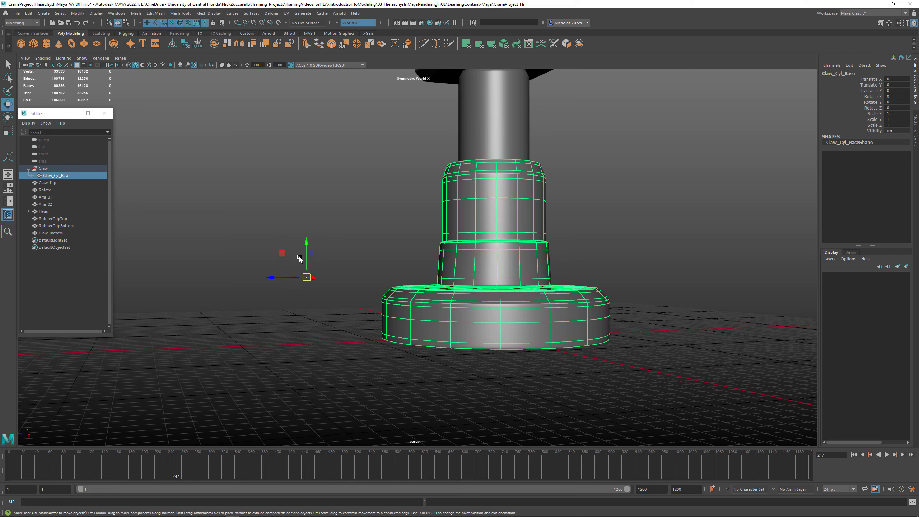
Try rotating Claw_Cyl_Base about 26.7 degrees around X on its offset pivot, and undo the rotation.
key(e)
mouse_move(300, 249)
mouse_down()
mouse_move(263, 263)
mouse_move(296, 253)
mouse_up()
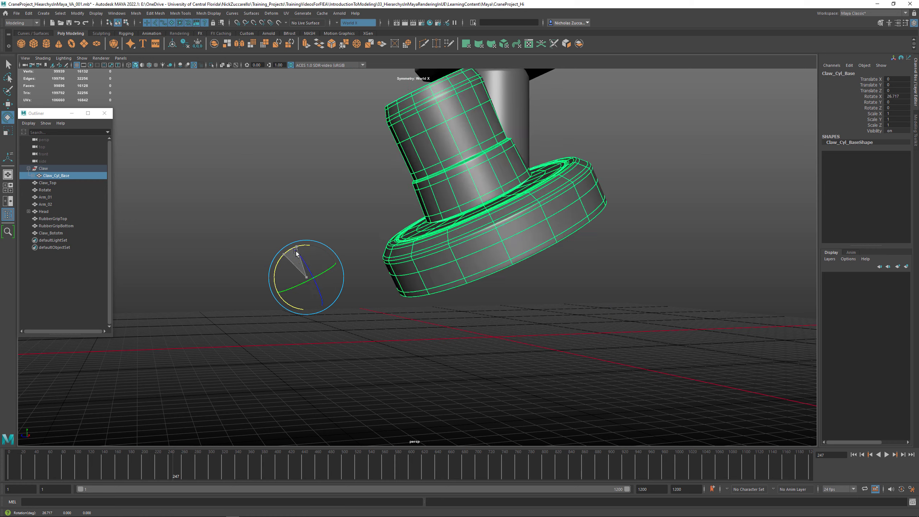
key(ctrl+z)
Try to reposition the pivot of Claw_Cyl_Base with vertex snapping while viewing the underside of the base.
alt+drag(352, 286, 328, 256)
scroll(376, 297, down, 3)
key(d)
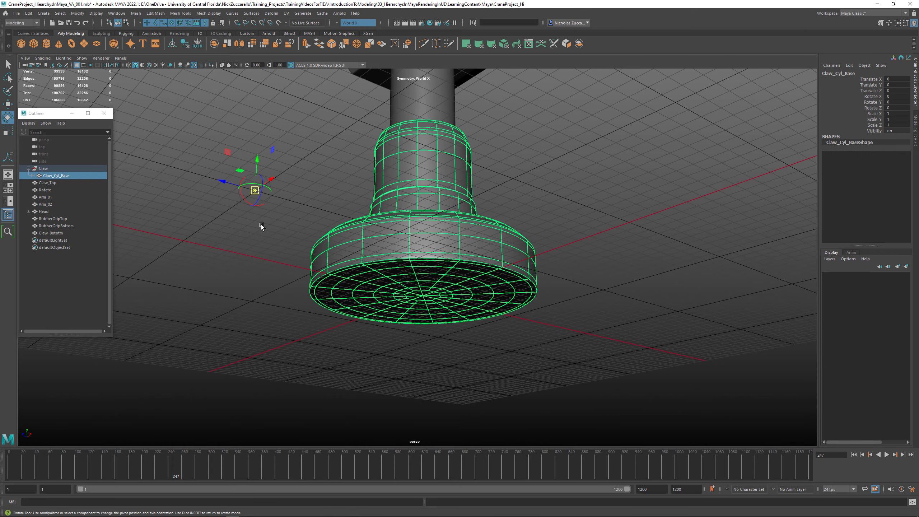
alt+drag(364, 289, 375, 283)
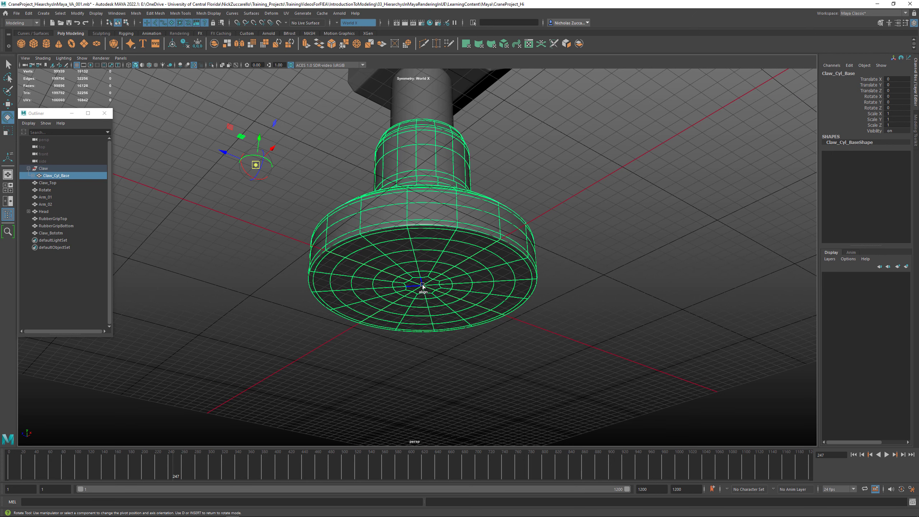
key(v)
drag(257, 166, 278, 211)
drag(298, 167, 298, 165)
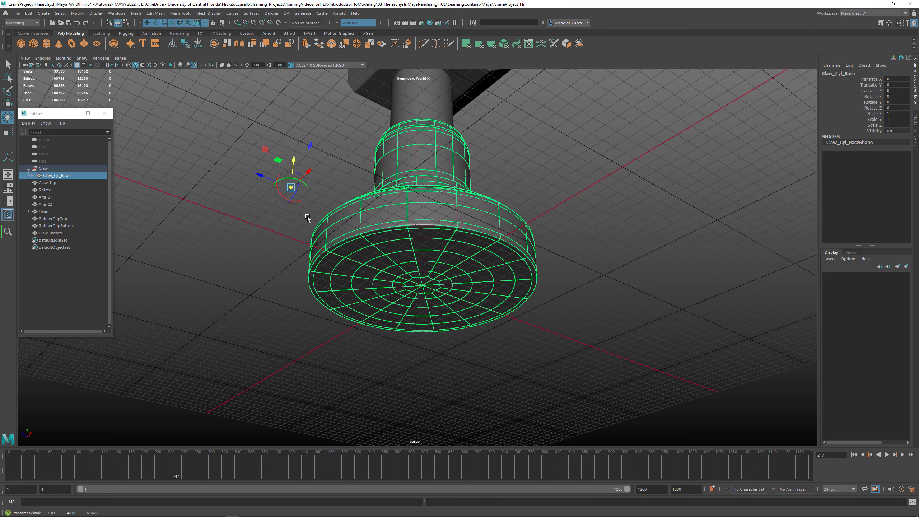
Move the pivot of Claw_Cyl_Base with grid snapping to the centre of the base's underside.
click(237, 23)
click(238, 23)
key(x)
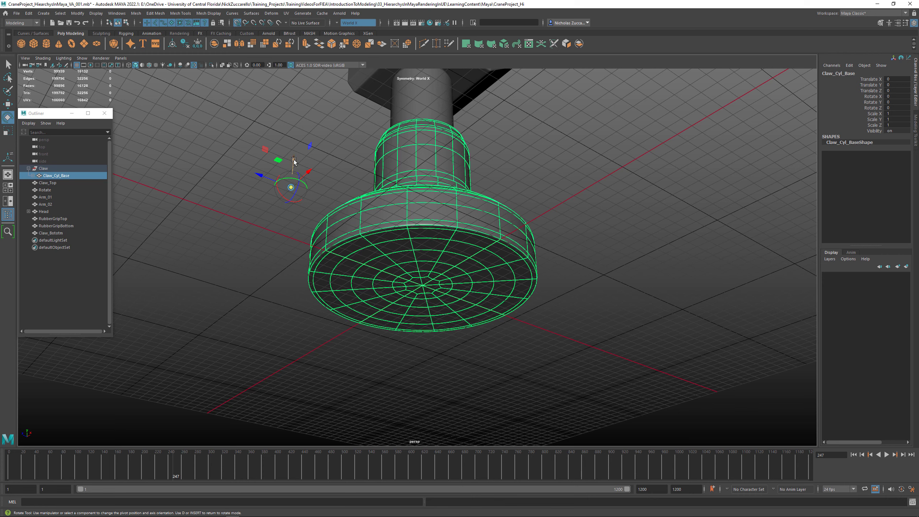
drag(294, 161, 286, 238)
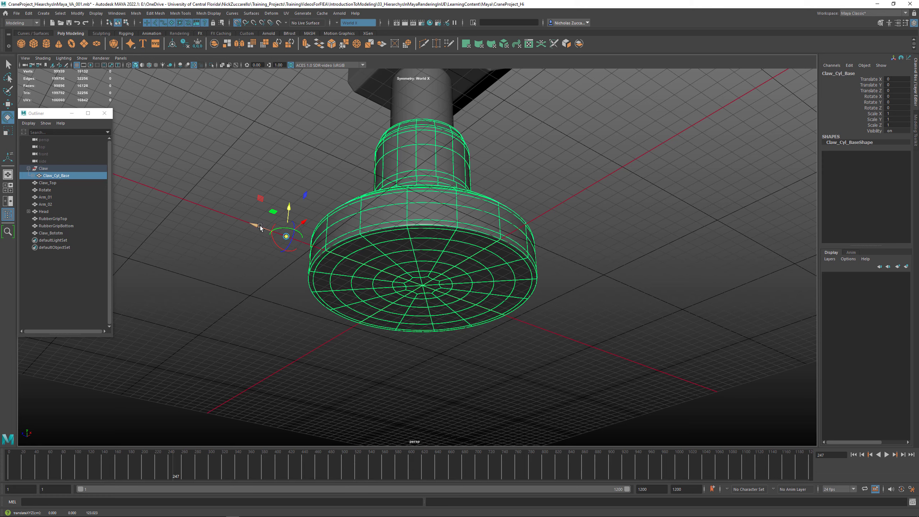
middle_drag(260, 225, 423, 281)
drag(423, 282, 424, 283)
key(d)
Check the pivot by reselecting Claw_Cyl_Base, and open the Freeze Transformations options.
alt+drag(263, 230, 266, 255)
alt+drag(553, 267, 556, 285)
click(597, 282)
click(497, 304)
alt+drag(497, 304, 546, 302)
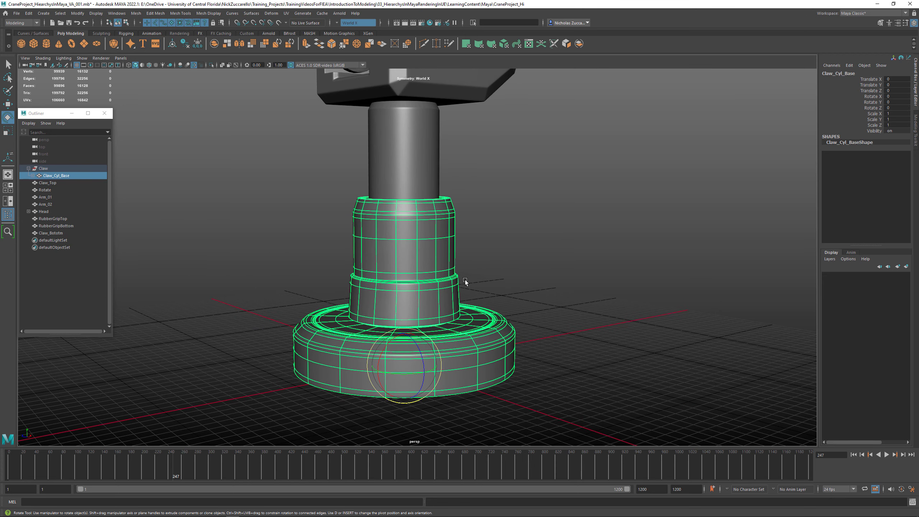
click(497, 251)
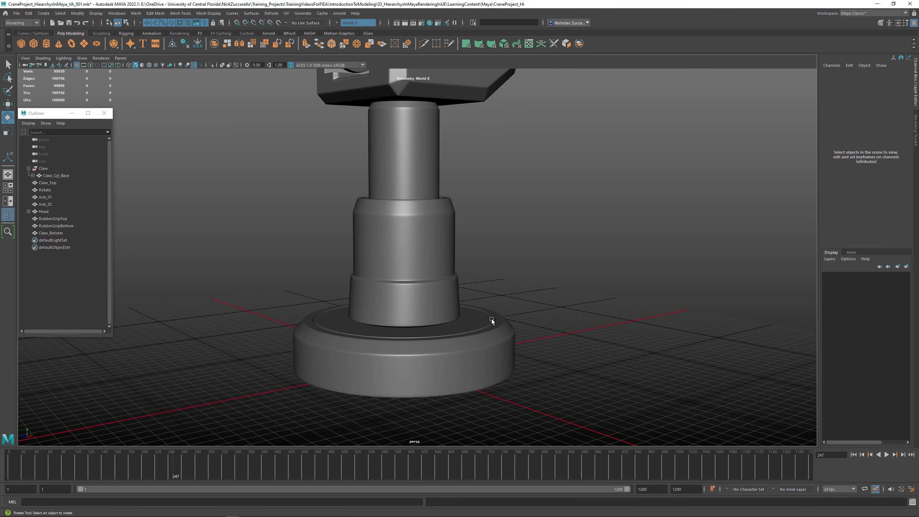
click(491, 319)
click(77, 13)
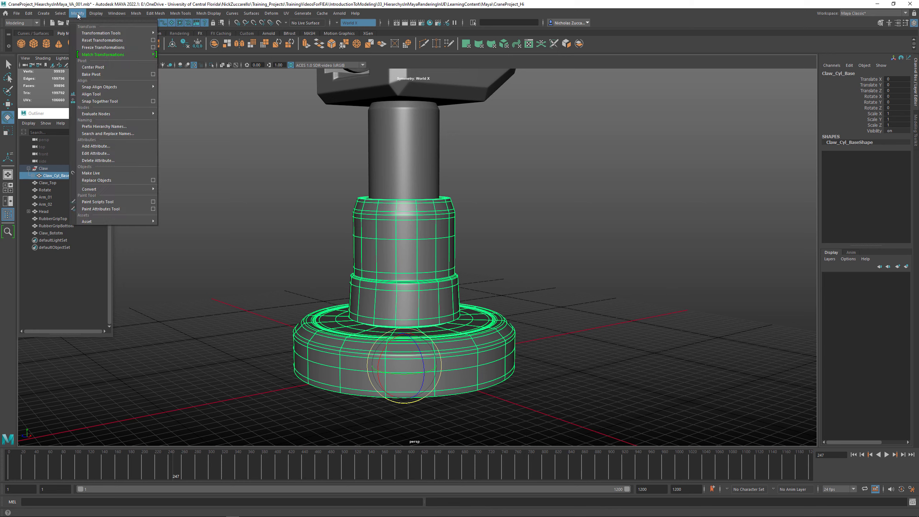
click(153, 47)
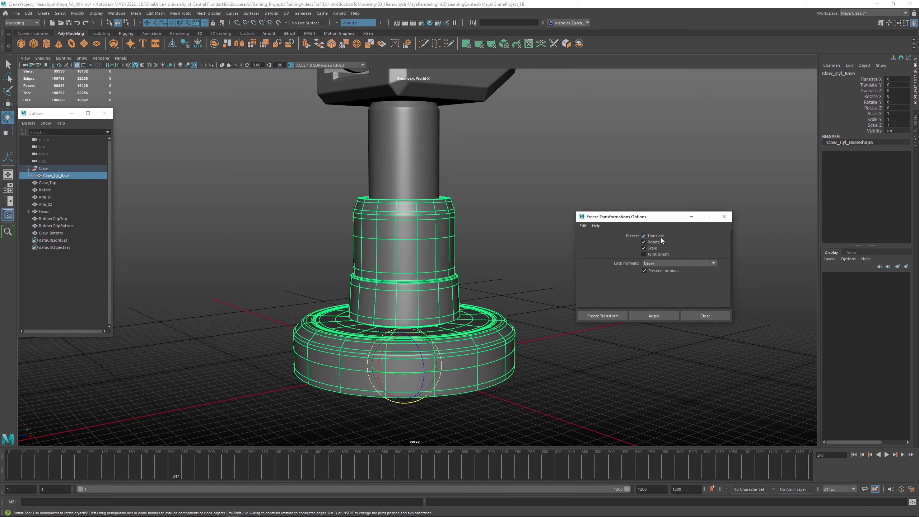
Try Arm_01 rotated about -21.5 degrees around X with the Rotate freeze option off, restore both, and close the options.
alt+drag(540, 238, 521, 255)
alt+right_drag(521, 254, 461, 237)
alt+middle_drag(461, 238, 498, 264)
alt+drag(497, 264, 399, 161)
click(356, 181)
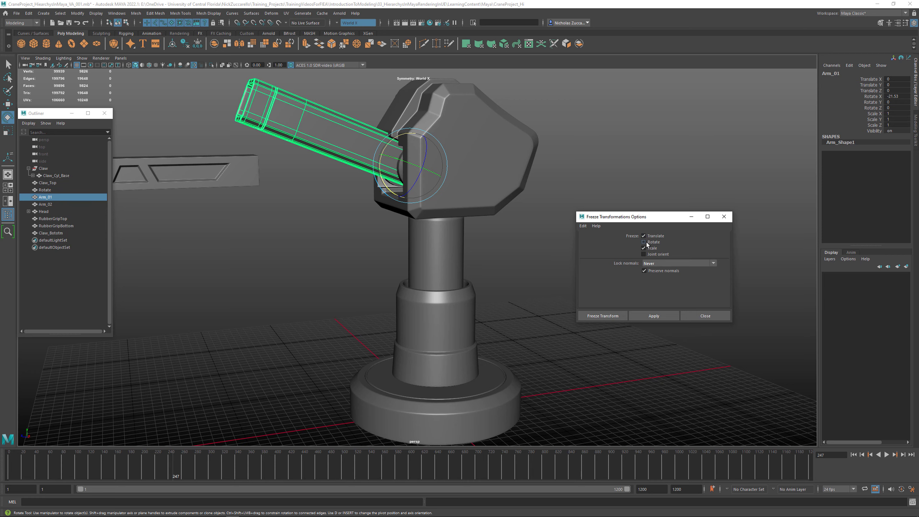
key(ctrl+z)
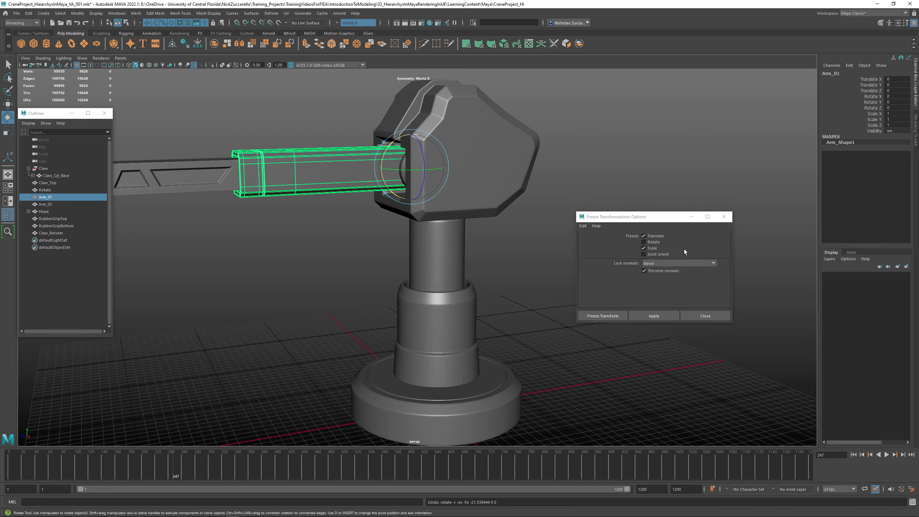
click(643, 242)
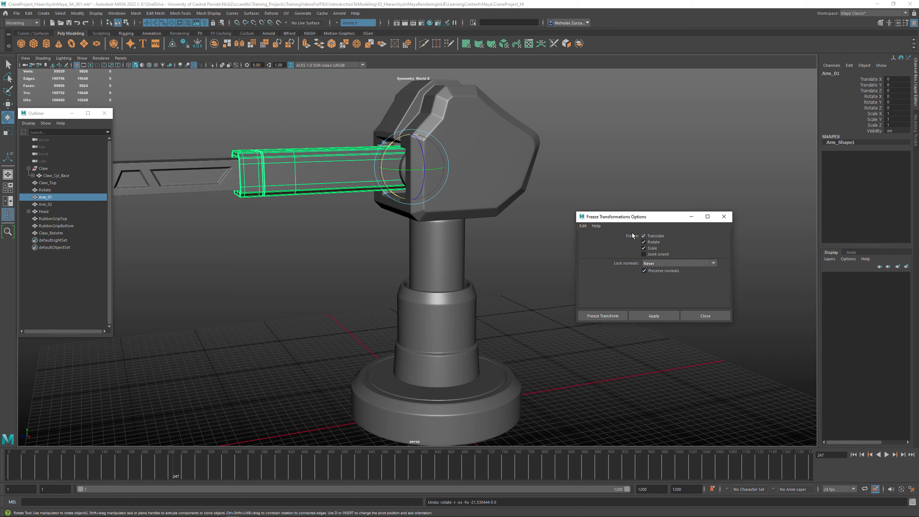
click(725, 217)
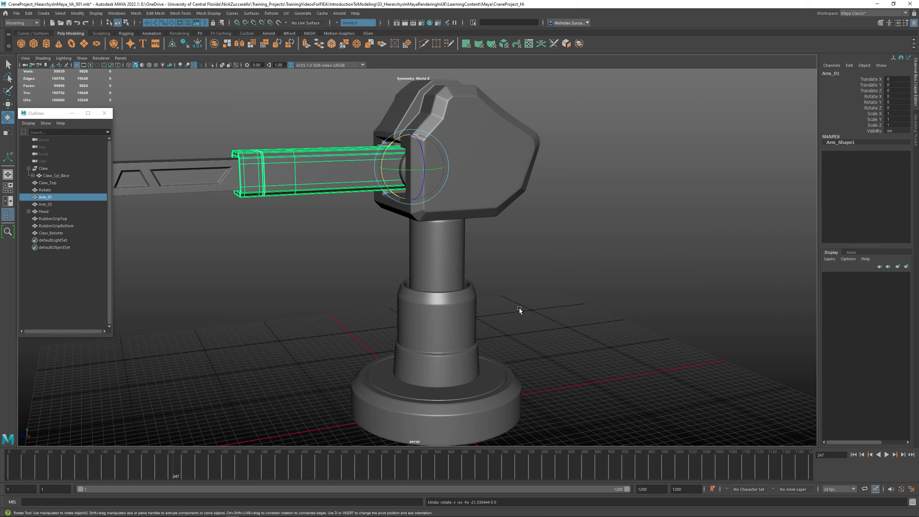
Test Head and its attached pieces by moving Head along Y and Z, and undo the move.
alt+drag(519, 308, 503, 196)
click(503, 192)
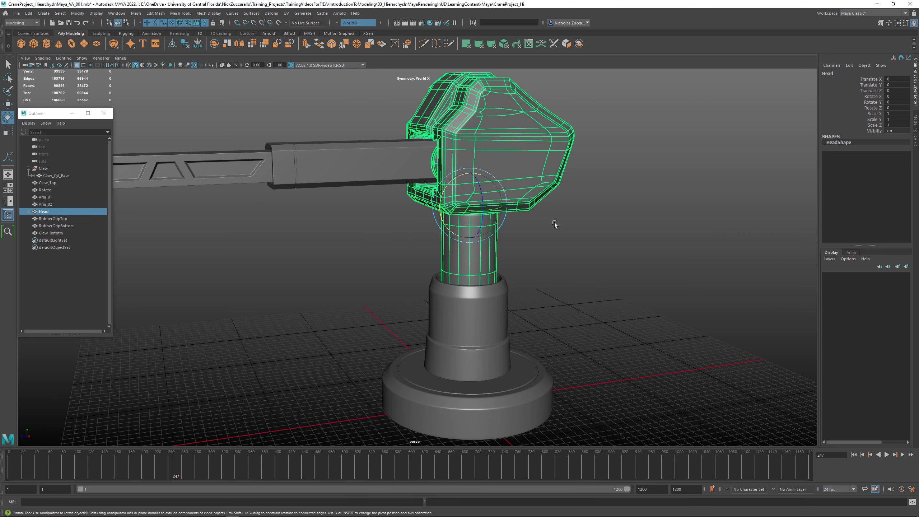
key(w)
alt+middle_drag(471, 169, 493, 215)
drag(470, 232, 509, 260)
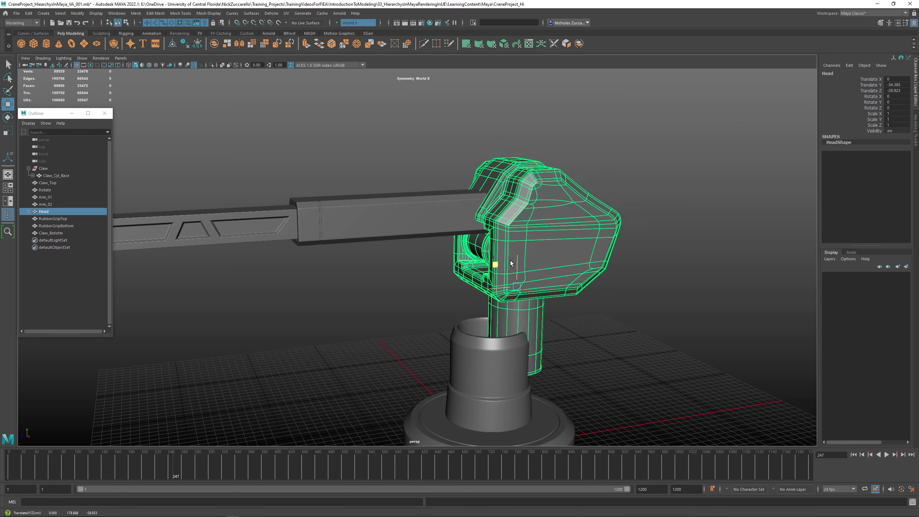
key(ctrl+z)
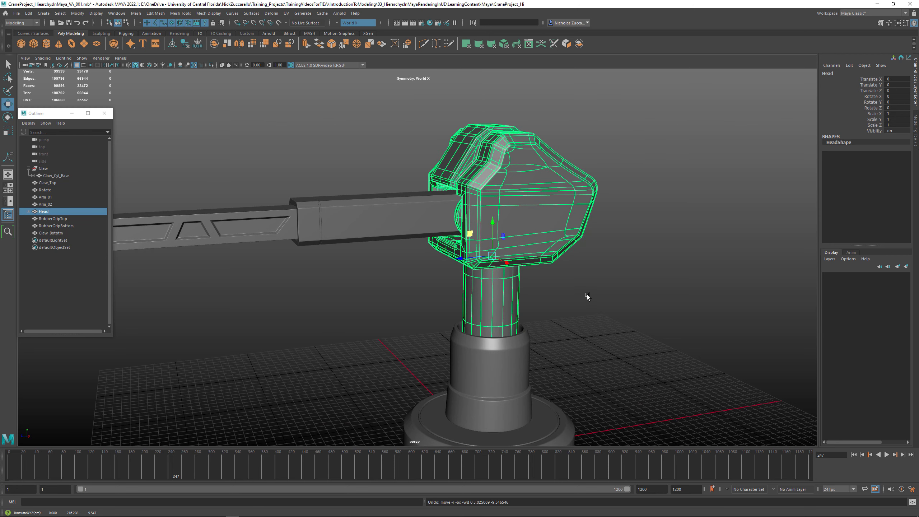
Parent Arm_01 to Head, and clear the selection.
alt+drag(587, 295, 495, 270)
click(578, 296)
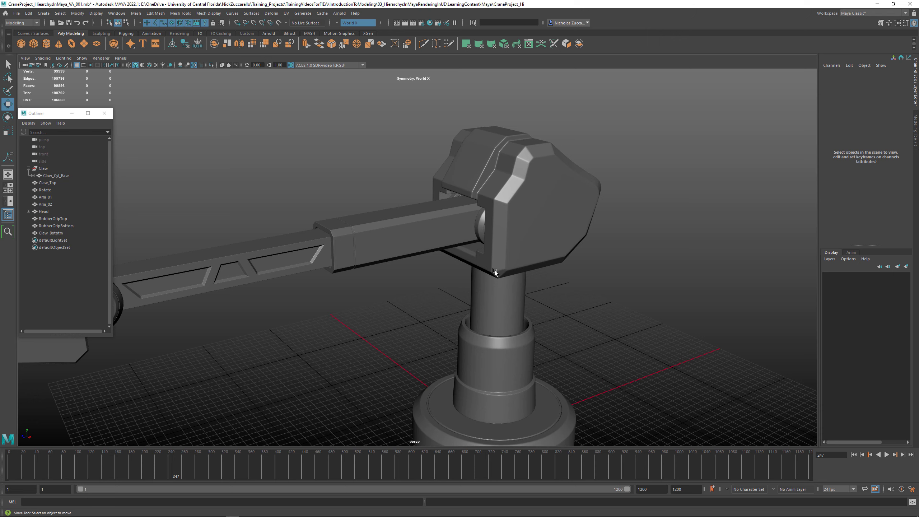
click(424, 229)
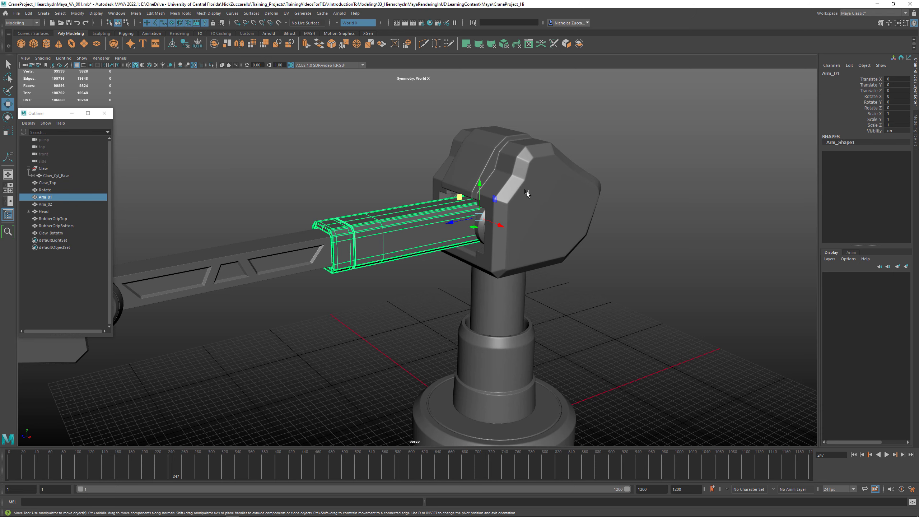
shift+click(553, 193)
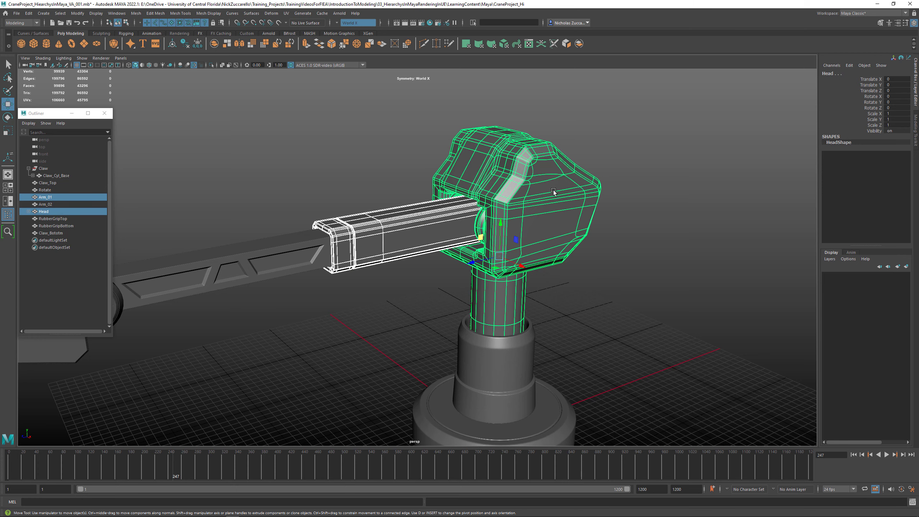
key(p)
click(634, 265)
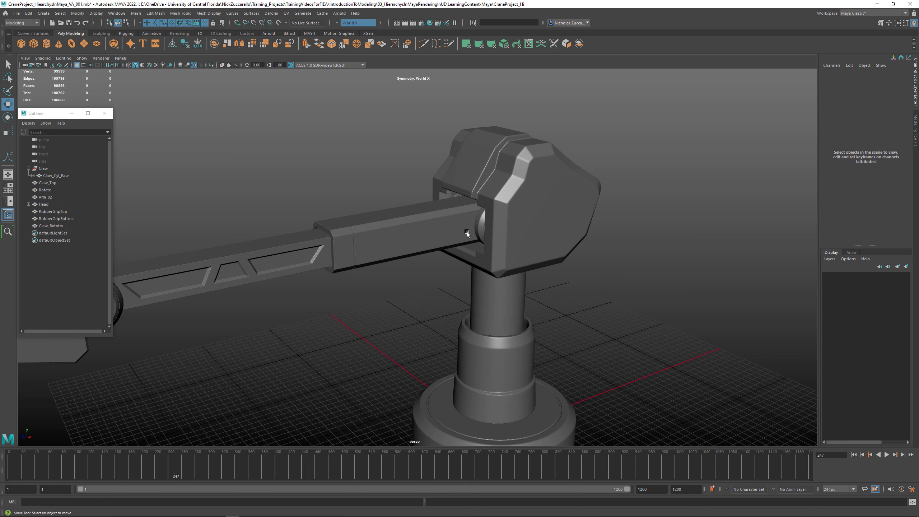
Test Arm_01's pivot inside Head by rotating it around X to about -13.6 degrees, and undo the rotations.
click(458, 227)
key(e)
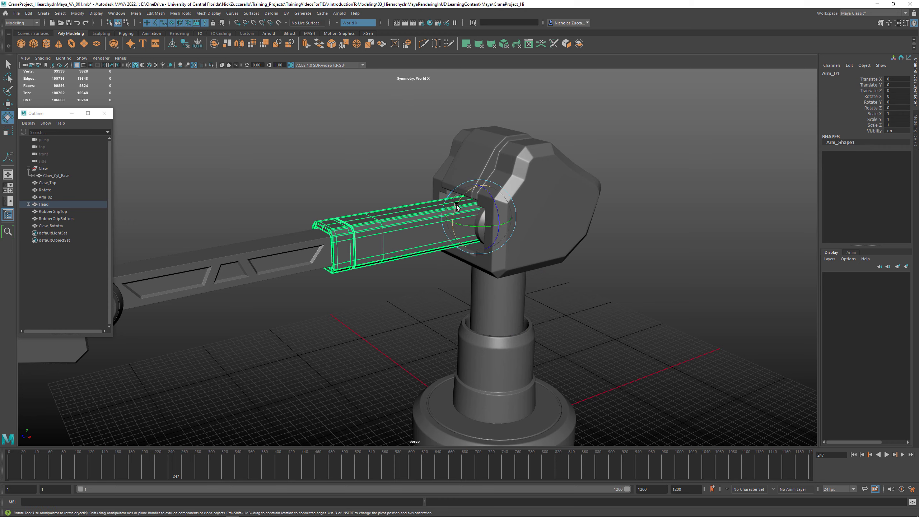
drag(457, 205, 454, 170)
key(ctrl+z)
mouse_move(569, 250)
alt+mouse_down()
mouse_move(550, 238)
mouse_move(564, 259)
alt+mouse_up()
scroll(548, 250, up, 4)
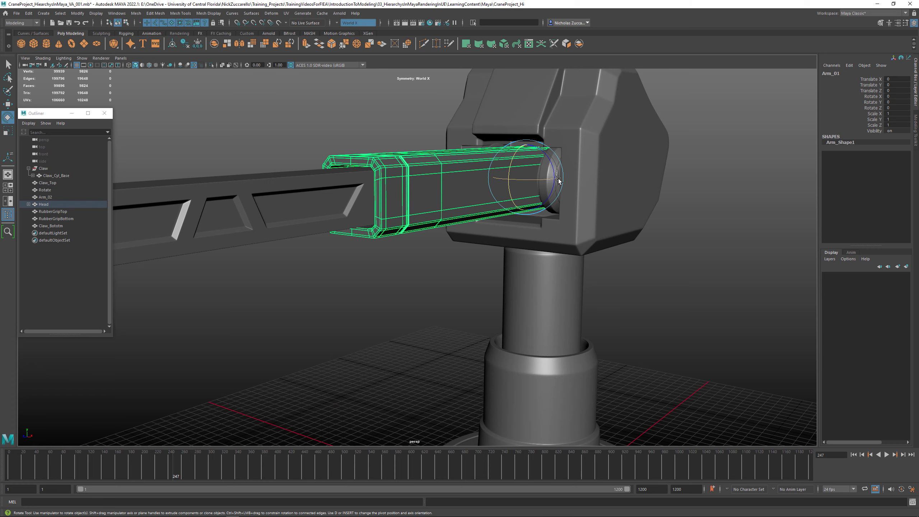
key(w)
alt+drag(547, 176, 480, 212)
key(e)
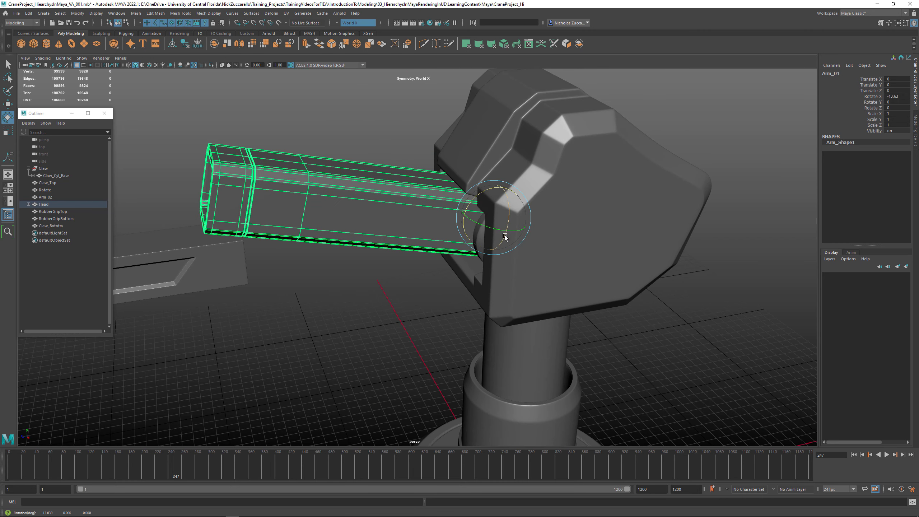
key(ctrl+z)
key(ctrl+z)
key(ctrl+z)
click(420, 299)
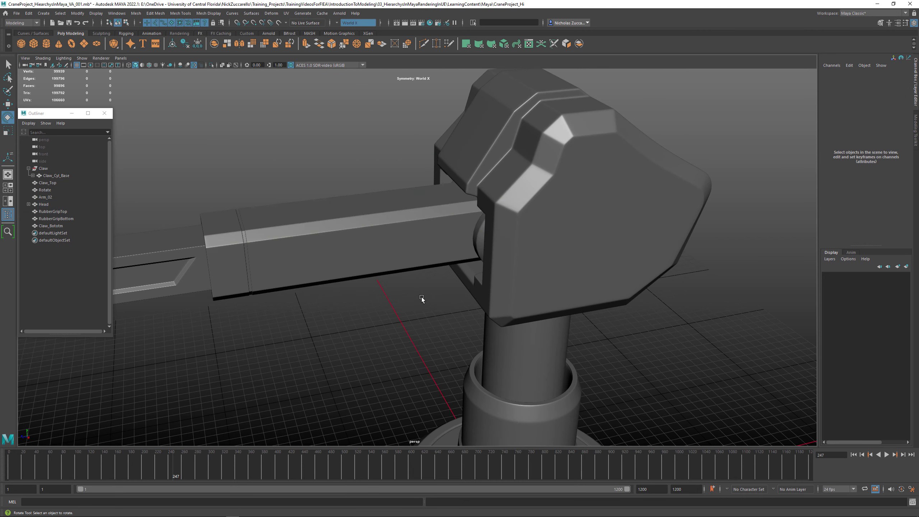
Test Arm_02 by sliding it along Z into and out of Arm_01, and undo the moves.
alt+middle_drag(480, 306, 602, 236)
alt+right_drag(602, 235, 404, 239)
alt+middle_drag(404, 239, 442, 243)
click(429, 224)
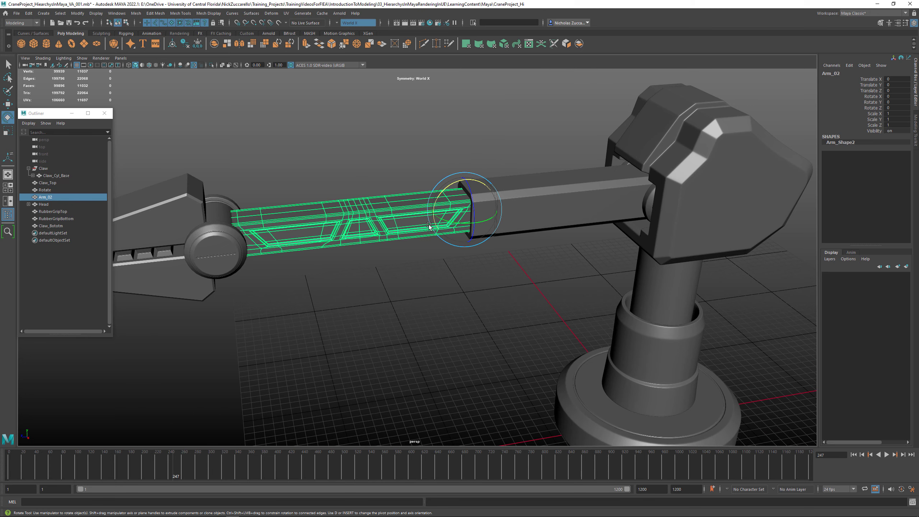
alt+drag(479, 241, 471, 232)
key(w)
drag(443, 201, 470, 202)
key(ctrl+z)
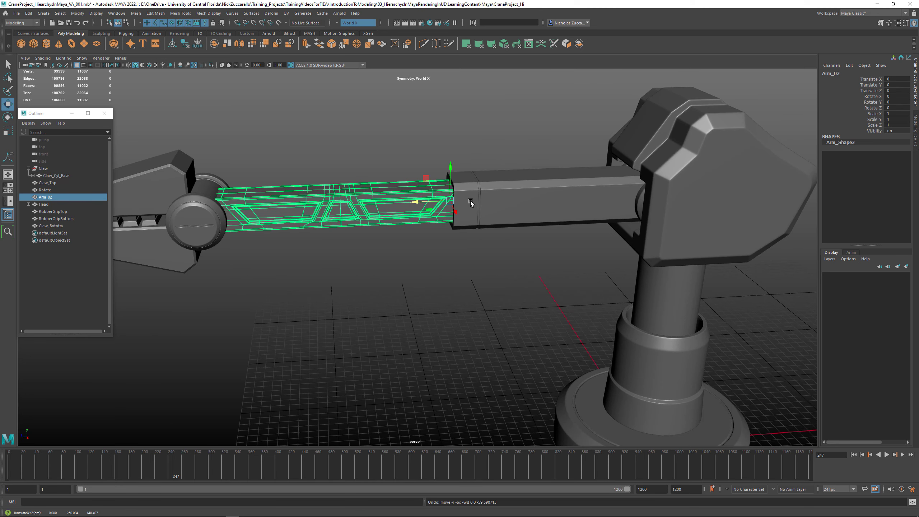
drag(412, 203, 543, 199)
key(ctrl+z)
alt+drag(424, 248, 457, 255)
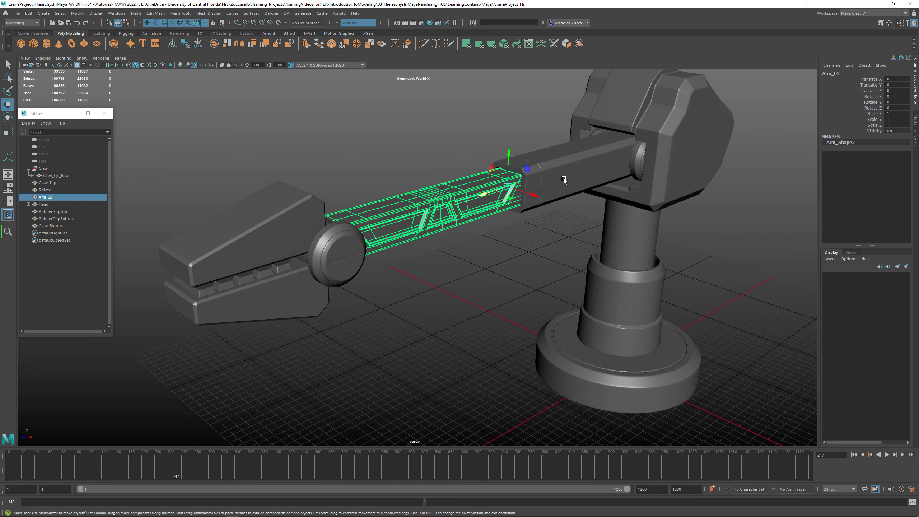
Parent Arm_02 to Arm_01.
alt+drag(559, 195, 461, 218)
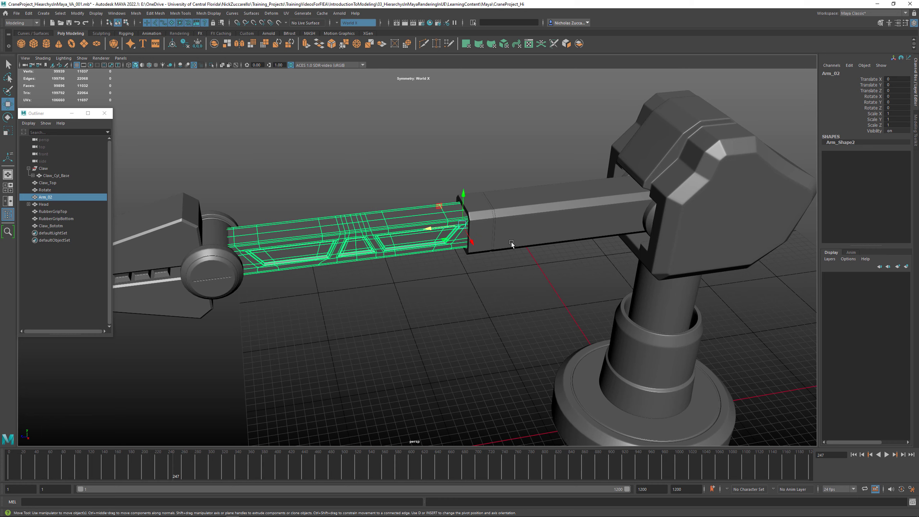
alt+drag(511, 243, 457, 216)
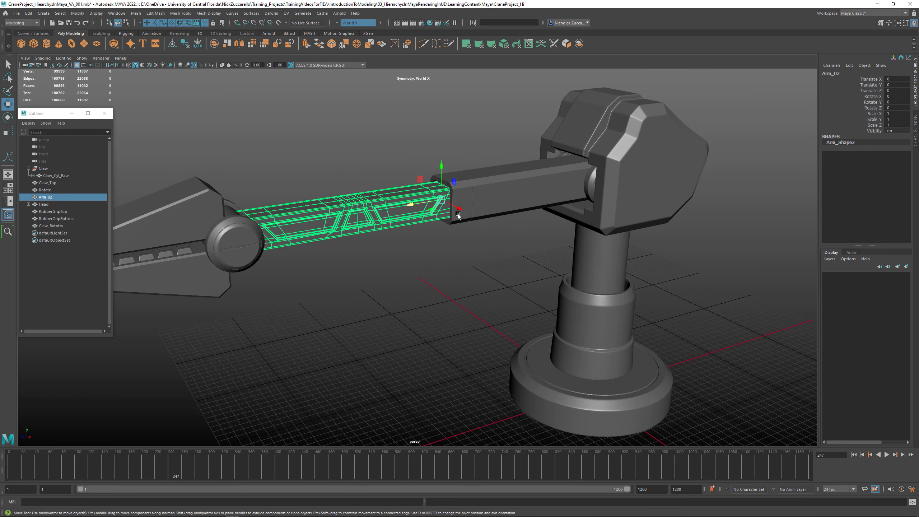
shift+click(493, 199)
key(p)
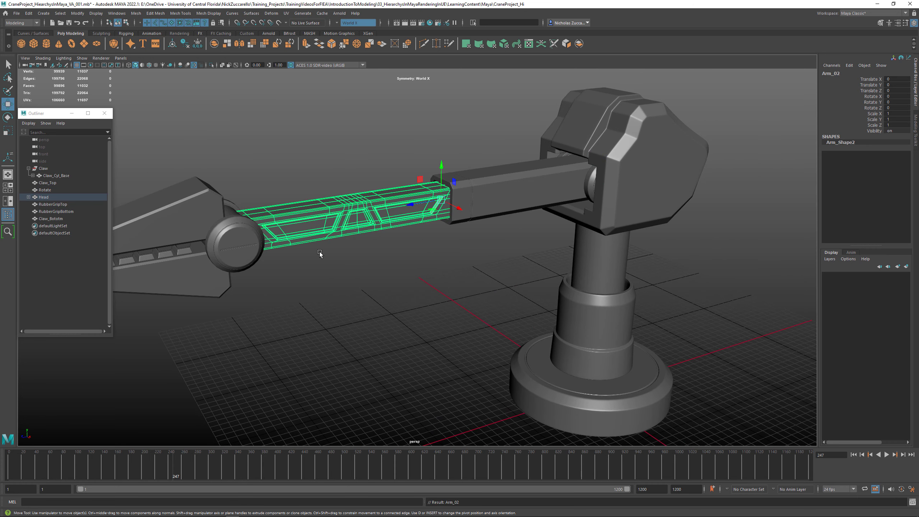
Parent RubberGripTop to Claw_Top.
alt+middle_drag(314, 251, 429, 264)
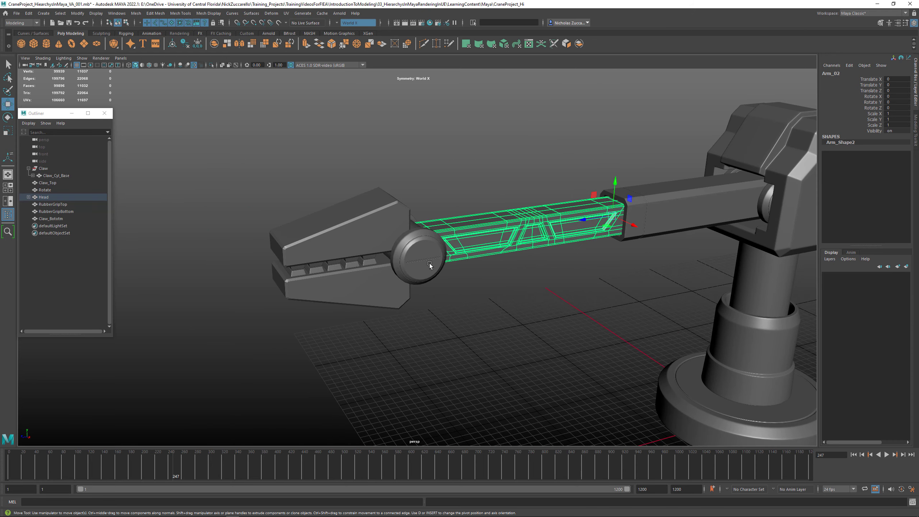
click(351, 246)
alt+drag(362, 263, 319, 232)
alt+right_drag(320, 232, 383, 256)
alt+middle_drag(356, 220, 377, 272)
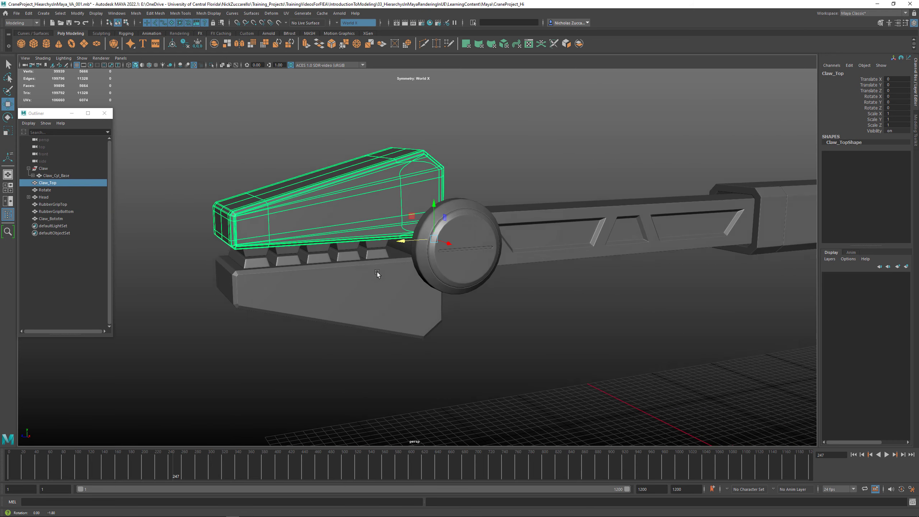
alt+drag(377, 274, 316, 227)
click(315, 225)
shift+click(344, 200)
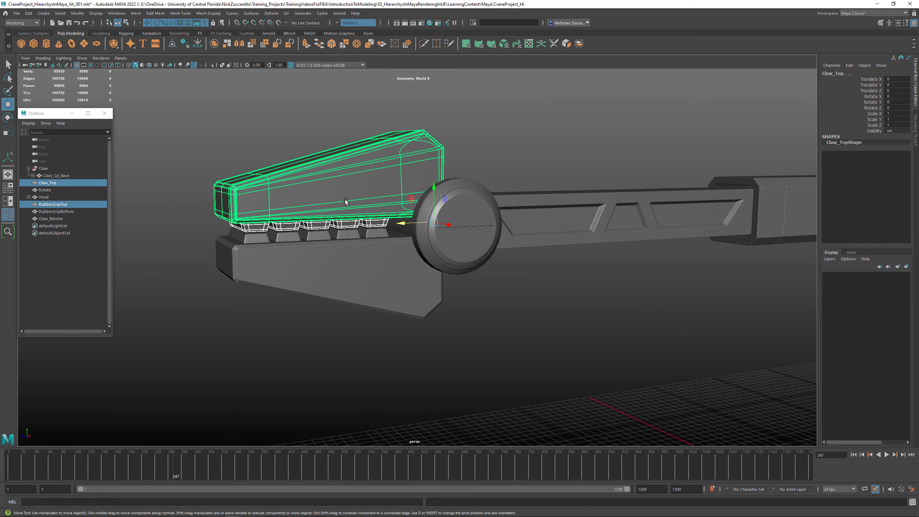
key(p)
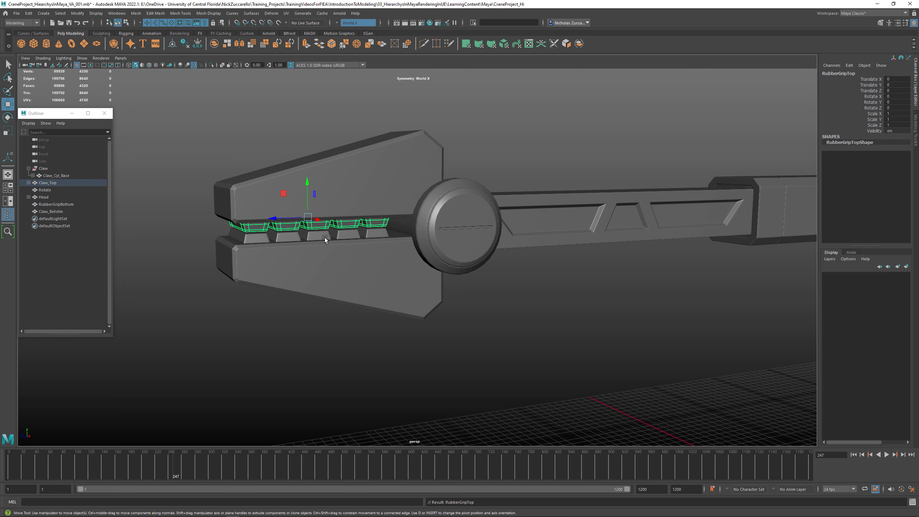
Parent RubberGripBottom to Claw_Bototm.
click(324, 239)
shift+click(348, 282)
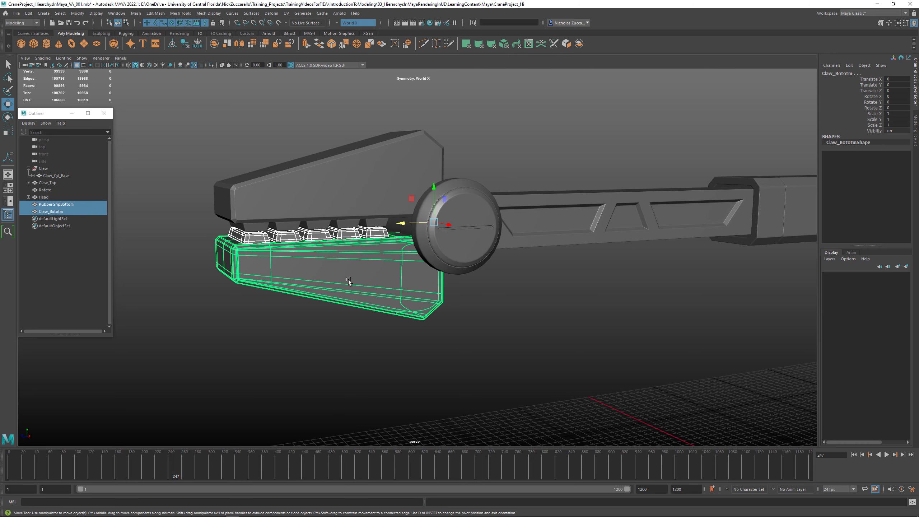
key(p)
Test the grips by rotating Claw_Top around X and Claw_Bototm to about 41.7 degrees, and undo both rotations.
click(407, 205)
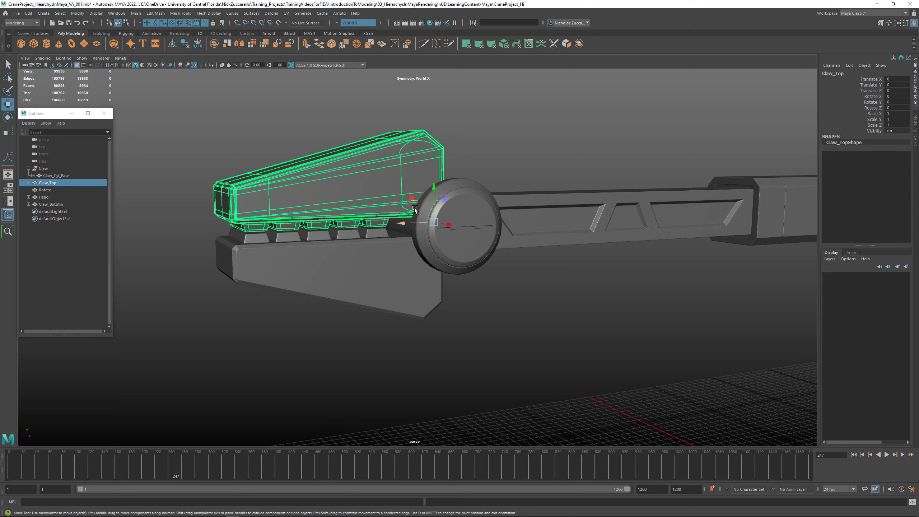
key(e)
drag(415, 209, 404, 228)
key(ctrl+z)
click(395, 281)
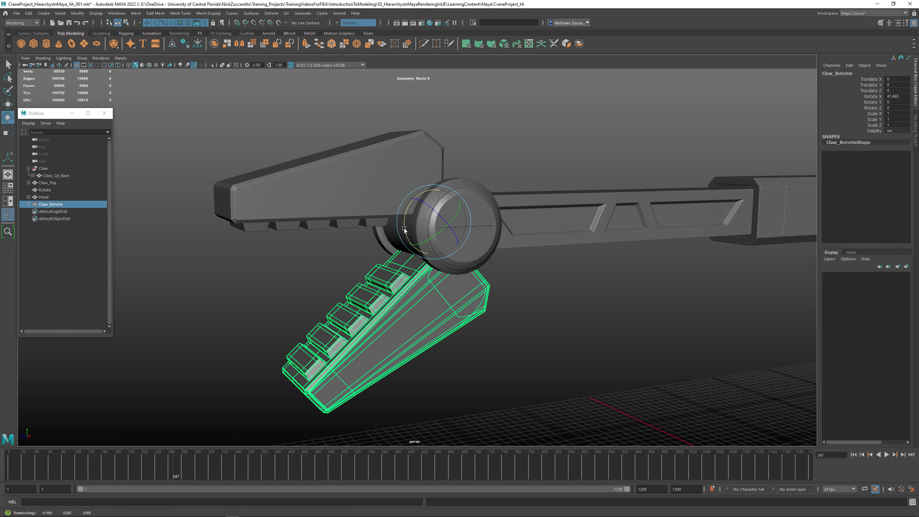
key(ctrl+z)
Parent Claw_Top and Claw_Bototm together to the Rotate joint, and clear the selection.
click(536, 285)
click(374, 196)
shift+click(376, 287)
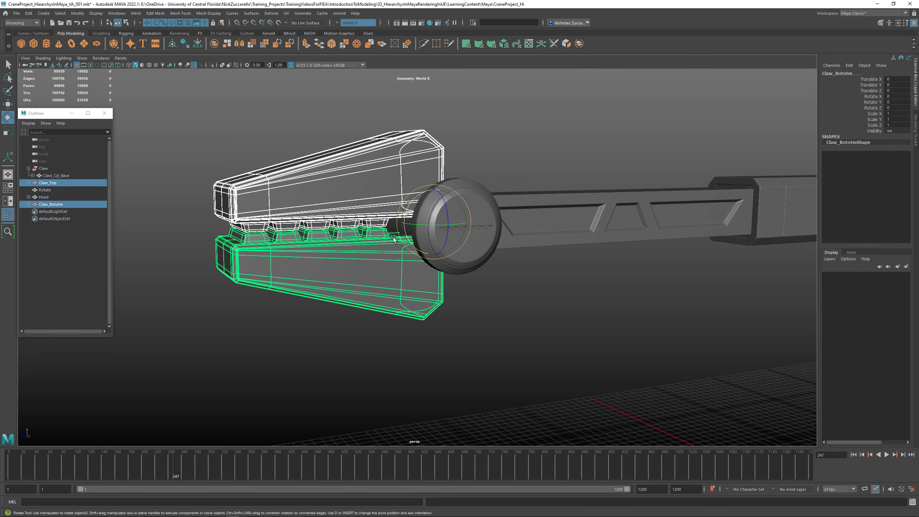
shift+click(485, 216)
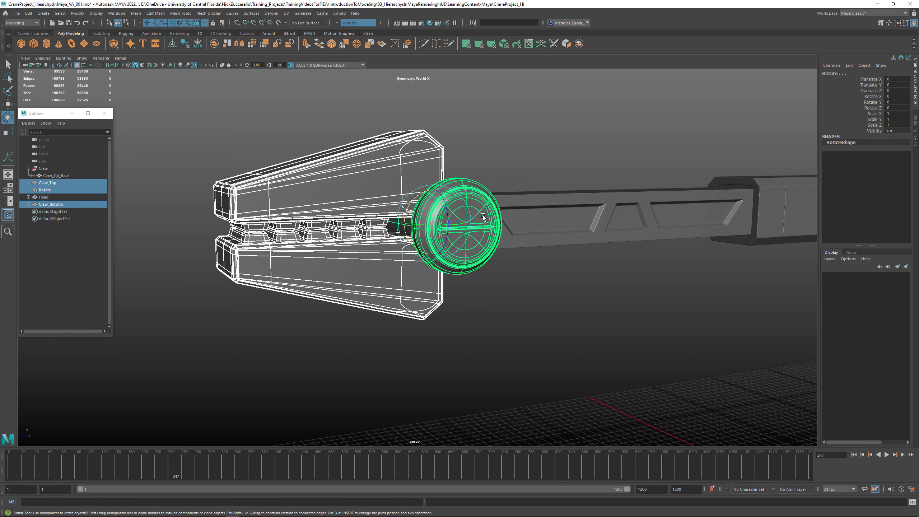
key(p)
click(506, 283)
Test the claw joint by rotating Rotate and Claw_Top around X, and undo the rotations.
click(476, 223)
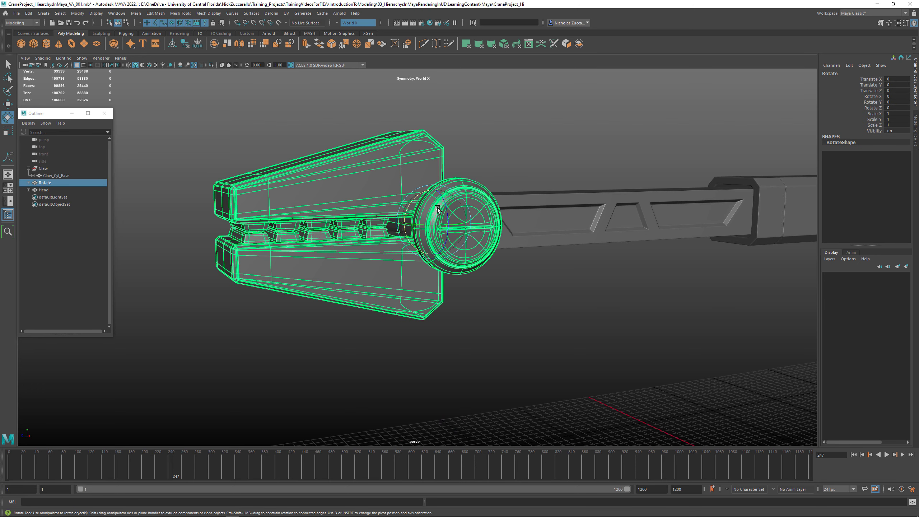
drag(413, 204, 416, 170)
key(ctrl+z)
click(384, 169)
click(459, 216)
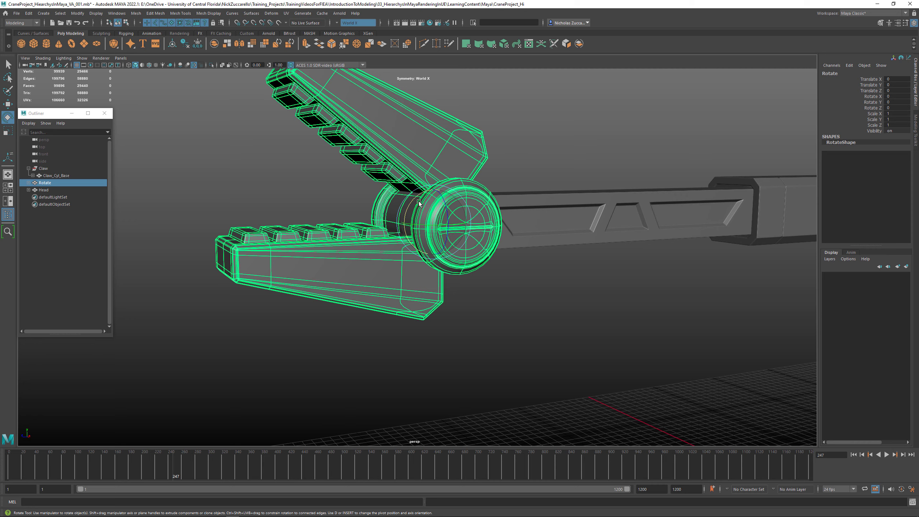
mouse_move(419, 203)
mouse_down()
mouse_move(421, 221)
mouse_move(430, 210)
mouse_up()
key(ctrl+z)
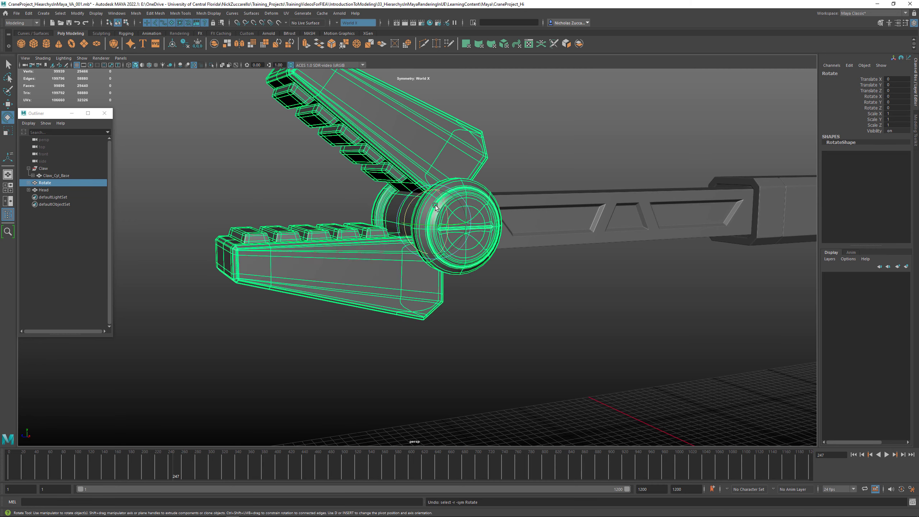
key(ctrl+z)
key(ctrl+z)
Try Rotate at about -41.3 degrees around X with Claw_Top opened and Claw_Bototm at about 57.6 degrees, and undo all rotations.
click(420, 207)
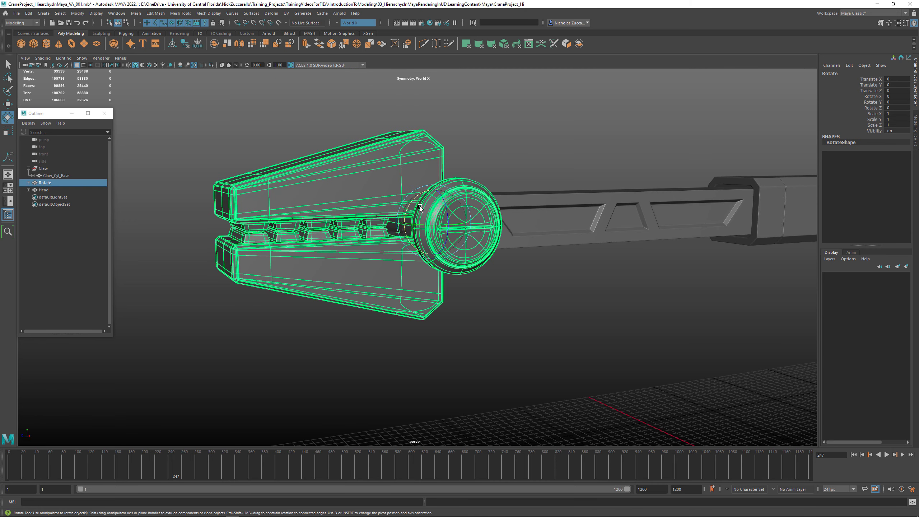
drag(420, 207, 404, 239)
key(ctrl+z)
click(438, 147)
click(400, 214)
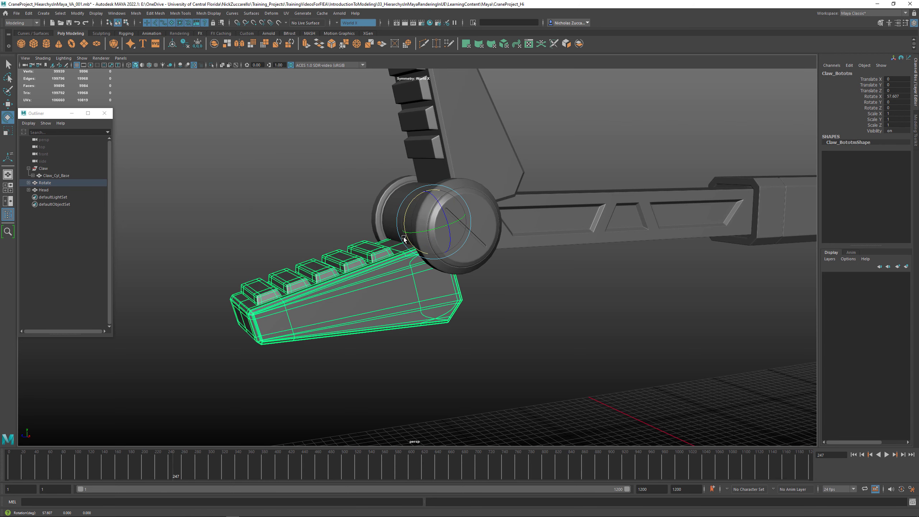
key(Up)
drag(417, 200, 423, 222)
key(ctrl+z)
key(ctrl+z)
key(ctrl+z)
key(ctrl+z)
key(ctrl+z)
key(ctrl+z)
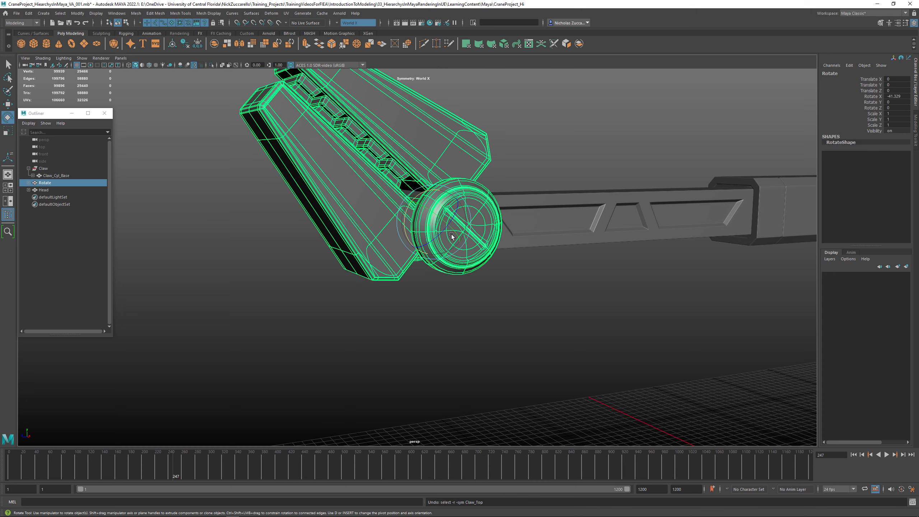
click(549, 283)
Test whether the claw assembly follows Arm_02 by sliding the arm along Z, and undo the move.
alt+drag(605, 254, 339, 276)
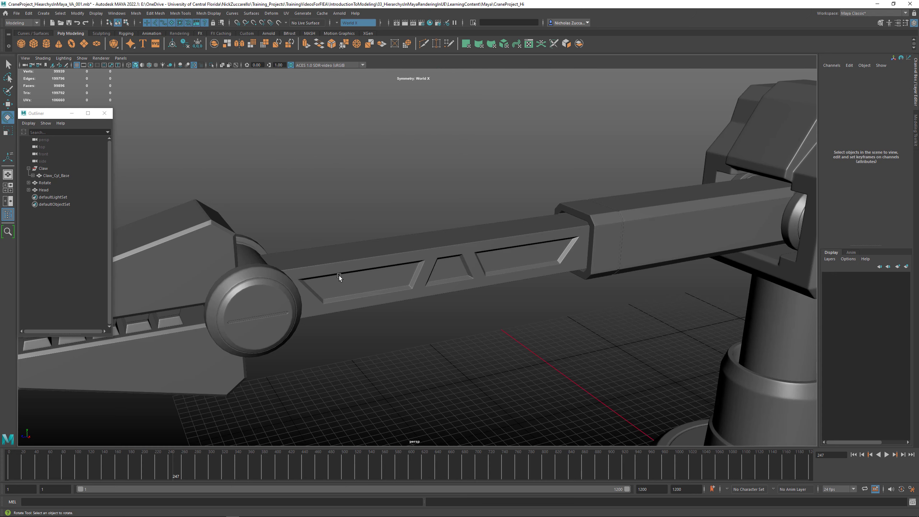
click(468, 265)
key(w)
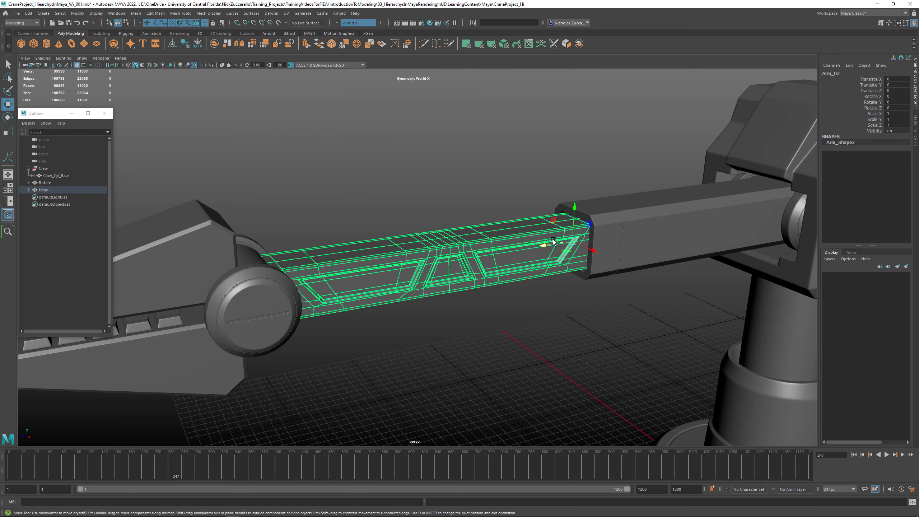
drag(593, 241, 684, 228)
key(ctrl+z)
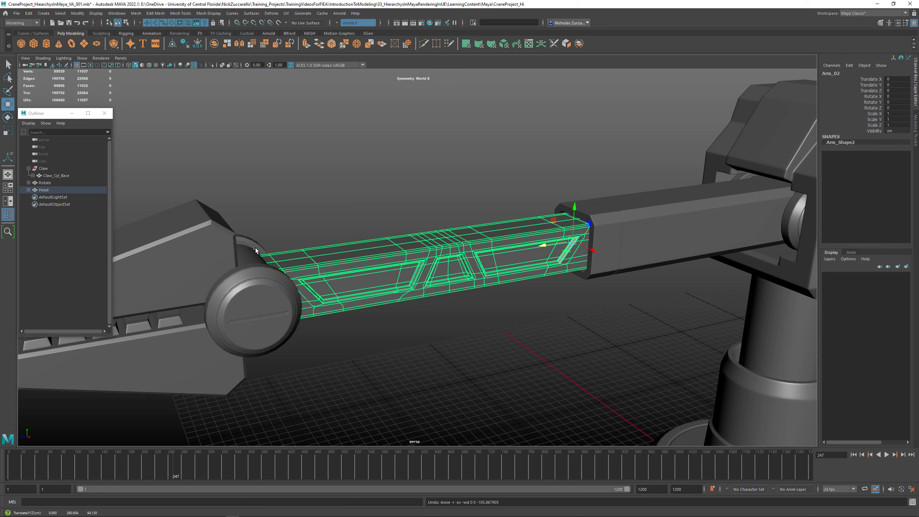
Parent the Rotate claw joint to Arm_02.
alt+middle_drag(364, 216, 534, 107)
alt+drag(538, 185, 503, 216)
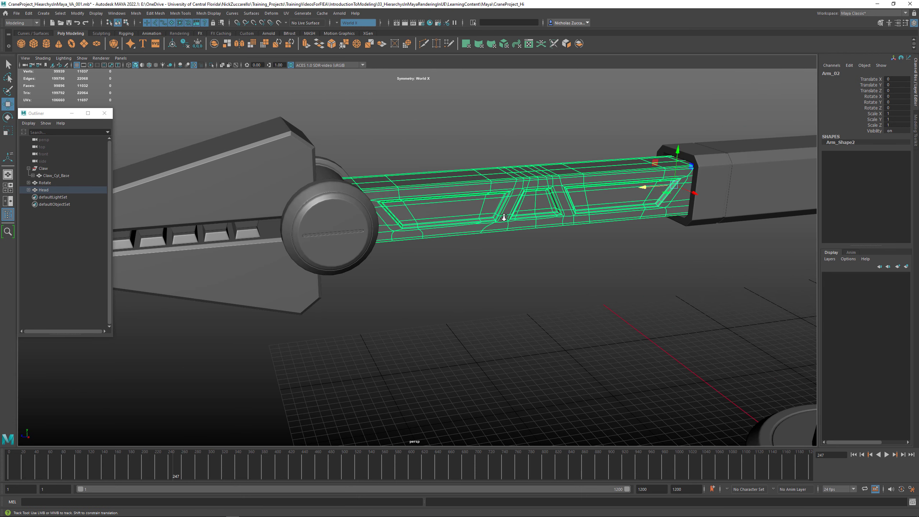
alt+right_drag(502, 215, 358, 239)
click(358, 241)
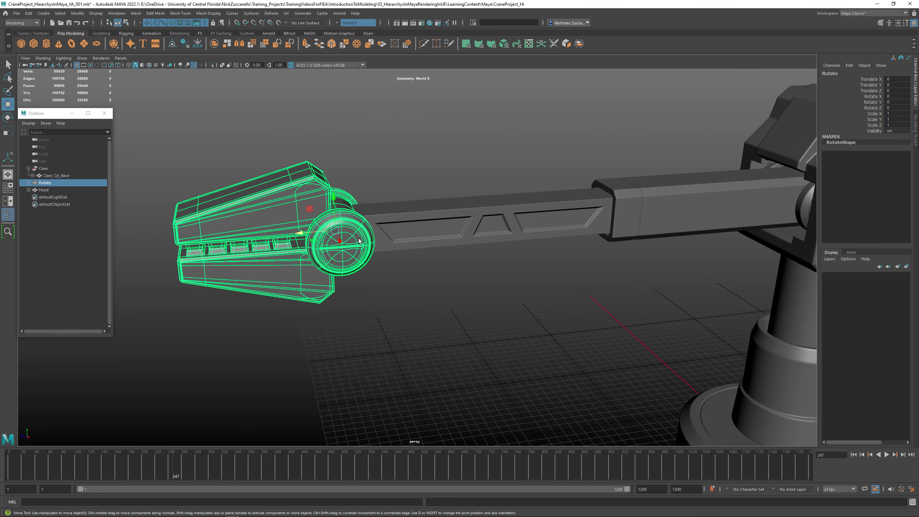
click(490, 212)
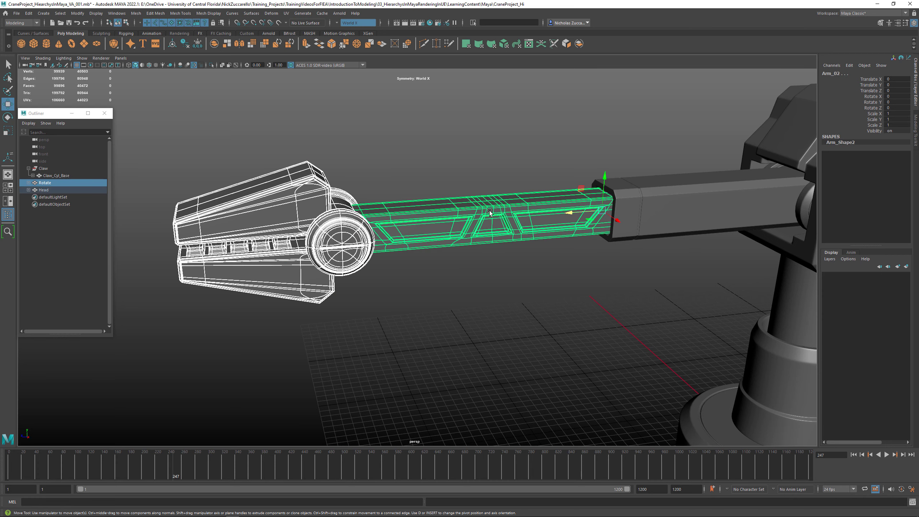
key(p)
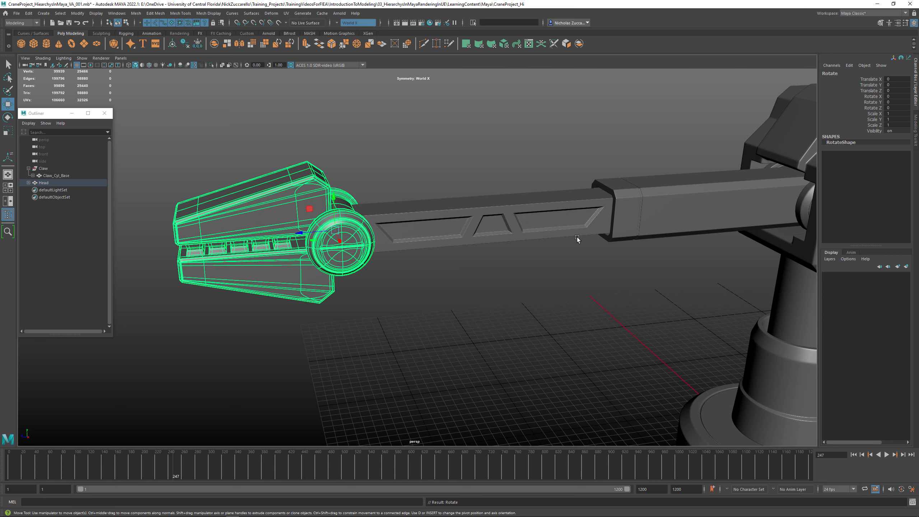
Test whether the claw follows its new parent by sliding Arm_02 along Z to about -171.3, and undo the moves.
click(530, 214)
drag(573, 213, 764, 203)
key(ctrl+z)
alt+drag(654, 230, 639, 234)
drag(473, 231, 708, 231)
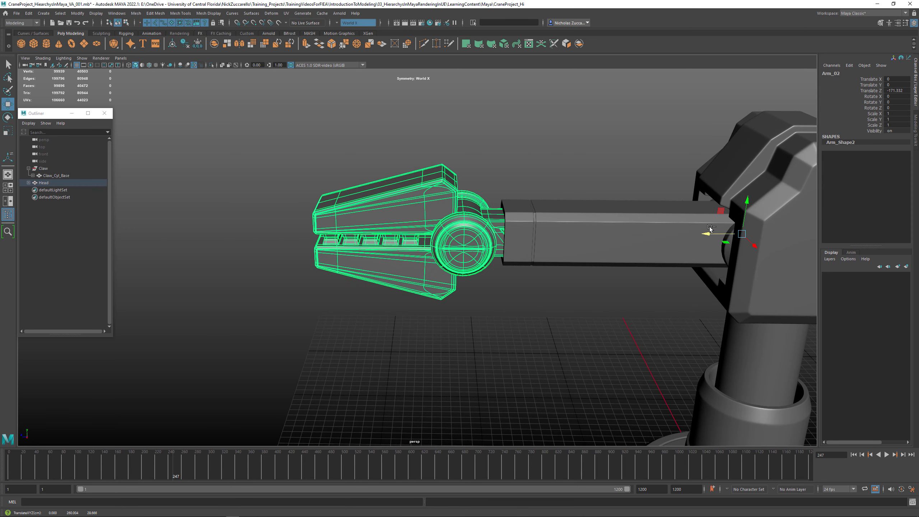
key(ctrl+z)
Test the Head assembly by lowering it to about -19 in Y and rotating it, undo both changes, and clear the selection.
alt+drag(471, 211, 467, 257)
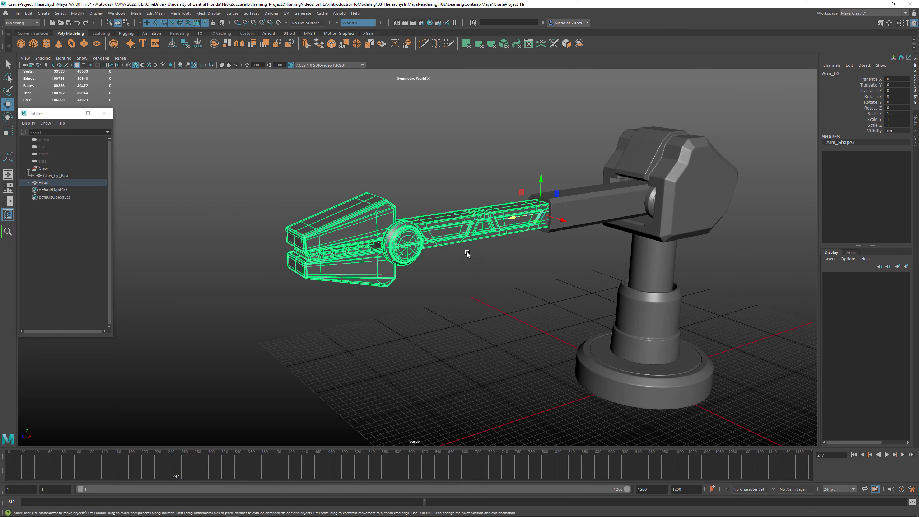
click(627, 241)
click(638, 256)
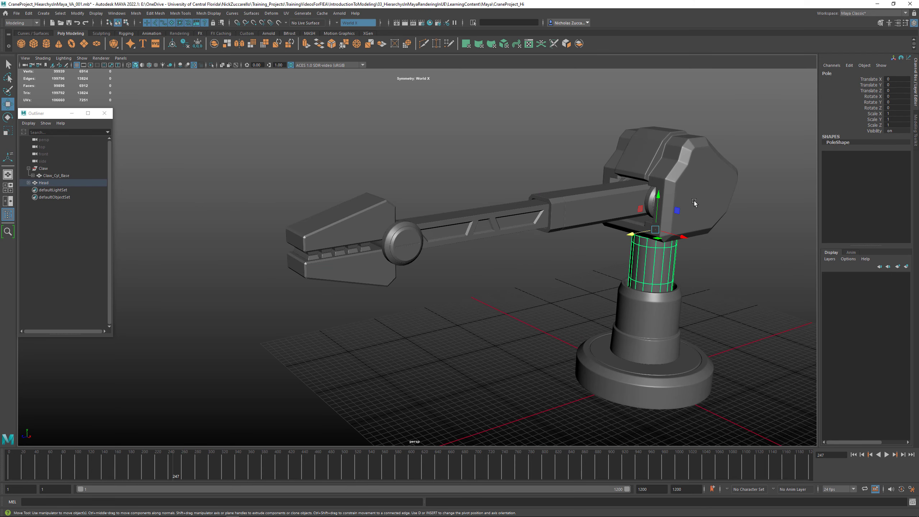
key(Up)
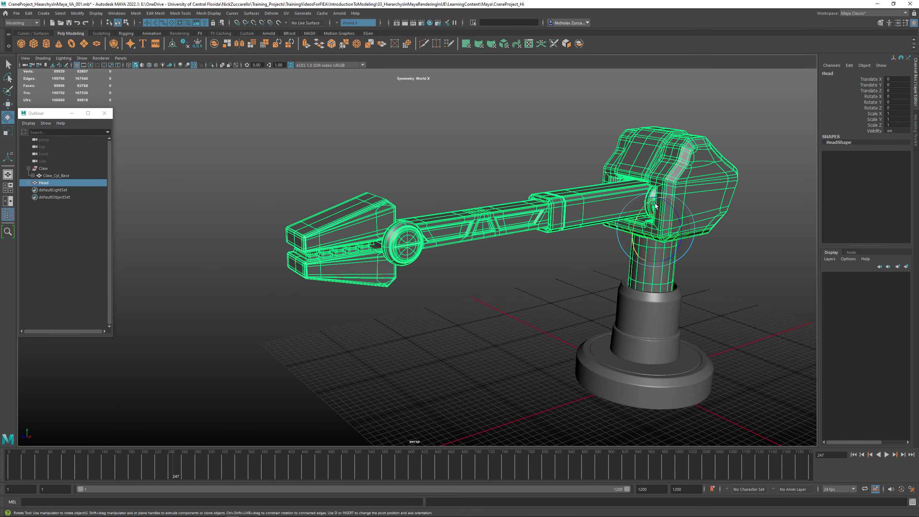
drag(643, 209, 654, 223)
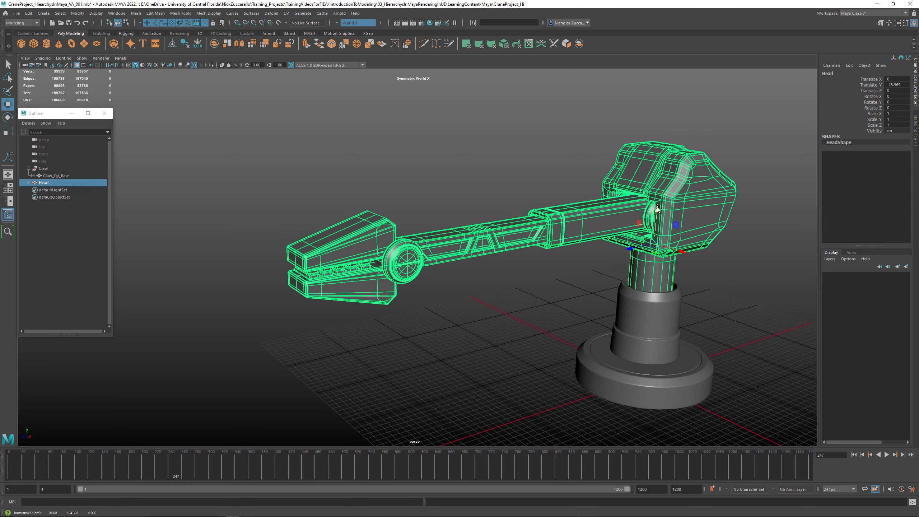
key(ctrl+z)
key(e)
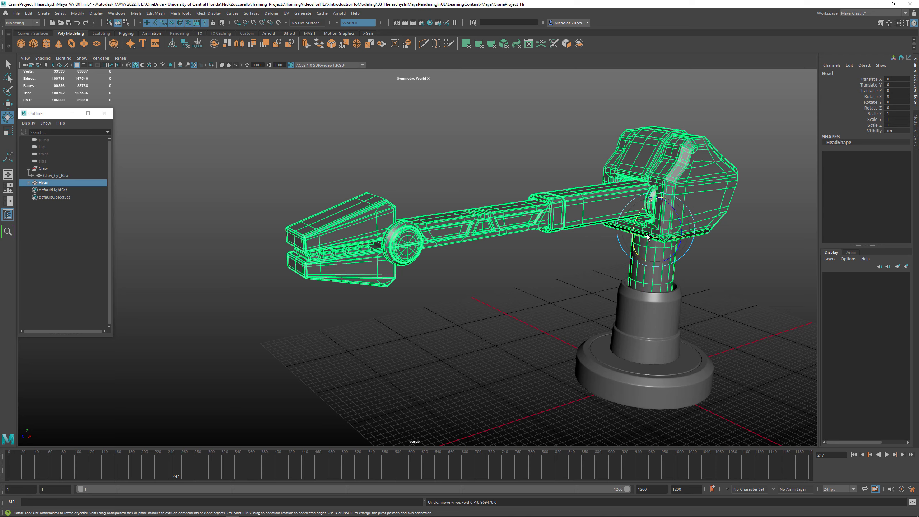
mouse_move(647, 236)
mouse_down()
mouse_move(698, 240)
mouse_move(636, 245)
mouse_up()
key(ctrl+z)
click(576, 263)
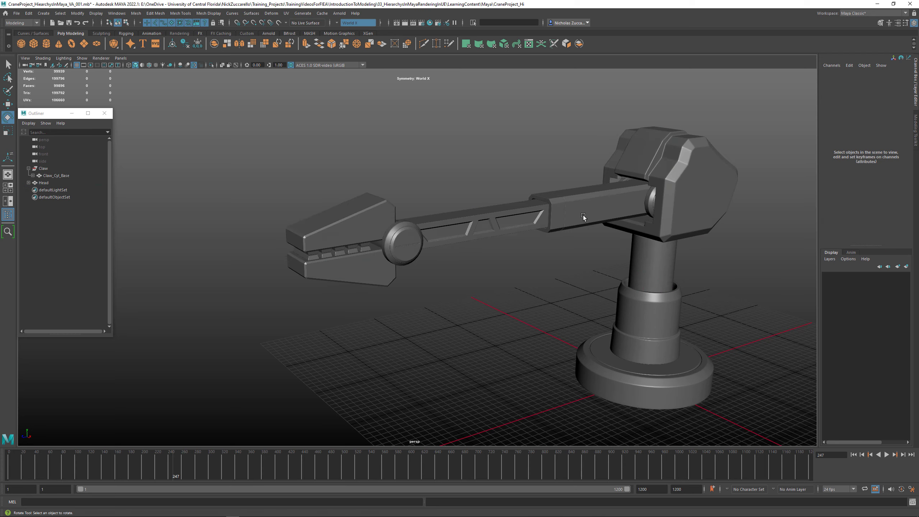
Test the shoulder joint by rotating Arm_01 about 21.6 degrees around X, undo the rotation, and clear the selection.
click(583, 216)
mouse_move(623, 199)
mouse_down()
mouse_move(625, 189)
mouse_move(622, 203)
mouse_up()
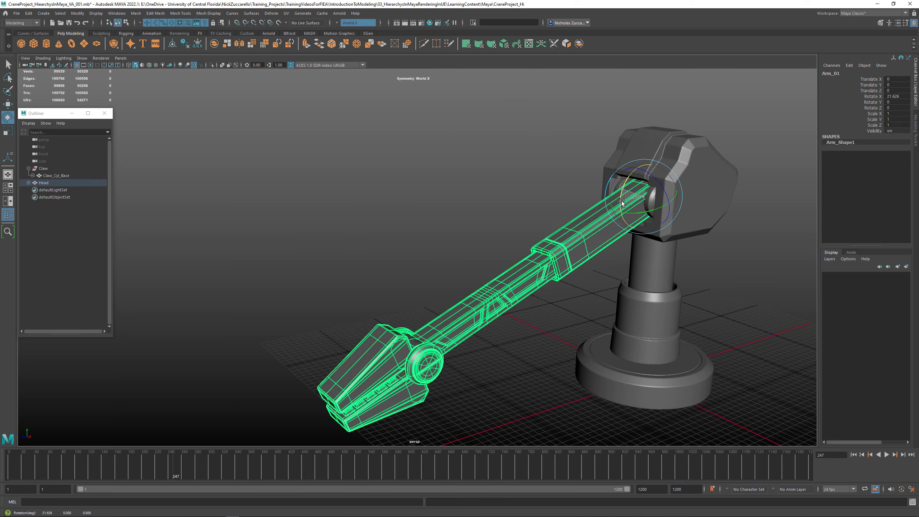
key(ctrl+z)
click(533, 247)
Test the arm extension by sliding Arm_02 along Z to about -97.4, undo the move, and clear the selection.
click(504, 230)
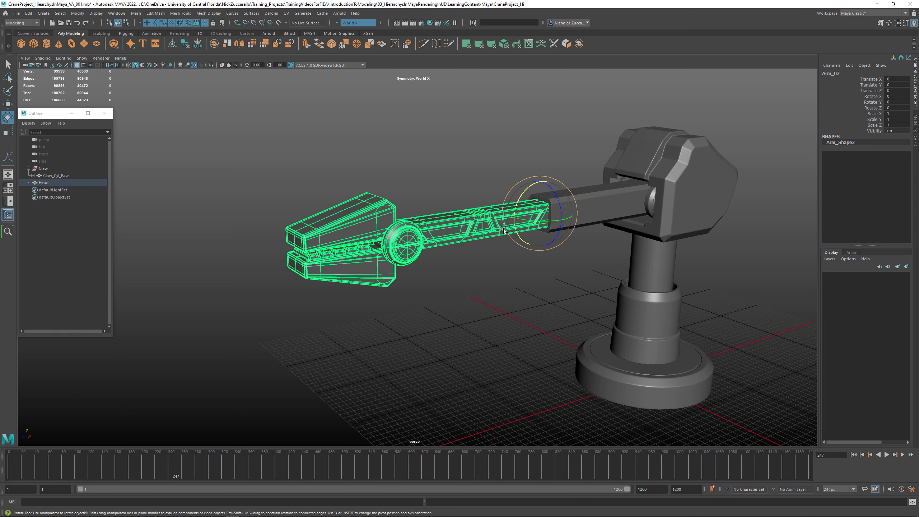
key(w)
drag(520, 216, 592, 215)
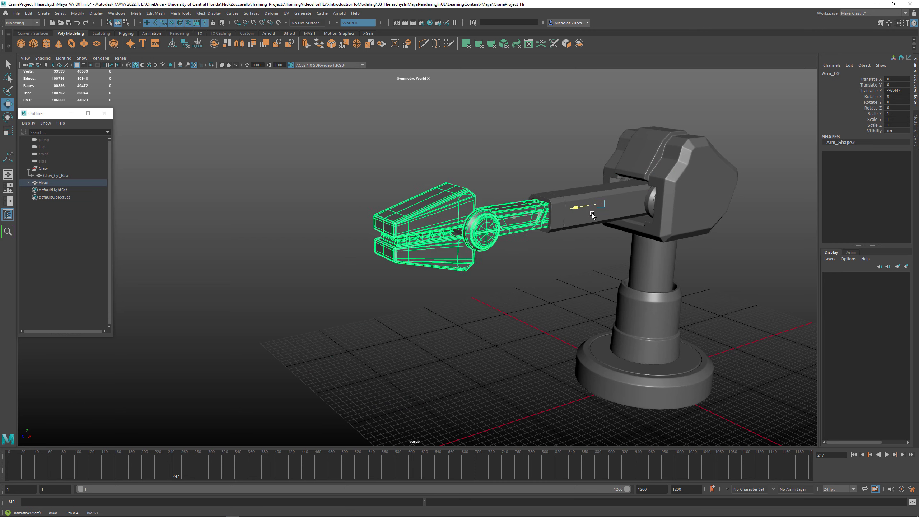
key(ctrl+z)
click(470, 261)
Test rotating the Rotate joint and opening Claw_Top about -25.5 degrees around X, undo both rotations, and clear the selection.
click(421, 238)
key(e)
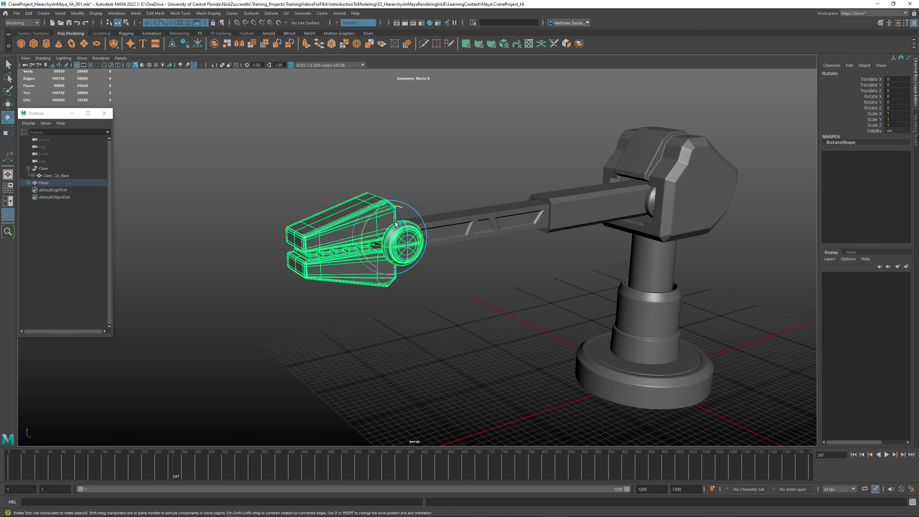
mouse_move(380, 214)
mouse_down()
mouse_move(396, 215)
mouse_move(380, 217)
mouse_up()
key(ctrl+z)
click(332, 198)
click(349, 214)
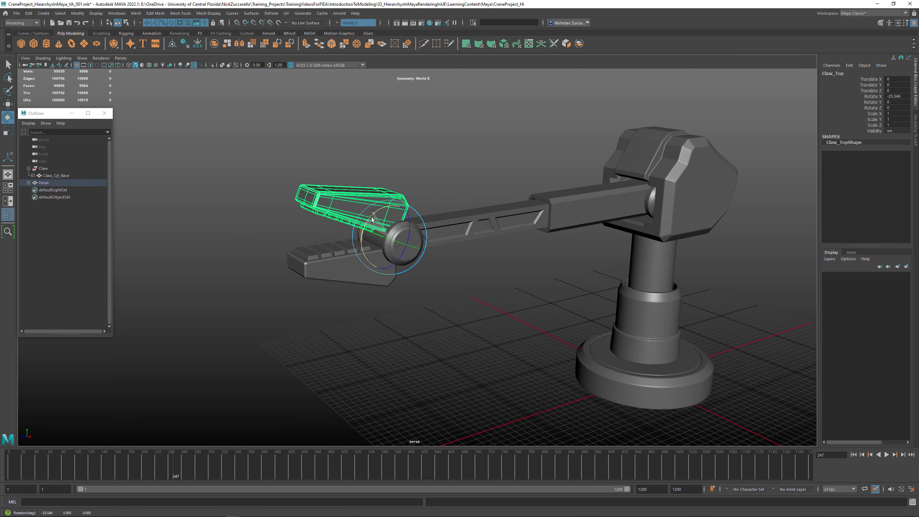
key(ctrl+z)
click(480, 245)
Test whether the rest of the crane follows Claw_Cyl_Base by moving the base, and undo the moves.
alt+drag(581, 263, 455, 244)
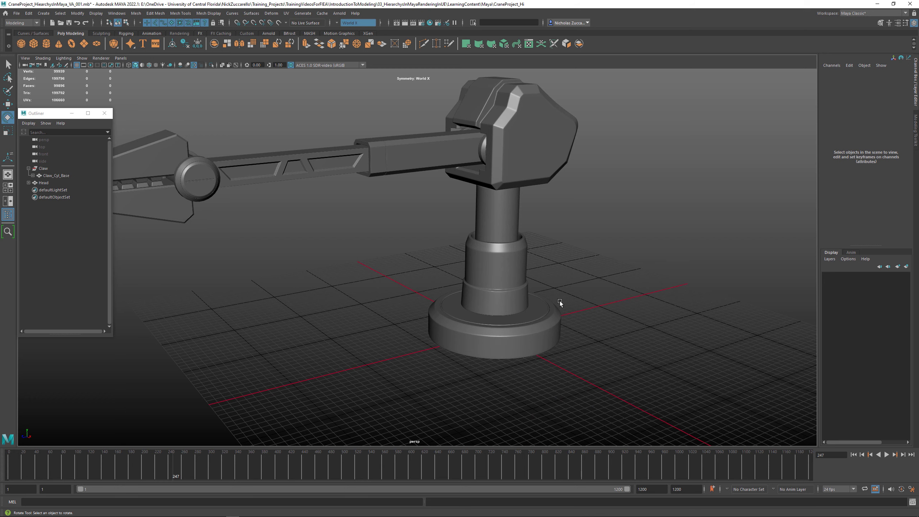
click(546, 319)
key(w)
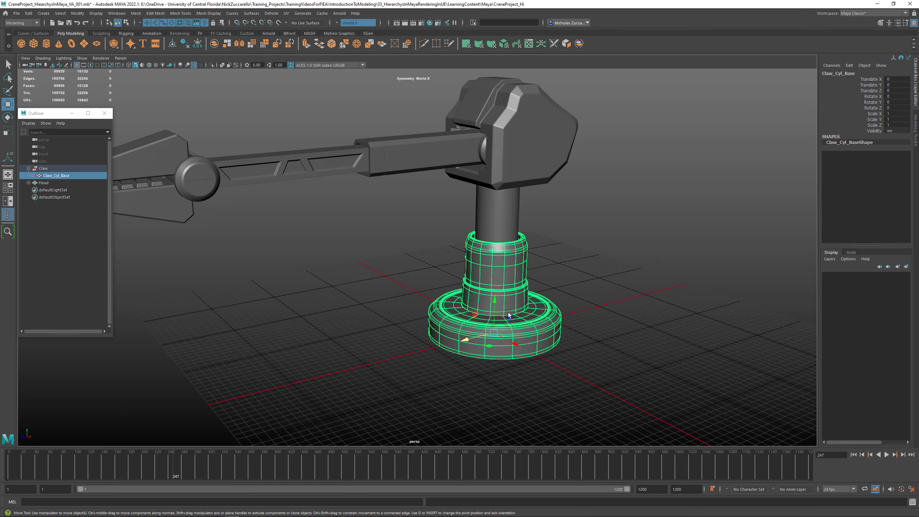
drag(475, 316, 420, 289)
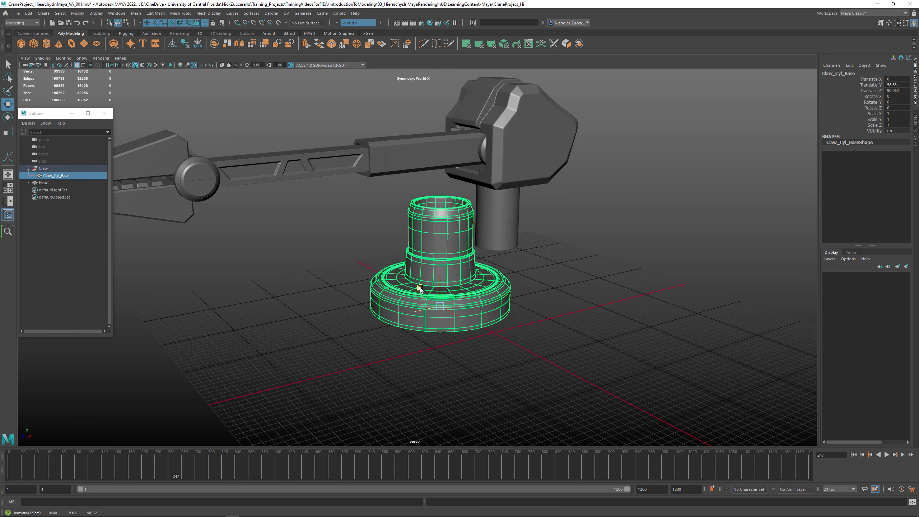
key(ctrl+z)
key(ctrl+z)
key(ctrl+z)
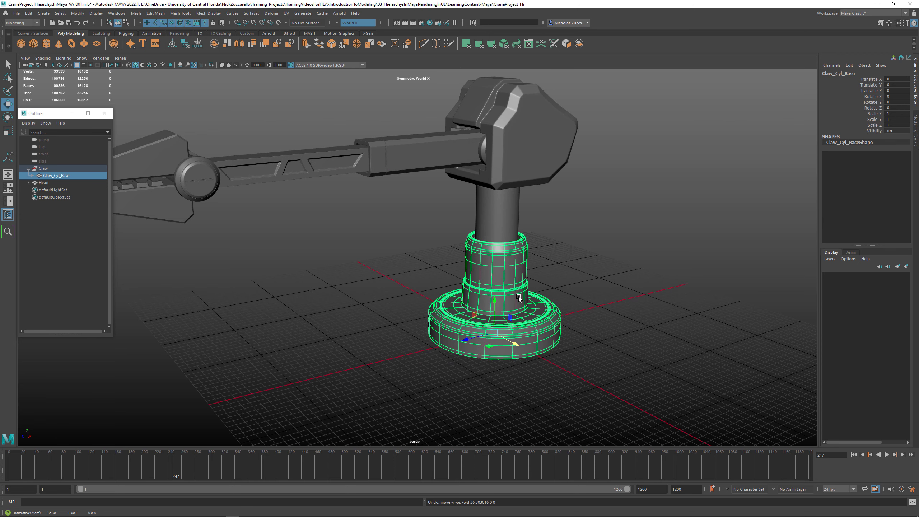
Parent the Head assembly to Claw_Cyl_Base.
alt+drag(510, 291, 569, 289)
alt+middle_drag(569, 289, 573, 328)
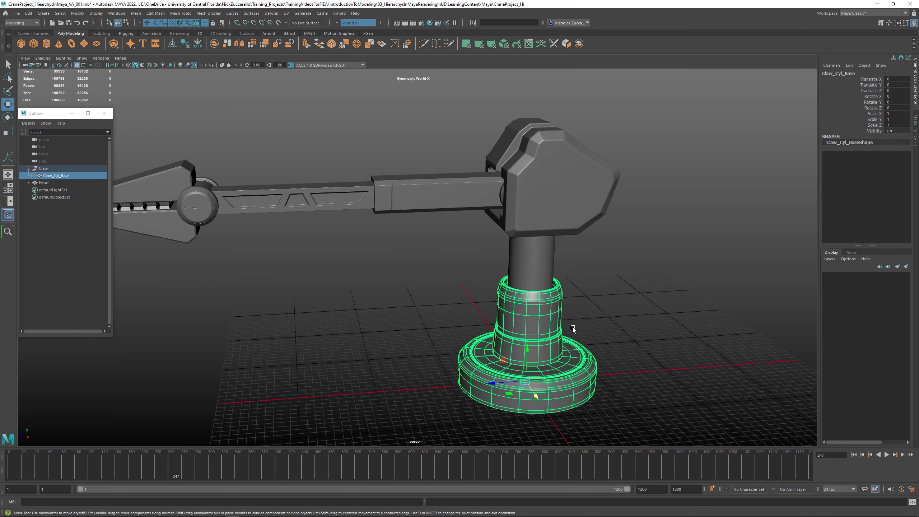
click(598, 316)
click(565, 218)
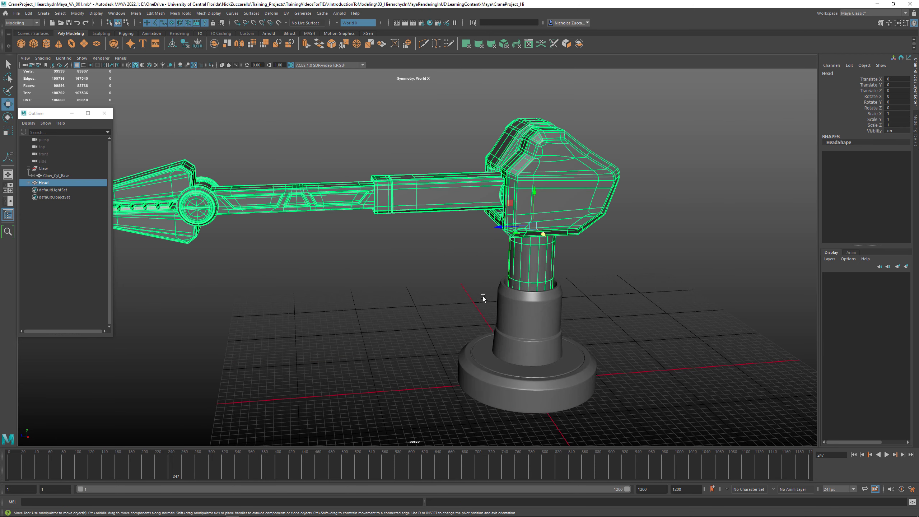
alt+drag(371, 285, 569, 380)
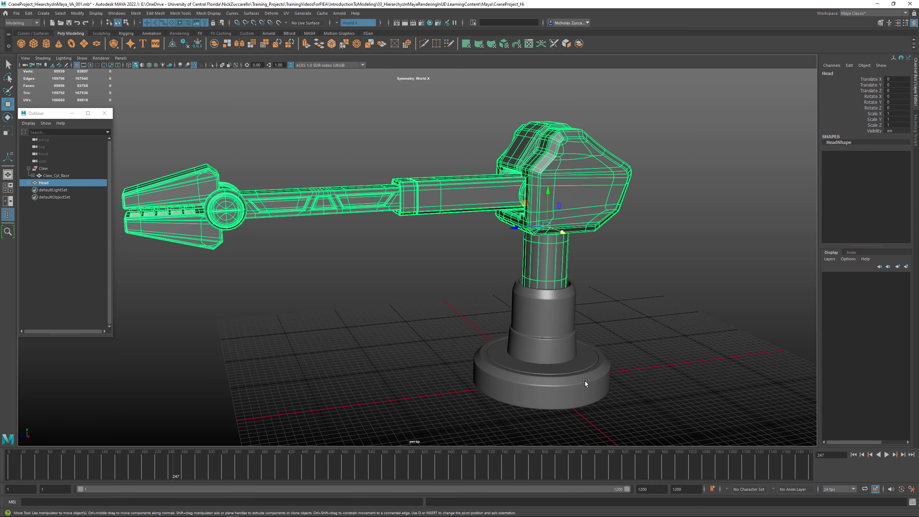
shift+click(585, 381)
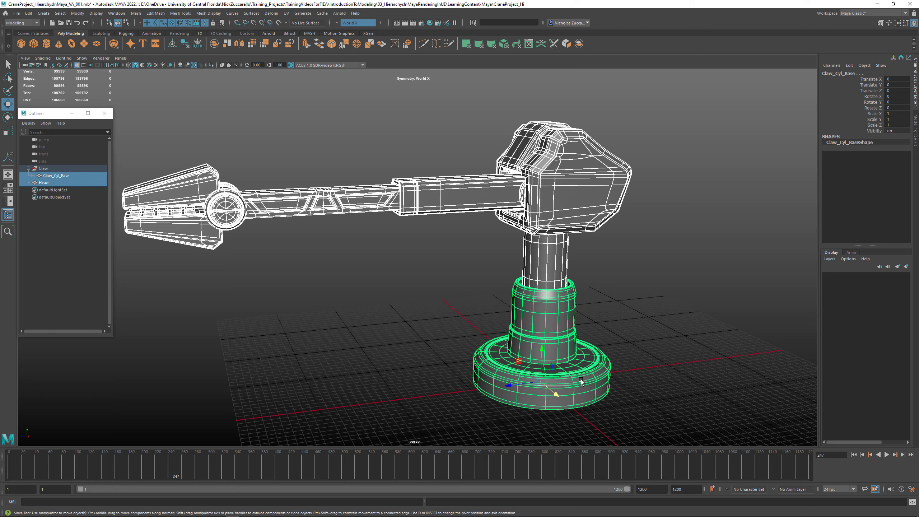
key(p)
Test whether the whole crane follows Claw_Cyl_Base by moving the base along X and Z, and undo the moves.
click(577, 389)
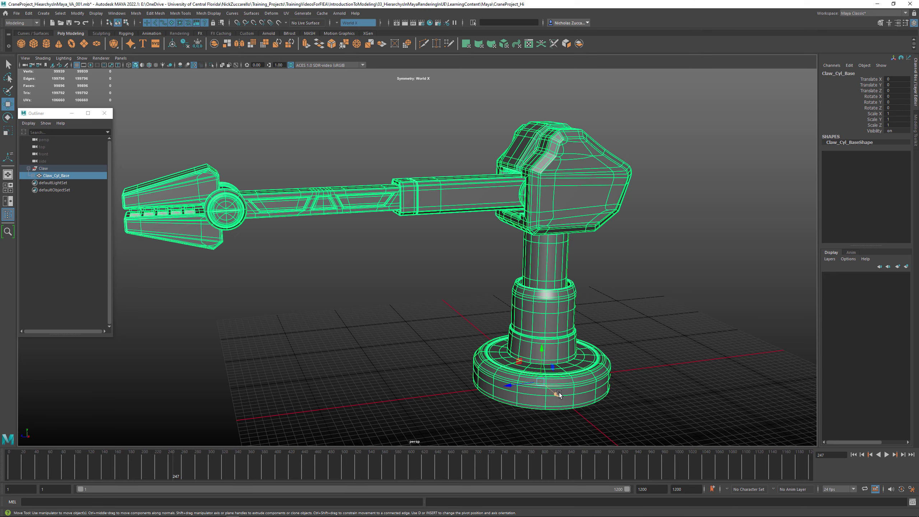
drag(558, 394, 527, 383)
key(ctrl+z)
key(ctrl+z)
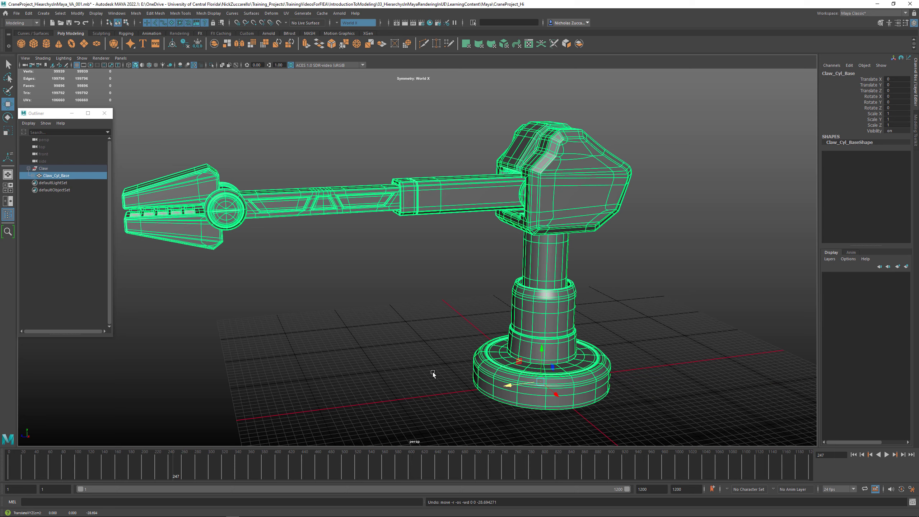
Select the top-level Claw group, test moving the whole crane with it, and undo the moves.
click(50, 169)
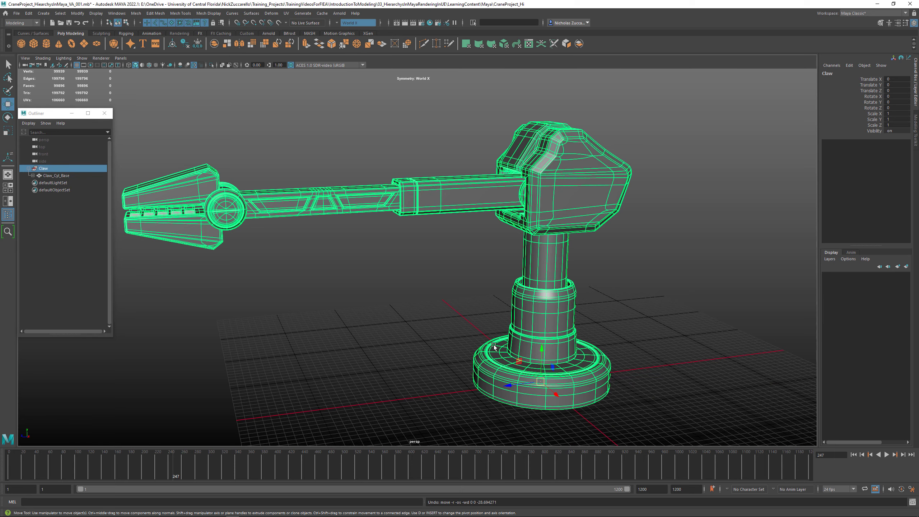
alt+middle_drag(472, 367, 463, 334)
alt+drag(463, 334, 486, 340)
drag(542, 356, 443, 312)
key(ctrl+z)
key(ctrl+z)
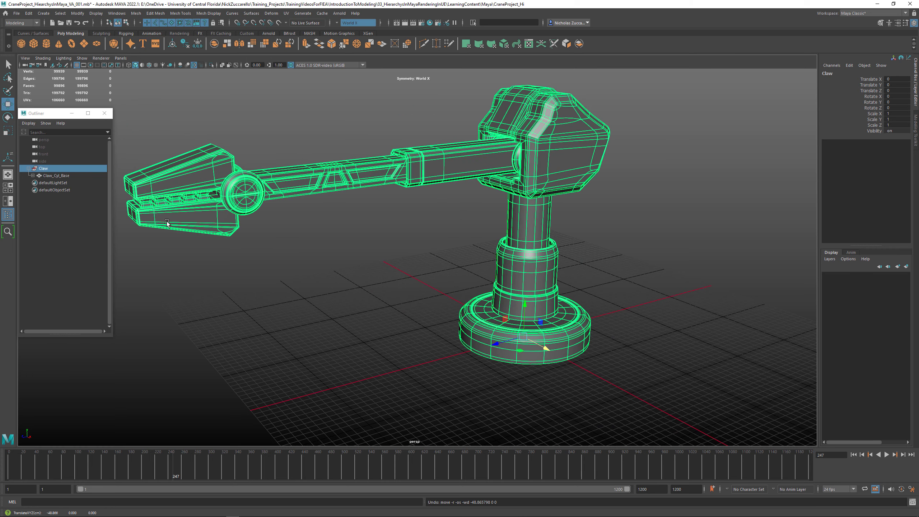
Move the Claw group to about -259.2 in X and Claw_Cyl_Base to about 330.2, and compare their pivots and translate values.
drag(543, 348, 356, 303)
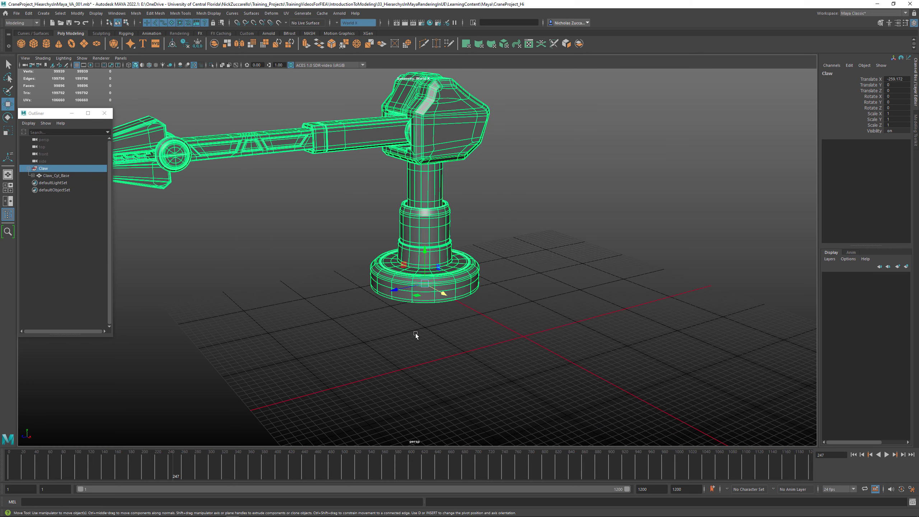
key(Down)
drag(444, 294, 590, 361)
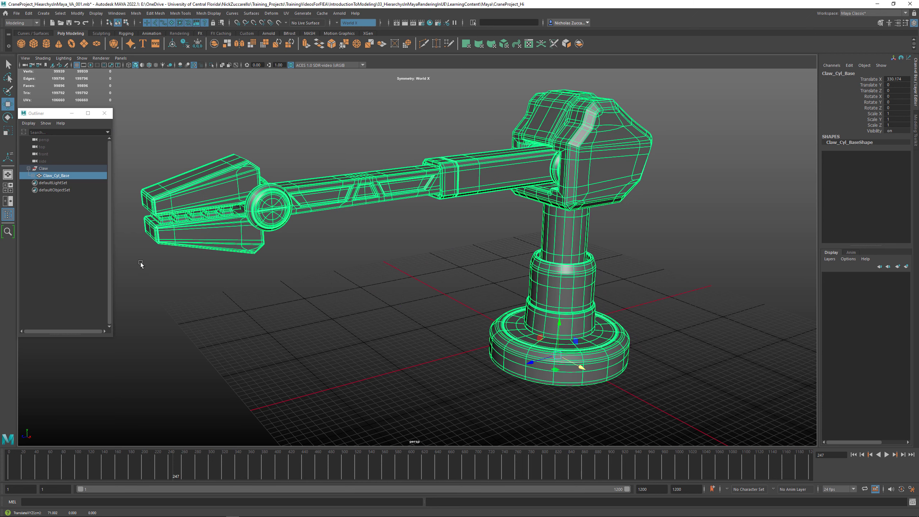
click(43, 168)
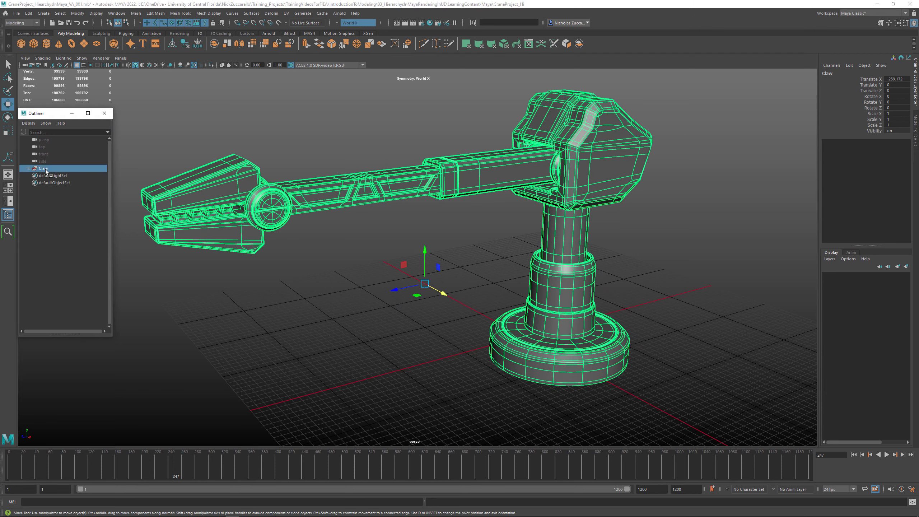
click(44, 176)
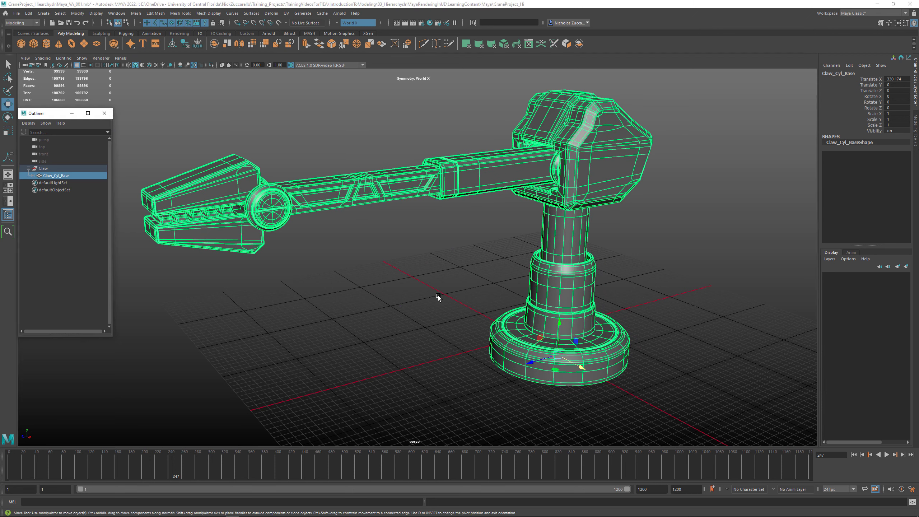
Reset Translate X to 0 on Claw_Cyl_Base and on the Claw group.
double_click(897, 79)
text(0)
key(Return)
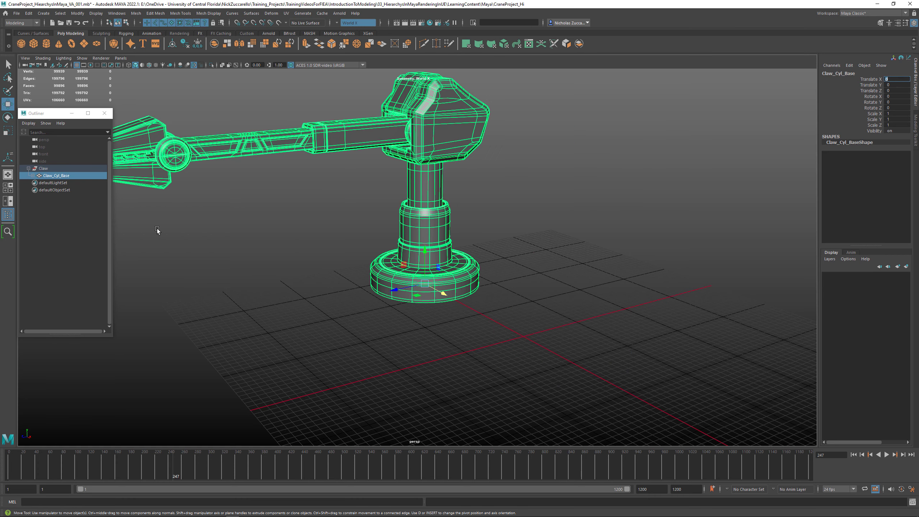
click(54, 168)
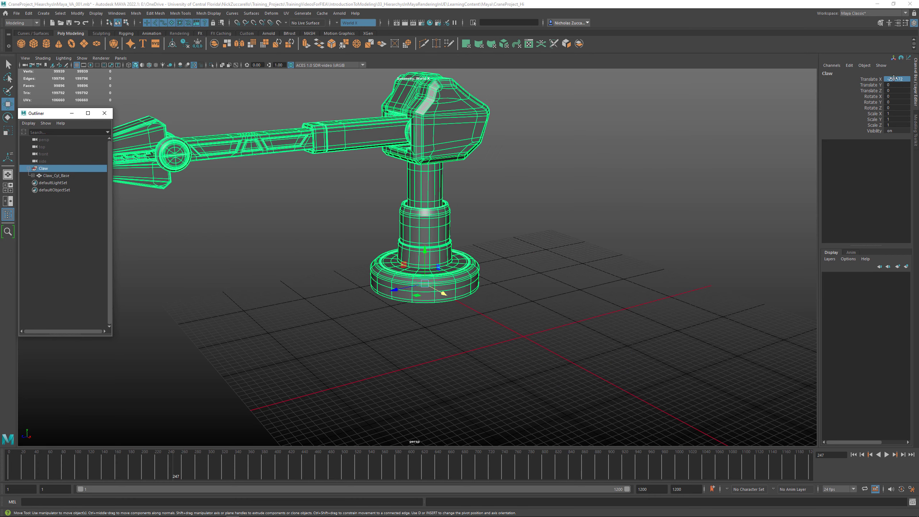
text(0)
key(Return)
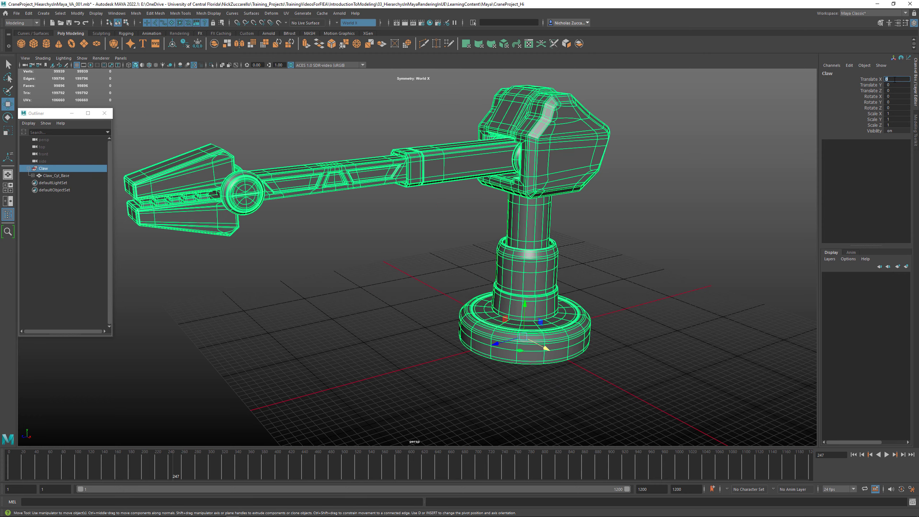
Select the base, Pole_Base, Pole and head one after another to check their pivots and transform values.
click(628, 309)
alt+drag(645, 335, 629, 355)
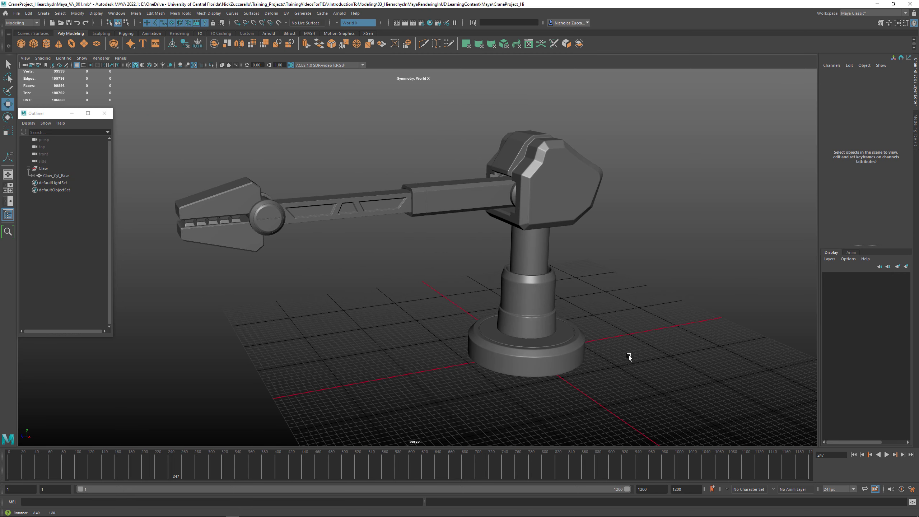
click(573, 356)
click(549, 305)
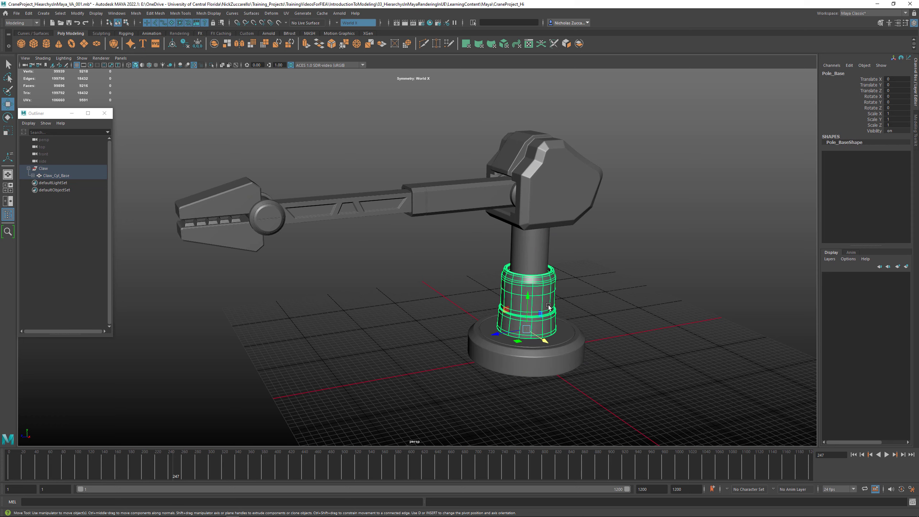
click(529, 262)
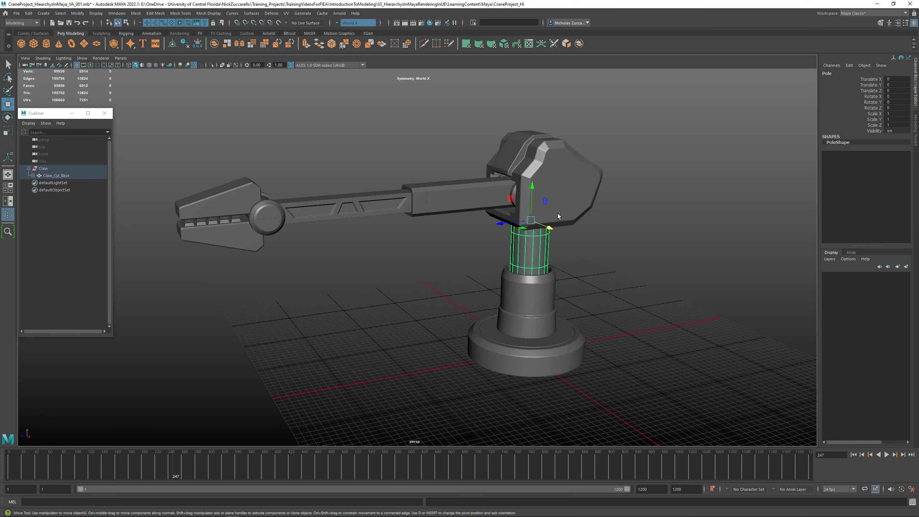
click(557, 213)
click(663, 218)
alt+drag(663, 218, 506, 185)
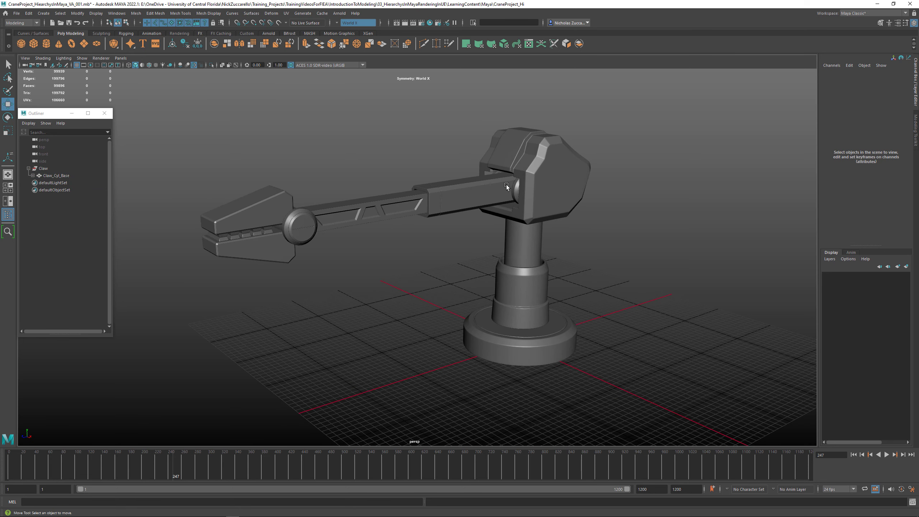
Select the arm sections, the Rotate joint and both claw grips to check which children follow and their transforms.
click(514, 188)
click(464, 198)
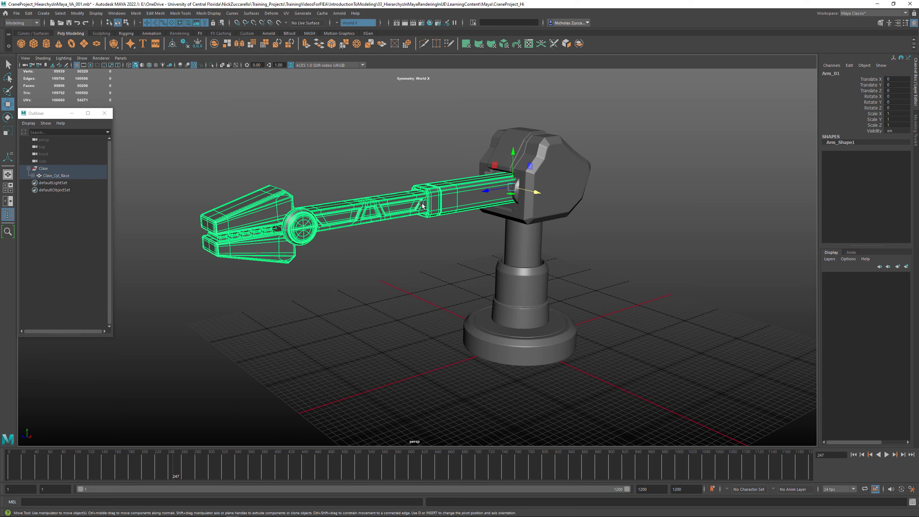
click(405, 211)
alt+drag(418, 229, 286, 263)
click(311, 247)
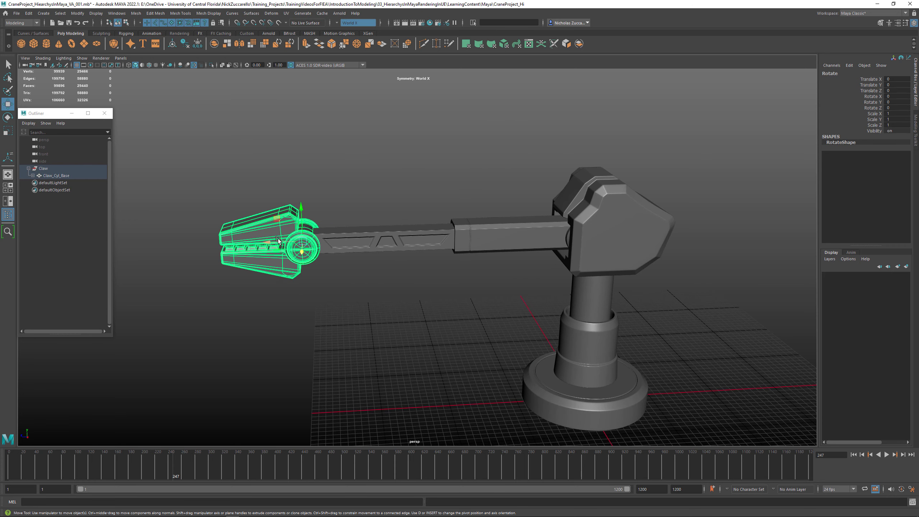
click(285, 219)
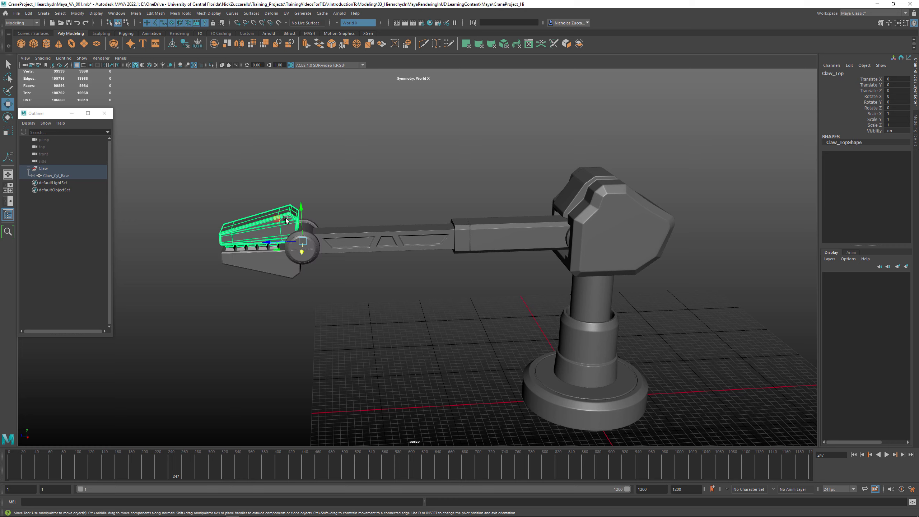
click(222, 253)
alt+drag(222, 253, 457, 311)
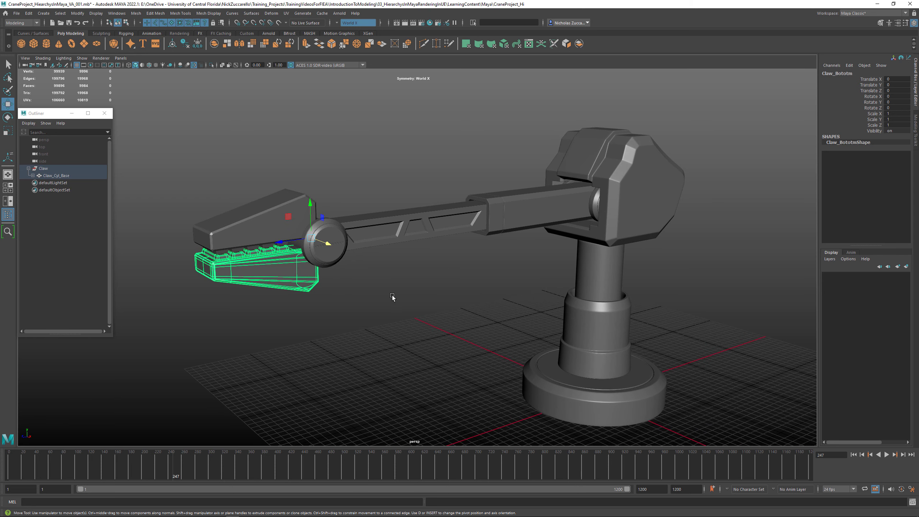
click(395, 266)
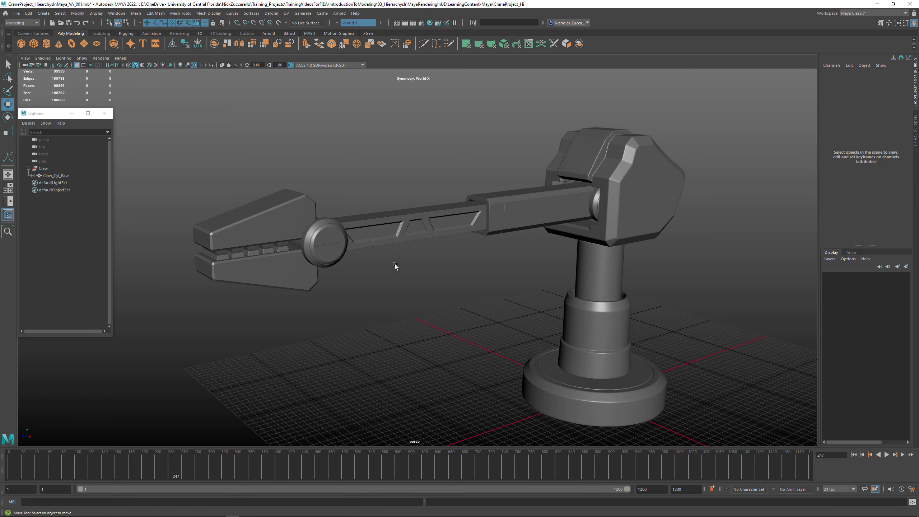
Select the entire crane and the top-level Claw group to examine their pivots and transform values.
drag(233, 152, 656, 385)
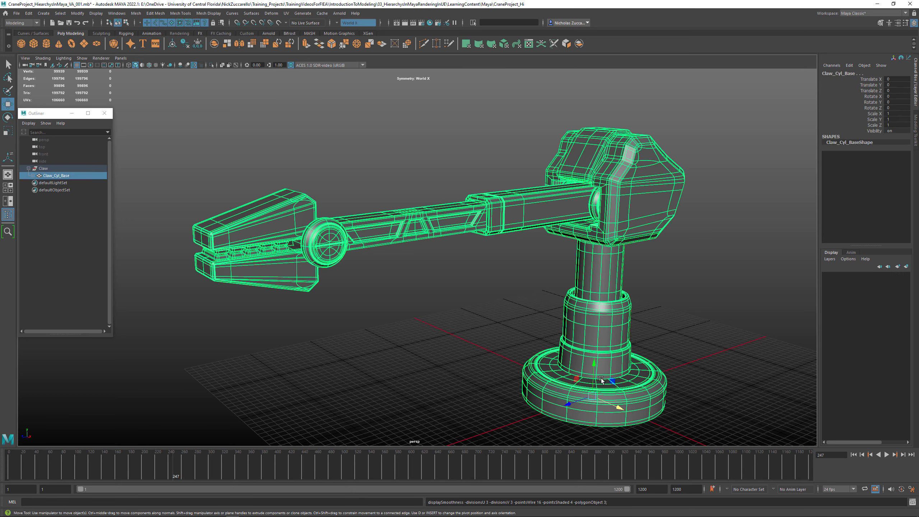
click(480, 388)
alt+drag(496, 351, 263, 275)
click(44, 170)
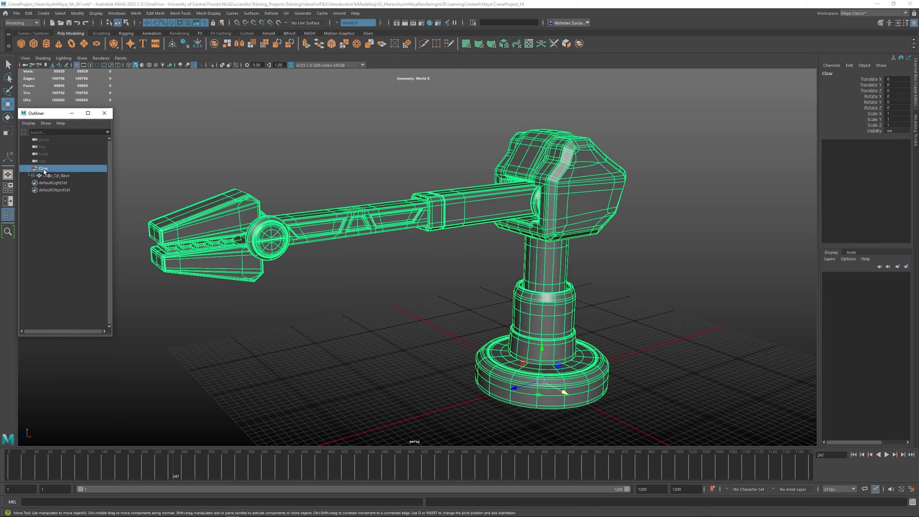
alt+right_drag(539, 319, 414, 289)
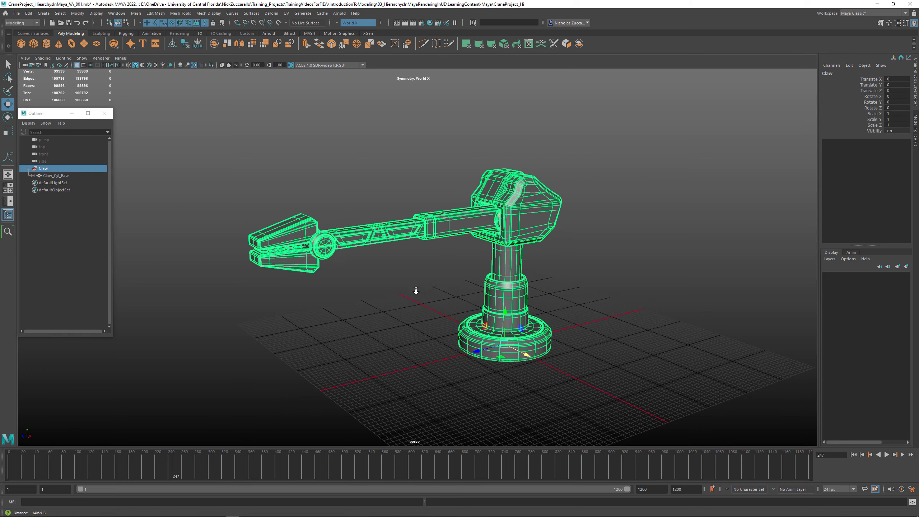
alt+drag(415, 289, 435, 297)
Move Claw_Cyl_Base to 300 along X inside the Claw group, leaving the group's pivot at the origin.
click(53, 175)
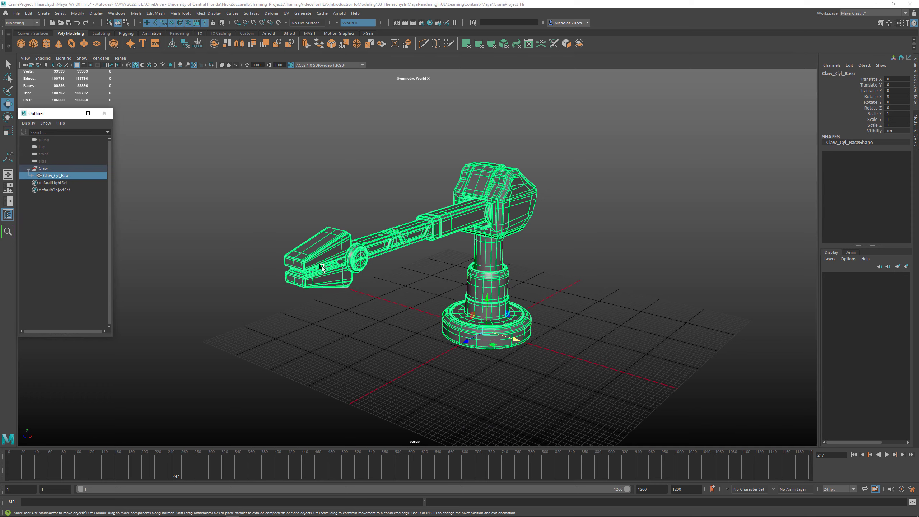
middle_drag(565, 344, 619, 384)
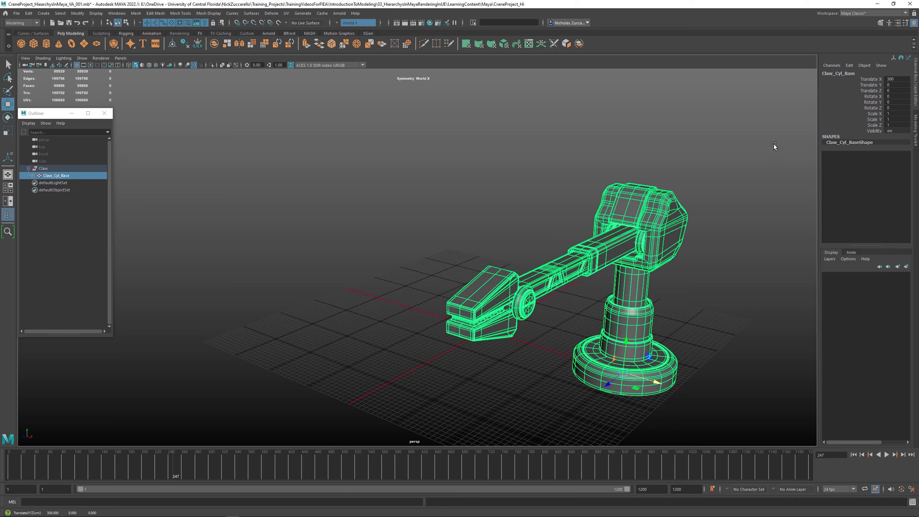
click(745, 266)
alt+middle_drag(745, 265, 669, 263)
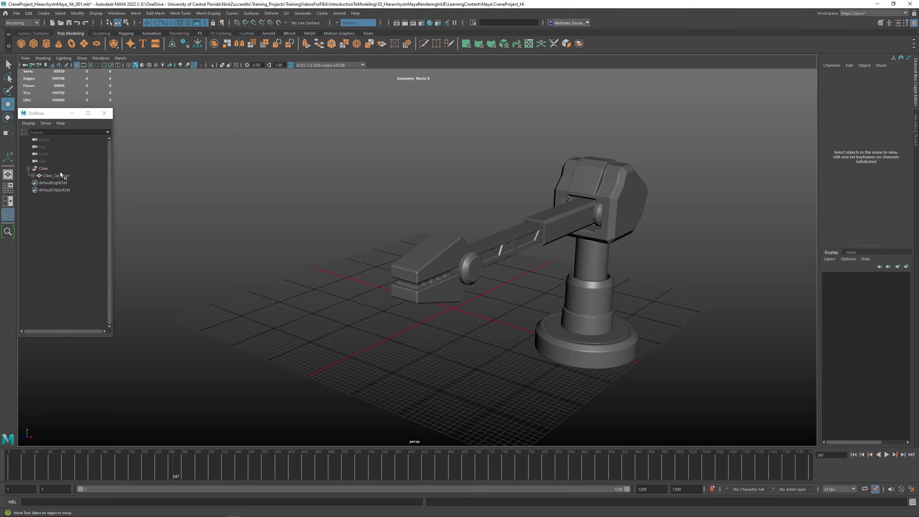
Create one mirrored instance of the Claw group with Duplicate Special, using Scale X -1 and grouping under Parent.
click(45, 168)
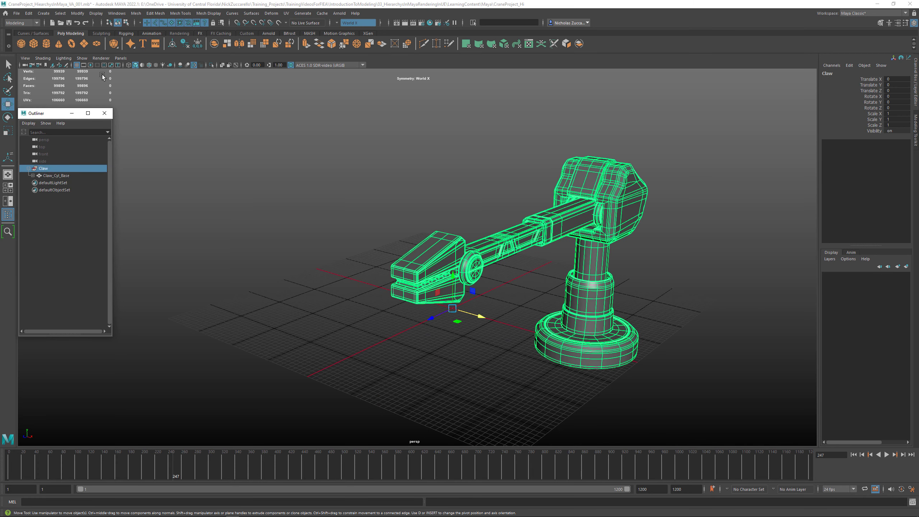
click(29, 13)
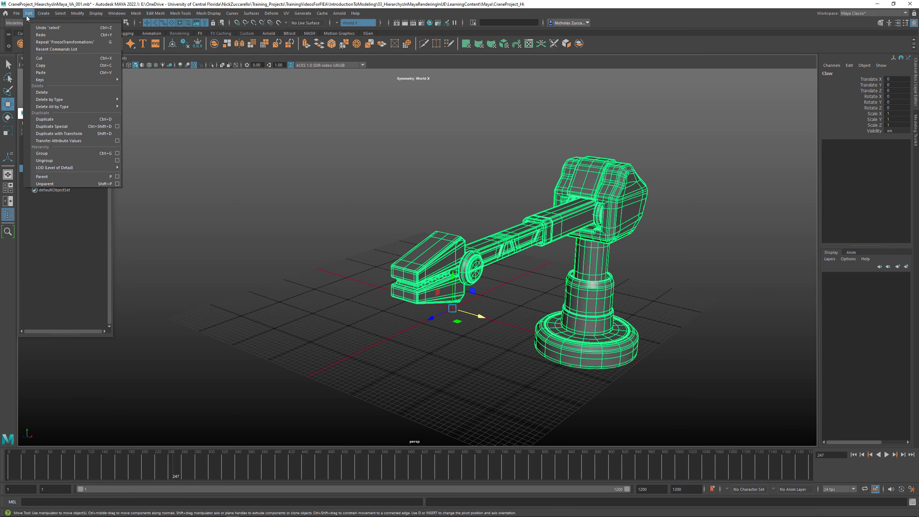
click(117, 126)
drag(629, 221, 237, 139)
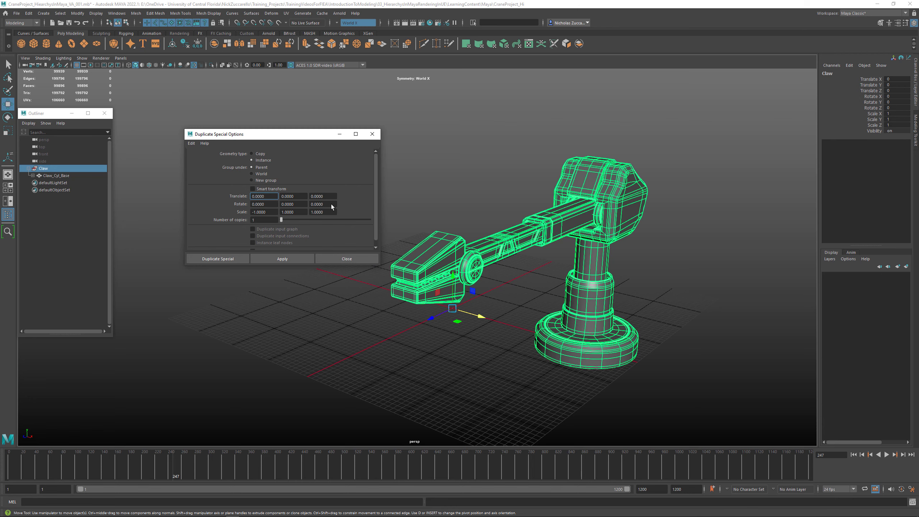
click(296, 257)
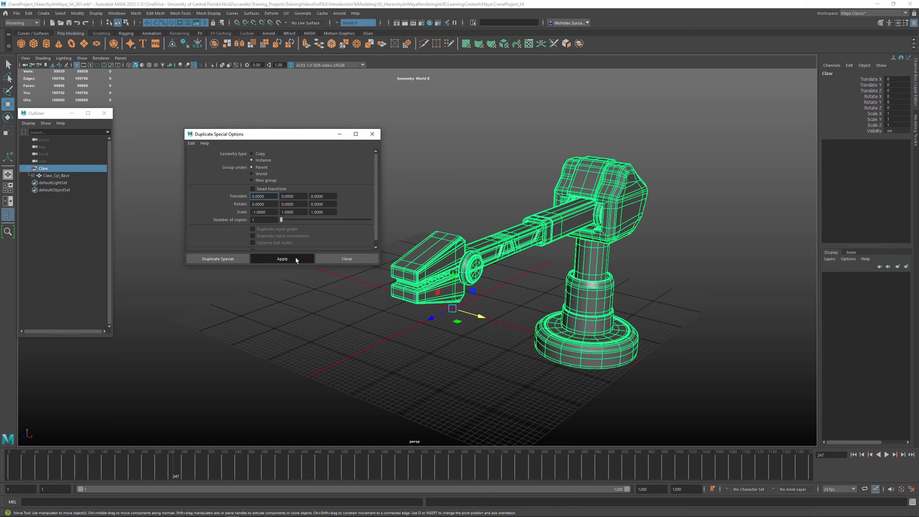
click(373, 134)
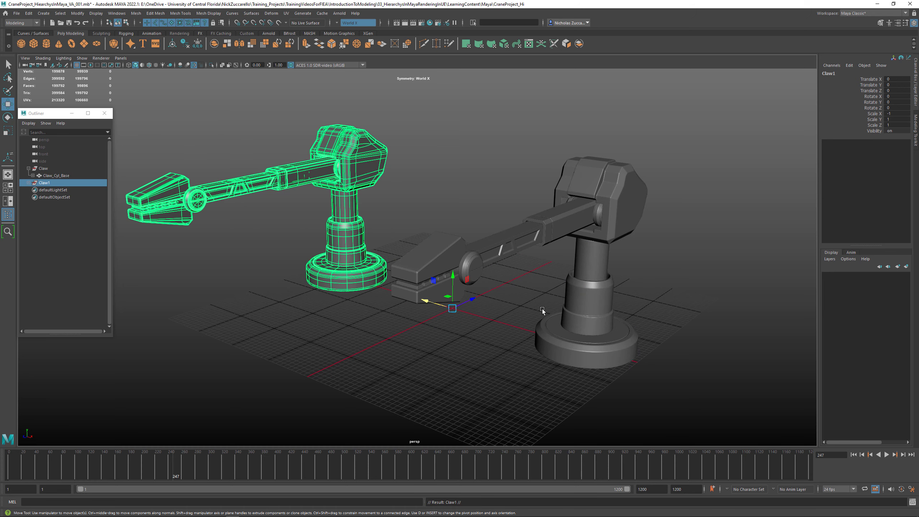
Test whether the mirrored instance follows by rotating the original crane's head, and undo the rotations.
click(629, 218)
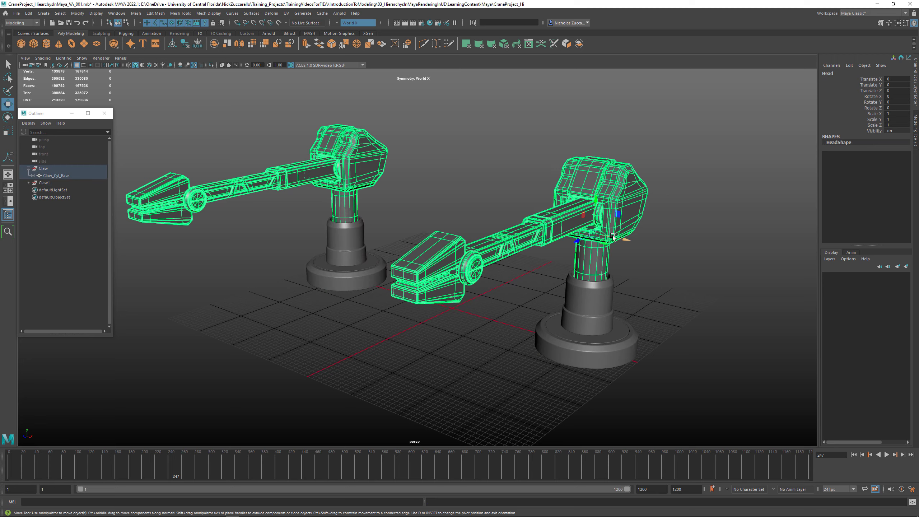
key(e)
drag(591, 239, 626, 251)
key(ctrl+z)
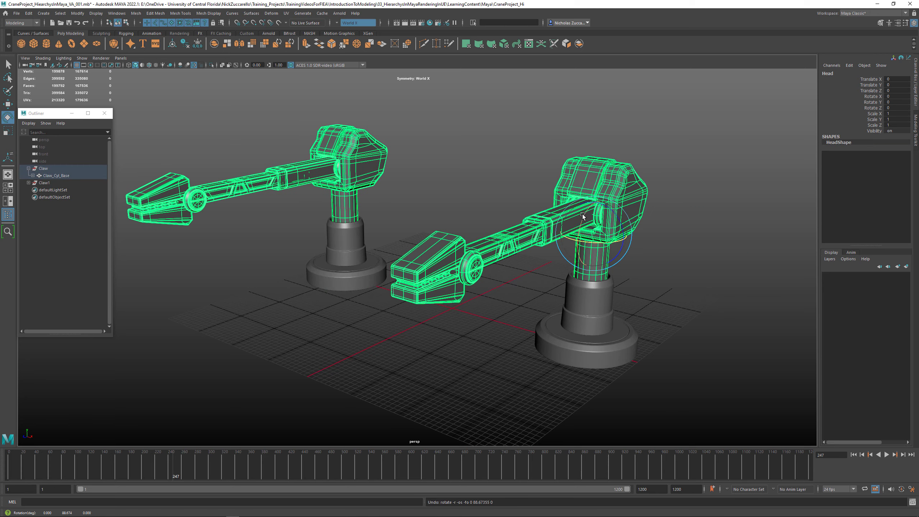
drag(581, 219, 579, 192)
key(ctrl+z)
click(546, 220)
key(ctrl+z)
click(693, 272)
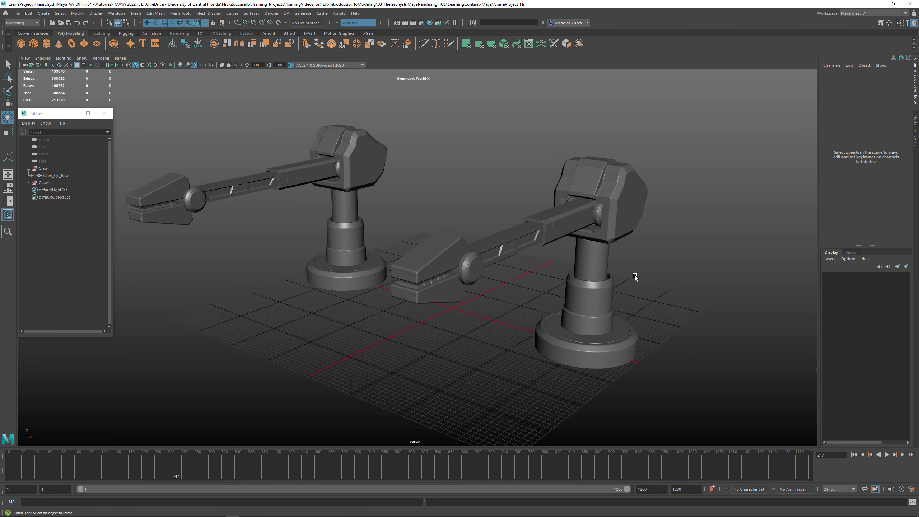
View both cranes and select Arm_01 on the mirrored crane to check its instance link.
mouse_move(636, 275)
alt+mouse_down()
mouse_move(614, 279)
mouse_move(691, 281)
mouse_move(638, 271)
alt+mouse_up()
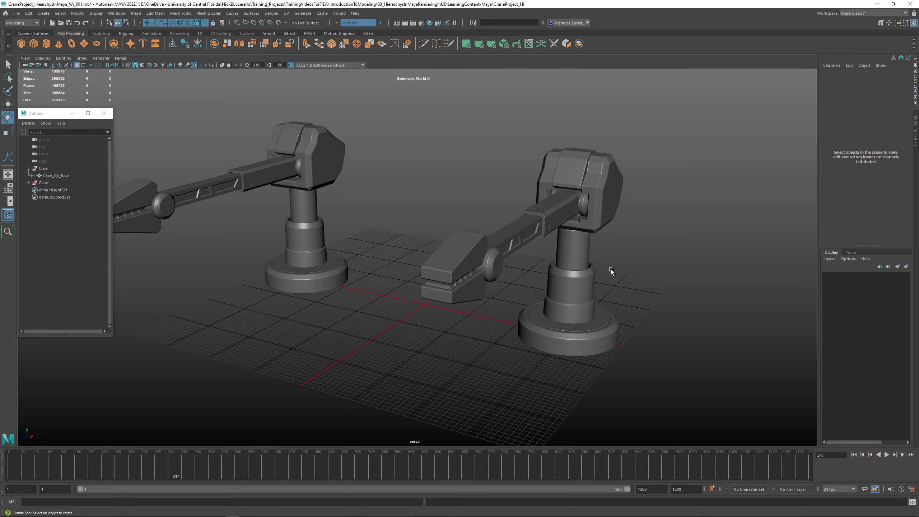
alt+drag(586, 259, 663, 284)
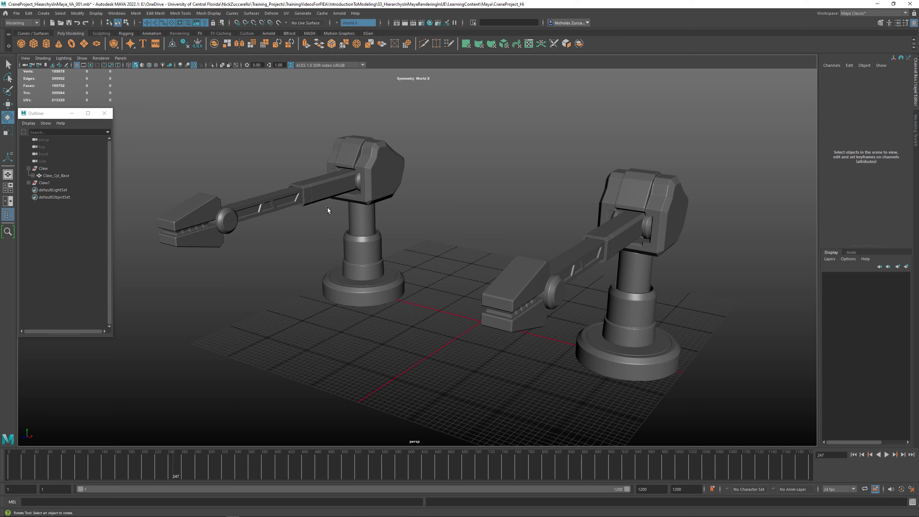
click(318, 197)
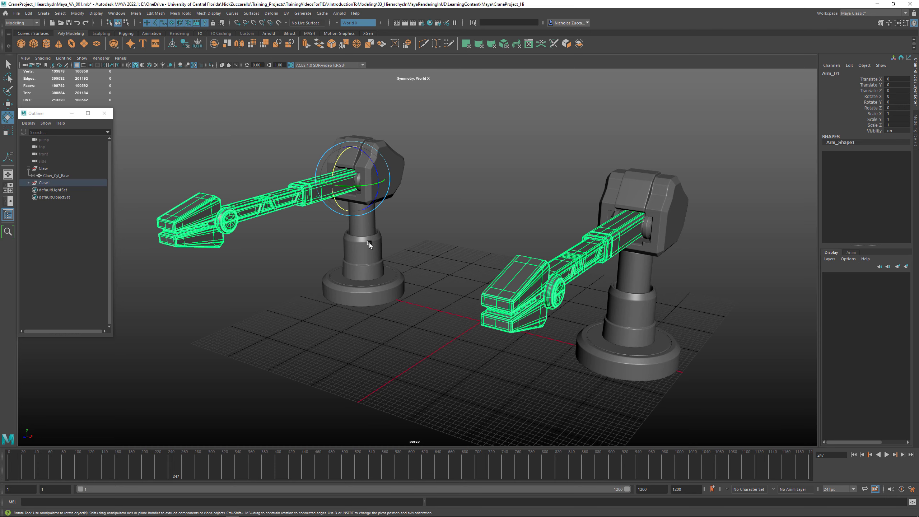
click(399, 241)
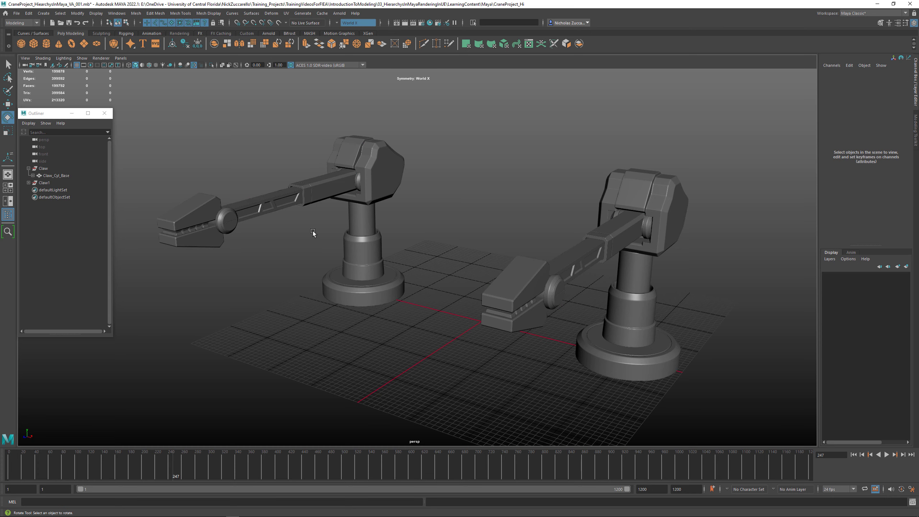
Expand the Claw1 group and select the head on each crane to compare how the instanced parts are linked.
click(29, 183)
click(46, 183)
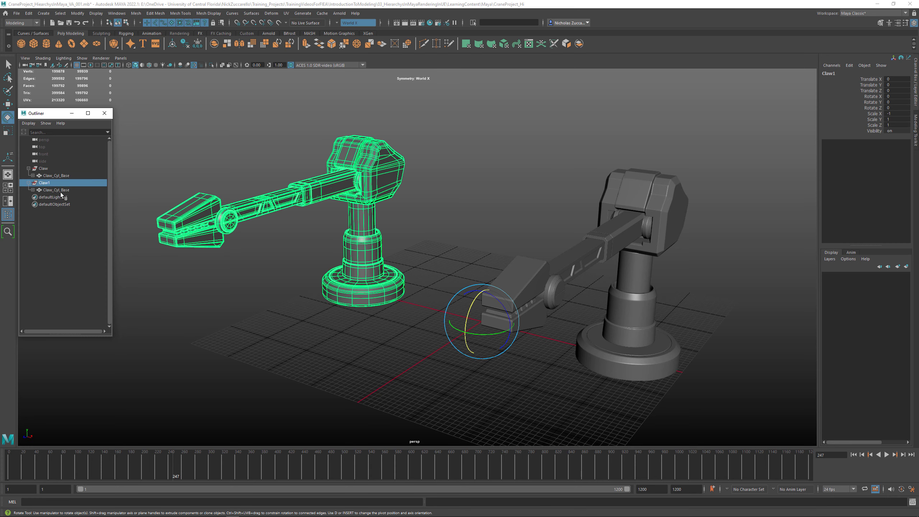
click(419, 200)
click(393, 178)
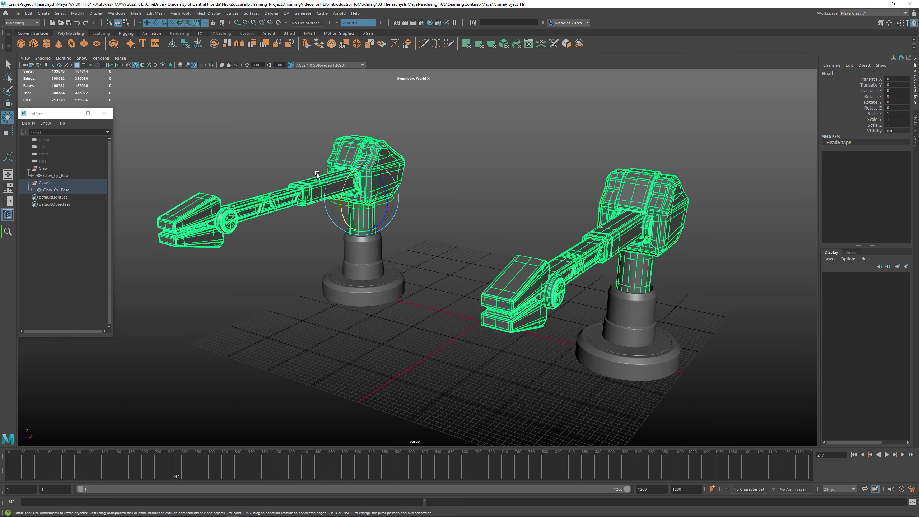
click(660, 209)
click(699, 189)
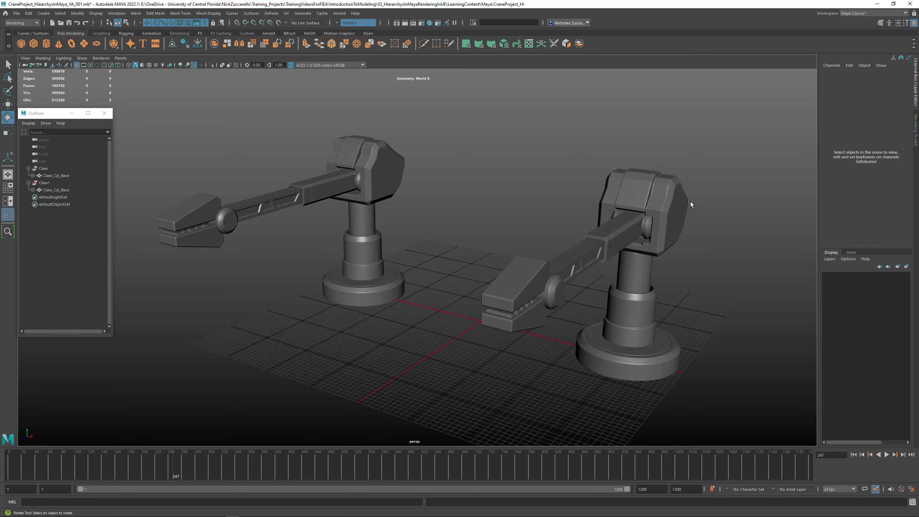
click(682, 206)
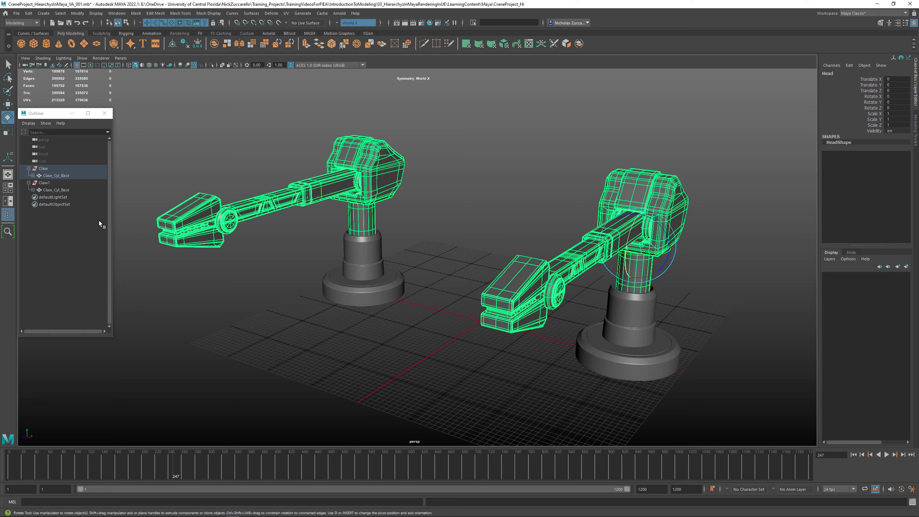
Convert the original Claw group from an instance to an independent object.
click(45, 169)
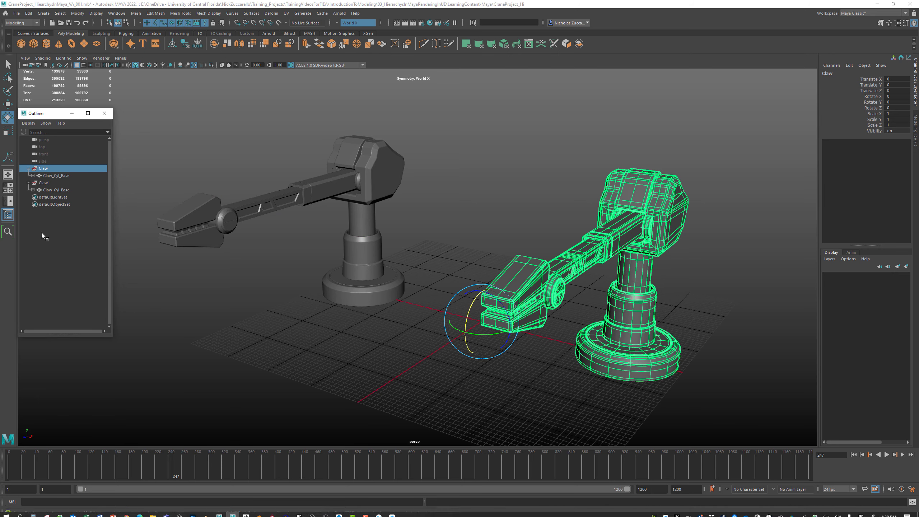
click(78, 13)
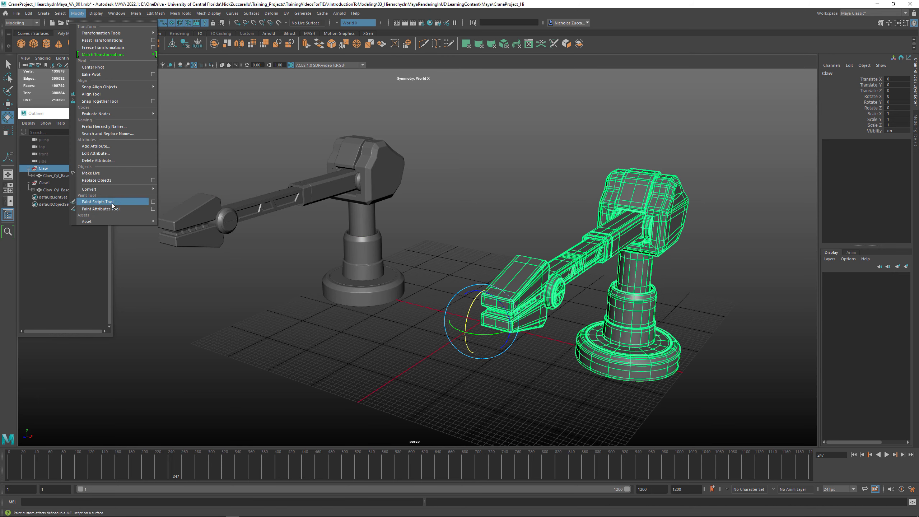
mouse_move(111, 190)
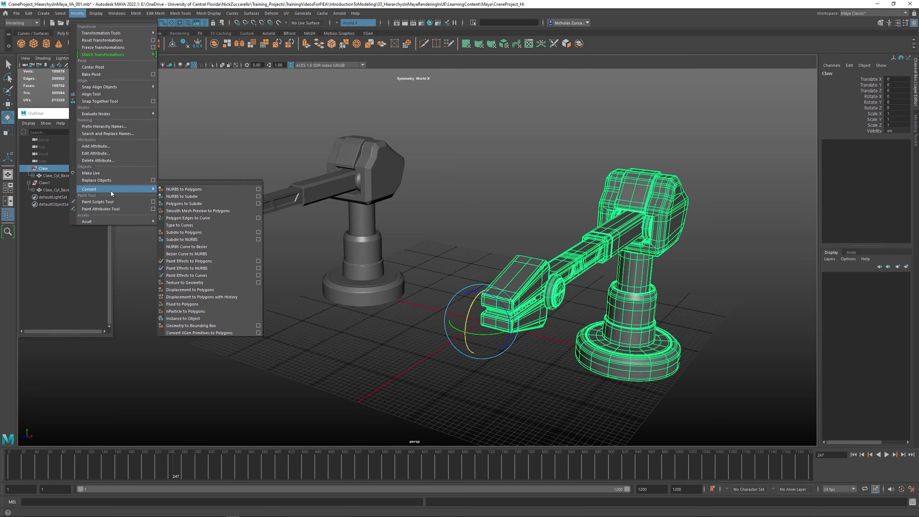
click(224, 318)
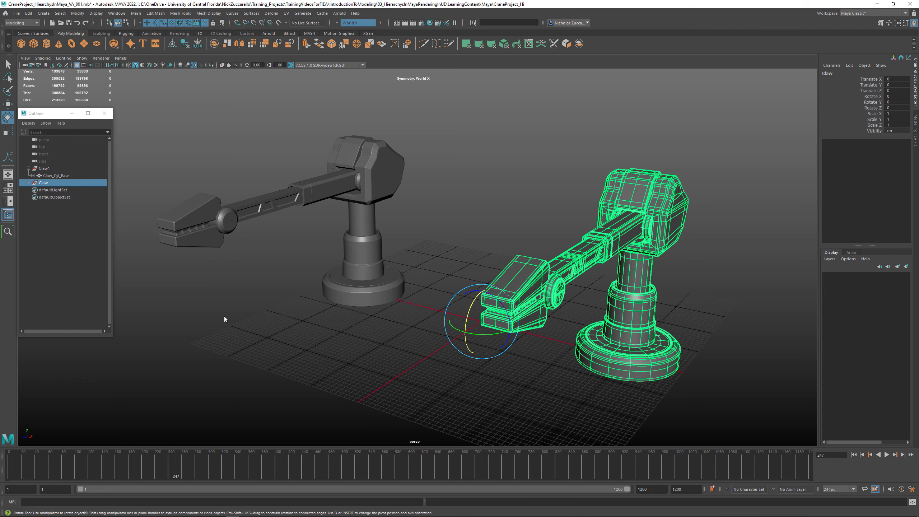
Expand the Claw group and try to convert its Claw_Cyl_Base from an instance to an independent object.
click(29, 182)
click(52, 189)
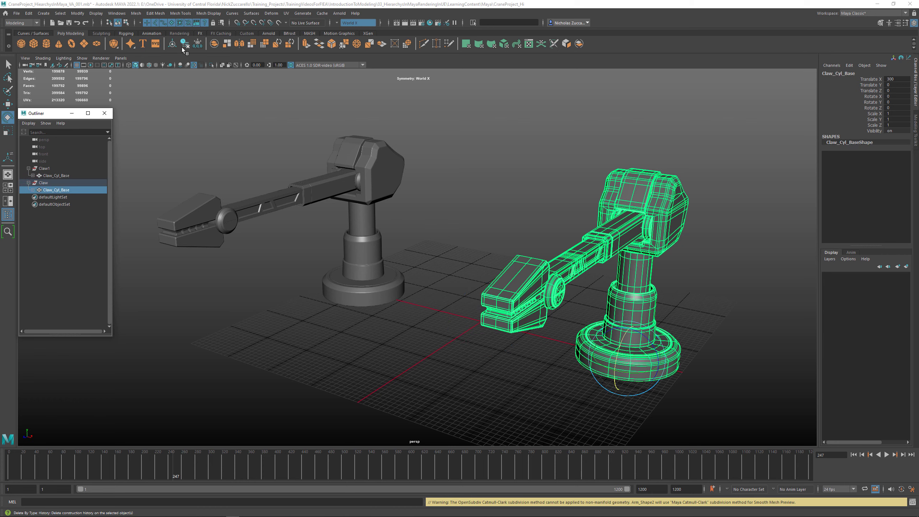
click(78, 13)
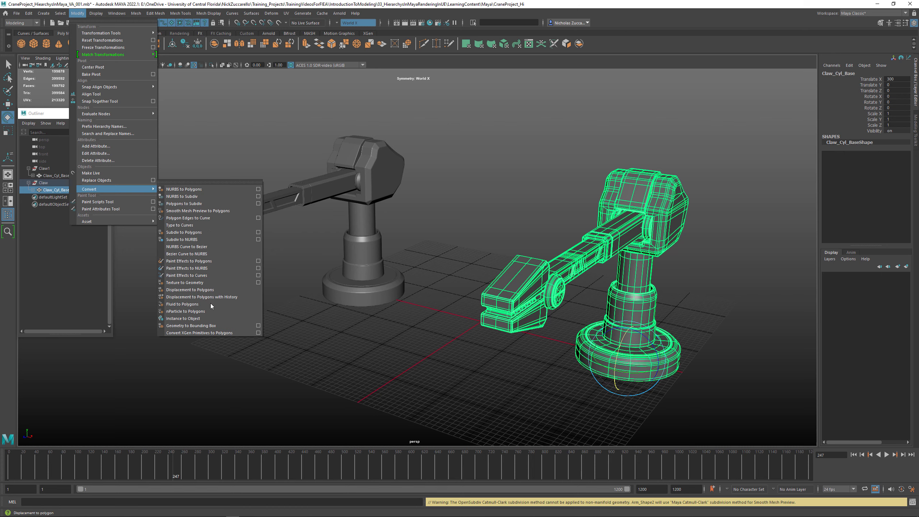
click(214, 317)
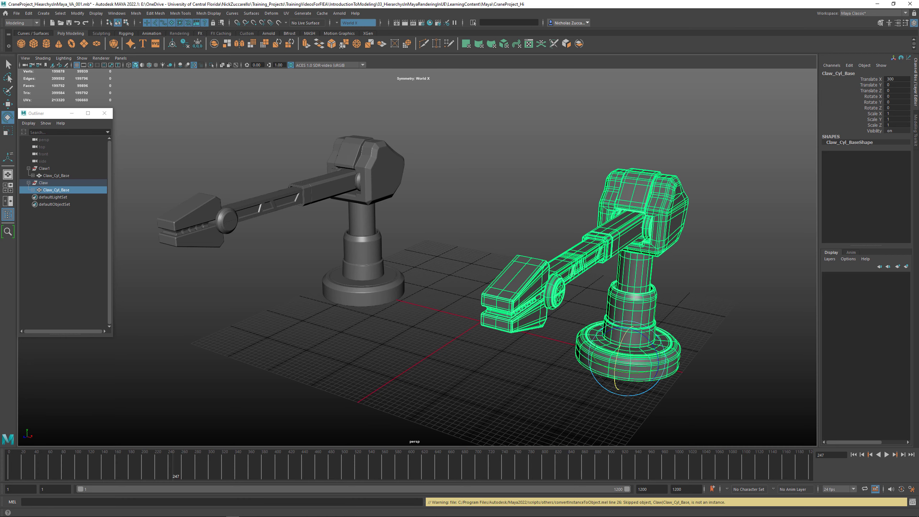
Try to convert Pole_Base on the mirrored crane from an instance to an independent object.
click(432, 135)
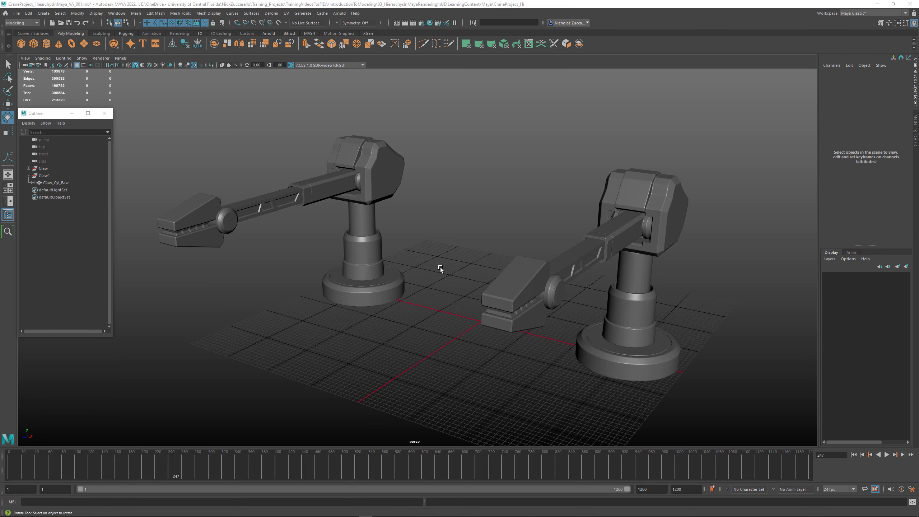
alt+drag(448, 259, 356, 243)
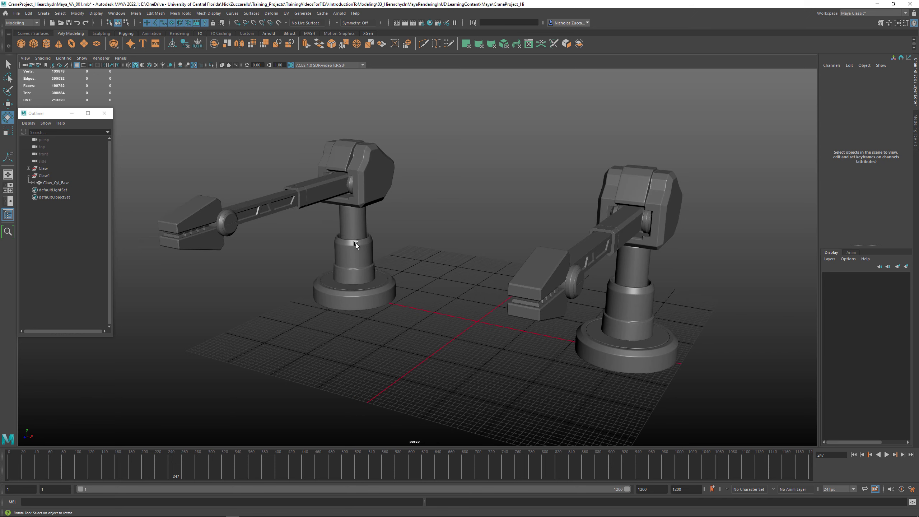
click(356, 243)
click(78, 13)
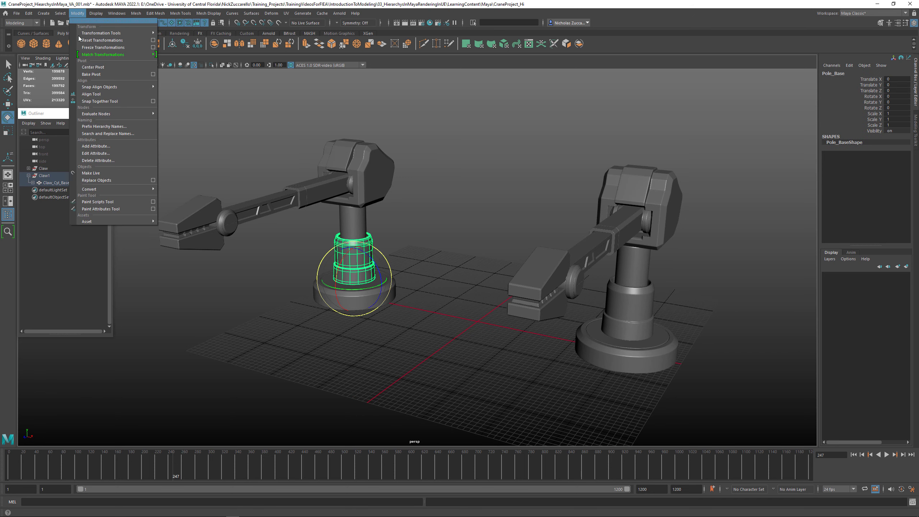
mouse_move(133, 191)
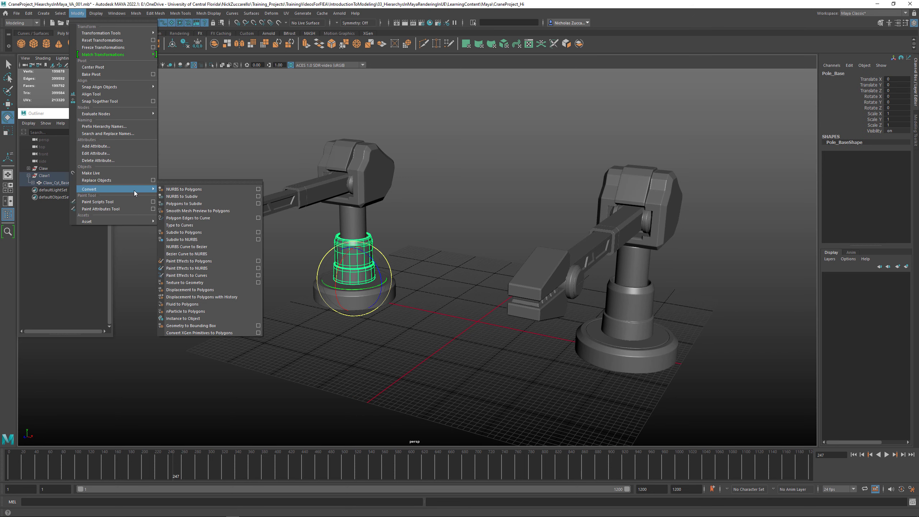
click(208, 322)
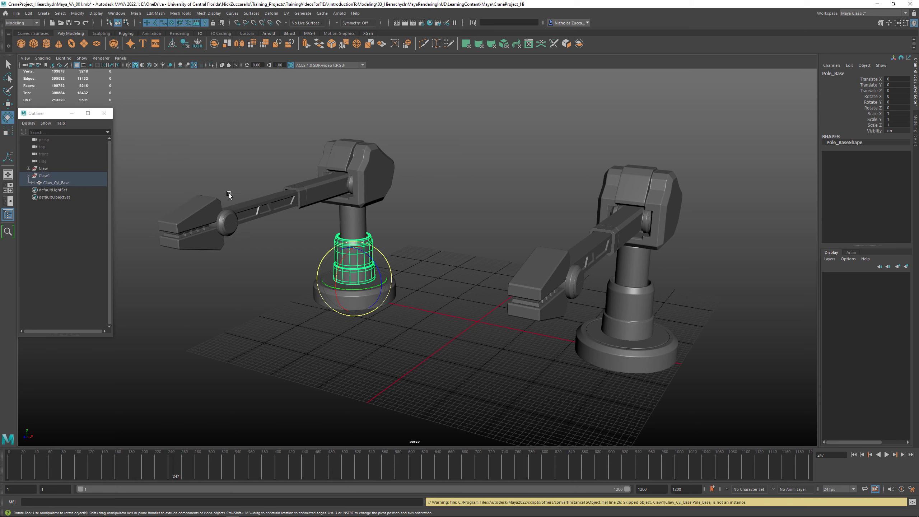
Delete the whole Claw1 instance group.
click(50, 177)
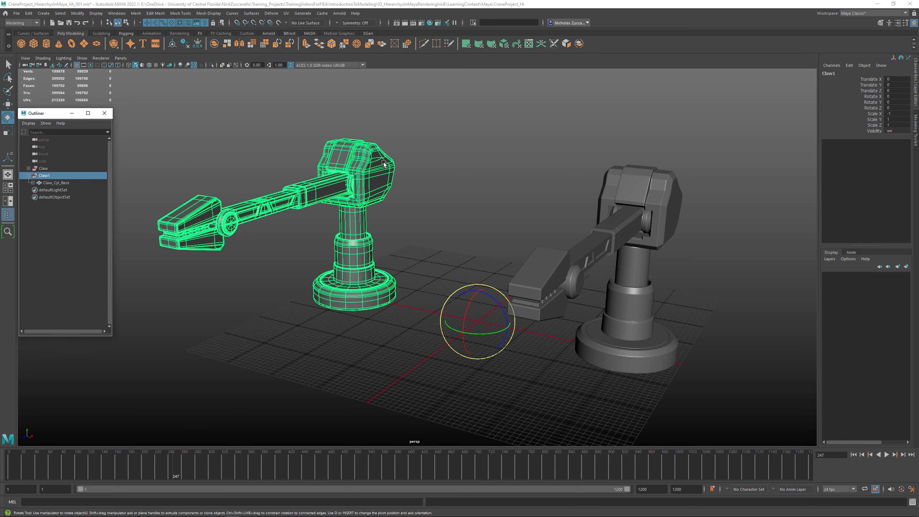
alt+drag(399, 191, 400, 192)
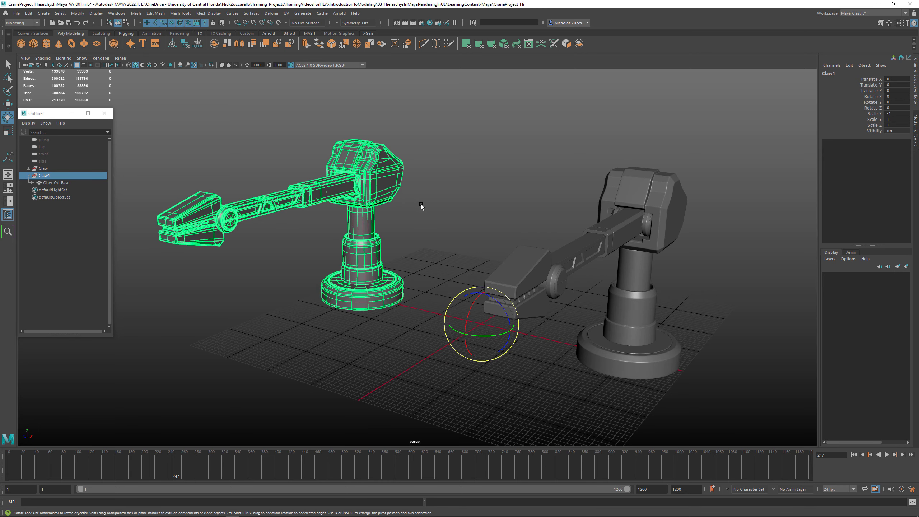
key(Delete)
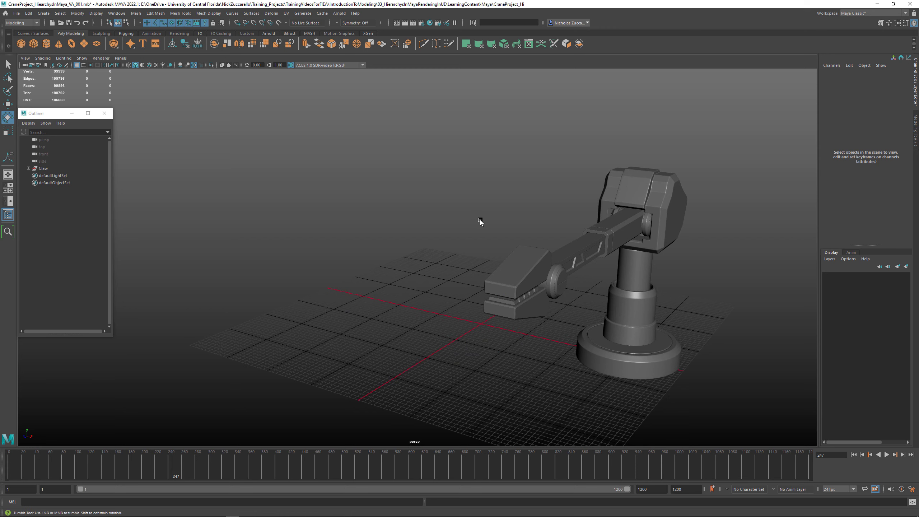
alt+drag(480, 221, 461, 289)
Duplicate the Claw group with Duplicate Special as a Copy mirrored by a scale of -1 in X.
click(44, 169)
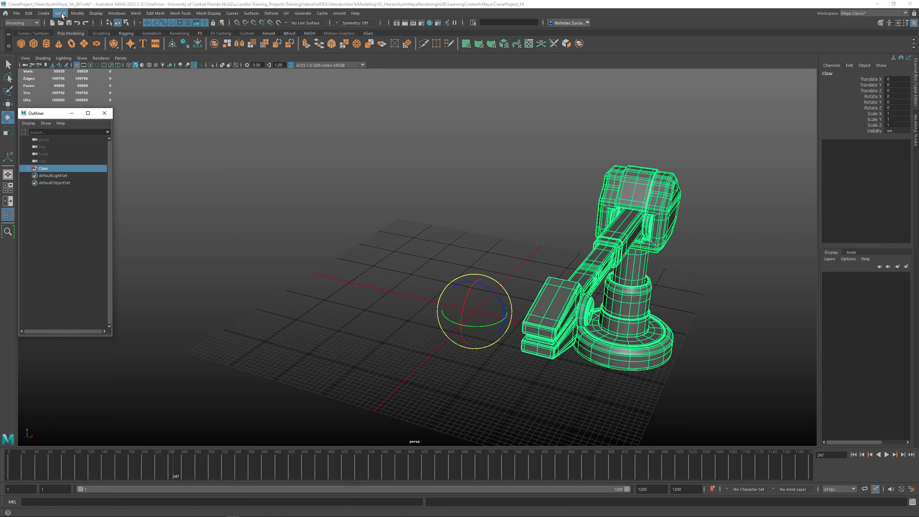
click(29, 13)
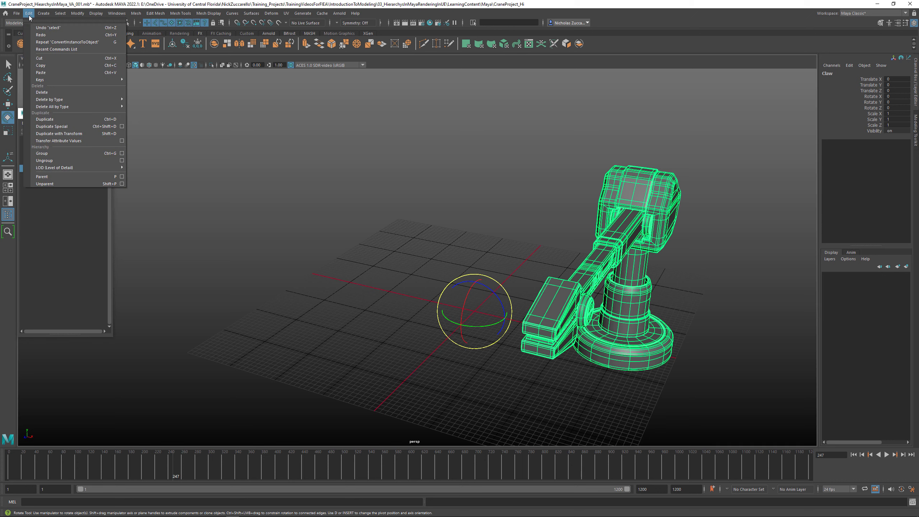
click(121, 127)
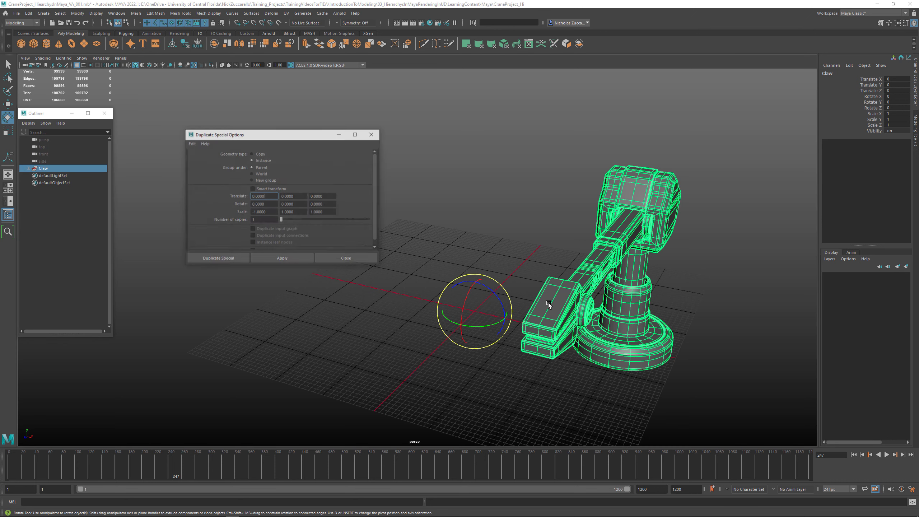
click(257, 154)
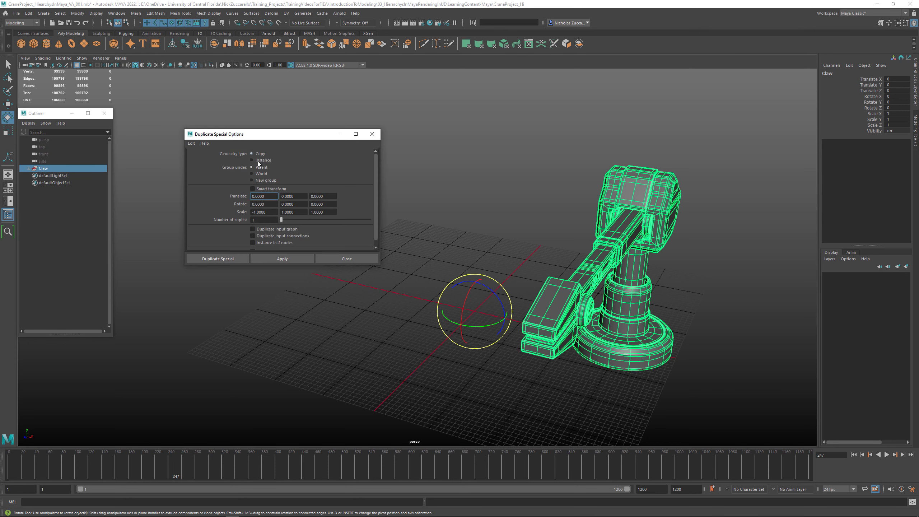
click(283, 258)
click(372, 135)
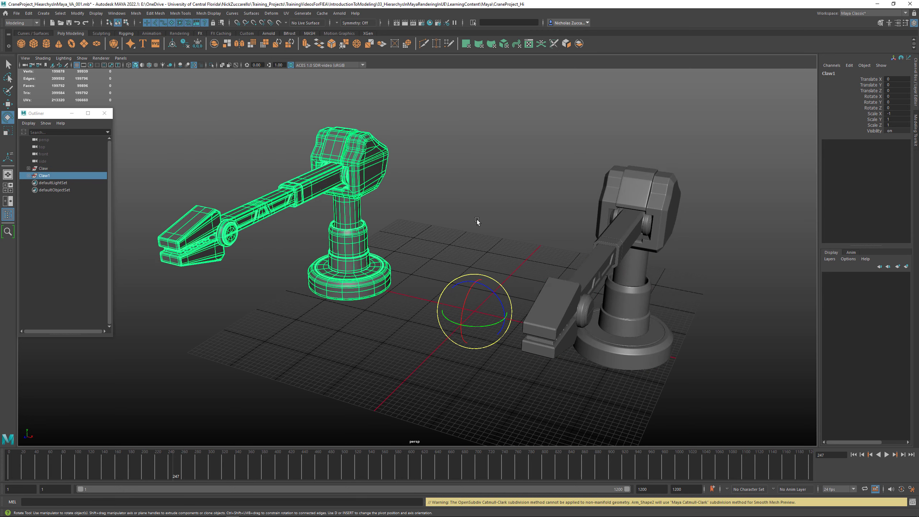
Test the mirrored copy's independence by rotating its head slightly, and undo the rotation.
alt+drag(477, 219, 504, 230)
click(432, 271)
alt+drag(432, 272, 429, 226)
click(356, 194)
key(ctrl+z)
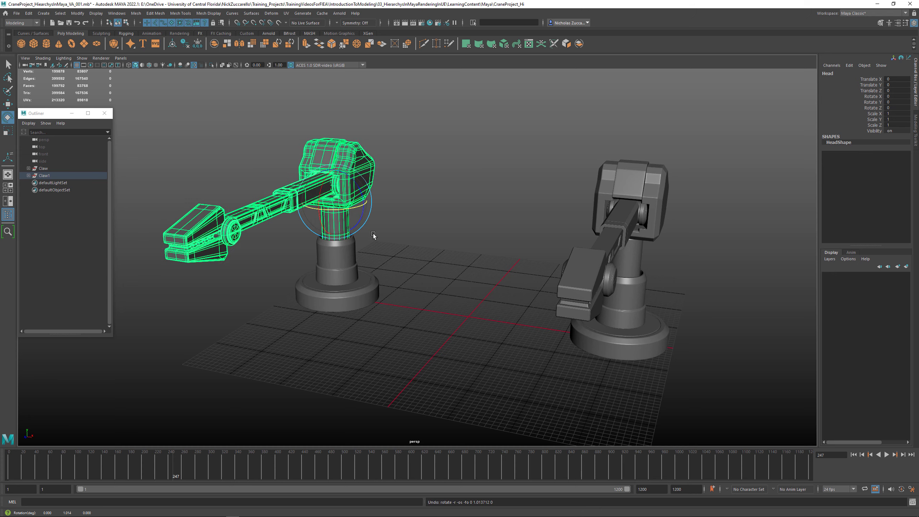
alt+drag(374, 234, 433, 267)
click(432, 266)
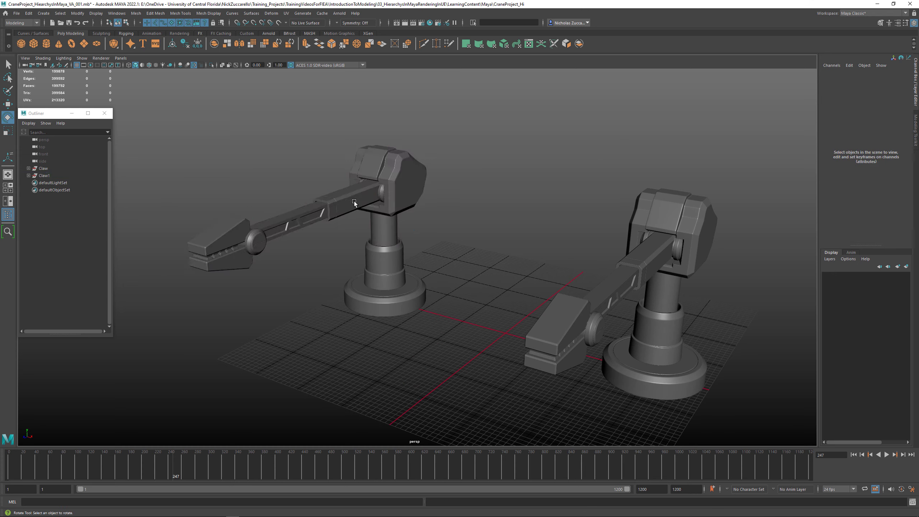
Freeze only the Scale transformation on the mirrored Claw1 group.
click(48, 176)
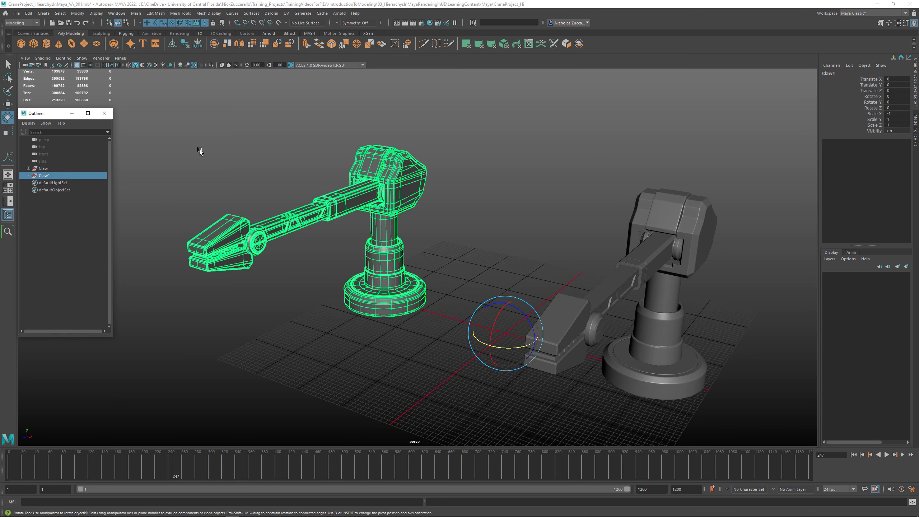
click(77, 13)
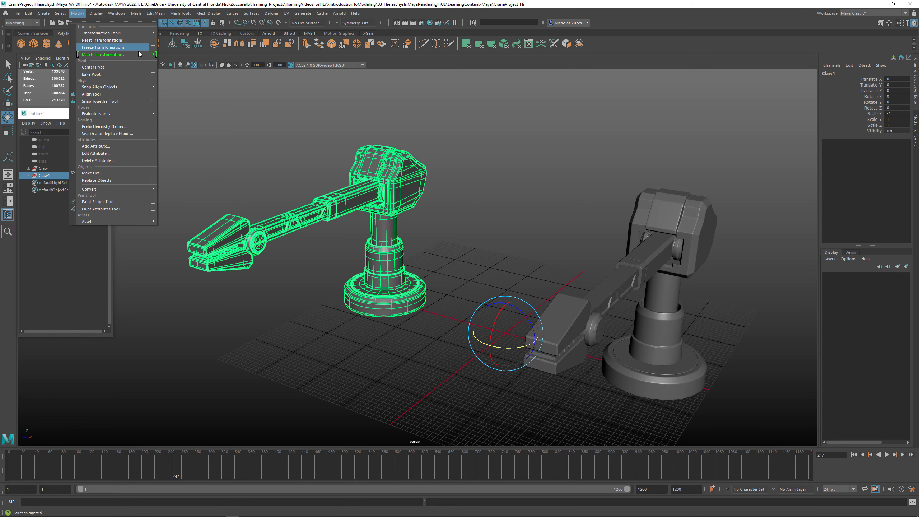
click(152, 47)
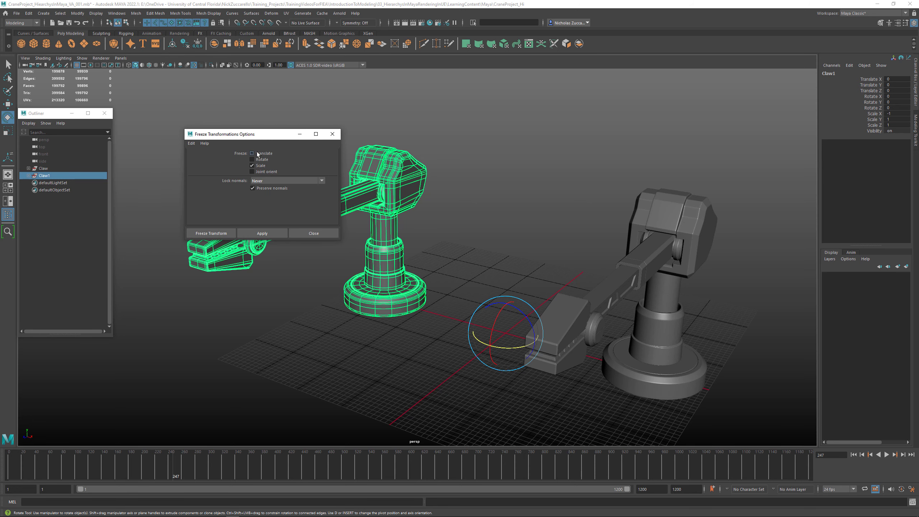
click(269, 233)
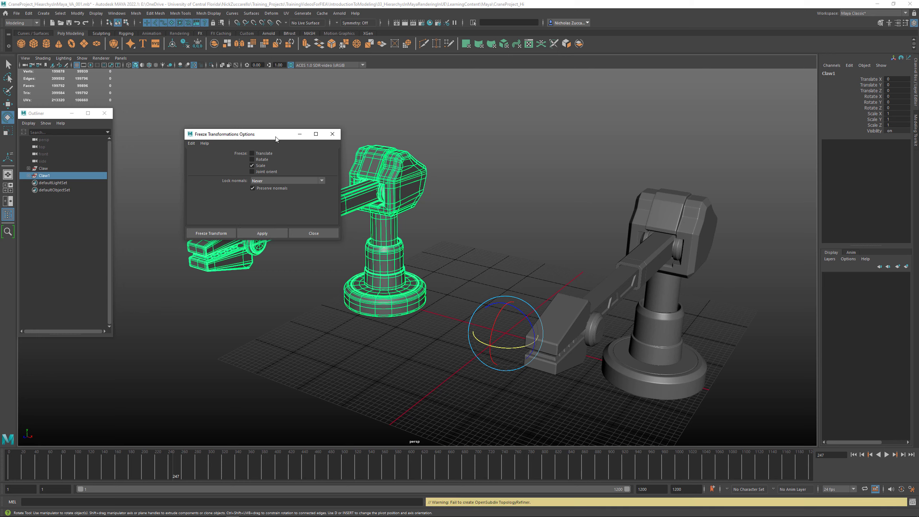
drag(275, 139, 490, 133)
Check the transform values of the mirrored crane's pole base, cylinder base, group, pole and head after freezing.
click(386, 270)
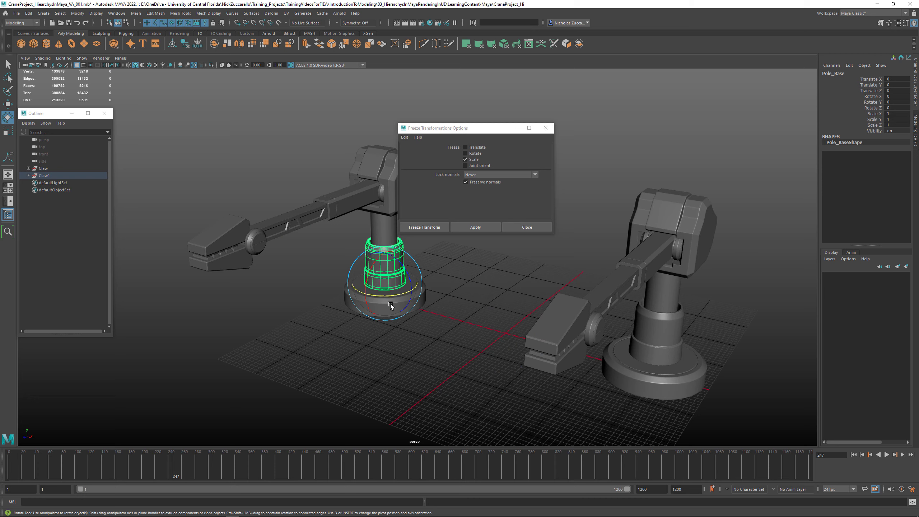
click(349, 304)
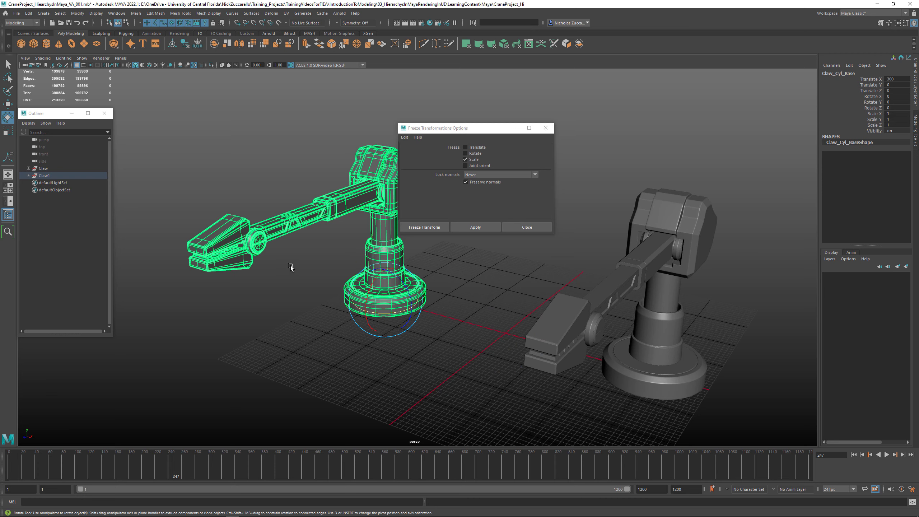
click(50, 176)
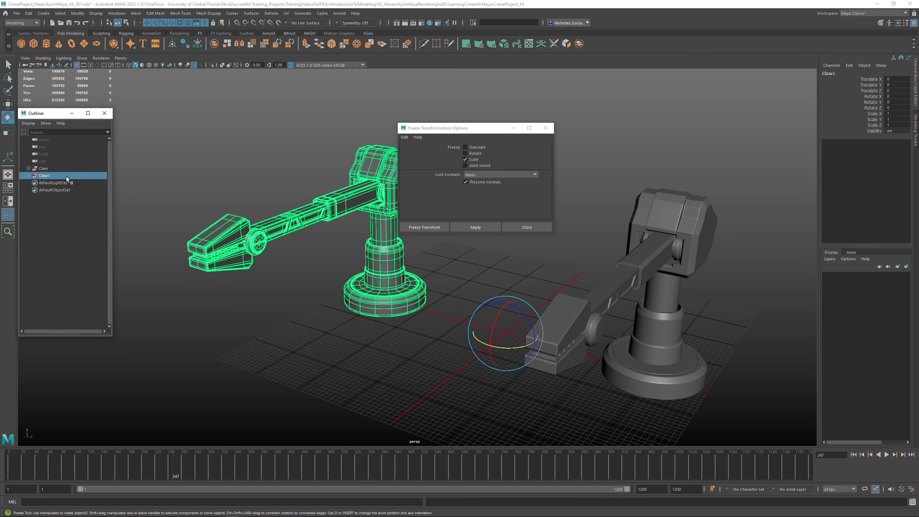
click(384, 280)
click(388, 240)
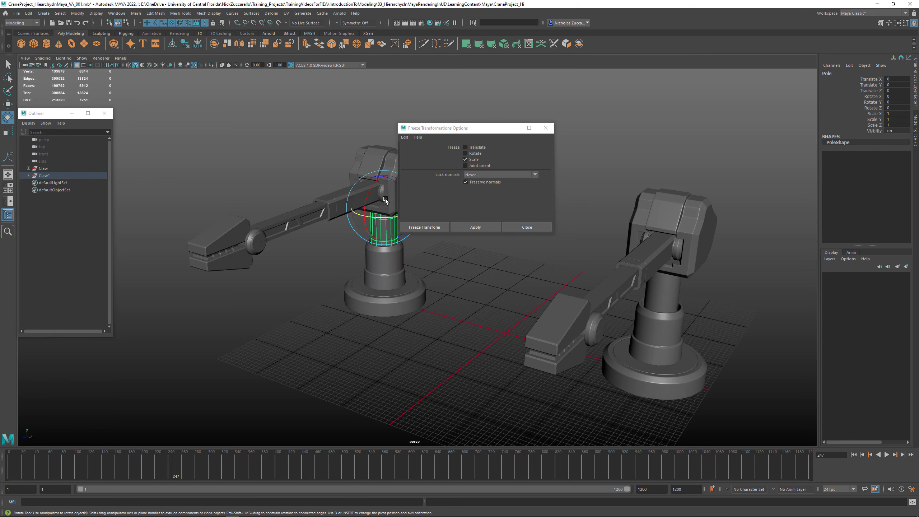
click(387, 161)
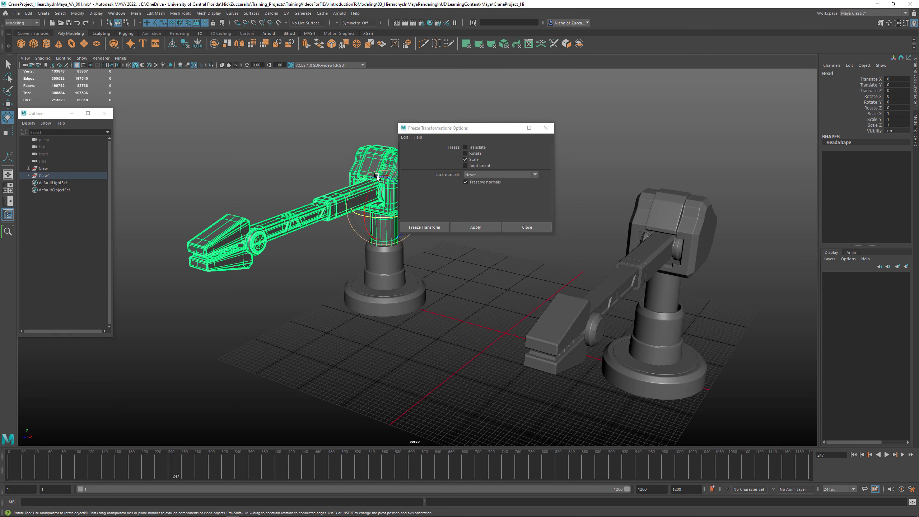
click(232, 234)
click(302, 294)
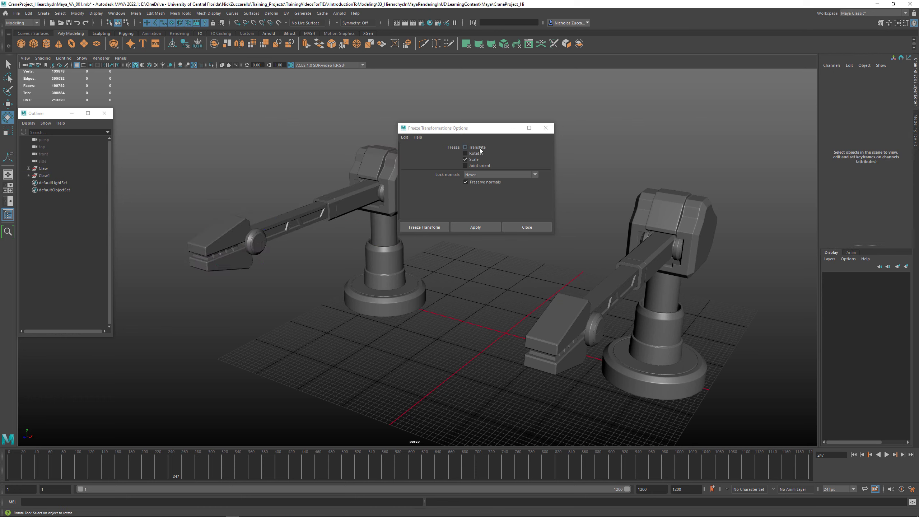
Enable Rotate and Translate in the Freeze Transformations options and close the dialog without applying.
click(466, 153)
click(466, 147)
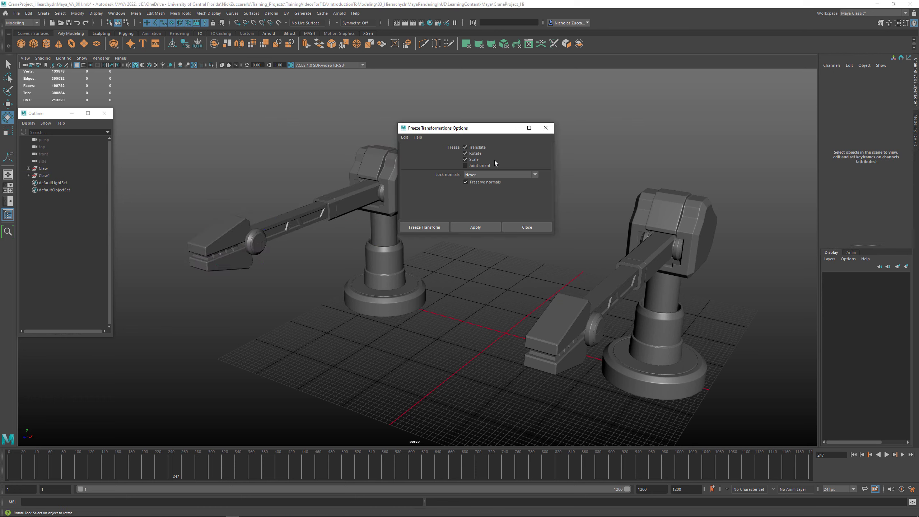
click(546, 128)
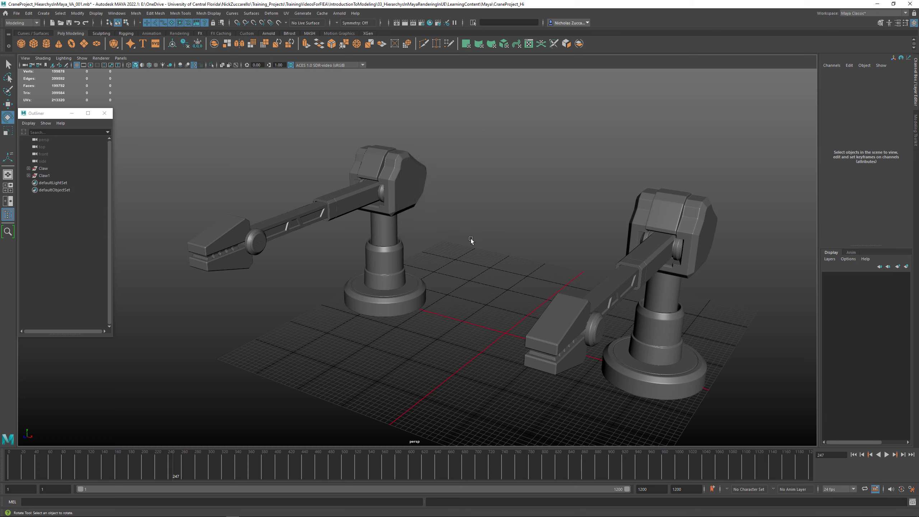
Delete the mirrored Claw1 copy so only the original crane remains.
alt+drag(535, 253, 449, 243)
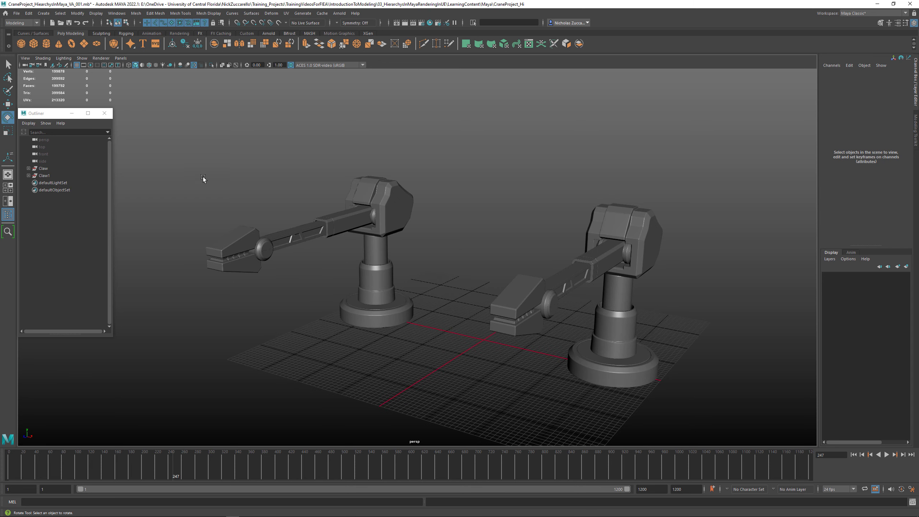
click(45, 175)
key(Delete)
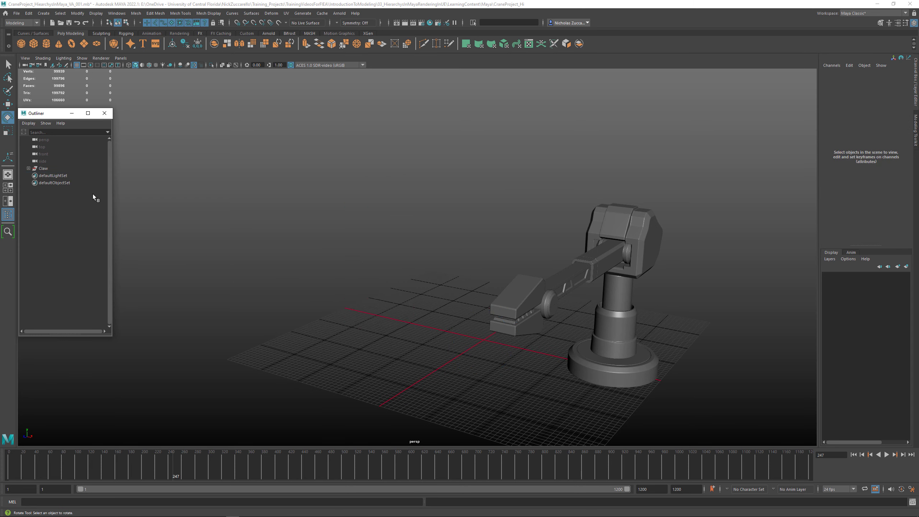
View the remaining crane from the side and select Claw_Top and Head to review its hierarchy.
alt+drag(285, 216, 391, 261)
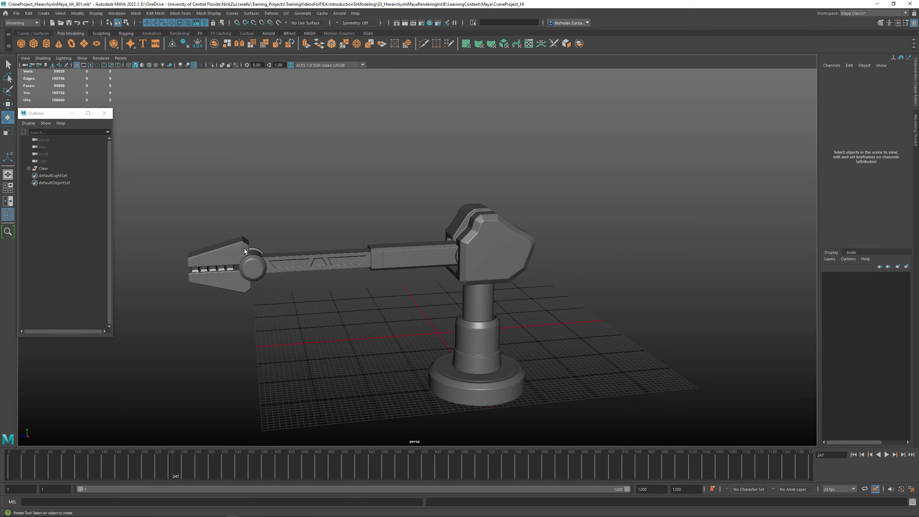
click(244, 247)
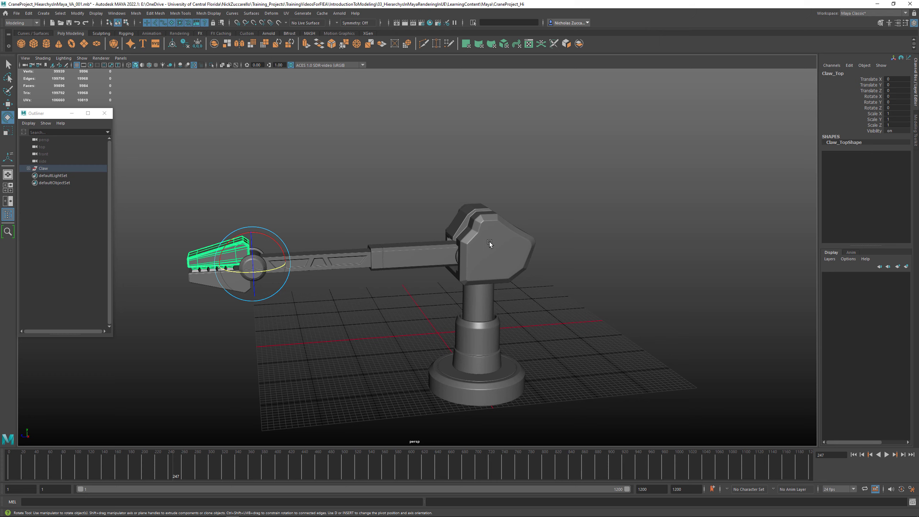
click(495, 223)
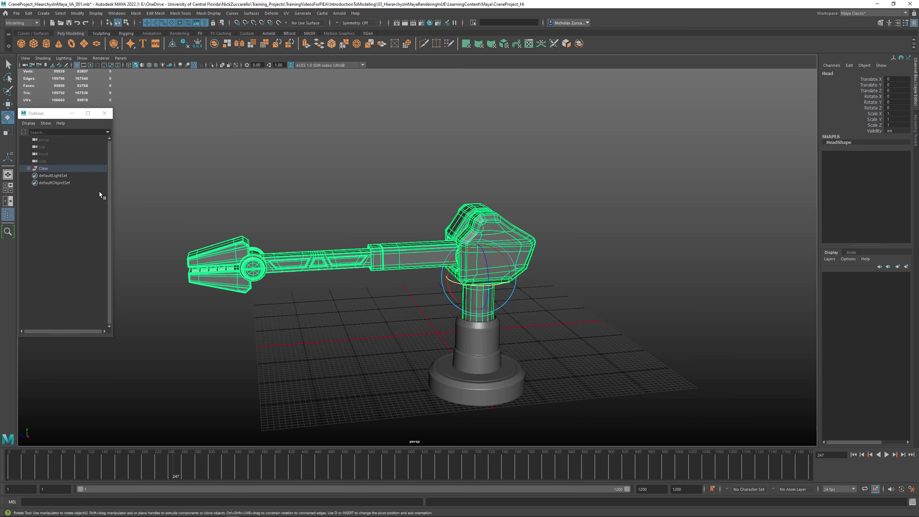
Duplicate the crane's upper claw, unparent the copy and raise it about 118 units above the original.
click(224, 248)
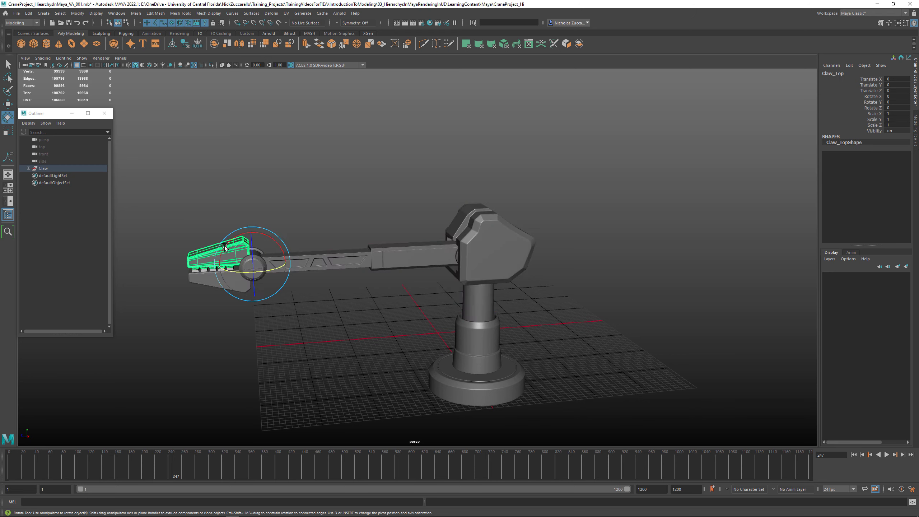
key(ctrl+d)
key(shift+p)
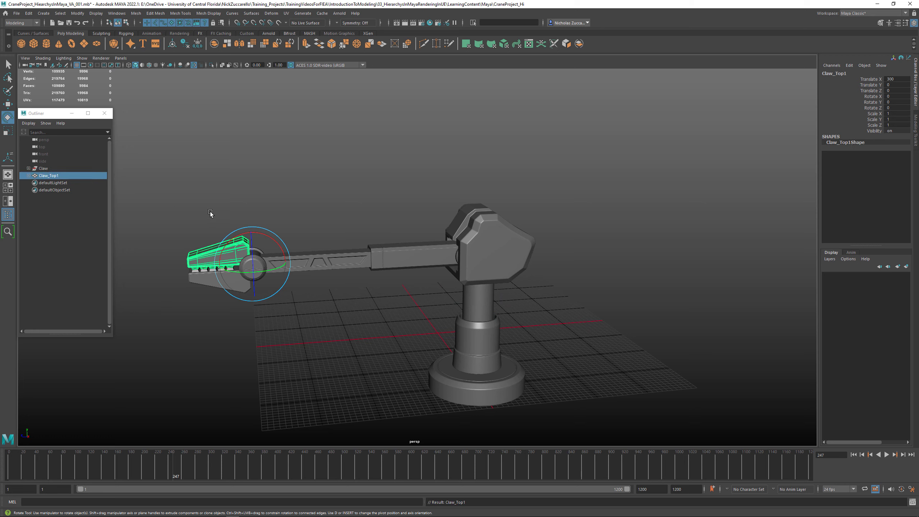
key(w)
drag(254, 227, 253, 162)
click(267, 220)
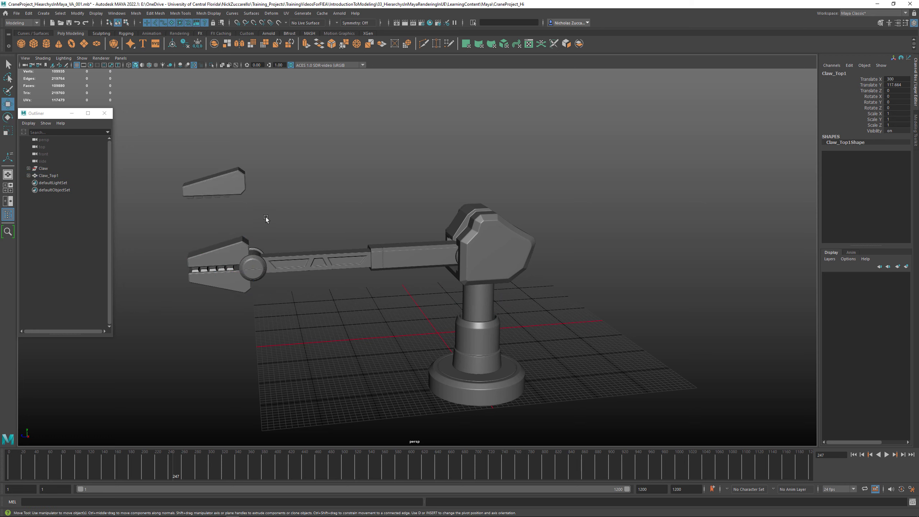
Delete the rubber grips from the raised claw copy and select the remaining claw piece.
alt+drag(267, 220, 231, 207)
click(252, 147)
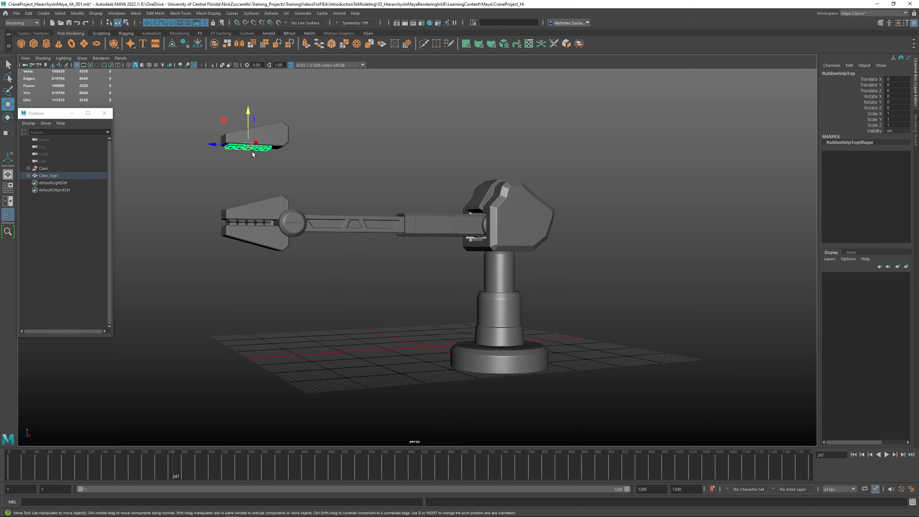
key(Delete)
alt+drag(324, 159, 277, 199)
click(277, 199)
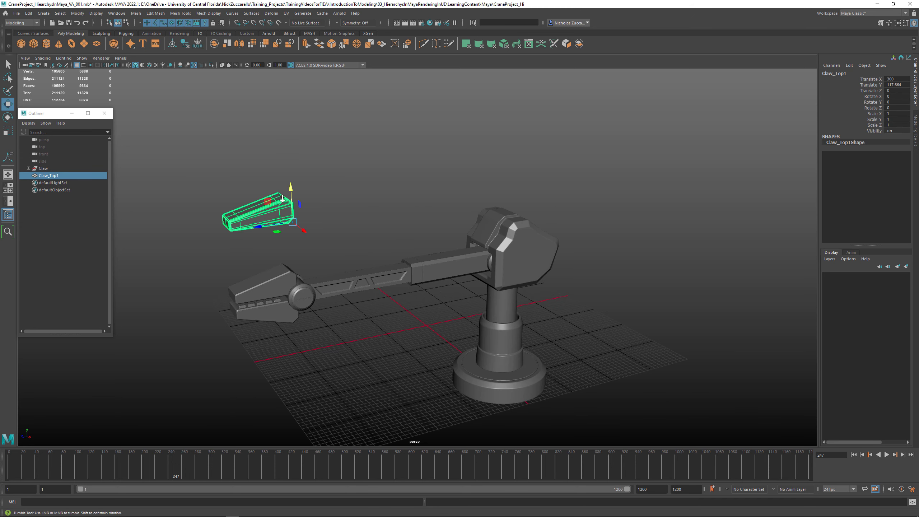
Reset the Duplicate Special options and set the geometry type to Instance for the raised claw copy.
alt+right_drag(287, 199, 375, 212)
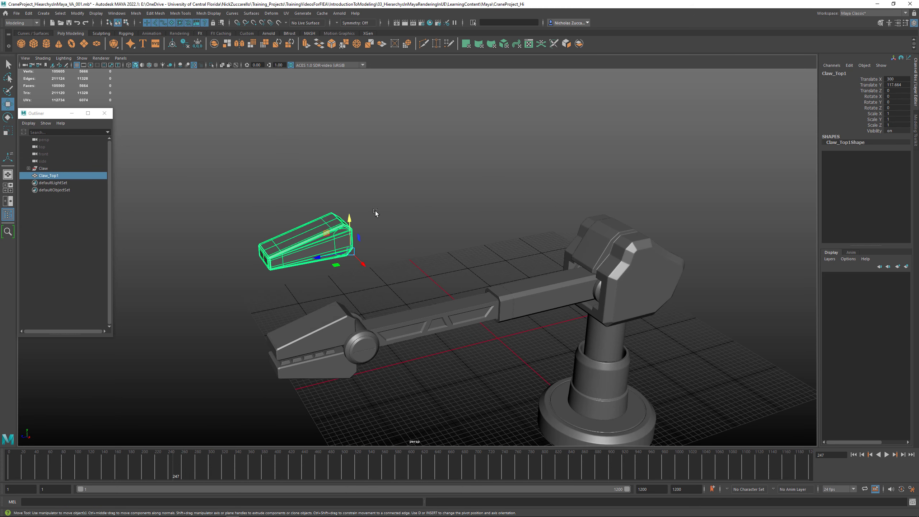
click(28, 13)
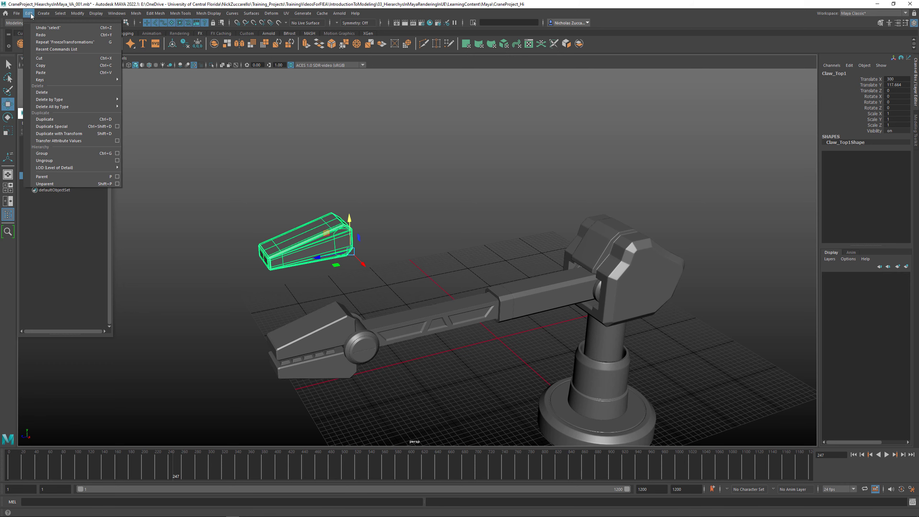
click(117, 126)
click(405, 138)
click(413, 153)
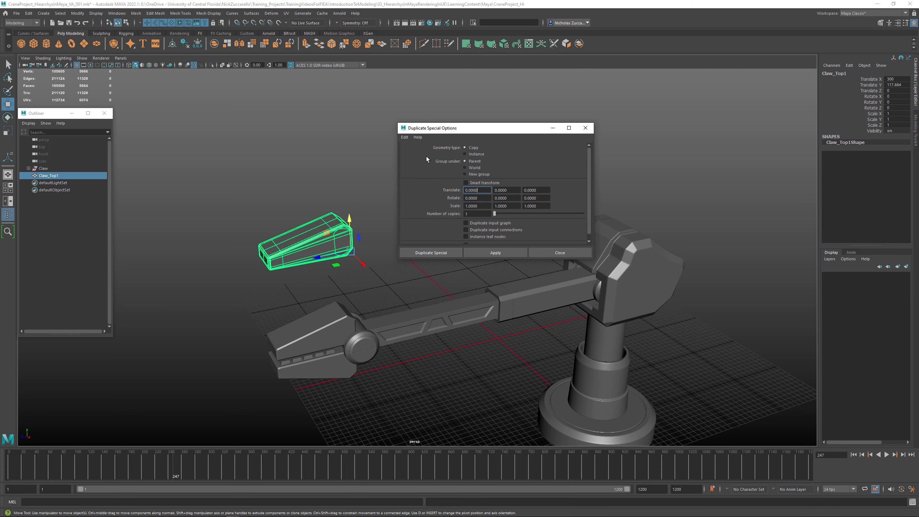
click(465, 154)
alt+middle_drag(334, 167, 298, 145)
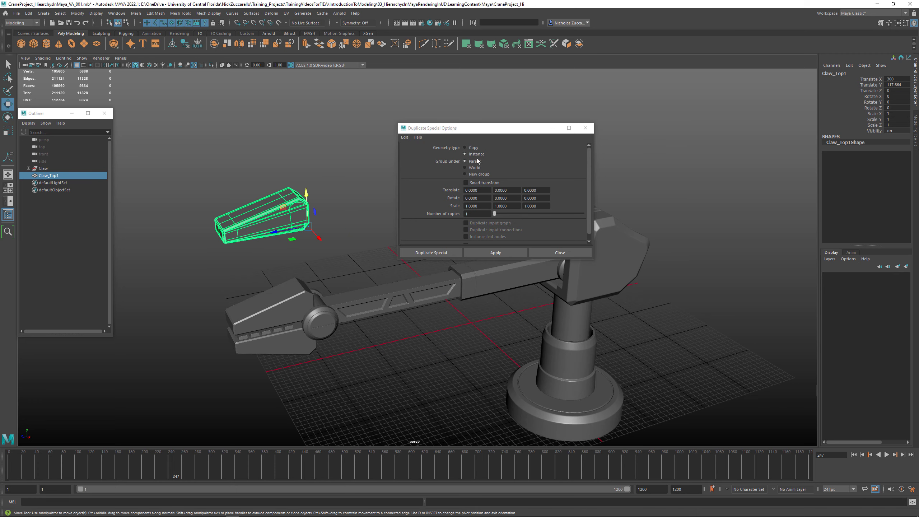
drag(476, 129, 562, 146)
alt+drag(337, 209, 338, 210)
alt+middle_drag(337, 210, 319, 186)
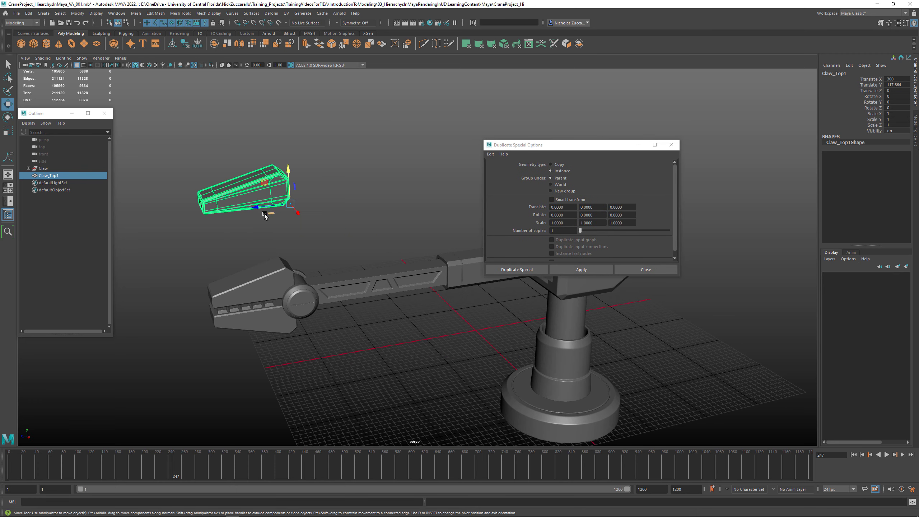
Create an instance of the raised claw about -116 units along Z and repeat Duplicate with Transform twice.
click(582, 269)
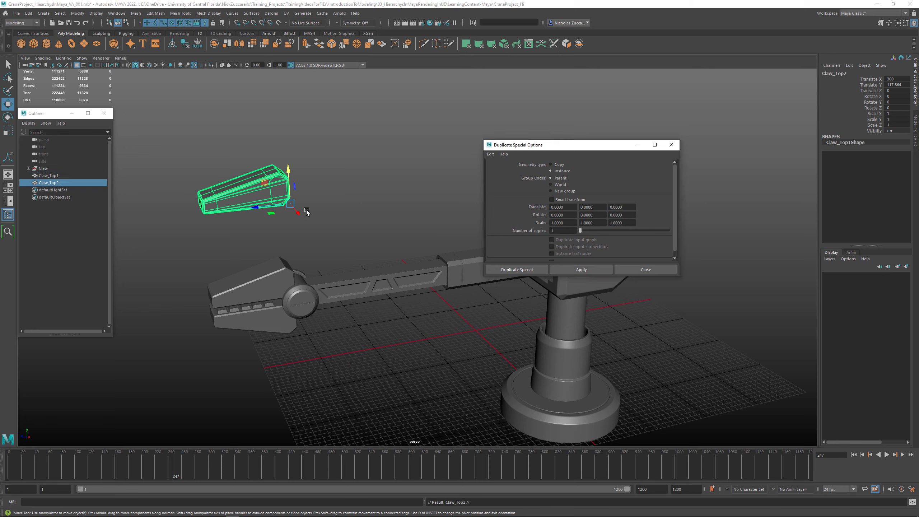
drag(254, 207, 349, 208)
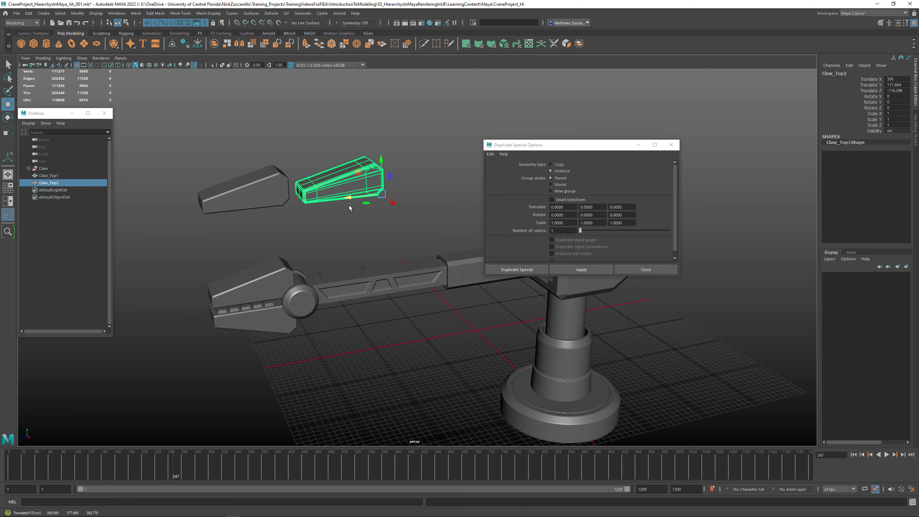
key(shift+d)
key(shift+d)
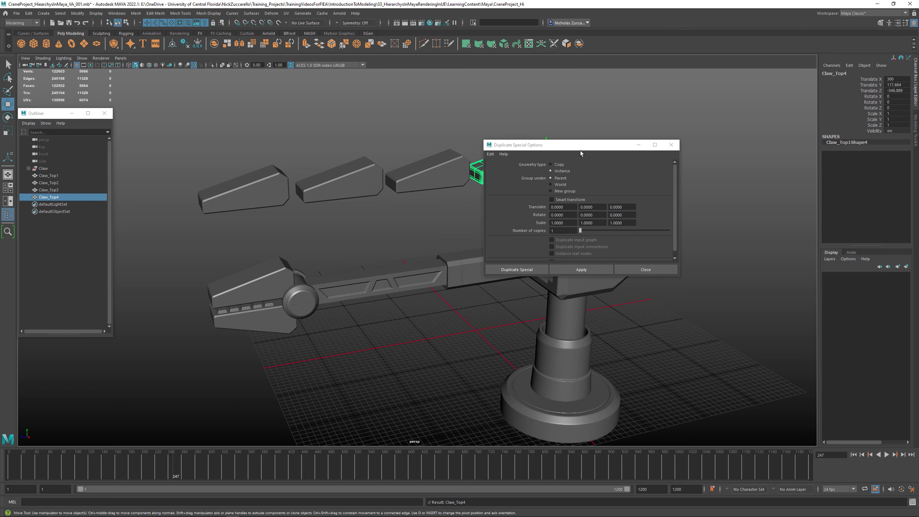
click(672, 144)
Scatter the duplicates: move Claw_Top2 to about 76 in X, raise and turn Claw_Top3, and rotate Claw_Top4 about -37° in X.
alt+drag(470, 189, 366, 186)
click(388, 183)
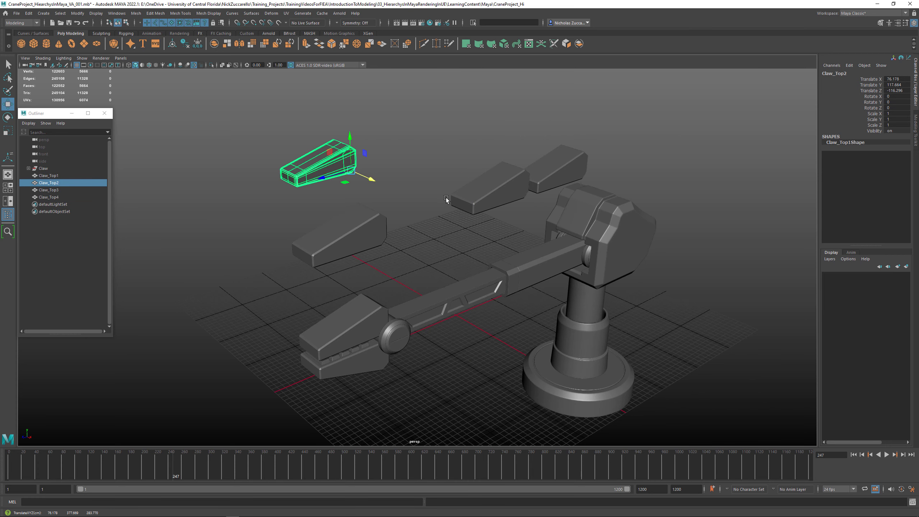
click(473, 196)
drag(517, 167, 527, 115)
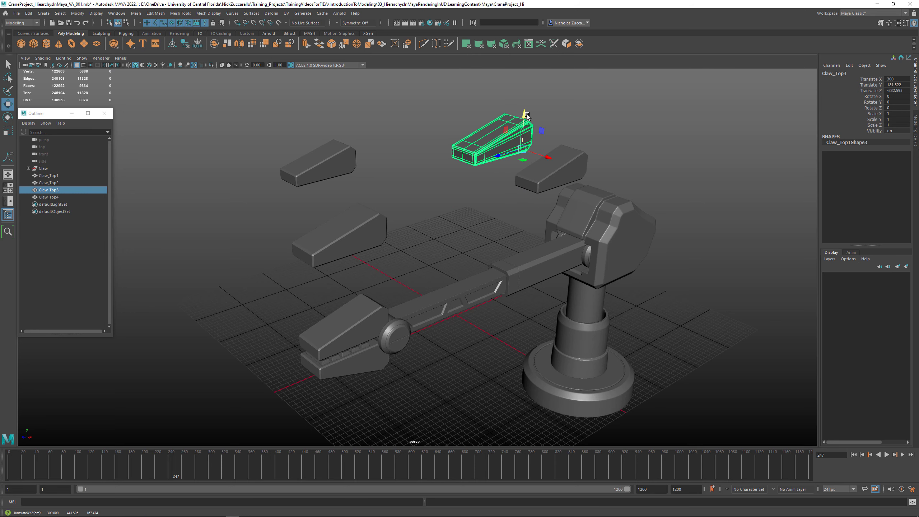
drag(545, 156, 575, 134)
key(e)
click(558, 167)
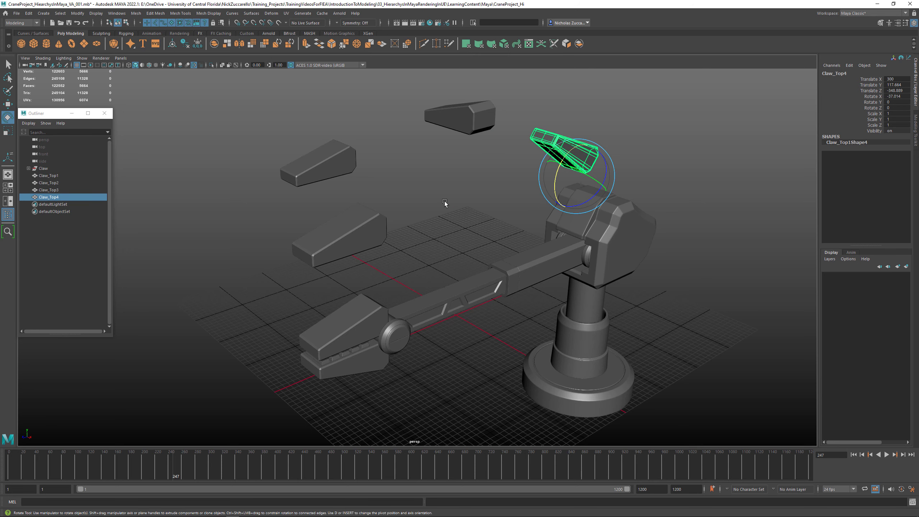
Turn off smooth preview on Claw_Top1 and raise its center top edge, then return to object selection.
click(445, 201)
click(367, 235)
scroll(501, 236, up, 5)
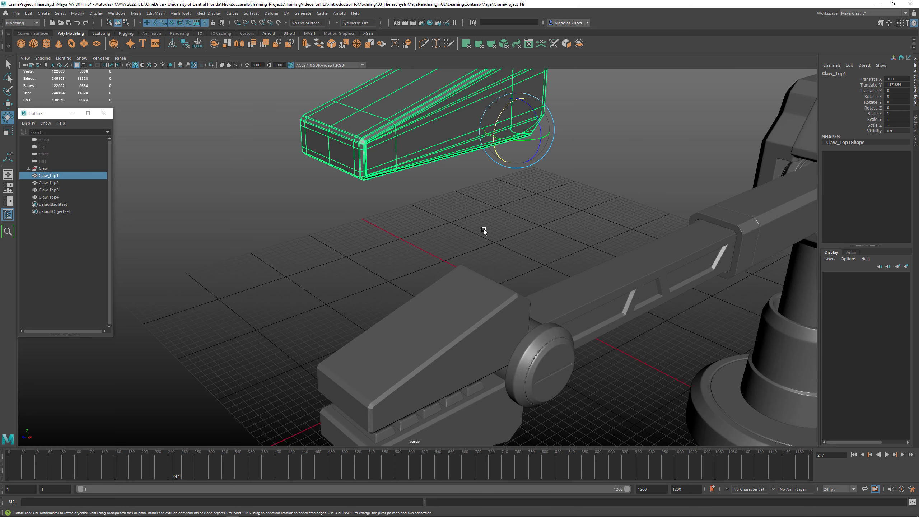
key(1)
scroll(506, 222, down, 5)
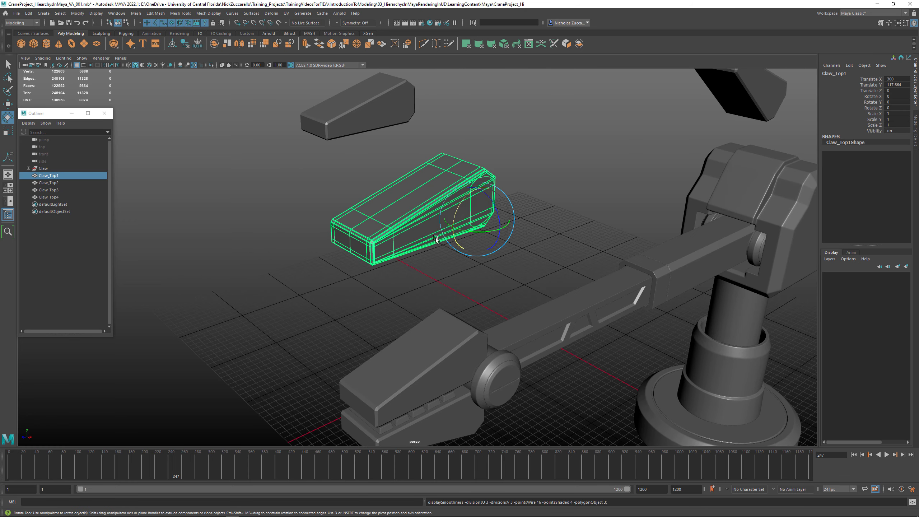
alt+drag(386, 242, 447, 246)
key(F10)
click(467, 245)
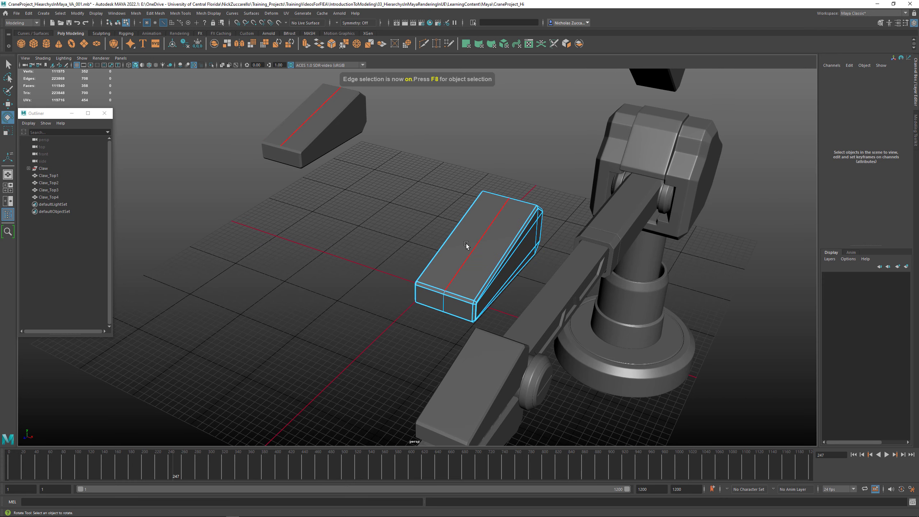
key(w)
alt+drag(466, 245, 343, 171)
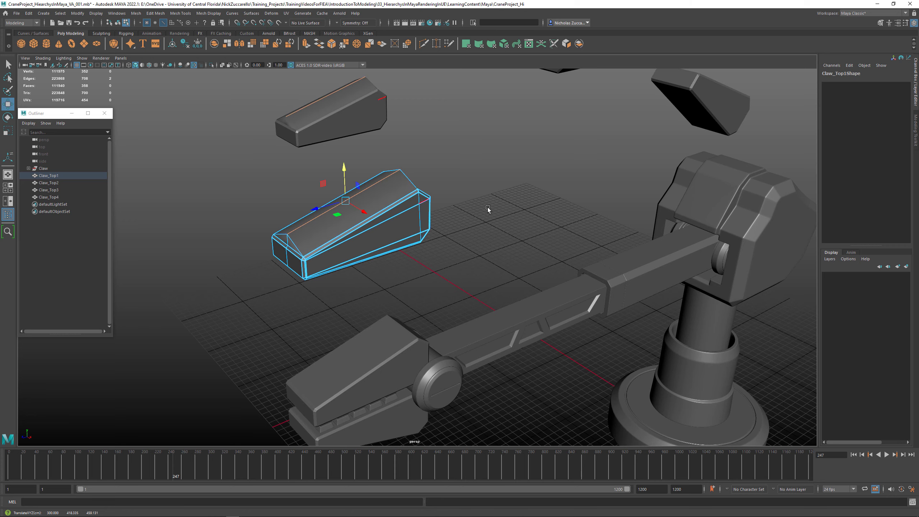
alt+right_drag(487, 208, 462, 212)
alt+drag(462, 211, 389, 236)
key(F8)
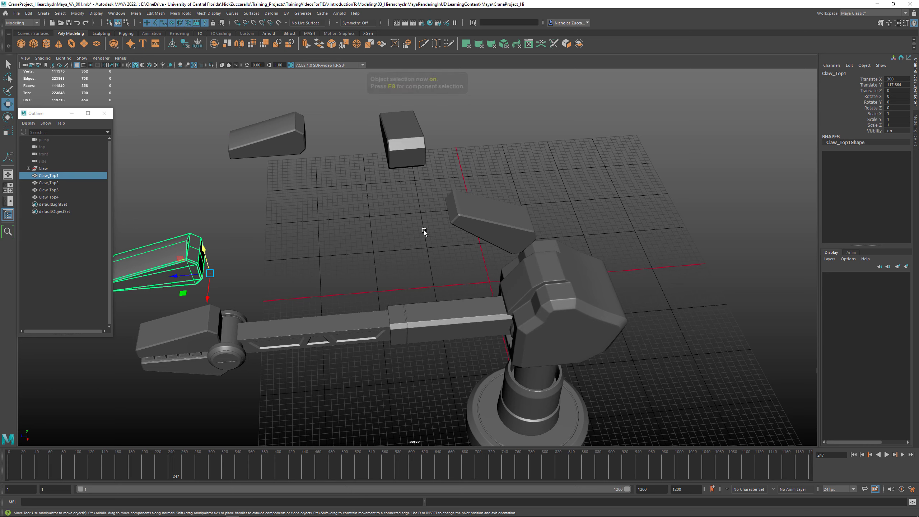
Delete Claw_Top4 and Claw_Top3, the two non-instanced duplicates, keeping Claw_Top1 and its instance.
click(483, 219)
key(Delete)
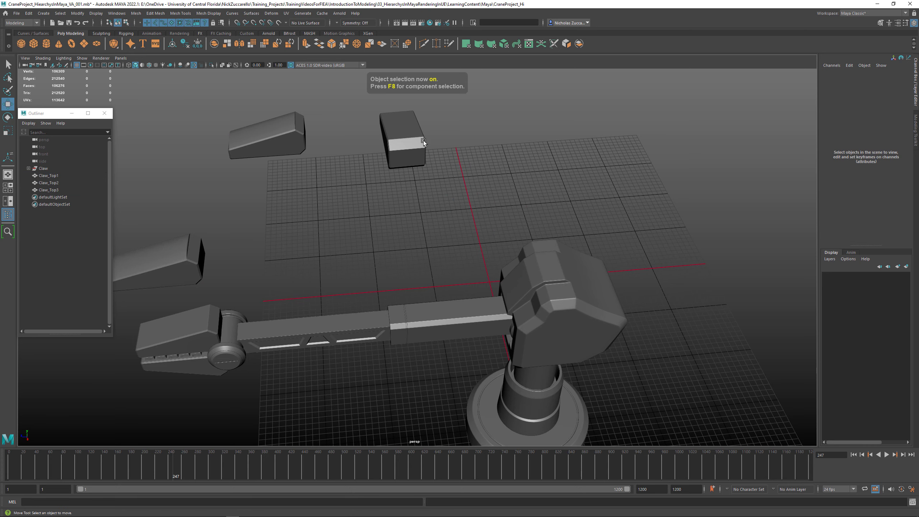
click(402, 143)
key(Delete)
alt+drag(325, 197, 289, 160)
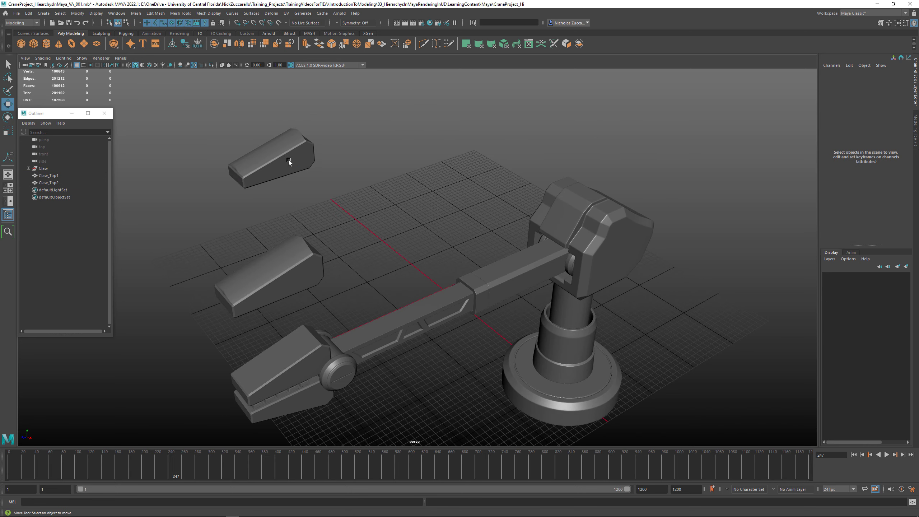
Create an instance of Claw_Top2 with Duplicate Special, move it to about -250 in Z and rotate it around Y.
click(289, 160)
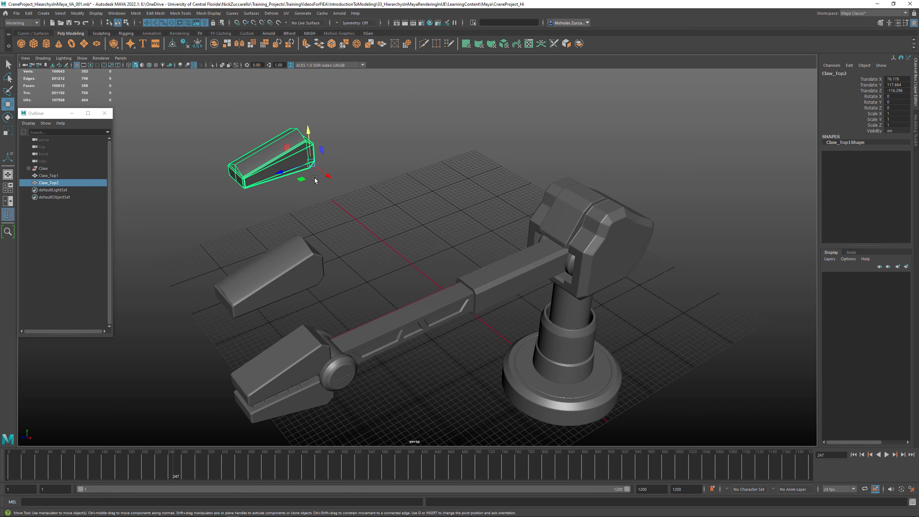
click(29, 13)
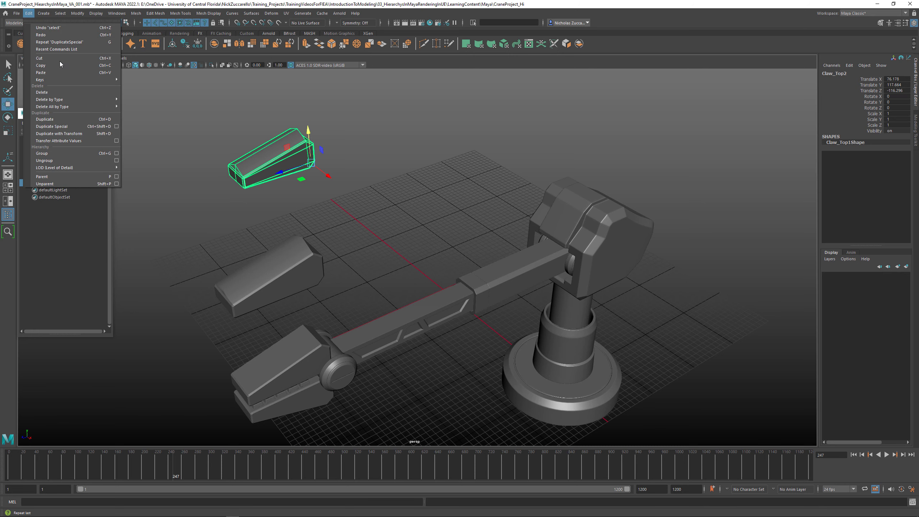
click(116, 126)
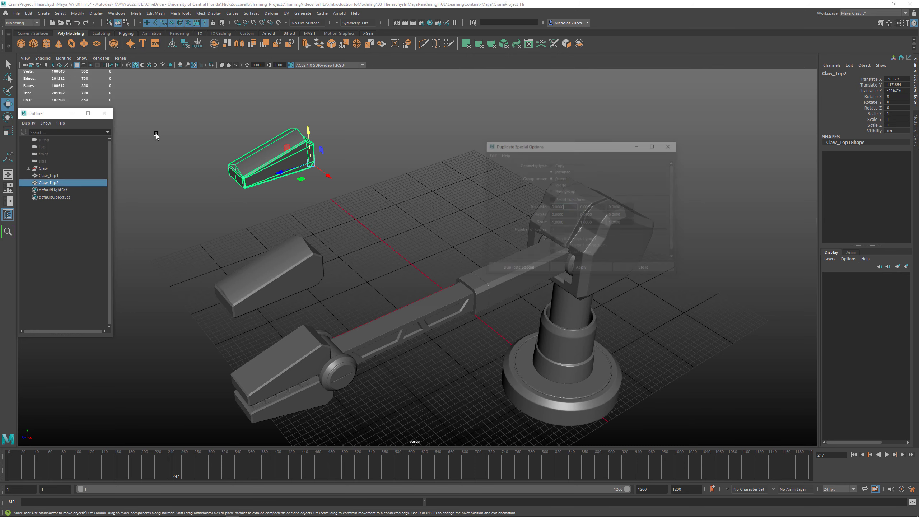
click(580, 270)
drag(295, 170, 366, 163)
key(e)
Create another instance from the rotated claw and move it away to about -349 in Z.
click(580, 269)
key(w)
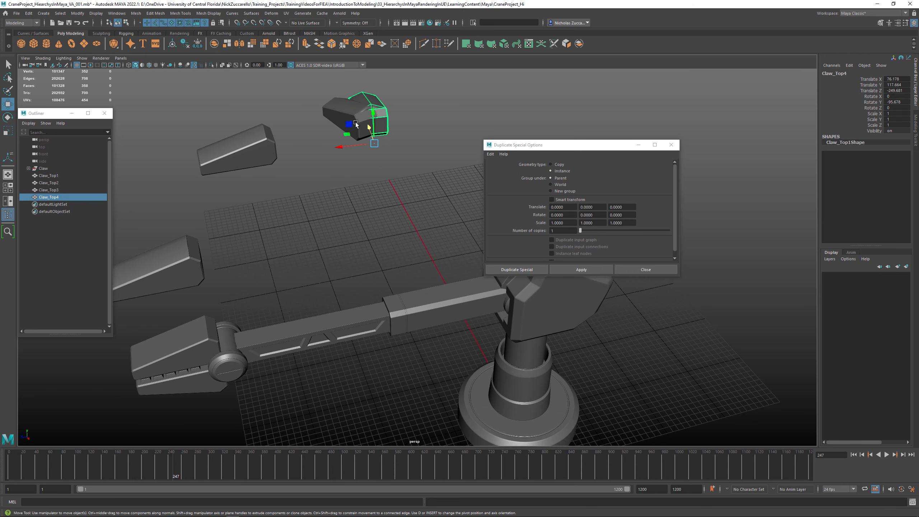
drag(348, 134, 416, 131)
click(388, 150)
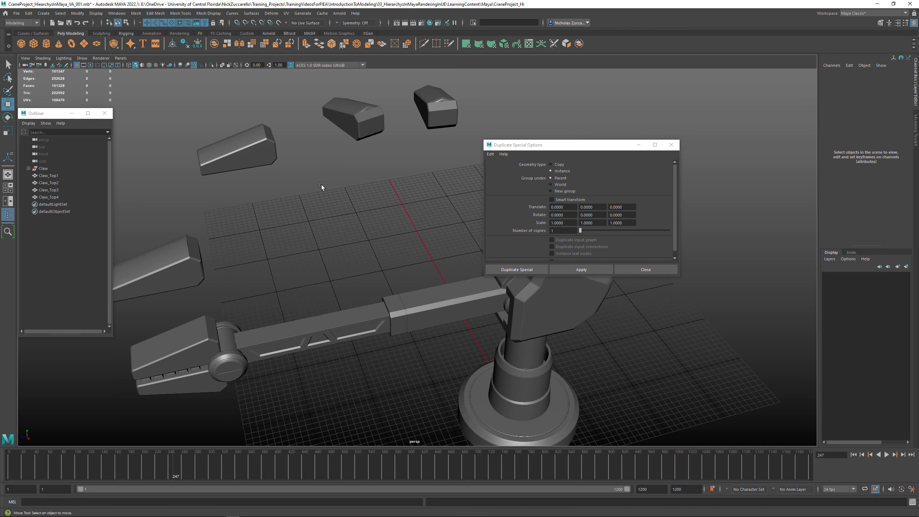
Select the front tip faces of Claw_Top1 and scale them down to taper the claw's tip.
alt+middle_drag(213, 280, 399, 242)
click(399, 242)
alt+drag(399, 242, 322, 216)
key(F11)
click(359, 205)
alt+drag(394, 162, 330, 263)
key(r)
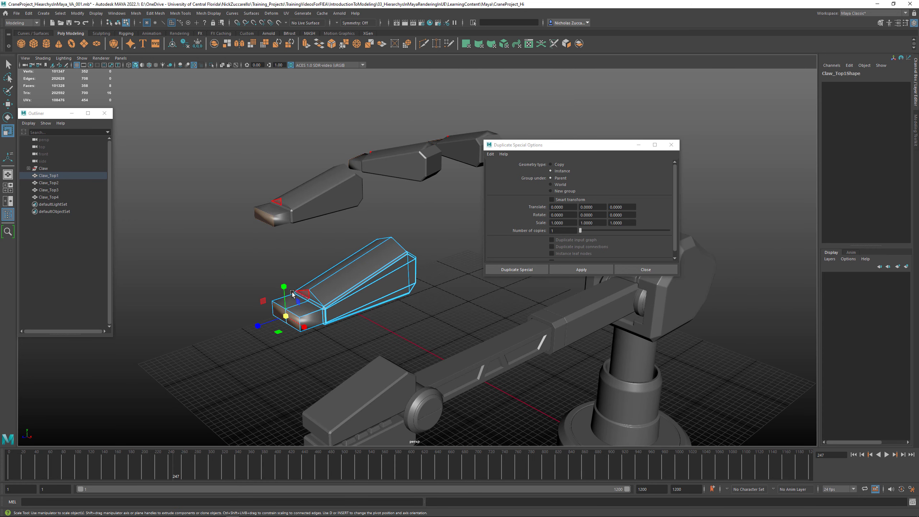
mouse_move(284, 291)
mouse_down()
mouse_move(285, 300)
mouse_move(284, 292)
mouse_up()
key(w)
click(319, 239)
Select the center top vertex behind Claw_Top1's tip and move it slightly along the claw's length.
alt+drag(318, 240, 361, 250)
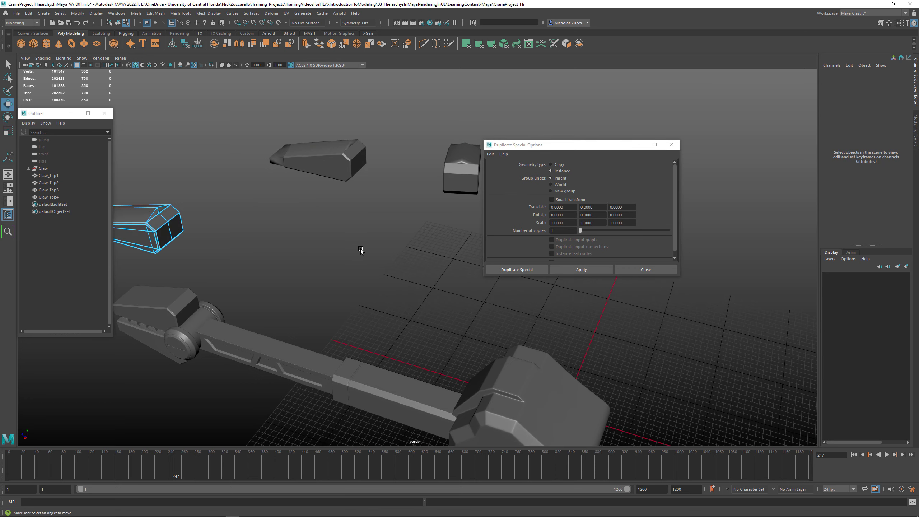
drag(616, 151, 726, 166)
alt+drag(415, 244, 383, 253)
key(F8)
click(473, 273)
click(325, 299)
key(F8)
click(382, 274)
key(ctrl+z)
drag(371, 286, 373, 285)
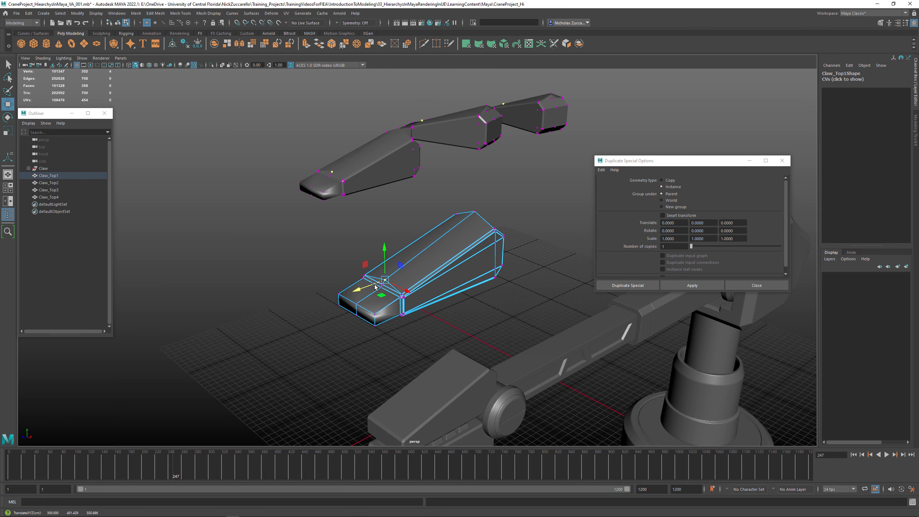
Review all the reshaped claw instances in object mode and select the farthest one, Claw_Top4.
scroll(403, 279, down, 3)
key(F8)
click(510, 252)
alt+drag(510, 252, 510, 174)
click(519, 137)
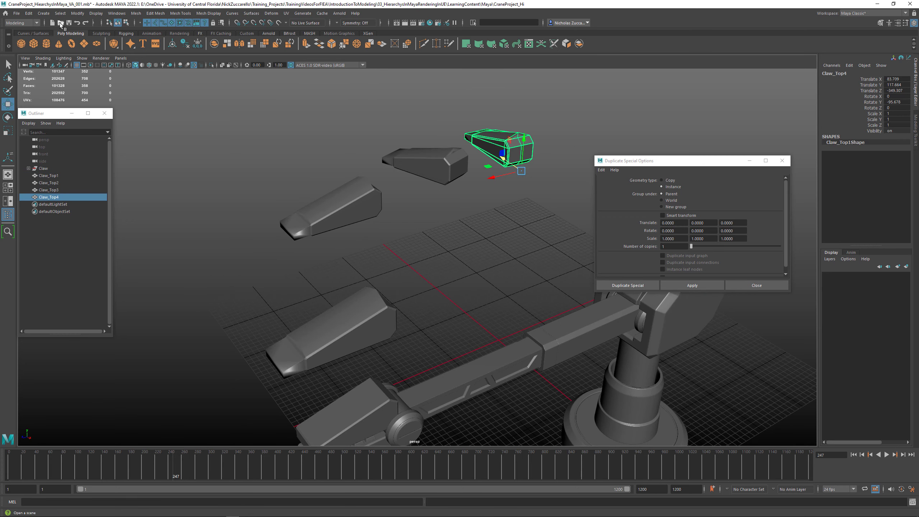
Convert the Claw_Top4 instance to an independent object and deselect it.
click(78, 14)
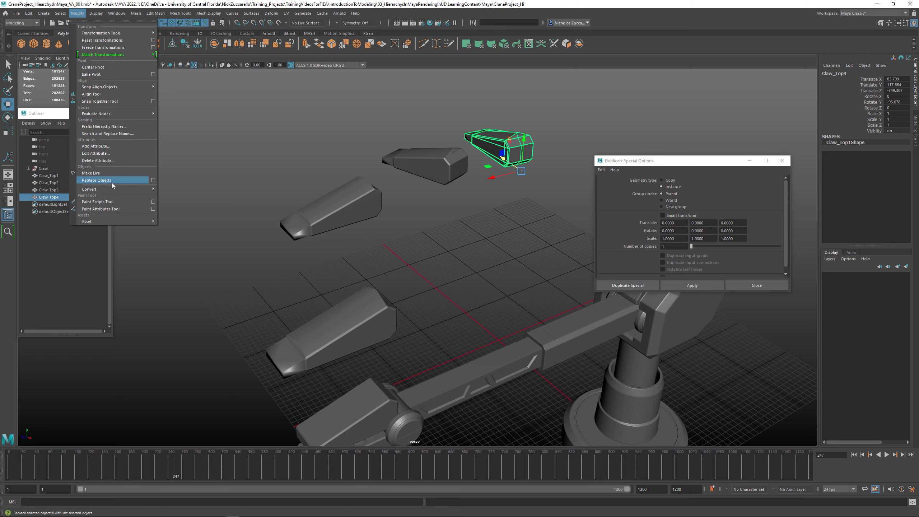
mouse_move(112, 189)
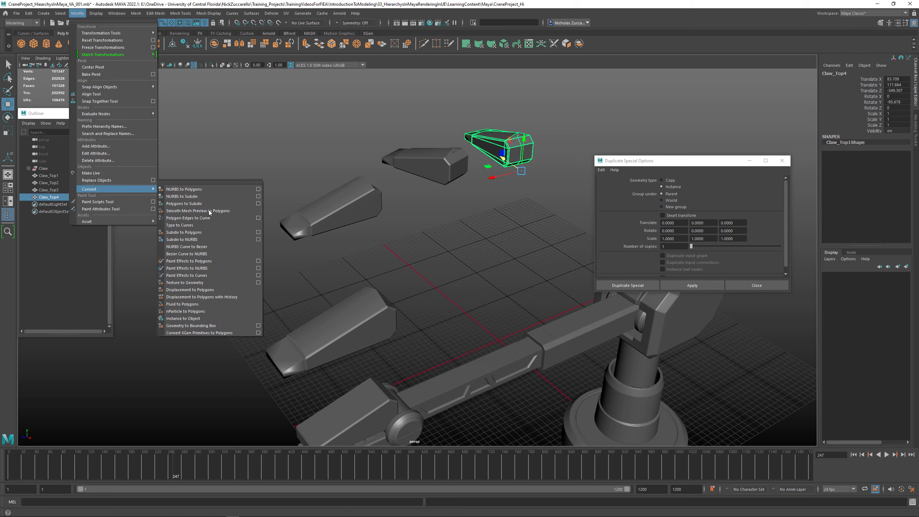
click(218, 318)
click(480, 233)
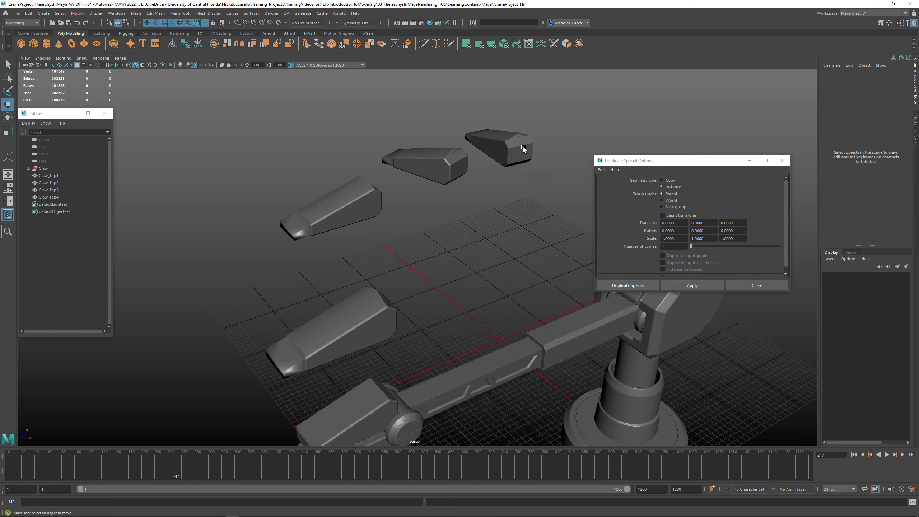
Raise the long upper faces of Claw_Top1 above its body, and return to object selection.
click(523, 146)
click(342, 322)
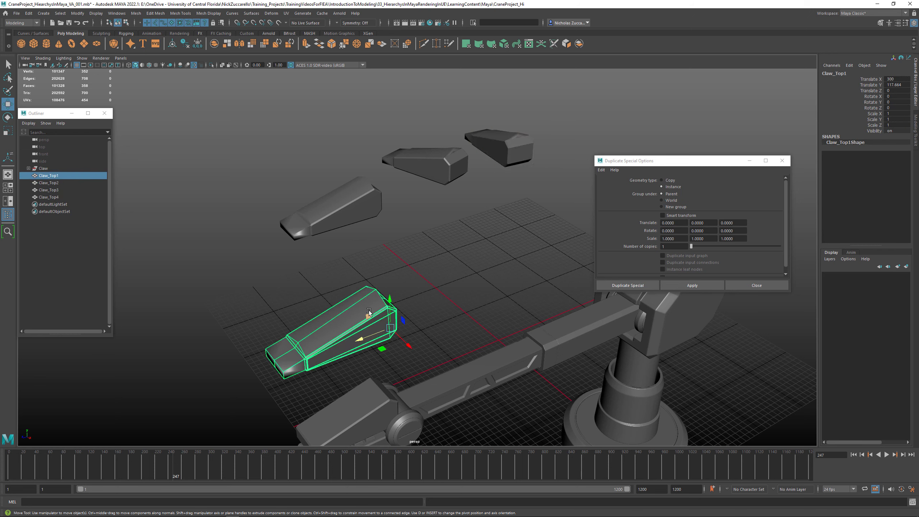
key(F11)
click(349, 302)
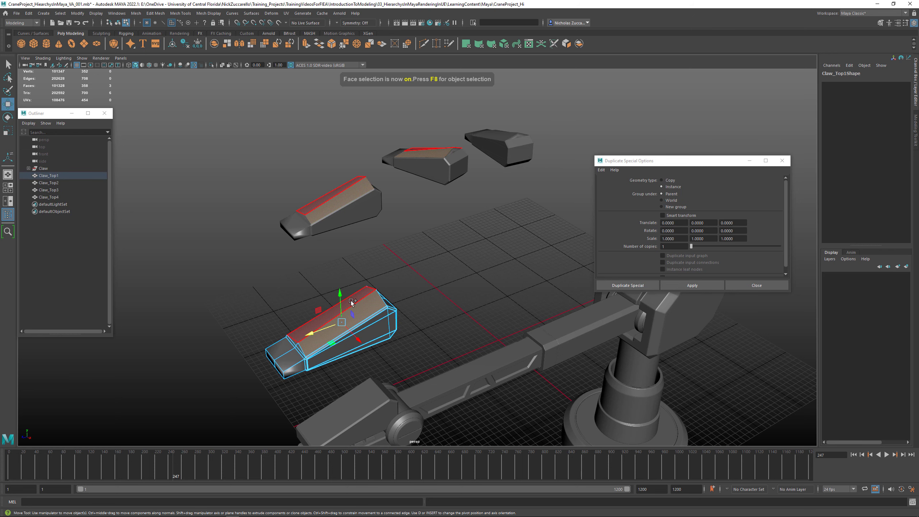
drag(320, 323, 321, 323)
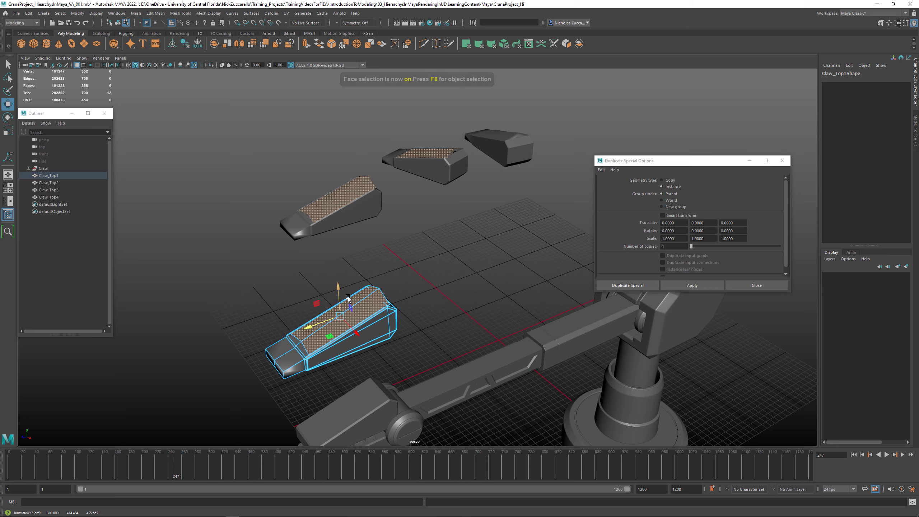
drag(338, 290, 337, 286)
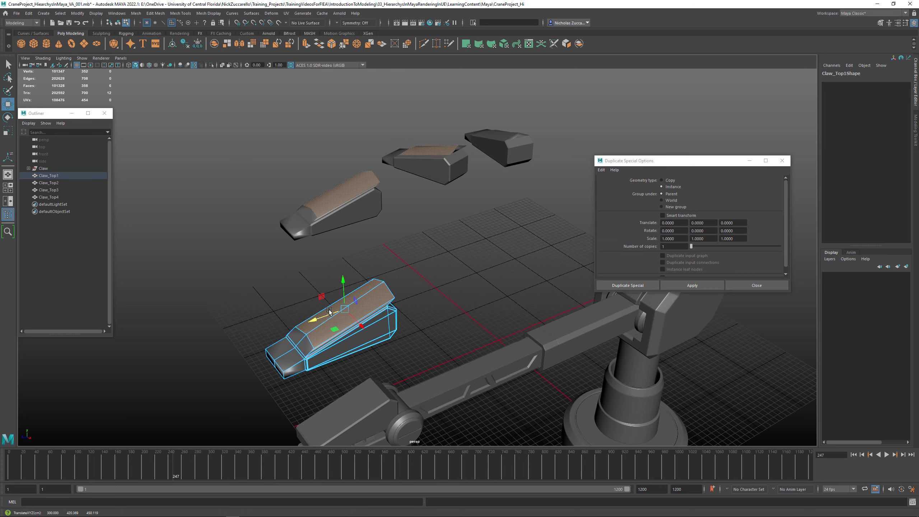
click(462, 218)
alt+drag(463, 218, 322, 278)
key(F8)
Convert the Claw_Top1, Claw_Top2 and Claw_Top3 instances to independent objects.
click(465, 188)
click(205, 292)
click(369, 301)
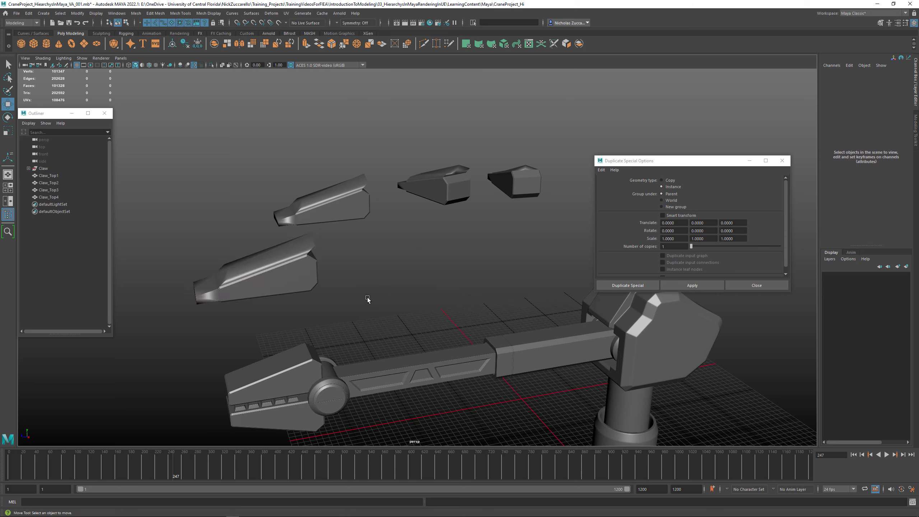
mouse_move(369, 301)
alt+mouse_down()
mouse_move(300, 293)
mouse_move(370, 288)
alt+mouse_up()
alt+drag(295, 253, 457, 305)
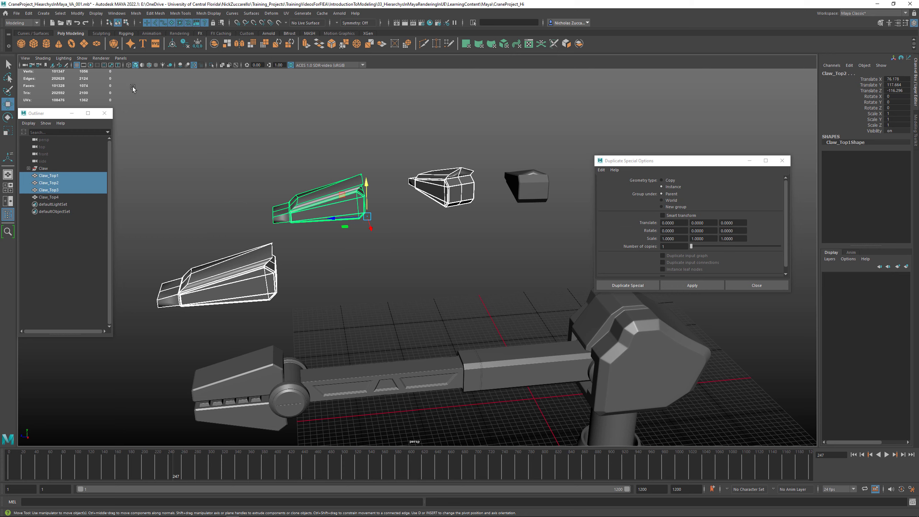
click(29, 14)
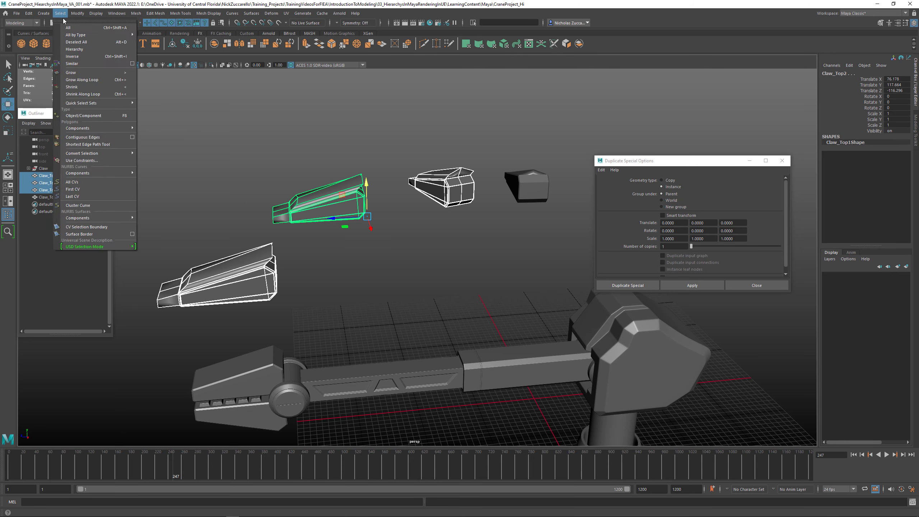
mouse_move(78, 14)
mouse_move(101, 188)
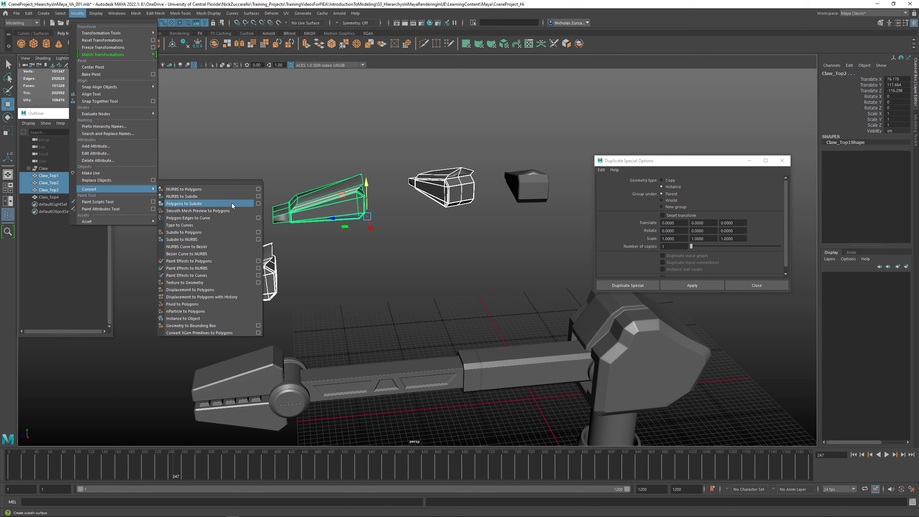
click(214, 317)
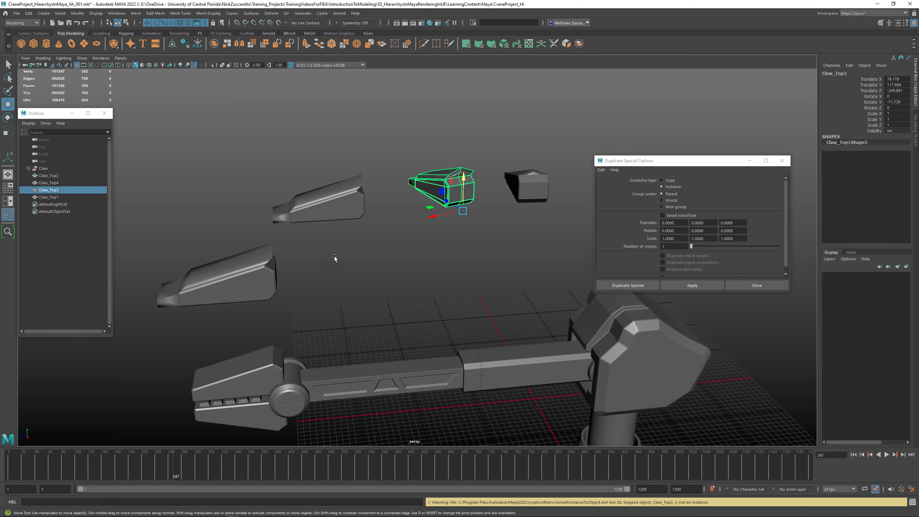
Select all four floating Claw_Top objects and delete them, keeping the crane arm.
click(334, 256)
click(438, 196)
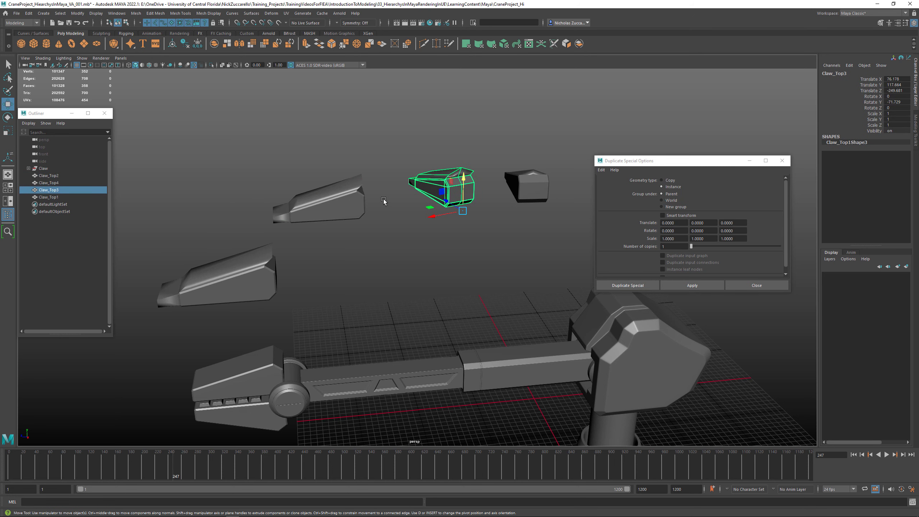
click(356, 199)
click(265, 265)
alt+drag(378, 251, 467, 277)
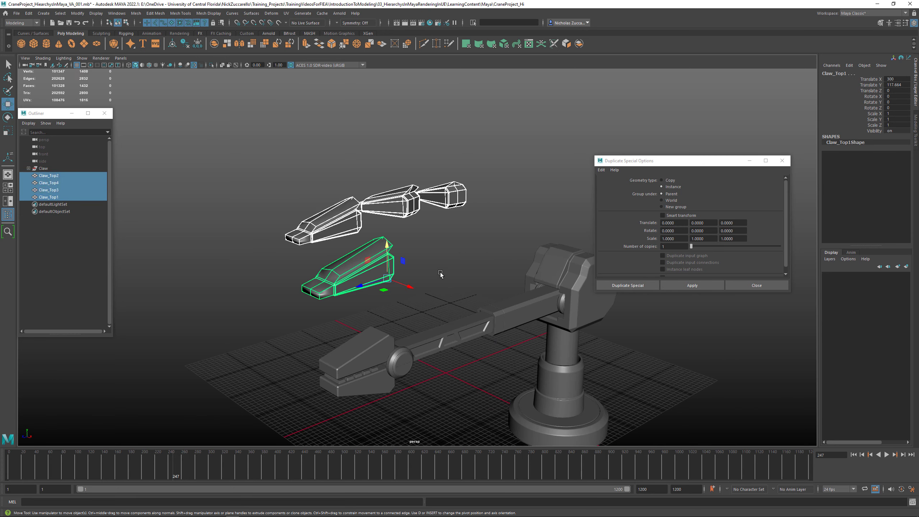
key(Delete)
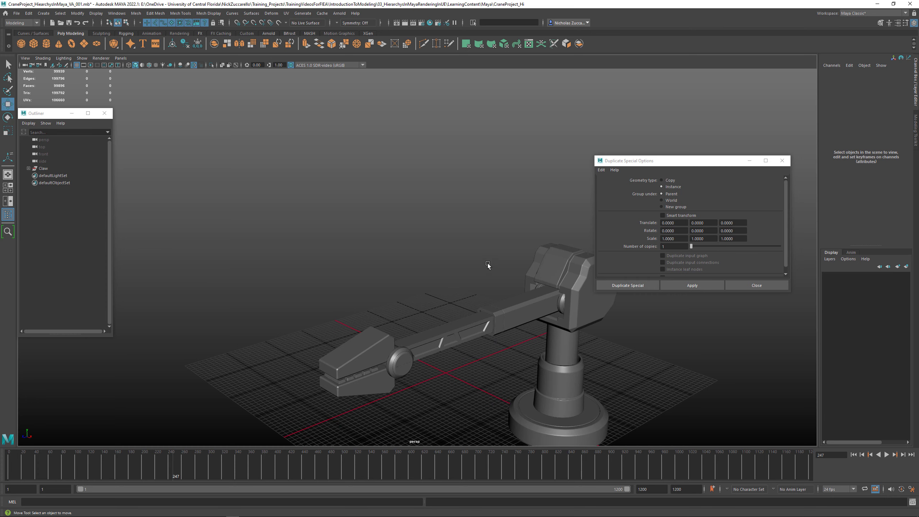
key(a)
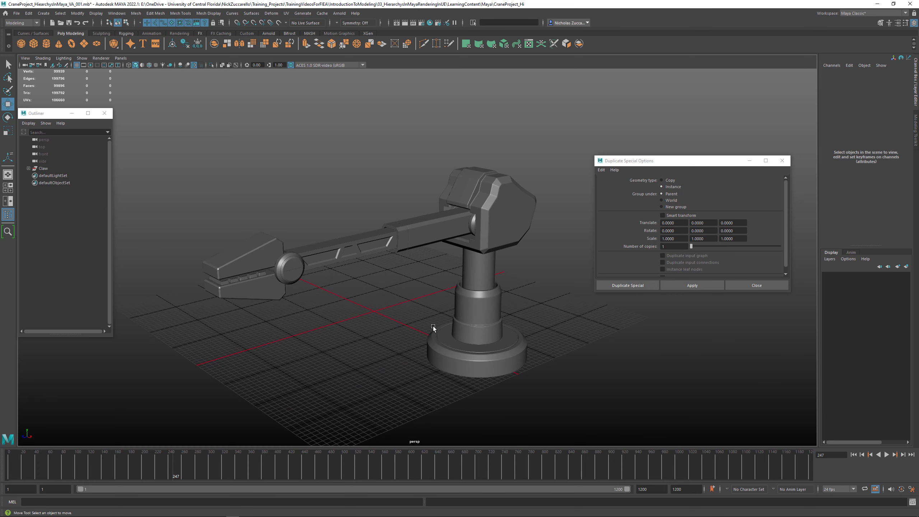
Create a mirrored instance of the whole Claw group with Duplicate Special, using a Scale X of -1.
click(479, 368)
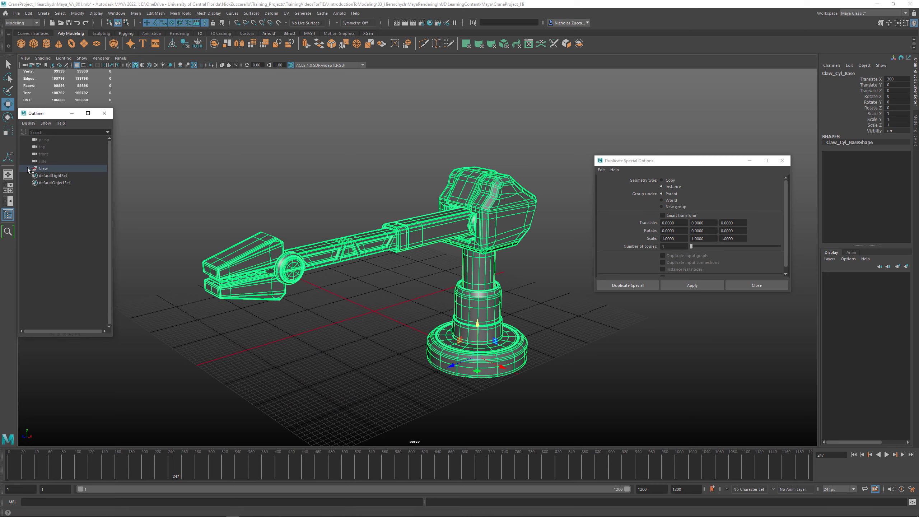
click(30, 169)
alt+drag(348, 267, 375, 289)
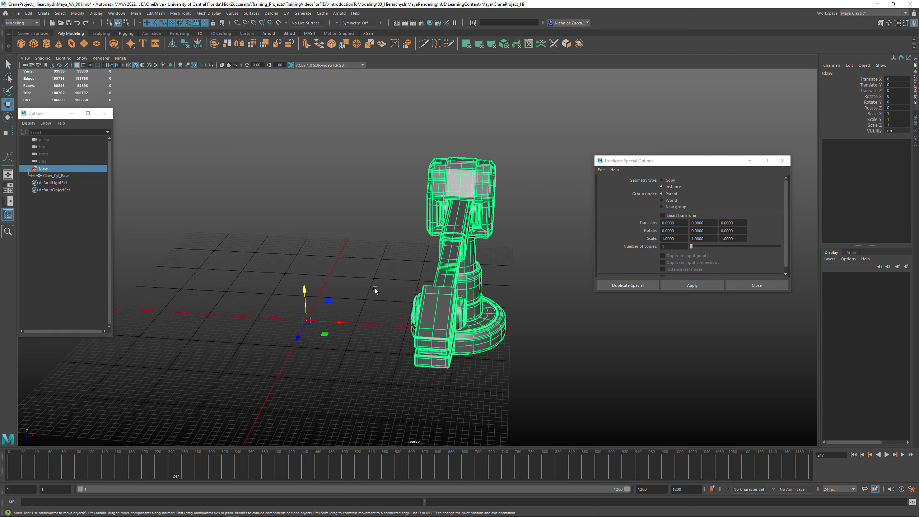
alt+drag(321, 312, 317, 329)
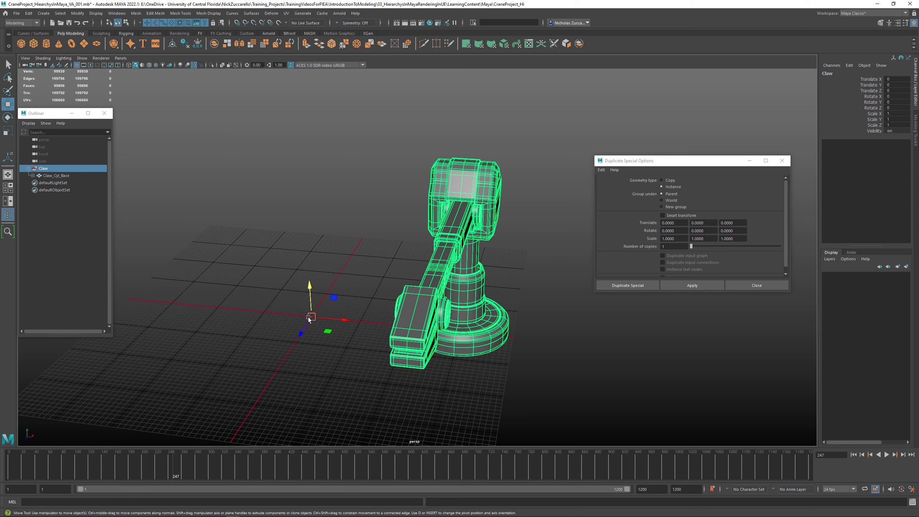
alt+drag(425, 281, 397, 288)
click(52, 176)
click(43, 170)
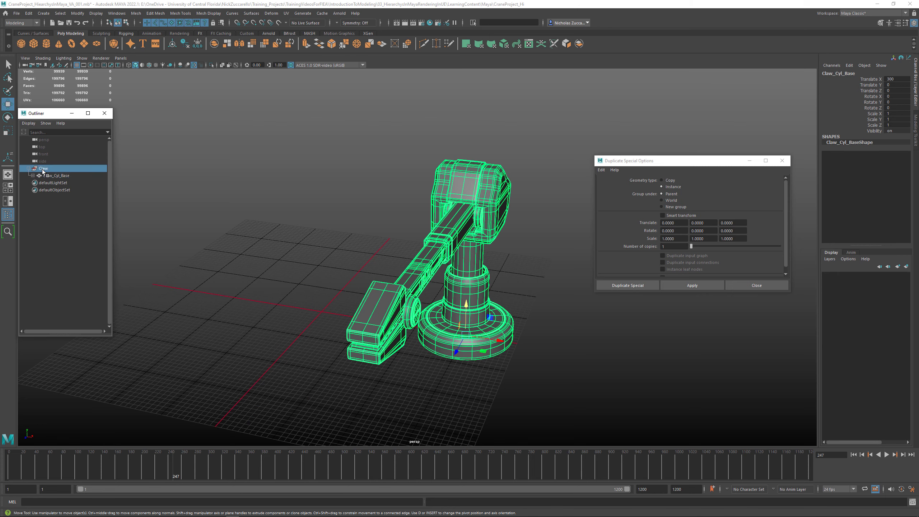
click(676, 238)
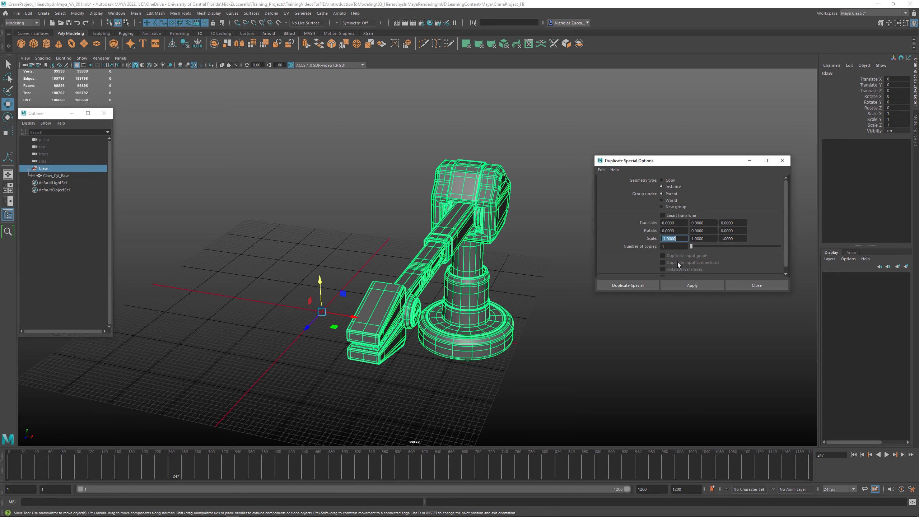
click(693, 286)
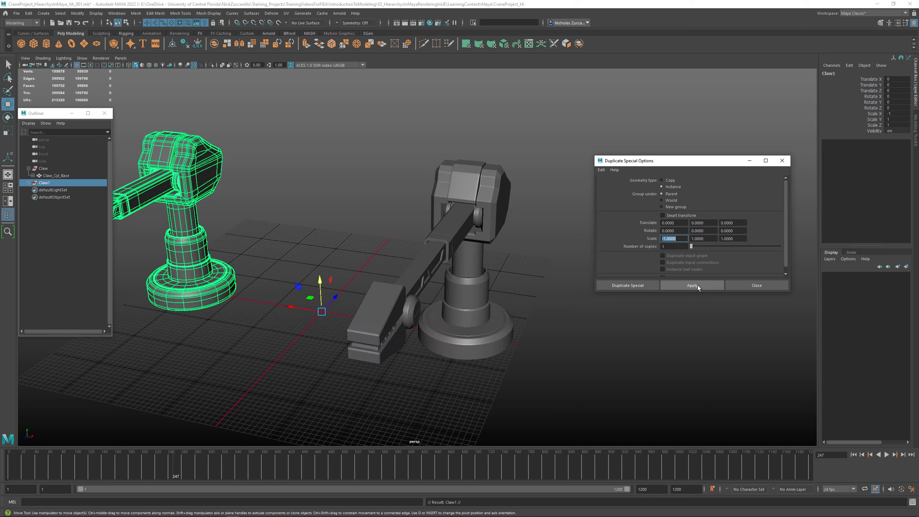
Try rotating the original crane's Head about its vertical axis, and undo the rotation.
click(334, 206)
alt+drag(482, 209, 495, 235)
click(494, 235)
key(e)
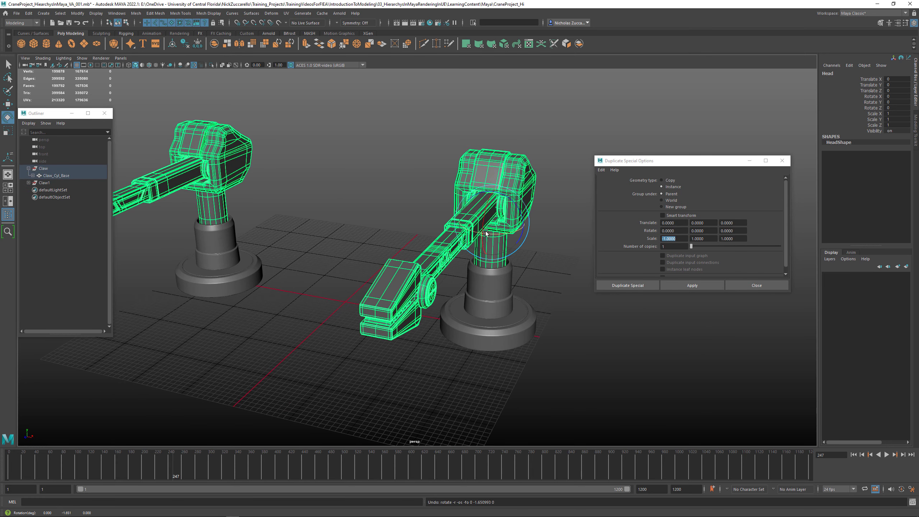
click(345, 196)
Select the Head of the mirrored Claw1 crane and try converting that instance to an independent object.
alt+drag(346, 196, 274, 160)
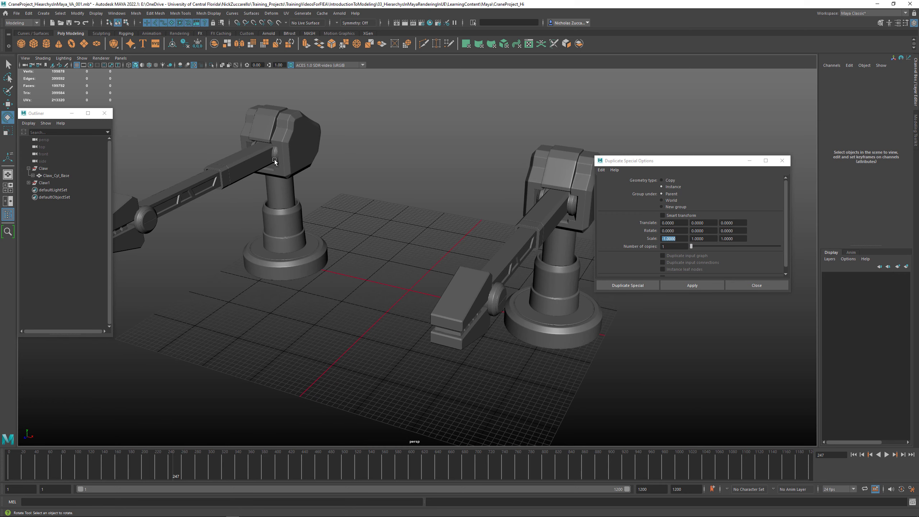
click(304, 159)
alt+drag(355, 186, 329, 149)
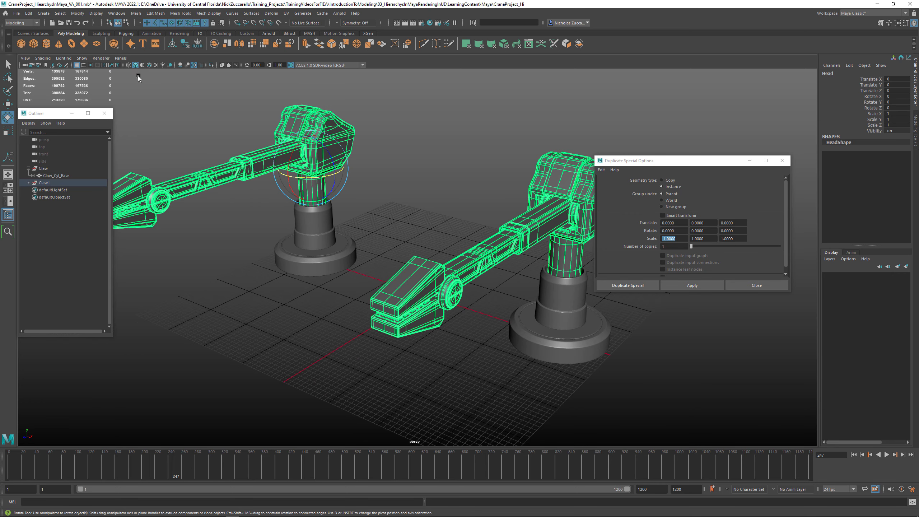
click(77, 13)
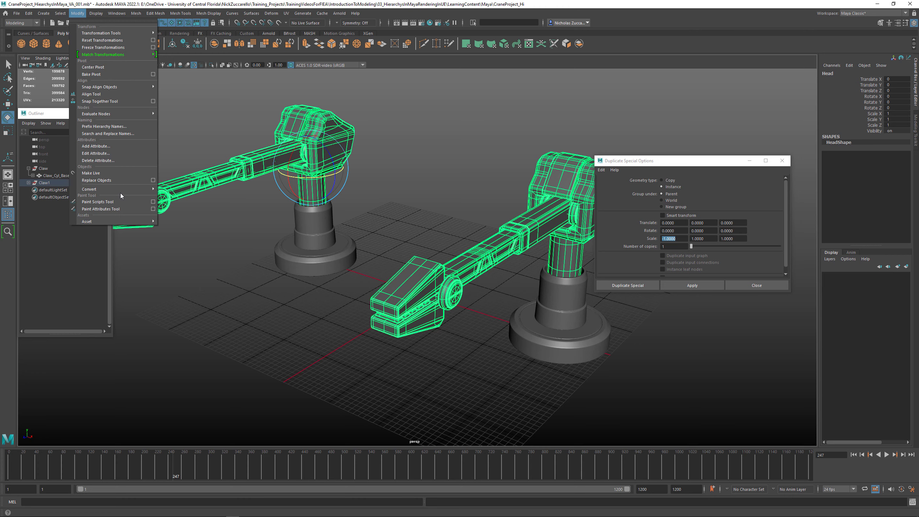
mouse_move(128, 189)
click(209, 316)
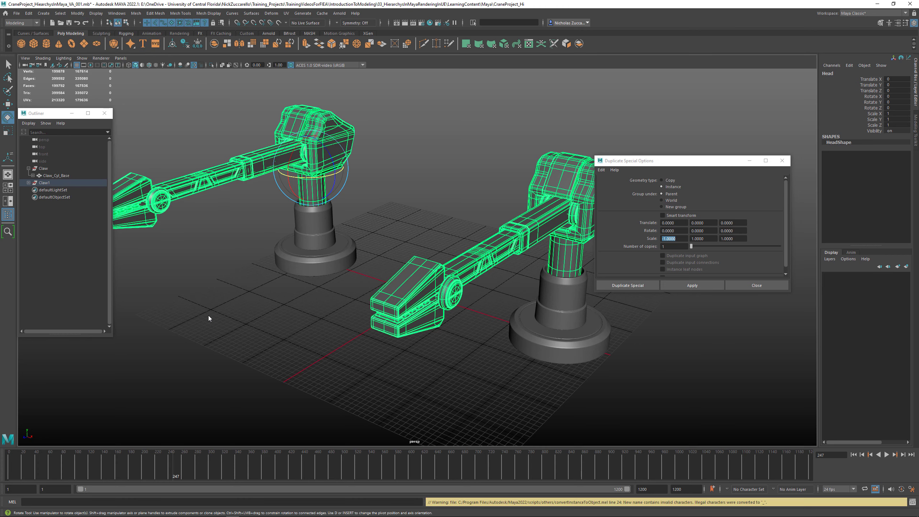
alt+drag(297, 275, 346, 285)
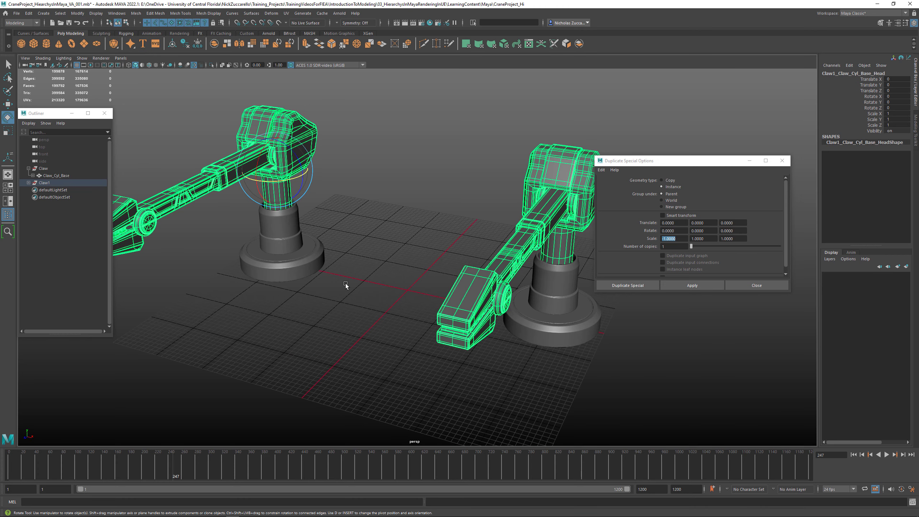
click(345, 284)
Delete the mirrored Claw1 group and close the Duplicate Special options.
alt+middle_drag(199, 219, 236, 224)
click(49, 183)
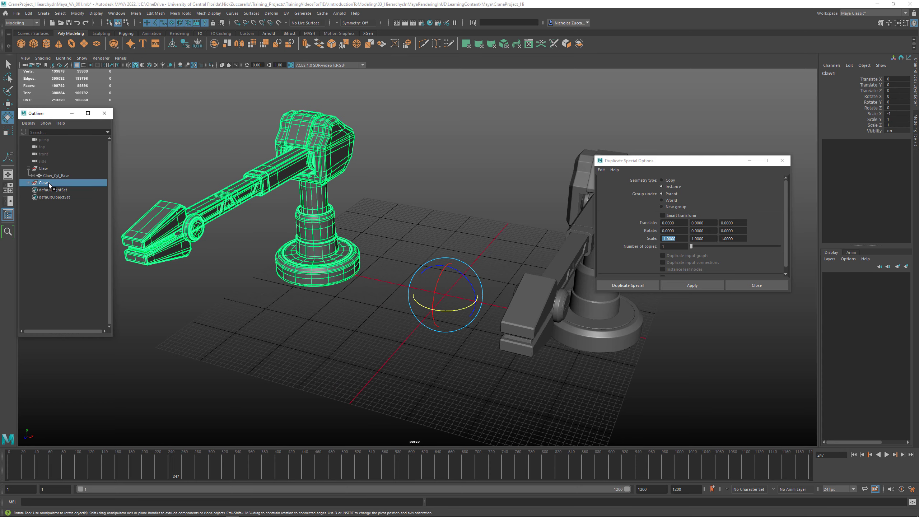
key(Delete)
alt+drag(416, 262, 412, 261)
alt+middle_drag(412, 260, 336, 249)
alt+drag(336, 250, 314, 249)
click(782, 161)
alt+middle_drag(539, 241, 572, 257)
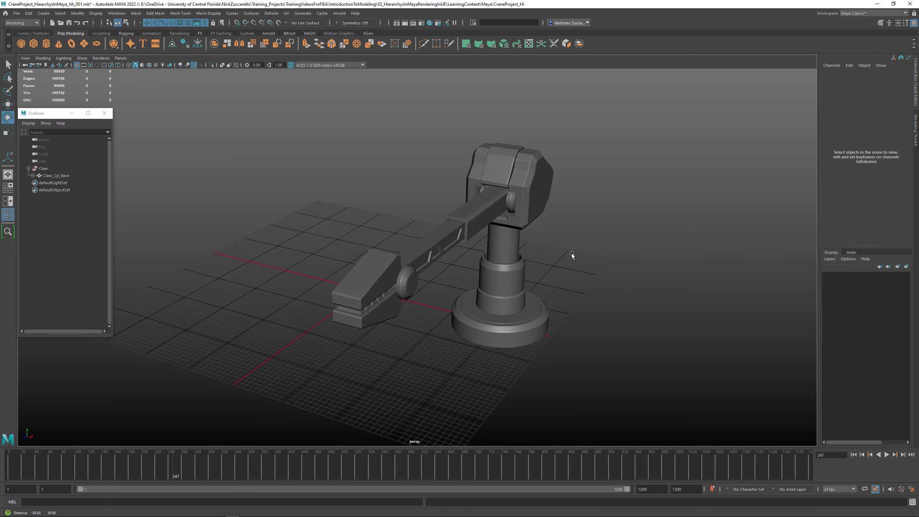
Create a mirrored copy of the whole Claw group with Duplicate Special, using geometry type Copy and a Scale X of -1.
alt+drag(533, 256, 398, 140)
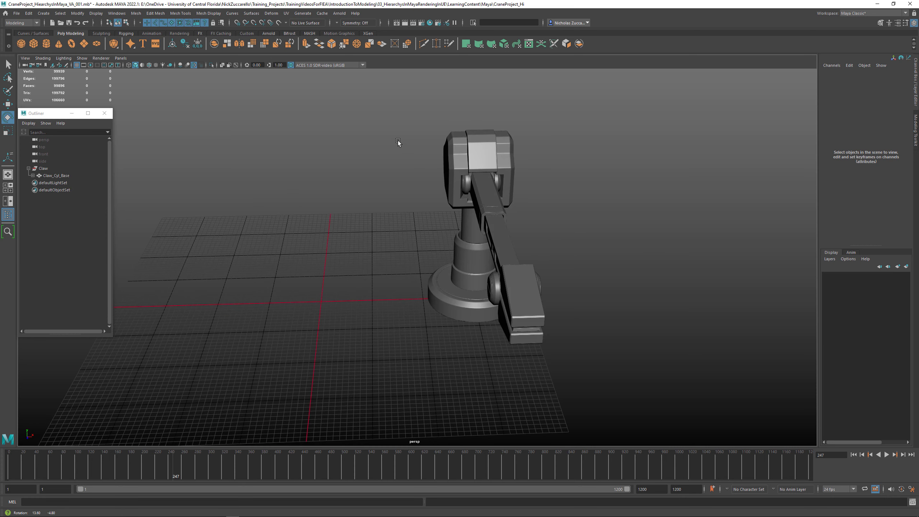
click(48, 169)
alt+drag(349, 271, 341, 276)
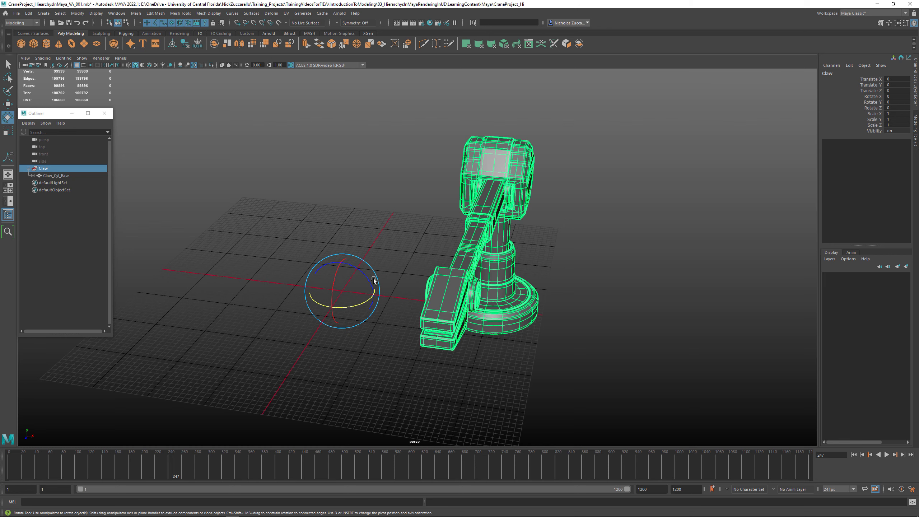
click(28, 13)
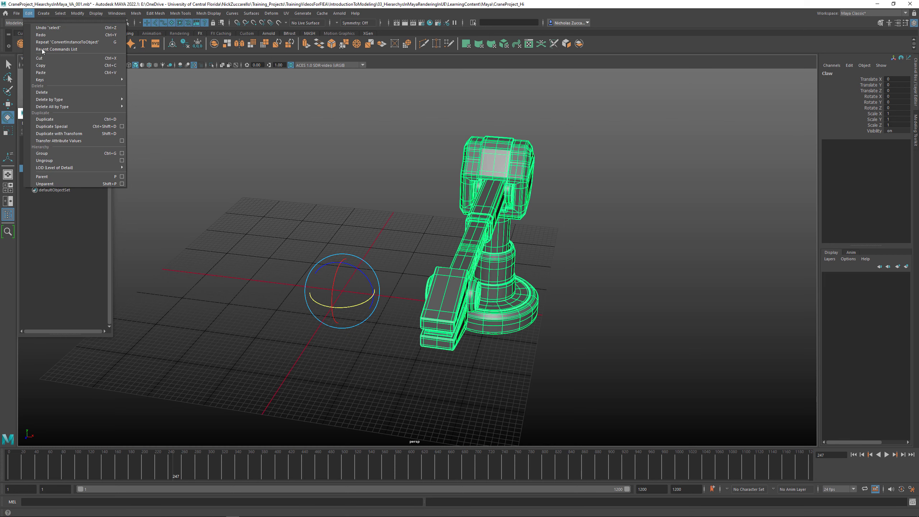
click(122, 126)
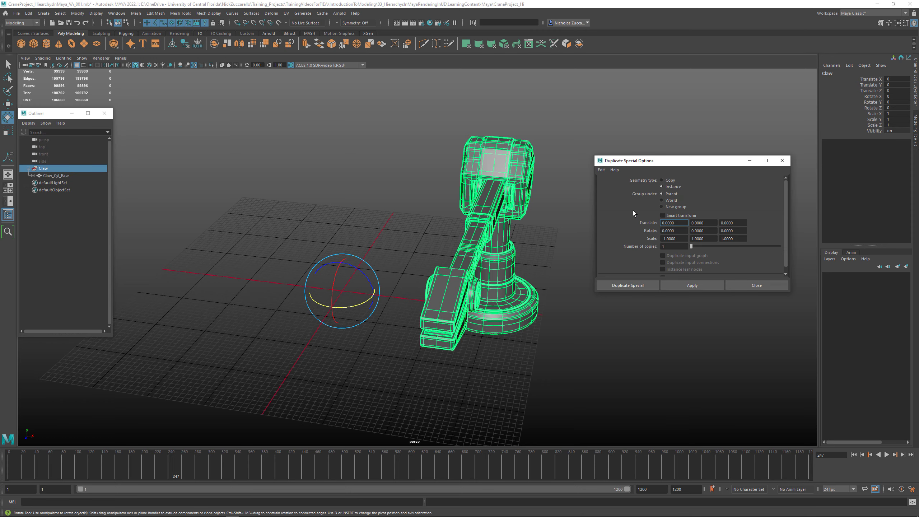
click(664, 181)
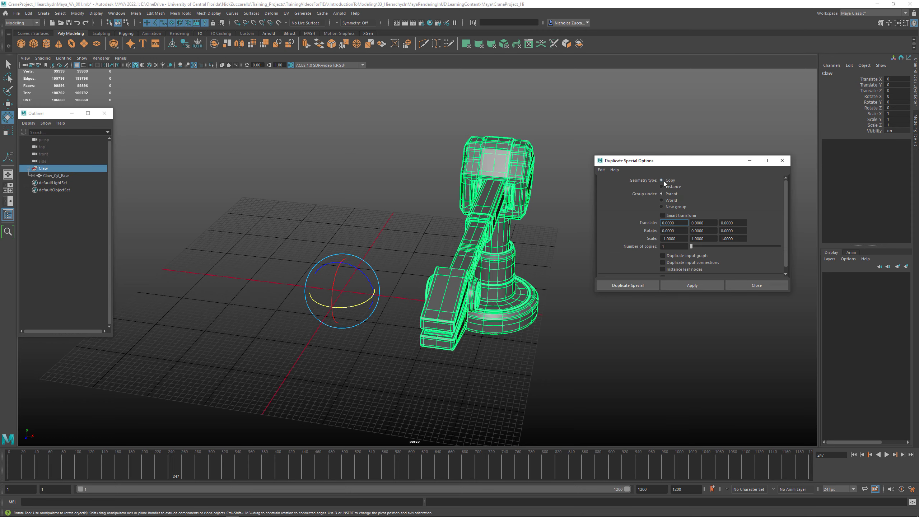
click(649, 285)
click(341, 227)
Try rotating the Heads of both cranes together about their vertical axes, and undo the rotation.
scroll(447, 220, up, 4)
alt+drag(445, 218, 536, 225)
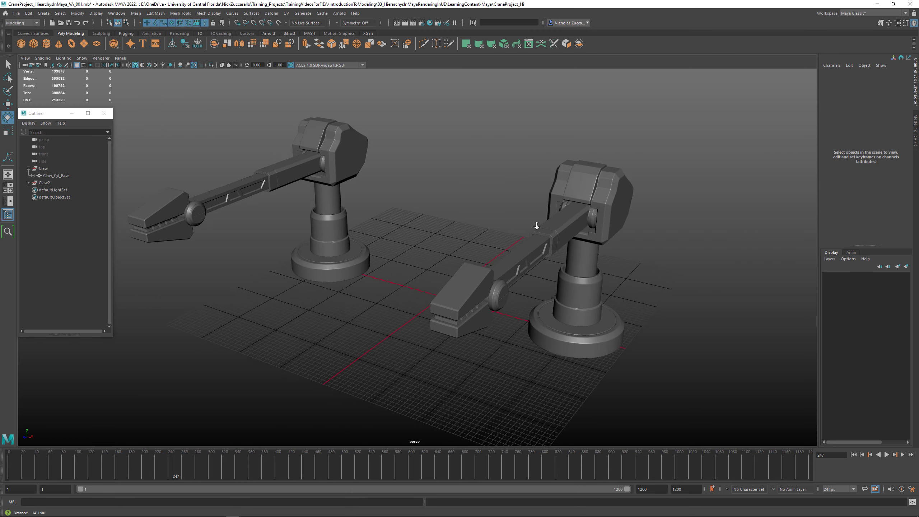
click(587, 189)
shift+click(338, 147)
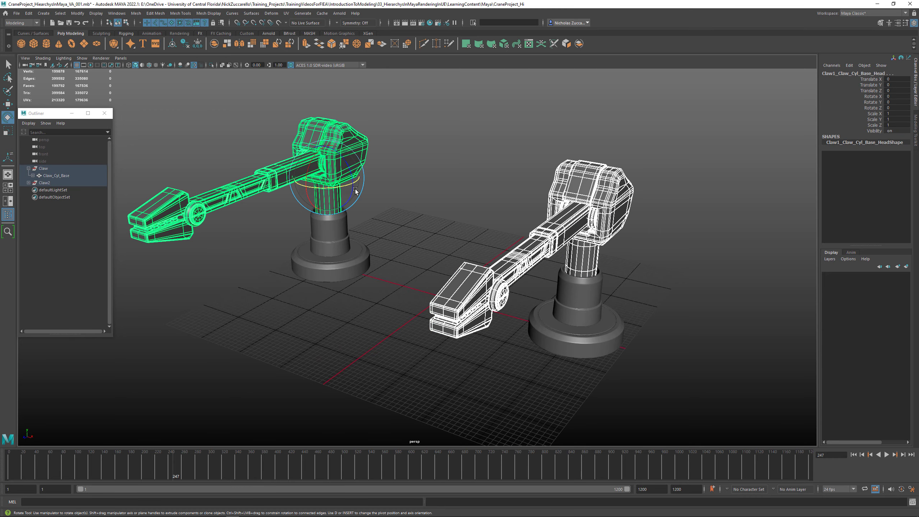
drag(360, 186, 311, 167)
key(ctrl+z)
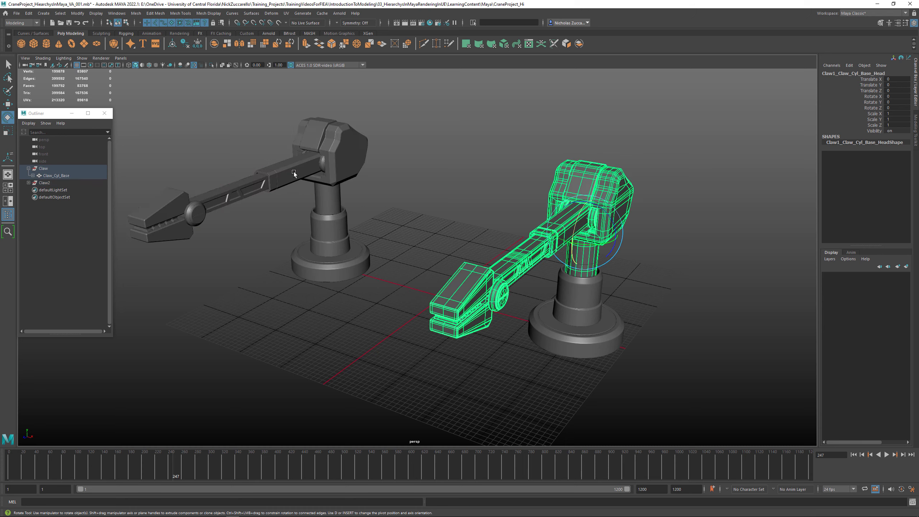
Try rotating the first arm segments of both cranes together about X, and undo the rotation.
click(312, 166)
shift+click(551, 232)
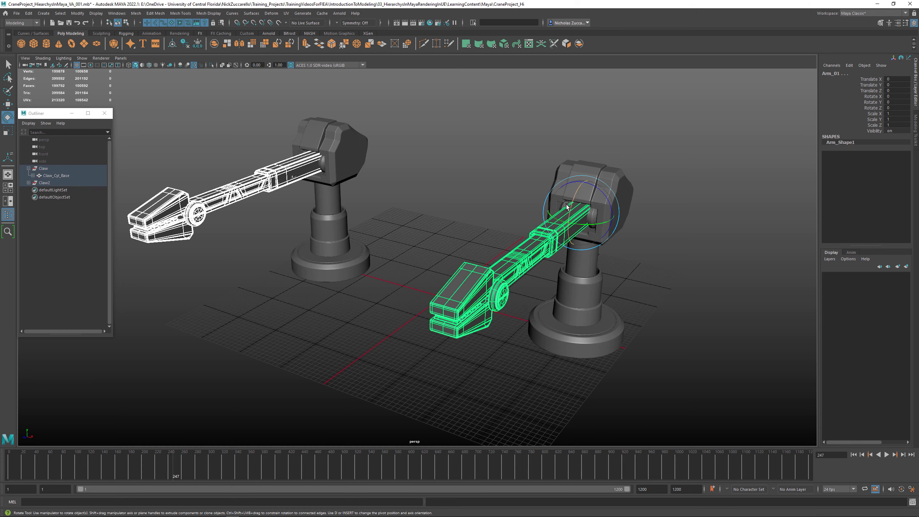
drag(572, 204, 579, 192)
key(ctrl+z)
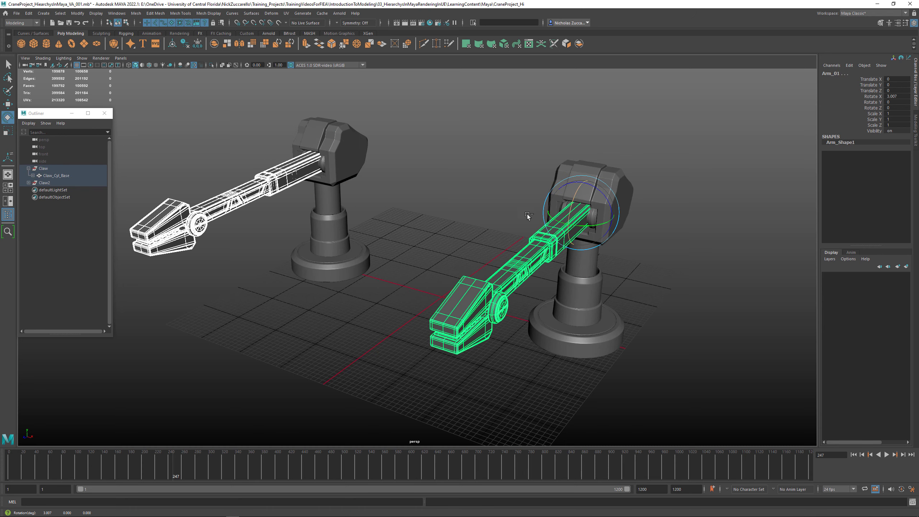
Delete the mirrored Claw2 group and set the Translate X of the remaining crane's Claw_Cyl_Base to 0.
click(50, 183)
key(Delete)
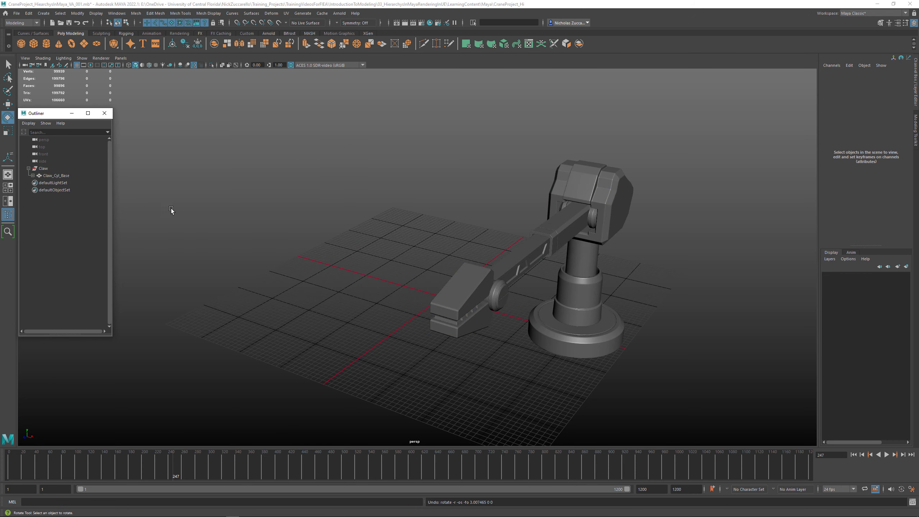
click(47, 175)
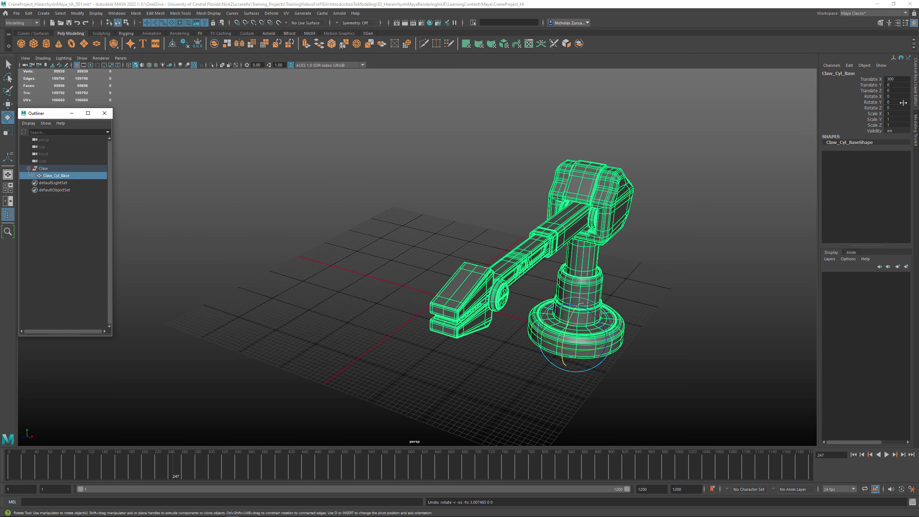
click(900, 80)
text(0)
key(Return)
click(594, 273)
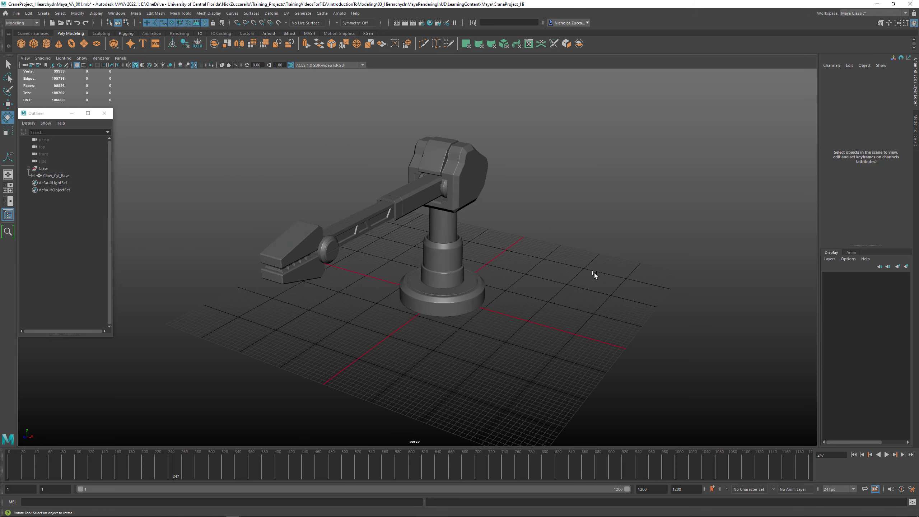
Set both the animation range and the playback range to start at frame 0, with the Claw group selected.
alt+drag(594, 273, 587, 255)
alt+right_drag(587, 255, 680, 295)
alt+drag(679, 295, 658, 297)
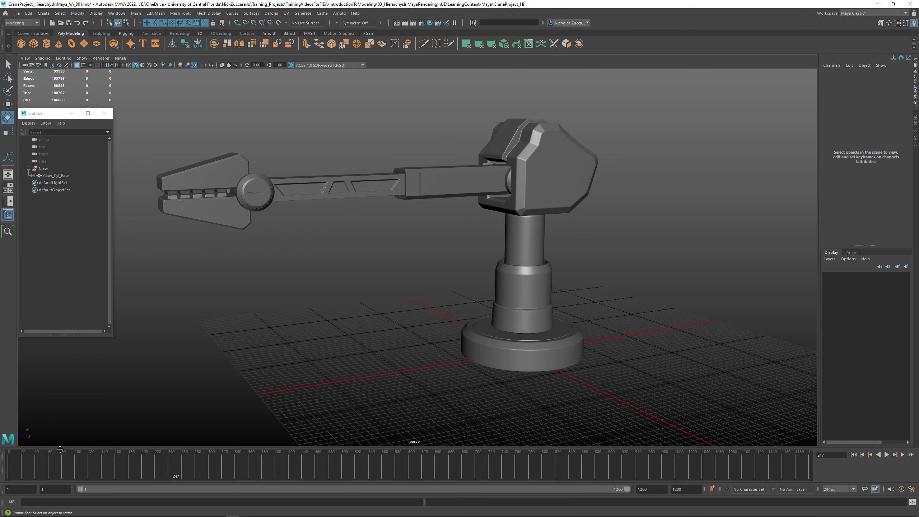
click(874, 14)
click(860, 21)
click(657, 489)
click(43, 168)
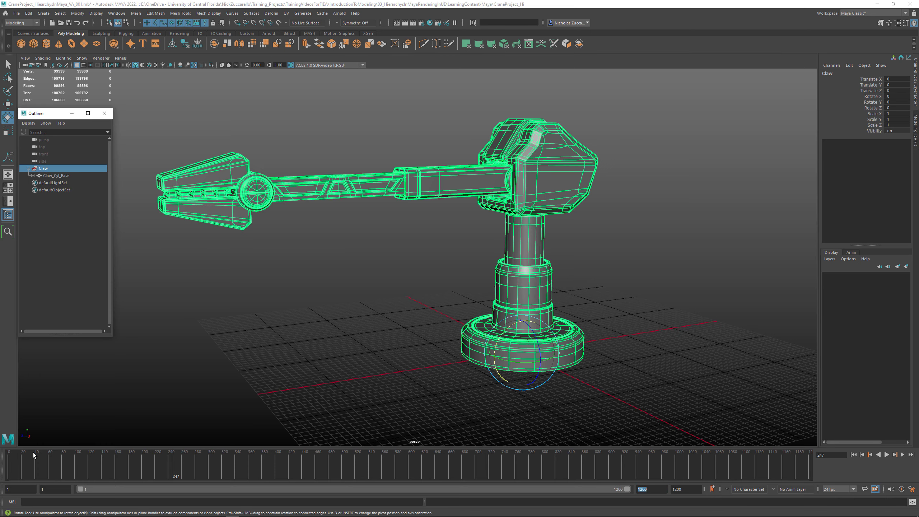
drag(39, 463, 8, 462)
click(9, 468)
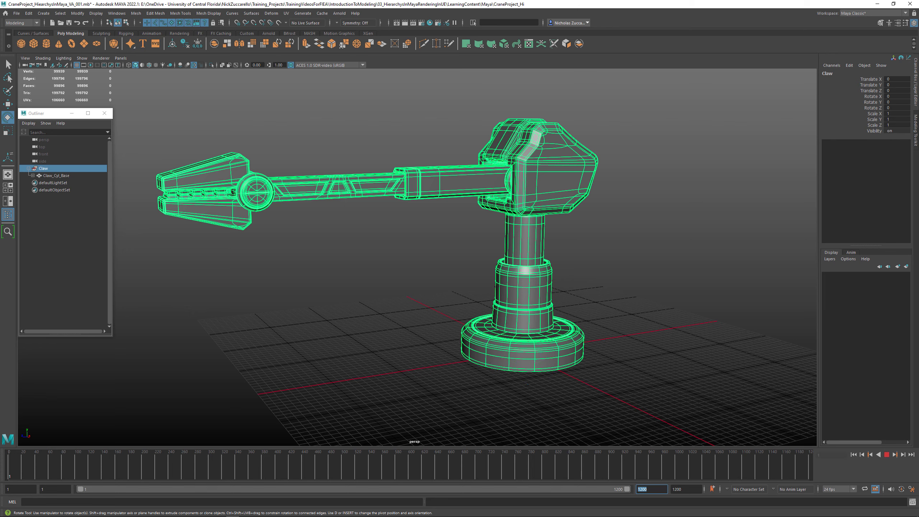
mouse_move(52, 489)
mouse_down()
mouse_move(23, 486)
mouse_move(2, 466)
mouse_up()
key(Return)
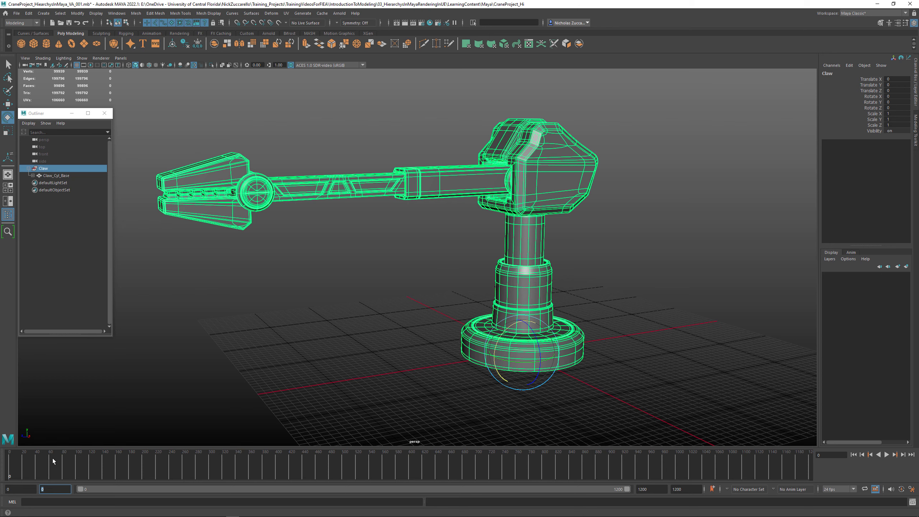
Select the entire hierarchy of the Claw group and expand all its children in the Outliner.
click(60, 14)
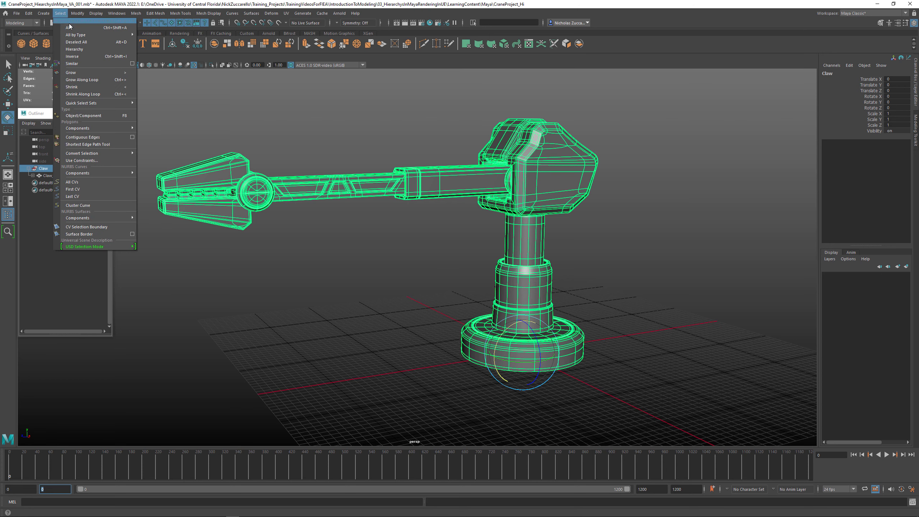
click(74, 49)
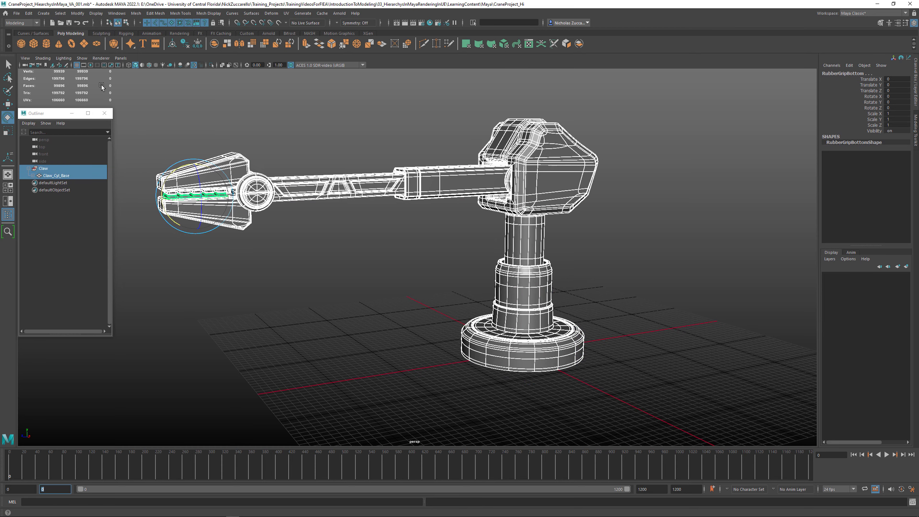
click(29, 169)
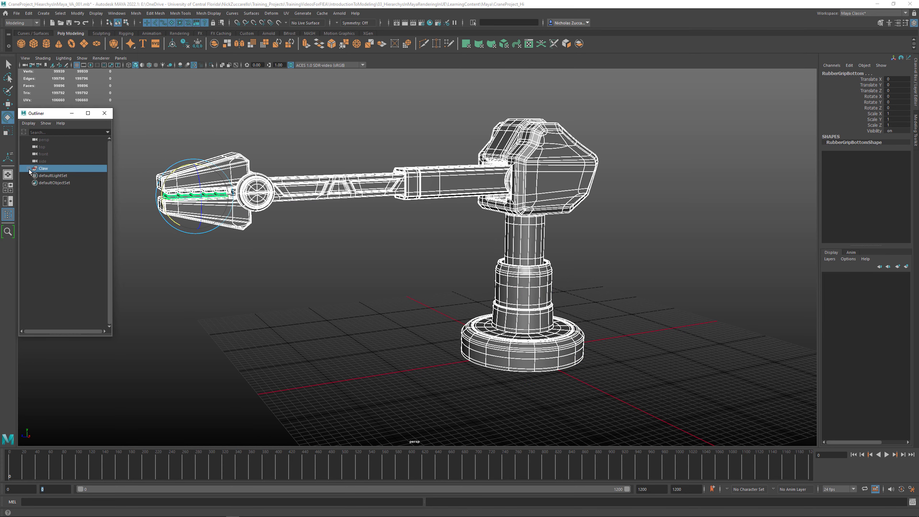
shift+click(29, 168)
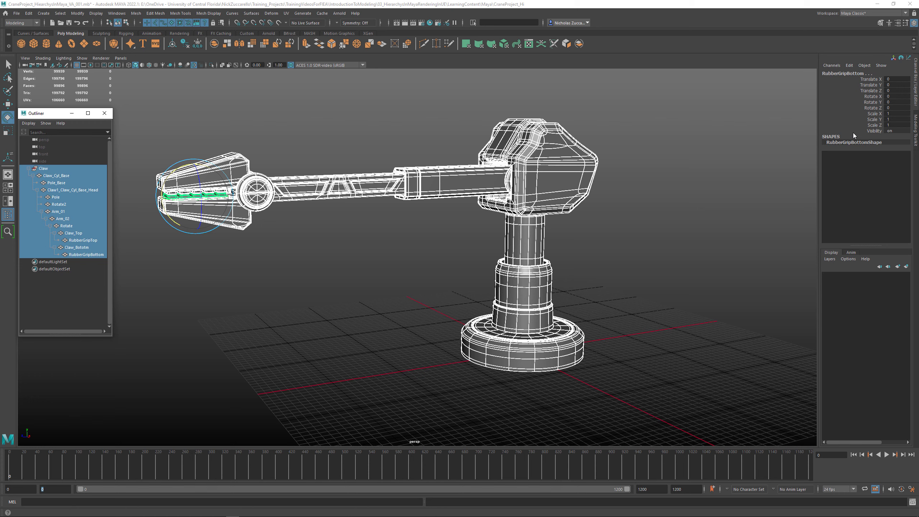
Key the Translate and Rotate X, Y and Z channels of all selected crane parts at frame 0.
key(w)
click(871, 79)
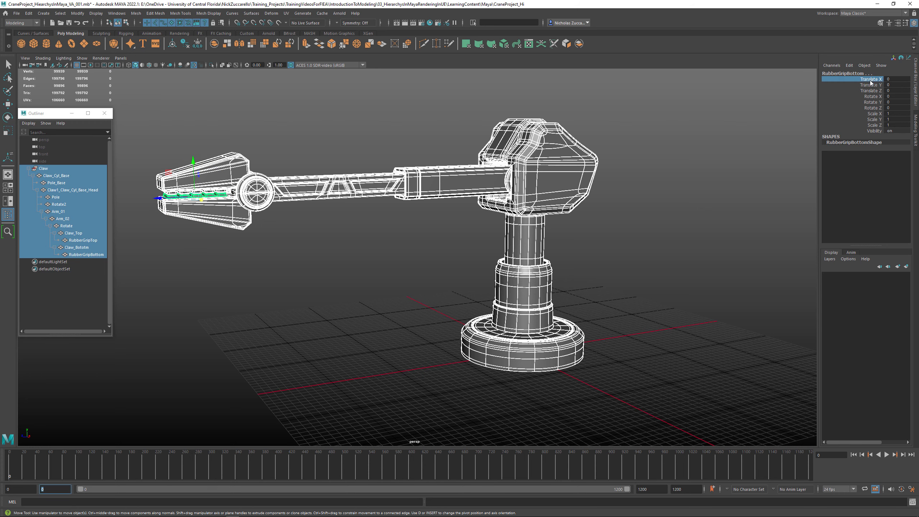
shift+click(876, 108)
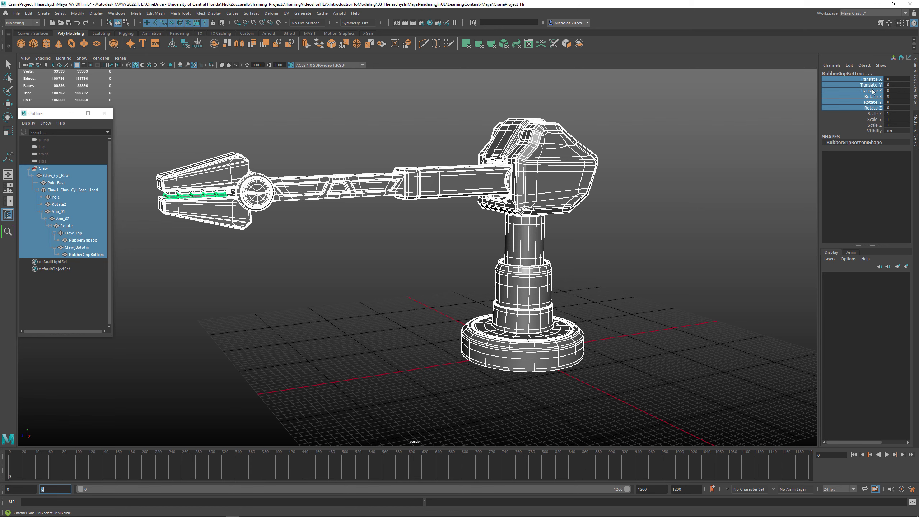
right_click(873, 82)
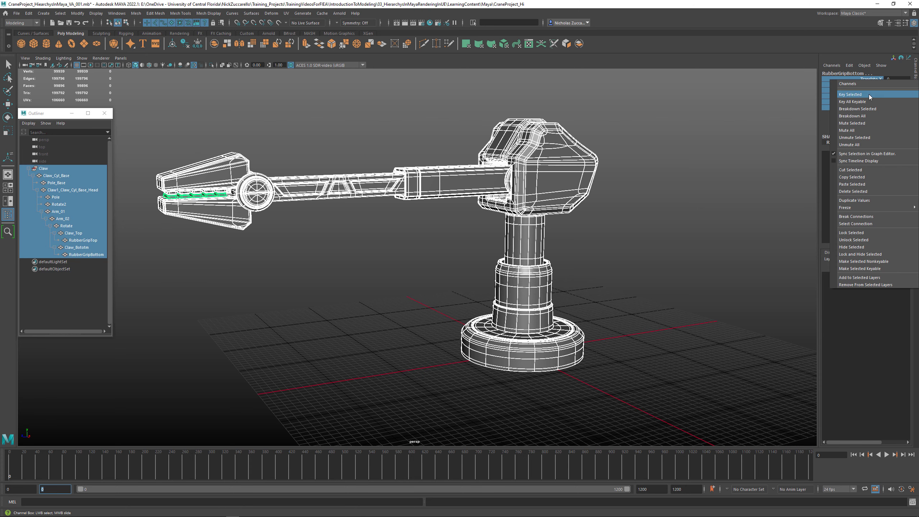
click(870, 95)
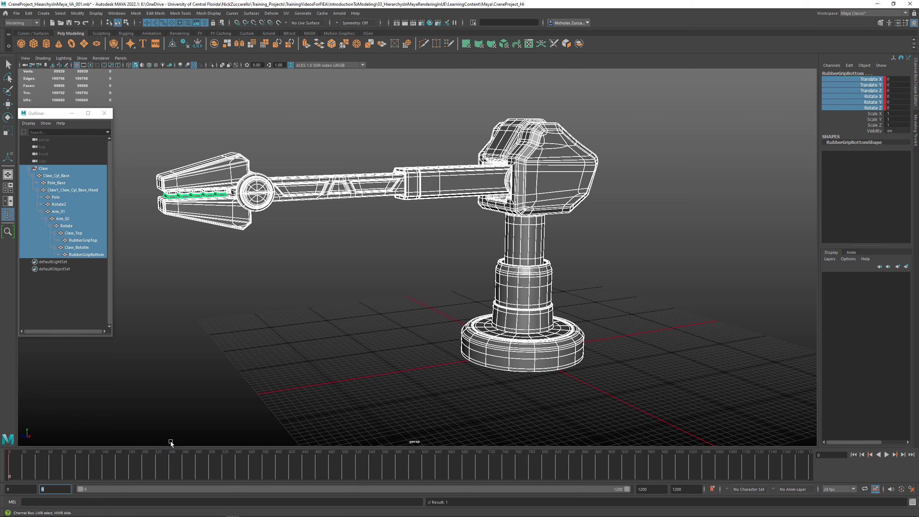
Key the same Translate and Rotate channels of all selected crane parts at frame 1200.
key(alt+v)
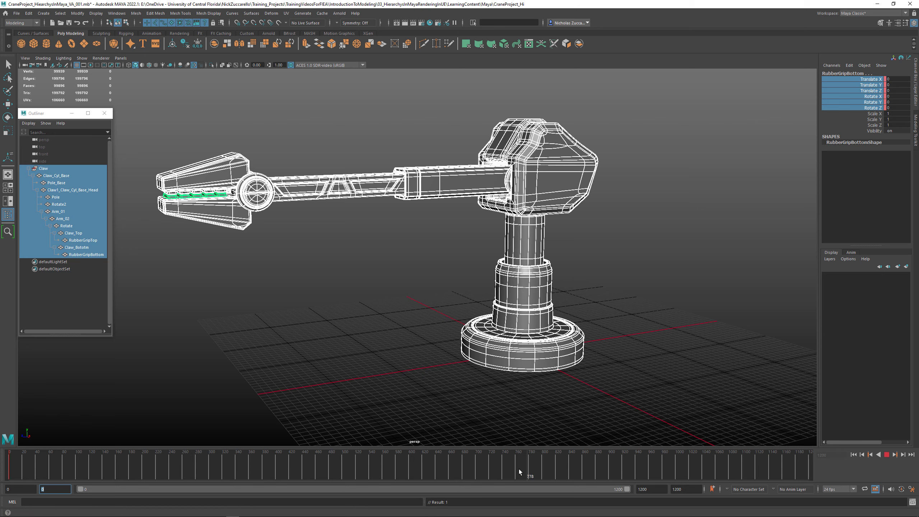
key(alt+v)
right_click(871, 111)
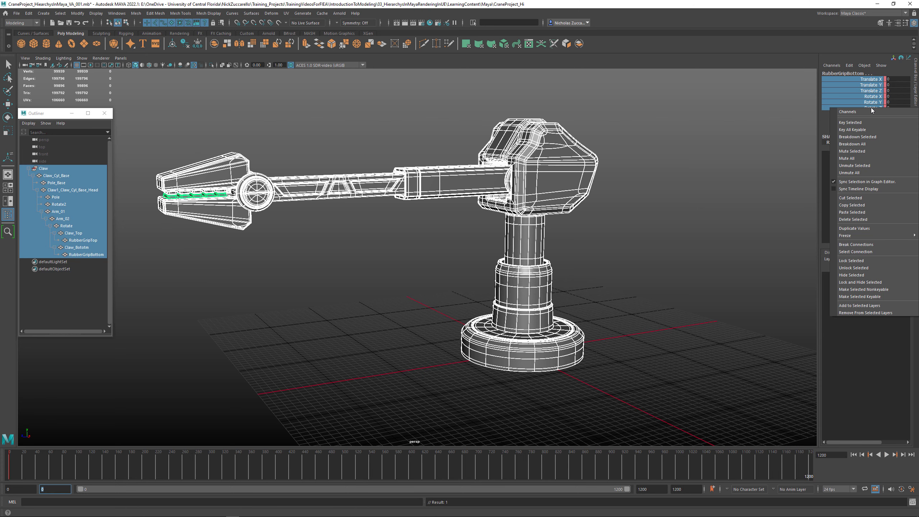
click(851, 122)
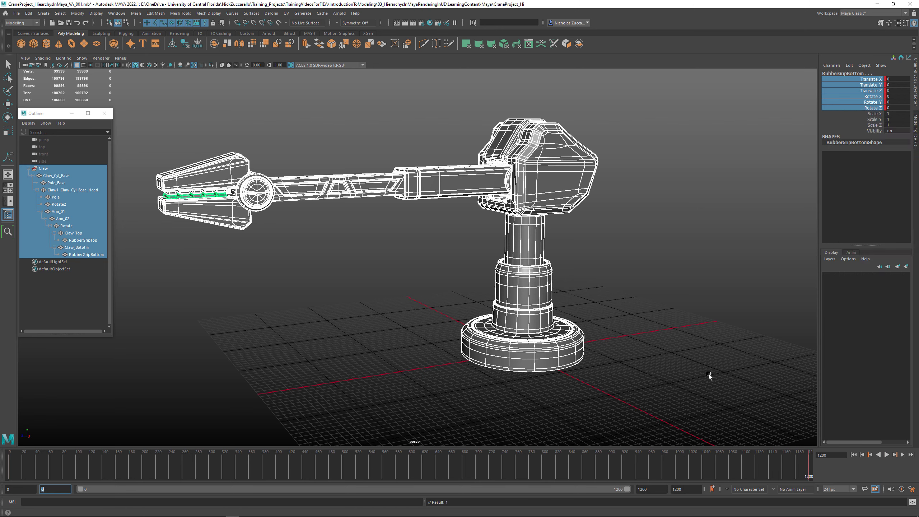
Go to frame 381 and raise Arm_01 by rotating it to about -22 degrees in X.
key(alt+v)
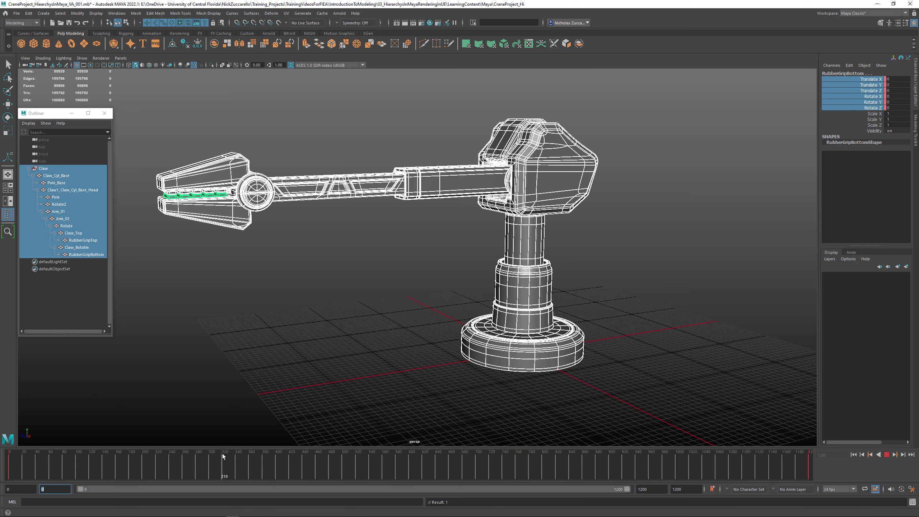
key(alt+v)
alt+drag(386, 273, 434, 307)
alt+right_drag(434, 308, 379, 311)
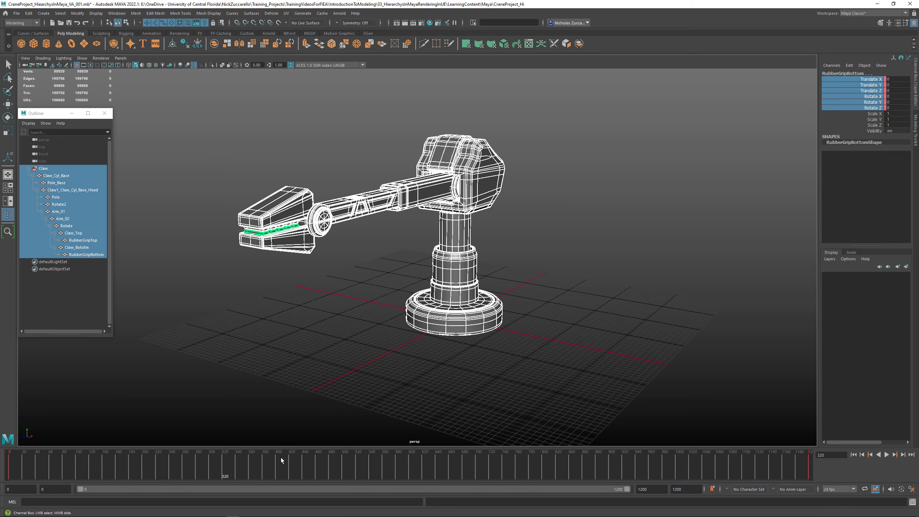
click(263, 465)
alt+drag(440, 226, 466, 245)
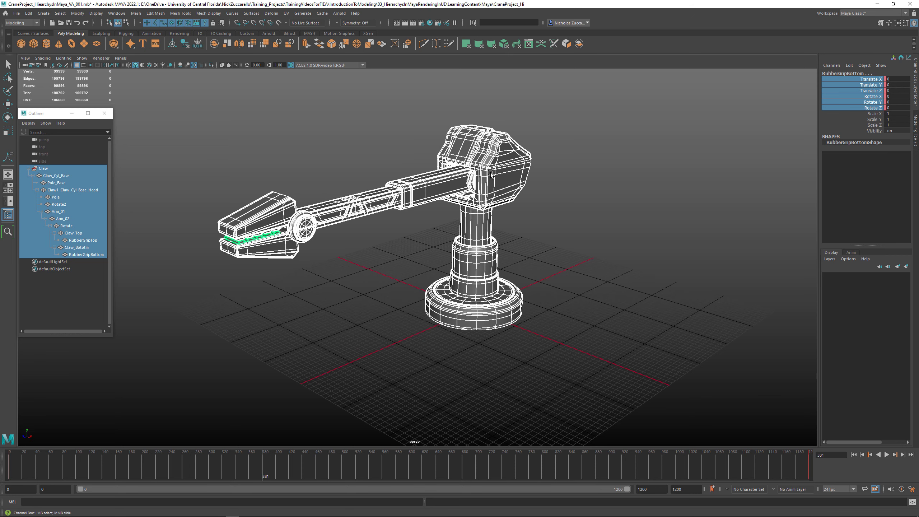
key(5)
click(451, 176)
key(e)
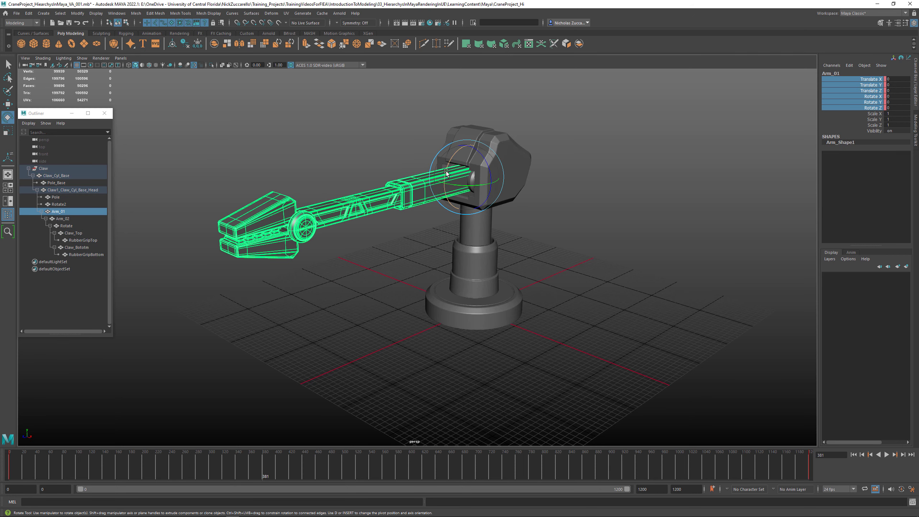
drag(446, 173, 446, 160)
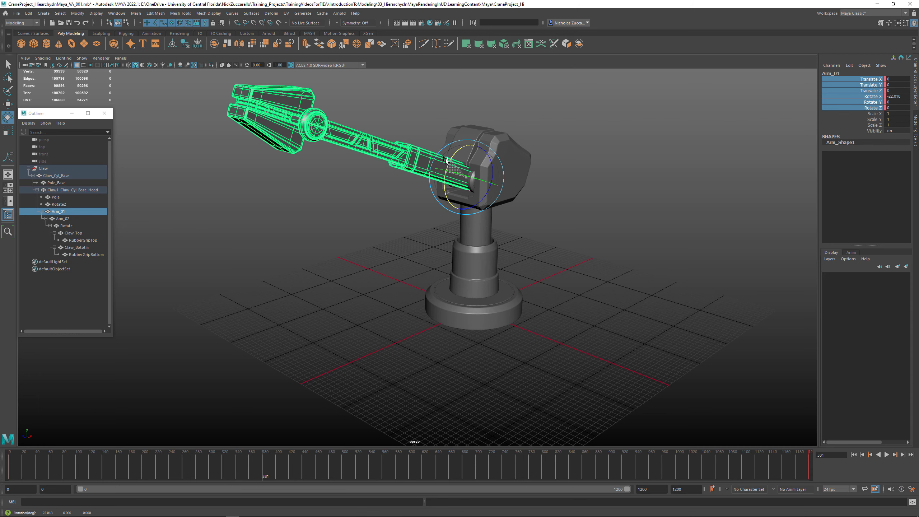
Retract Arm_02 into Arm_01 by moving it to a Translate Z of about -85.5.
click(366, 144)
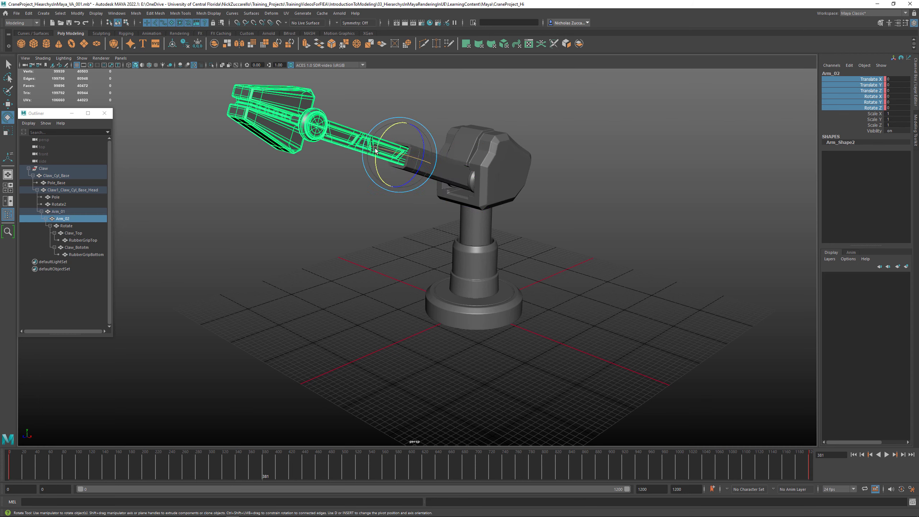
key(w)
drag(385, 146, 417, 168)
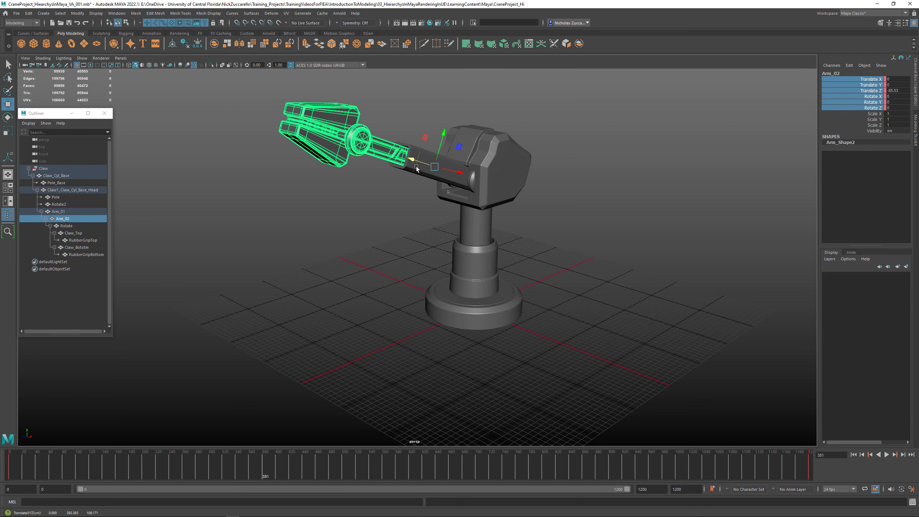
Tilt the claw by rotating the Rotate part to about 29 degrees in X.
click(362, 136)
key(e)
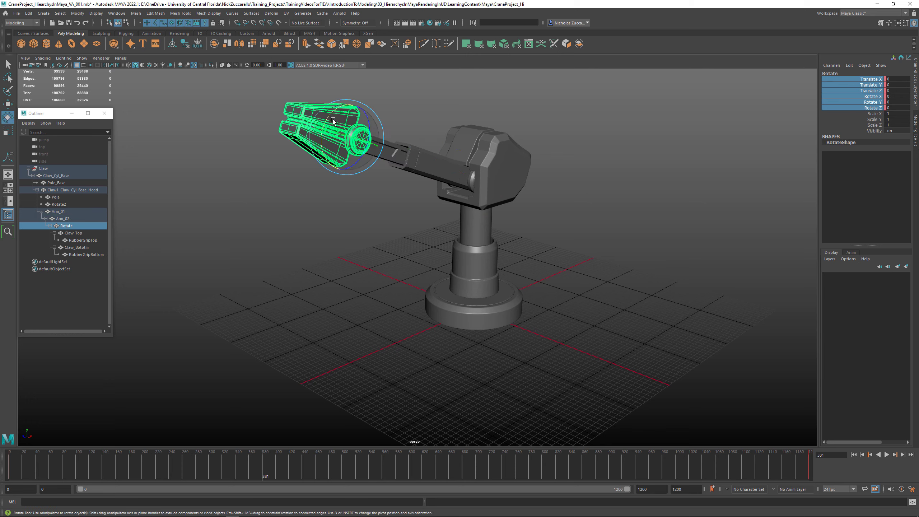
drag(333, 122, 321, 135)
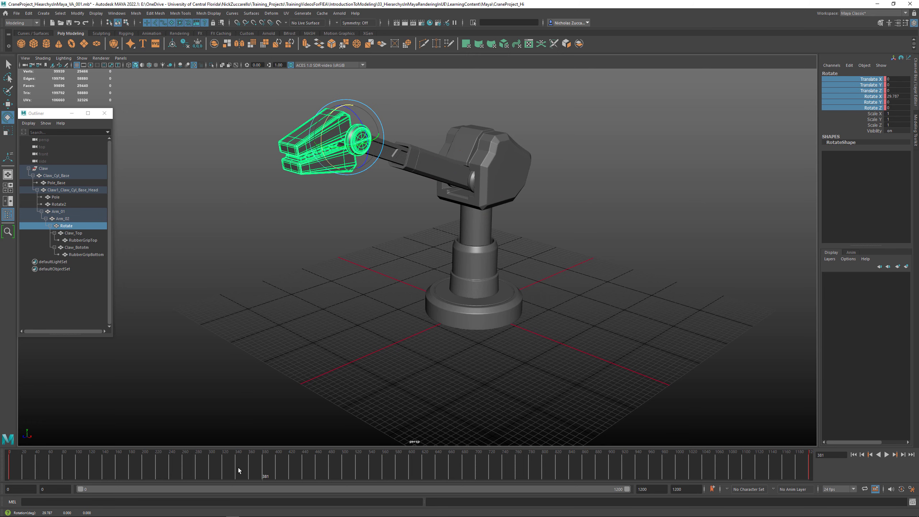
Return to frame 0 and play back the animation.
drag(285, 464, 8, 463)
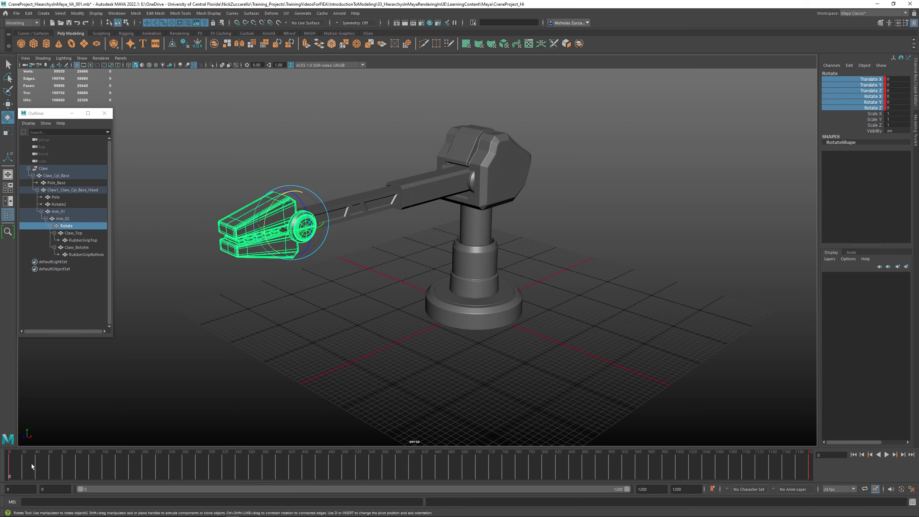
key(alt+v)
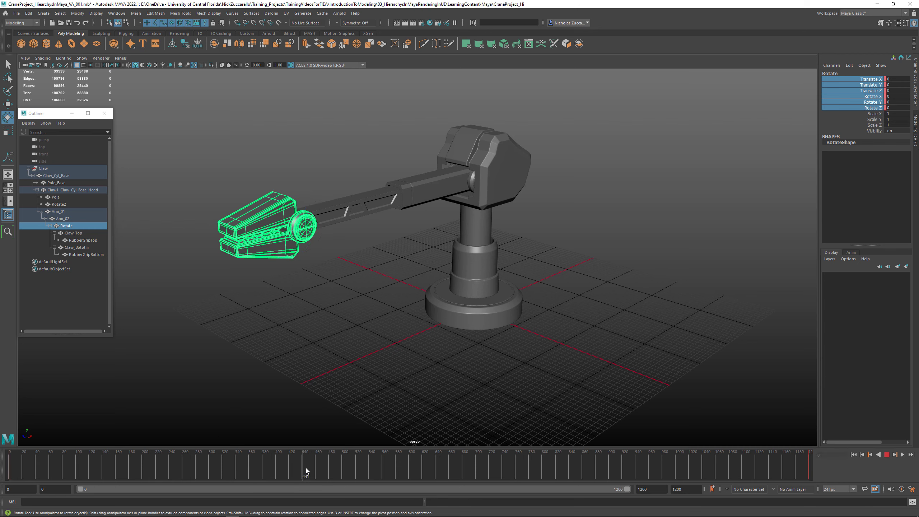
Go to frame 300 and turn Claw1_Claw_Cyl_Base_Head to a Rotate Y of 90.
click(208, 472)
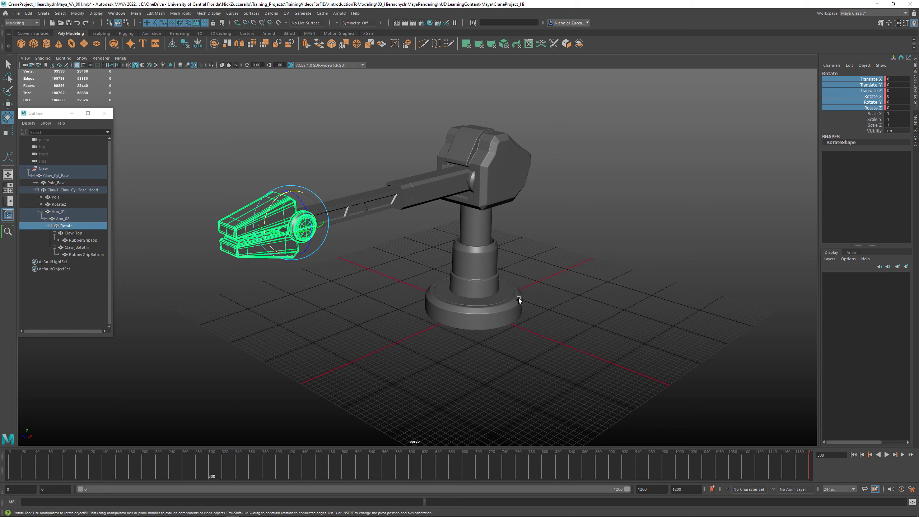
click(498, 193)
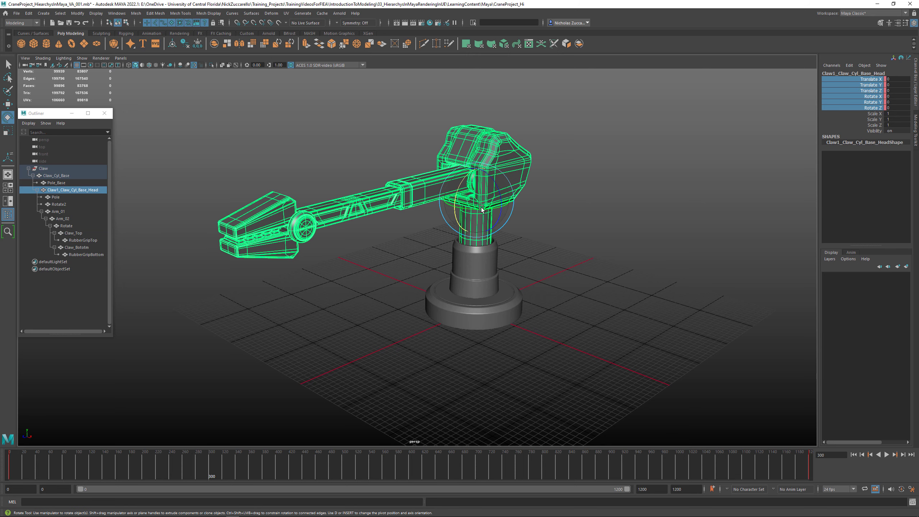
drag(473, 209, 520, 215)
double_click(896, 102)
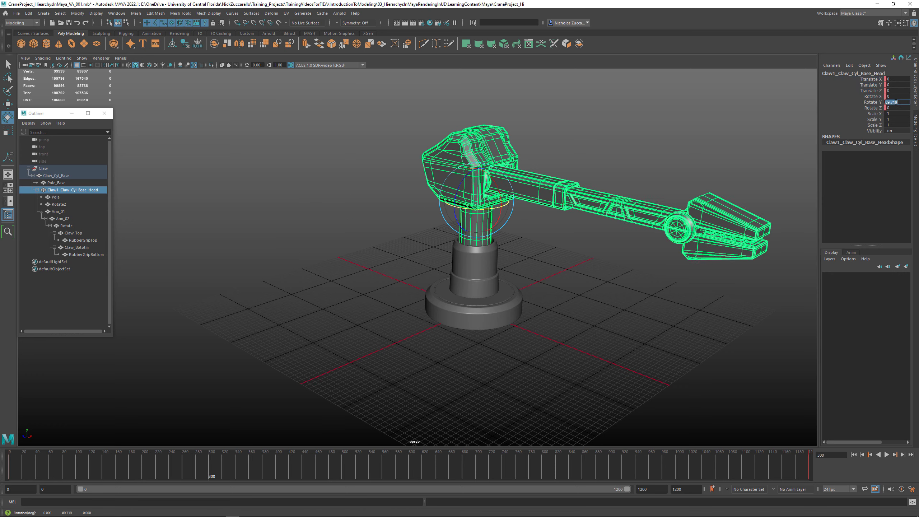
text(90)
key(Return)
Key only the Rotate Y channel of Claw1_Claw_Cyl_Base_Head at frame 300.
drag(877, 110, 868, 84)
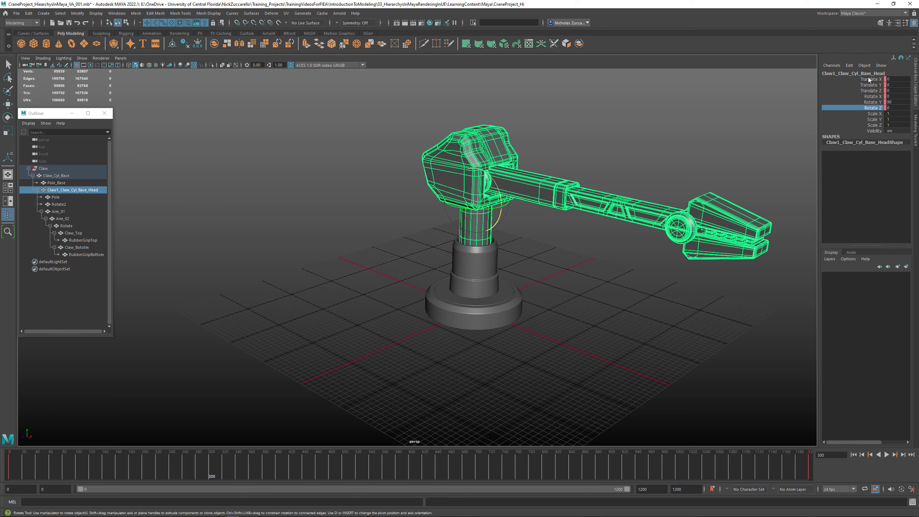
click(875, 102)
right_click(875, 104)
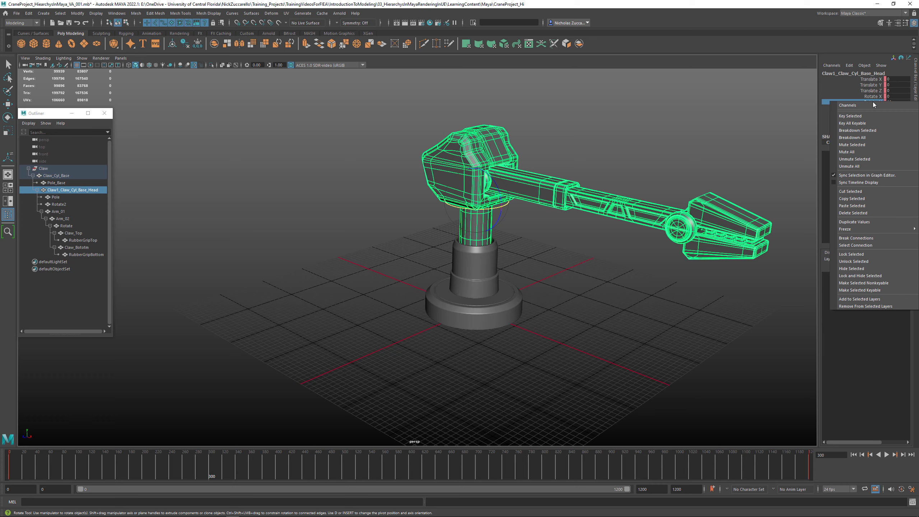
click(865, 115)
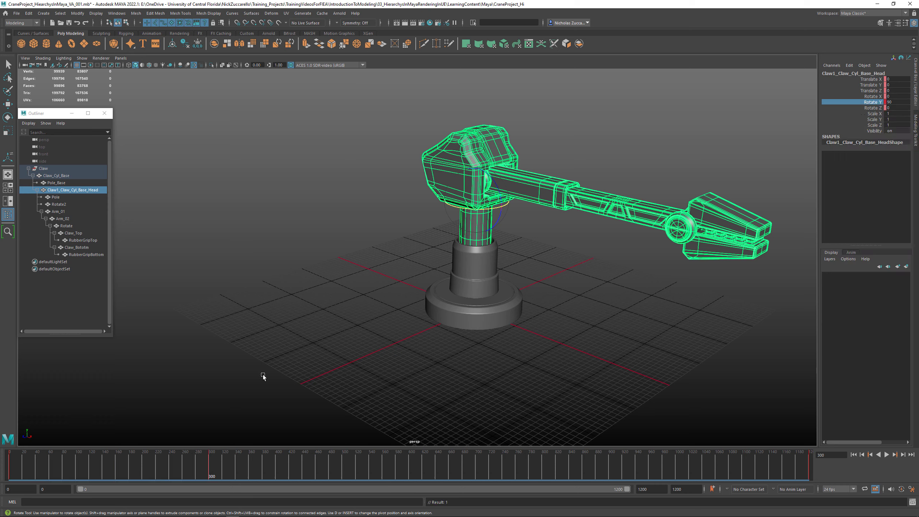
Play the animation from frame 0 to check the crane head's rotation, and stop playback.
drag(200, 466, 9, 465)
click(886, 455)
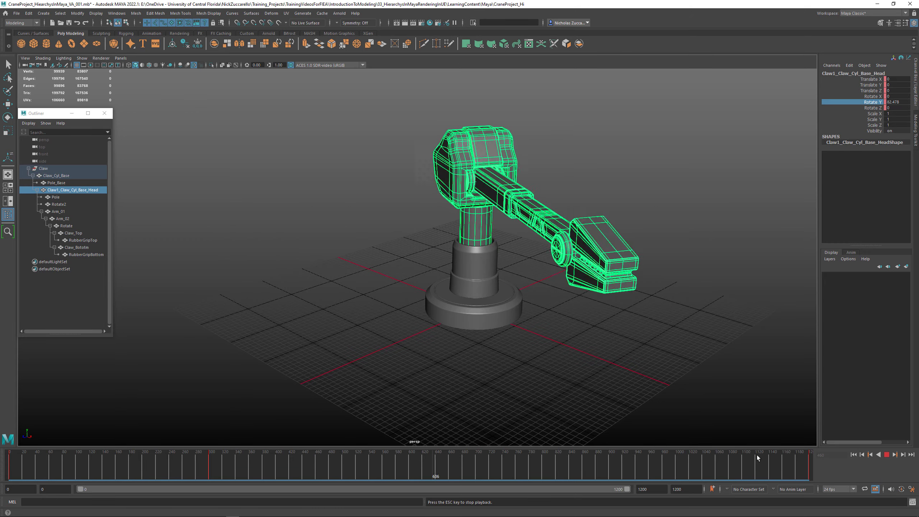
click(886, 454)
Key the Translate Y channel of Claw1_Claw_Cyl_Base_Head at frame 300.
drag(233, 466, 210, 464)
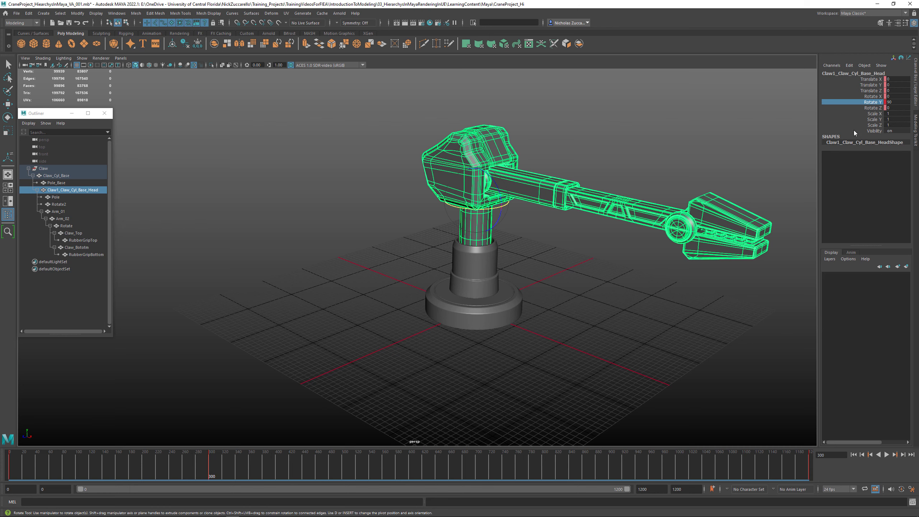
key(w)
click(872, 85)
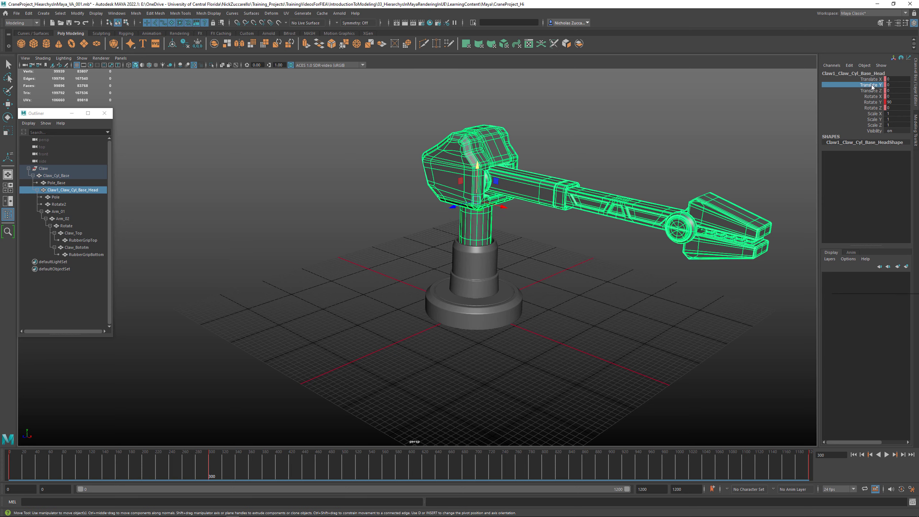
right_click(872, 87)
click(868, 100)
Go to frame 600 and lower Claw1_Claw_Cyl_Base_Head onto the base with a Translate Y of -70.
drag(213, 474, 409, 481)
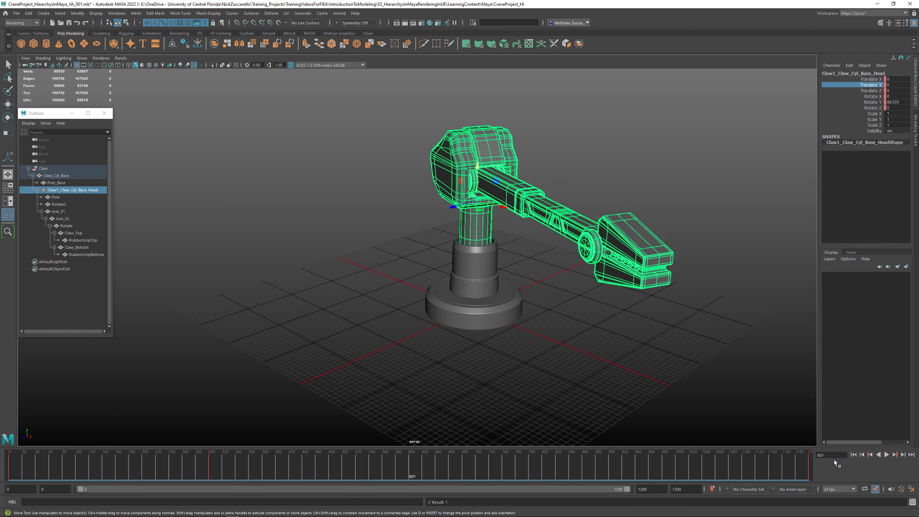
click(871, 455)
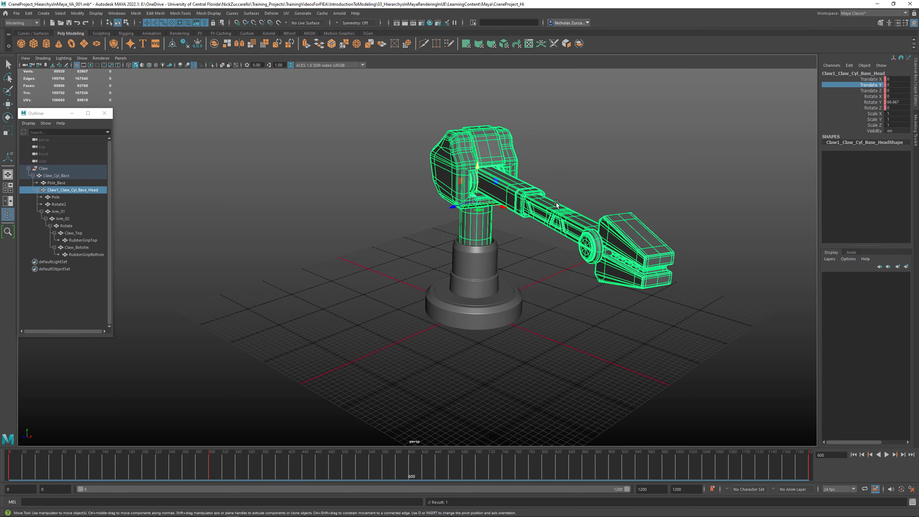
drag(481, 166, 568, 203)
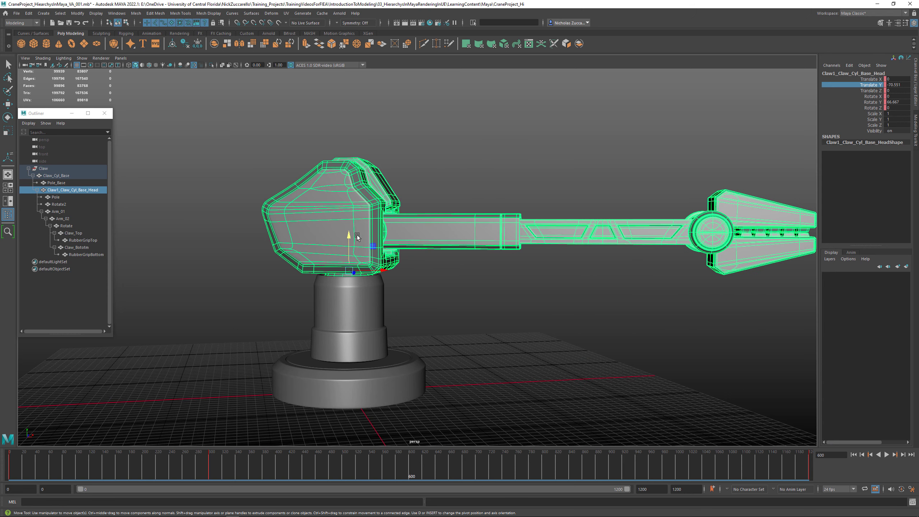
drag(349, 237, 349, 235)
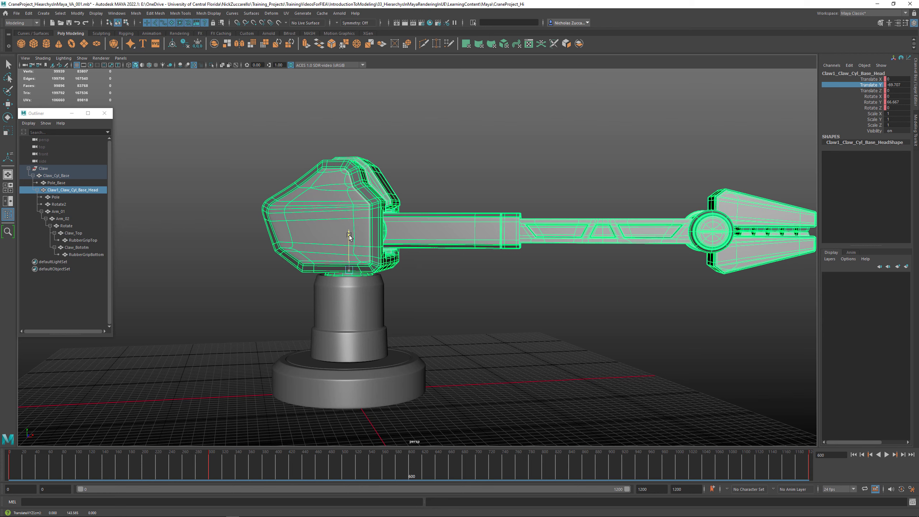
double_click(902, 85)
text(-70)
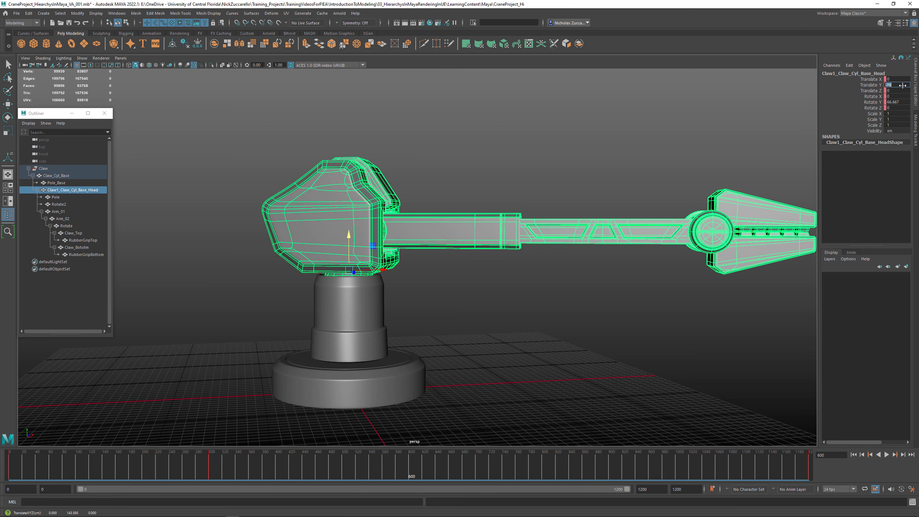
Key the Translate Y channel of Claw1_Claw_Cyl_Base_Head at frame 600.
click(870, 84)
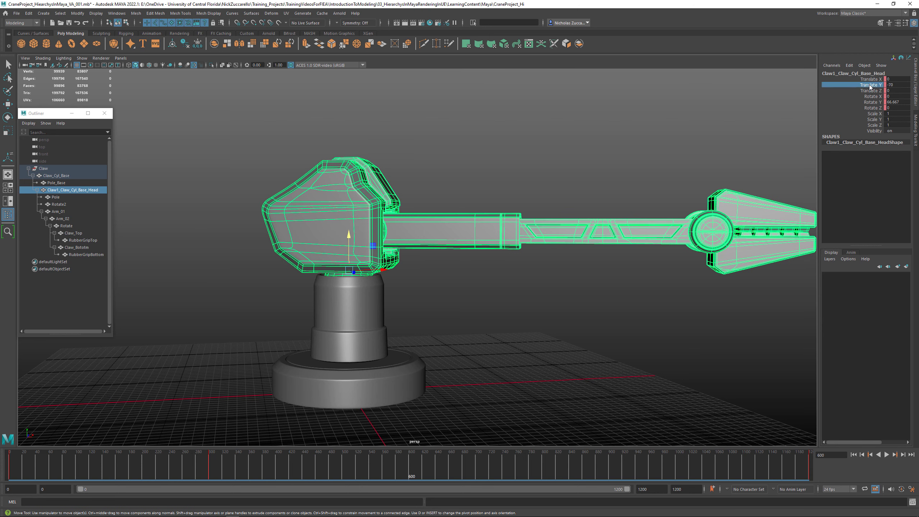
right_click(870, 84)
click(865, 99)
Review the head's motion by scrubbing from frame 600 to 1199 and playing the animation, ending at frame 0.
drag(421, 470, 808, 453)
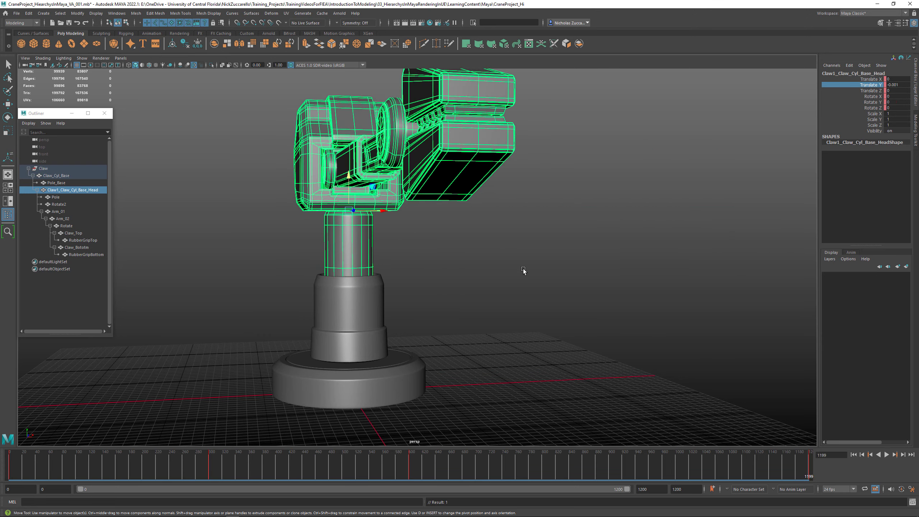
alt+drag(523, 269, 681, 469)
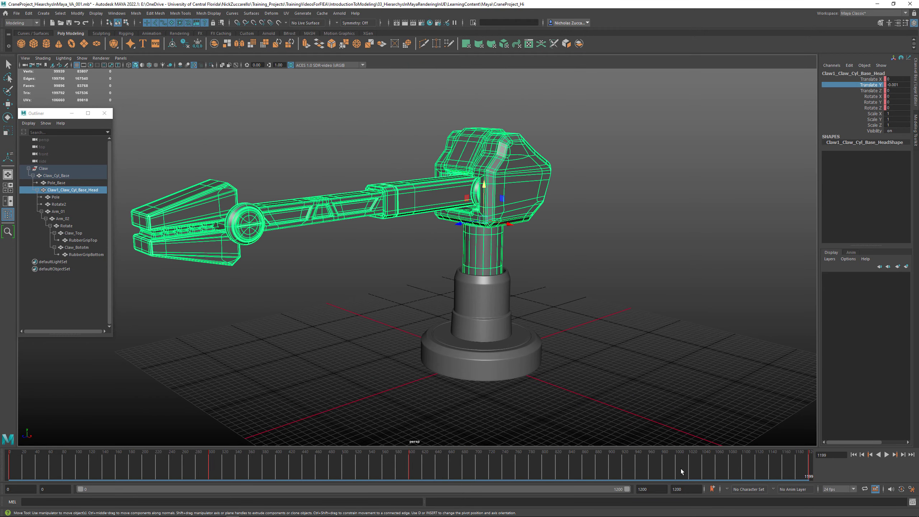
click(887, 456)
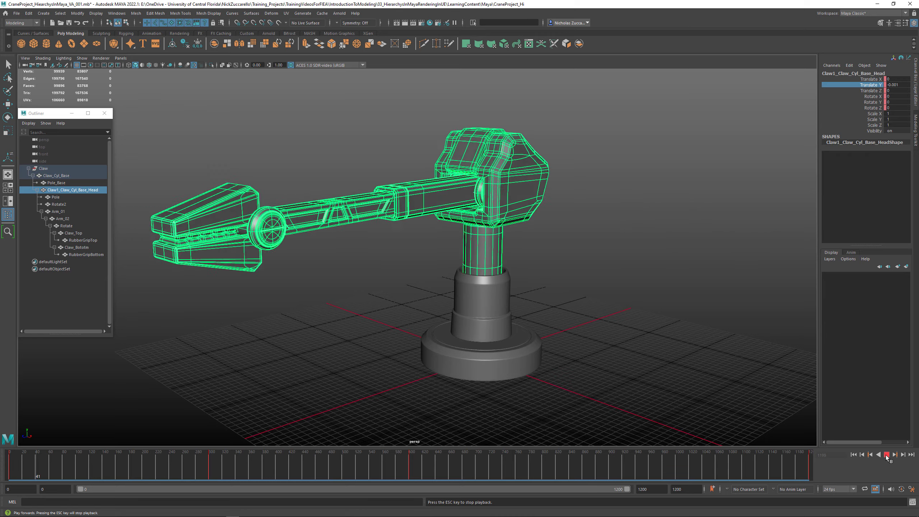
click(10, 464)
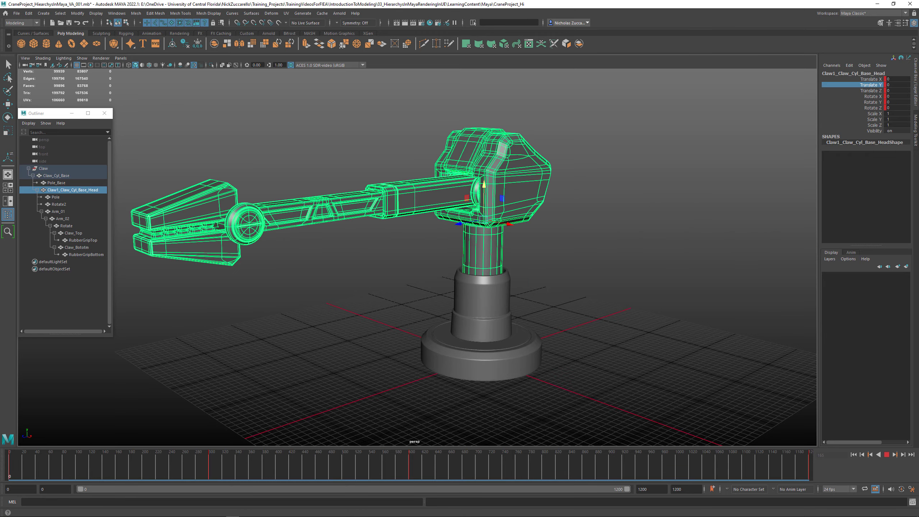
click(499, 369)
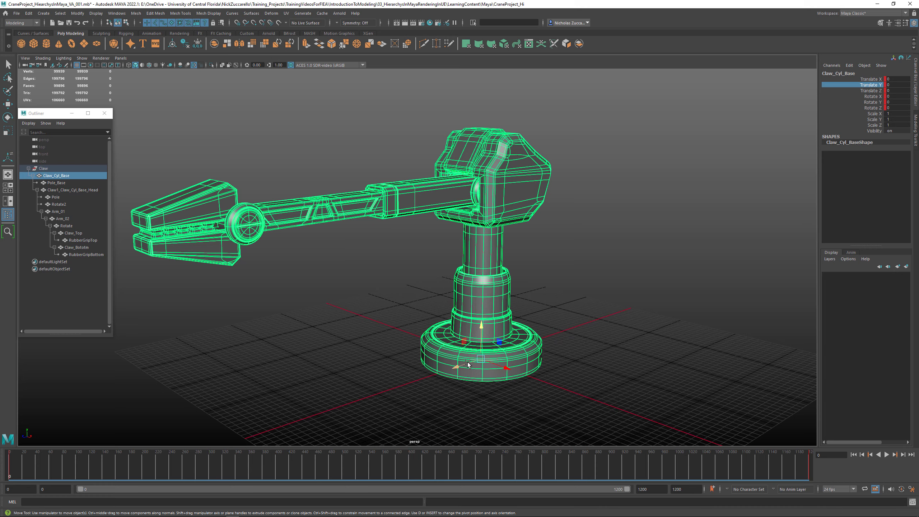
mouse_move(468, 364)
mouse_down()
mouse_move(410, 373)
mouse_move(366, 395)
mouse_move(471, 348)
mouse_up()
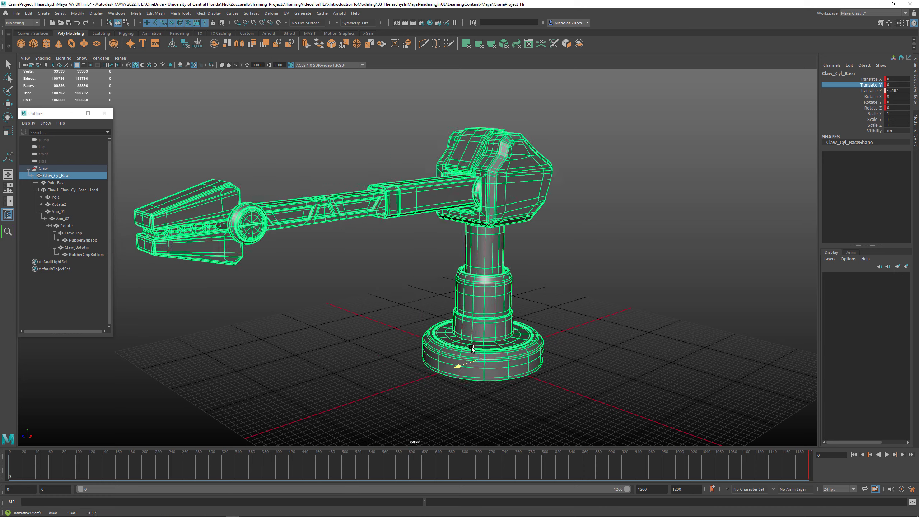
key(ctrl+z)
key(ctrl+z)
key(ctrl+z)
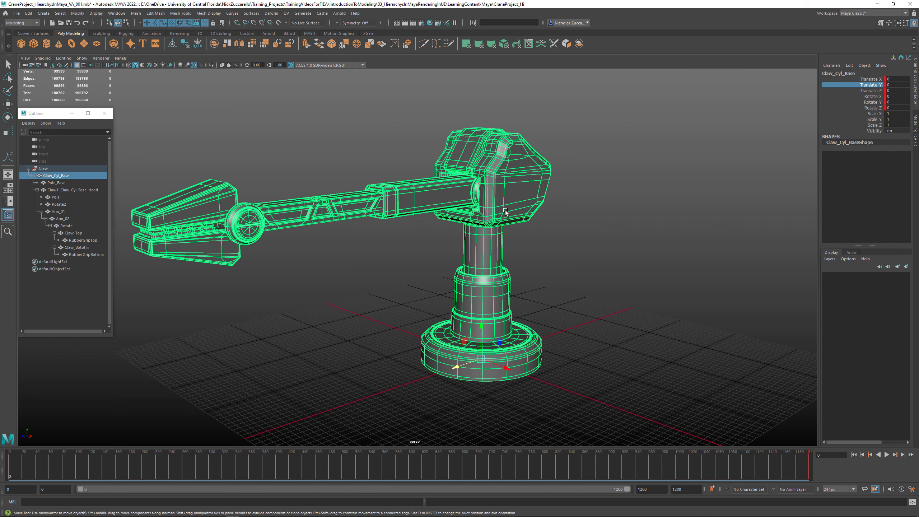
Select Claw1_Claw_Cyl_Base_Head and compare its poses at frames 300 and 600, ending on frame 600.
mouse_move(159, 475)
mouse_down()
mouse_move(443, 463)
mouse_move(398, 465)
mouse_move(408, 466)
mouse_up()
click(477, 217)
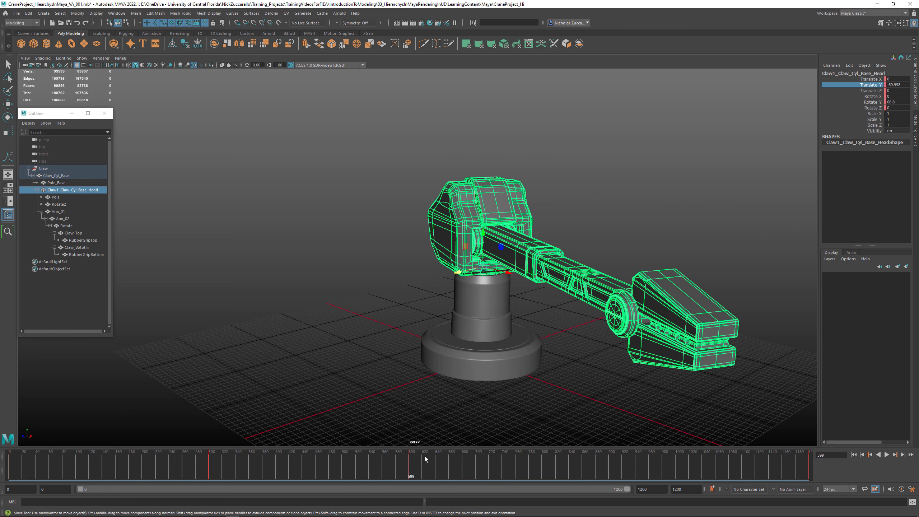
click(894, 454)
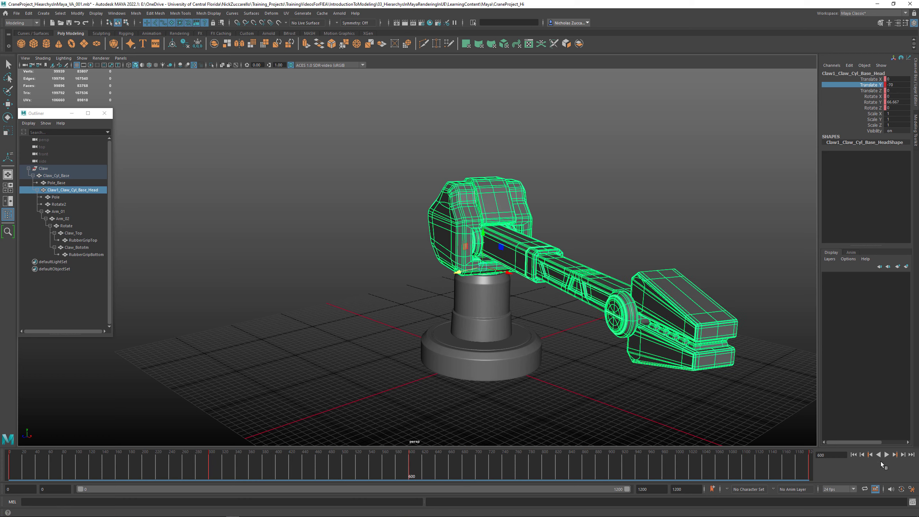
click(871, 455)
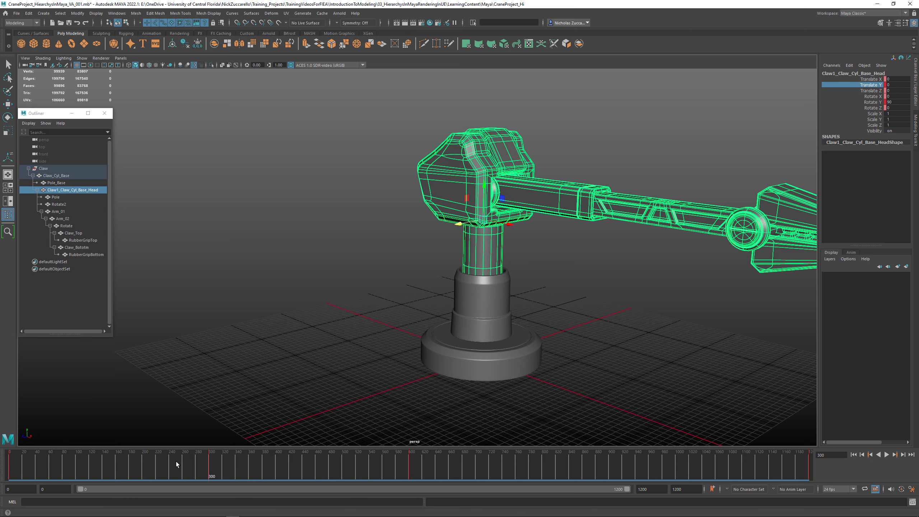
click(895, 455)
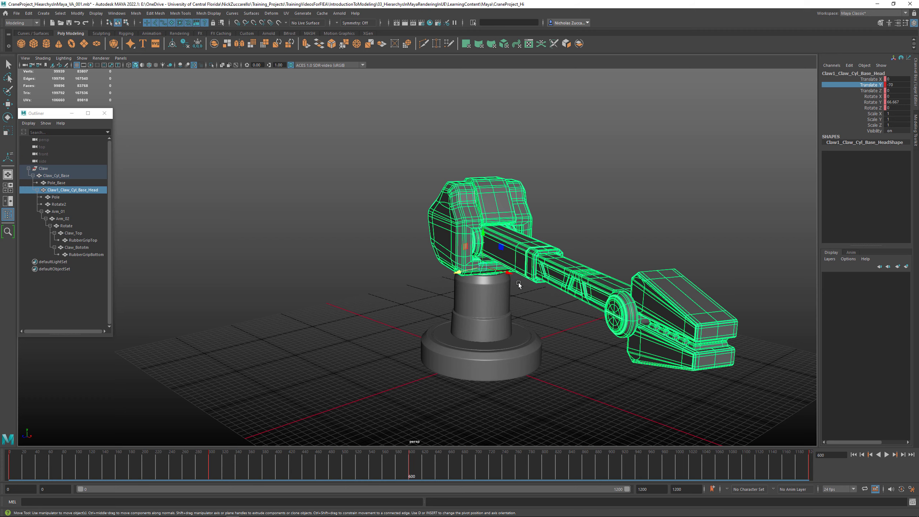
Try to retract Arm_02 into Arm_01 along its own Z axis at frame 600.
click(564, 272)
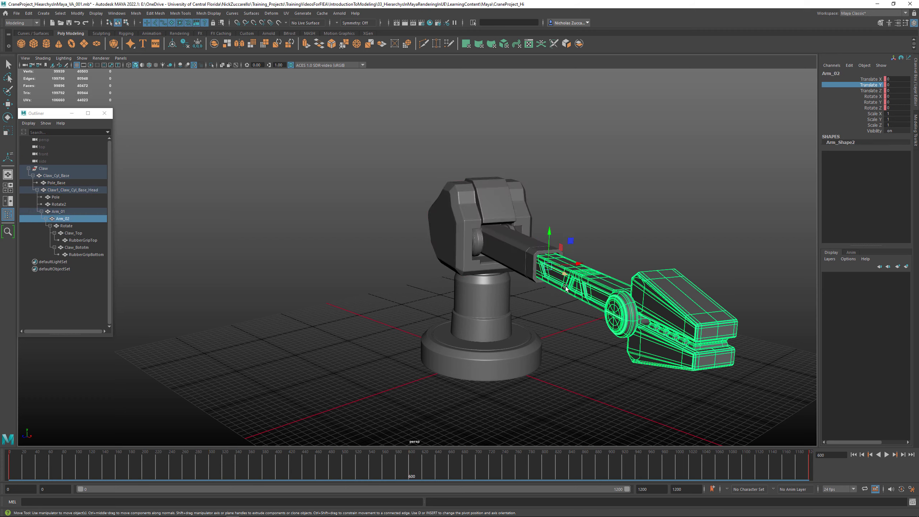
click(874, 91)
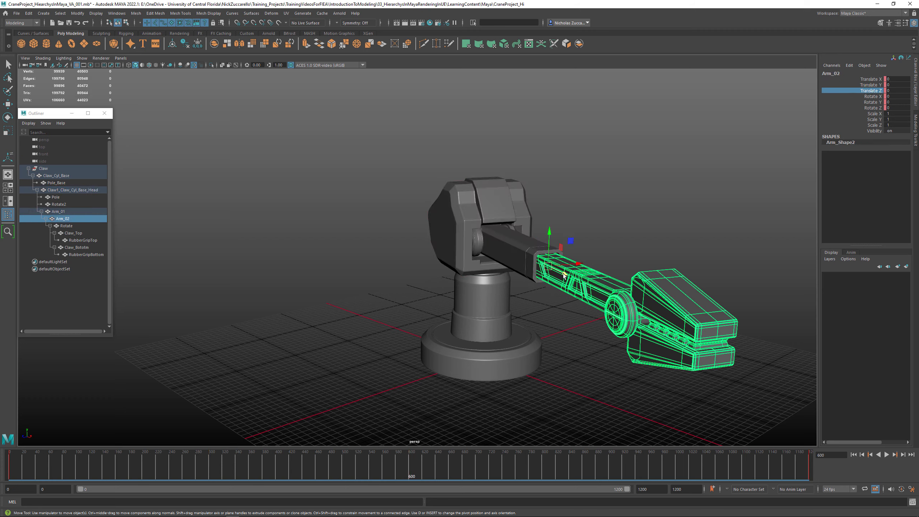
drag(563, 274, 544, 266)
key(ctrl+z)
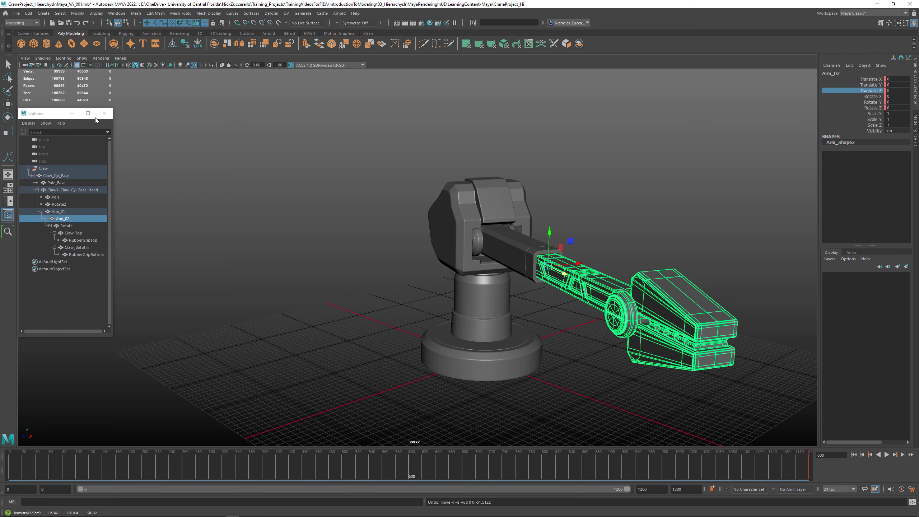
Open the Move Tool's settings and set its axis orientation to World.
double_click(8, 104)
drag(652, 186, 165, 115)
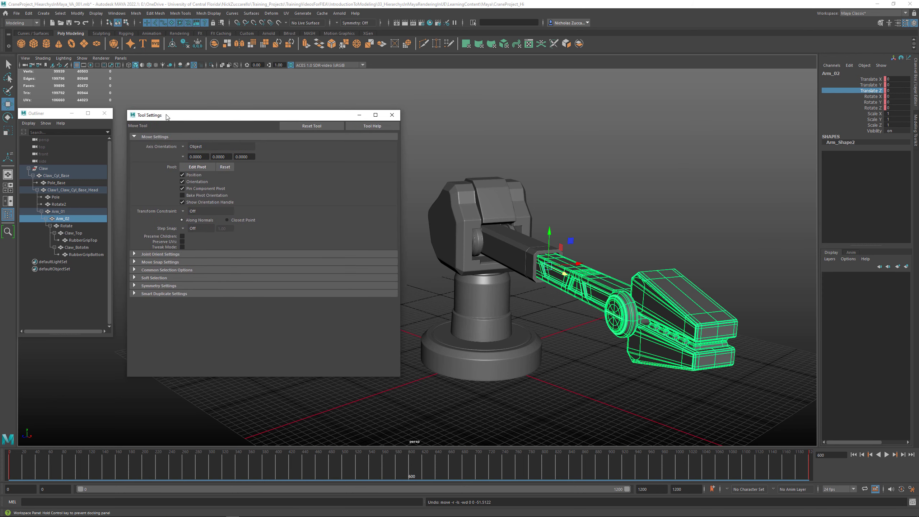
click(190, 146)
click(197, 156)
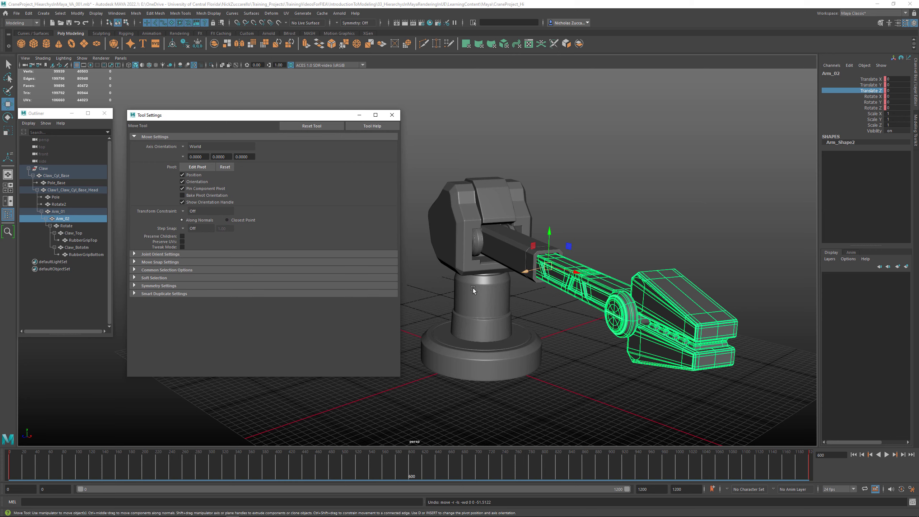
Set the Move Tool's axis orientation to Object and try retracting Arm_02 along its own Z axis at frame 600.
click(183, 147)
click(192, 152)
drag(565, 276, 533, 264)
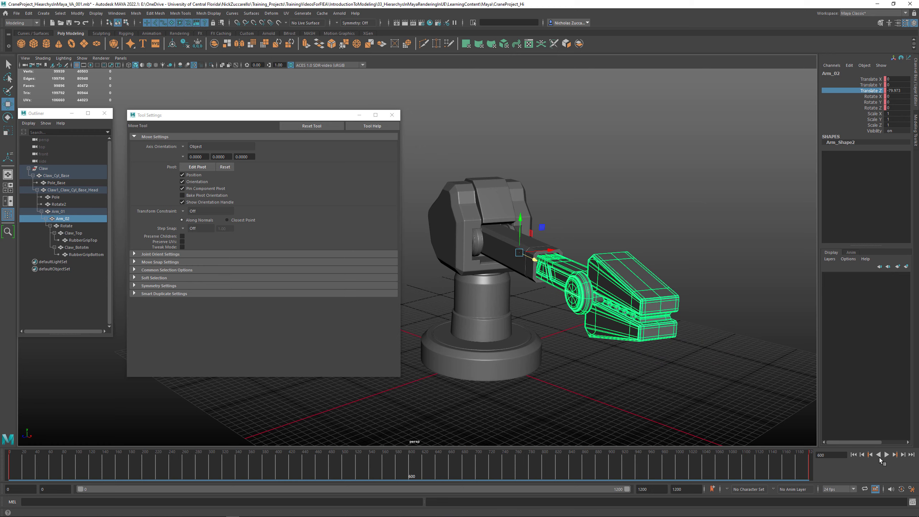
Discard the unkeyed retraction of Arm_02 and key its Translate Z at 0 on frame 600.
click(904, 456)
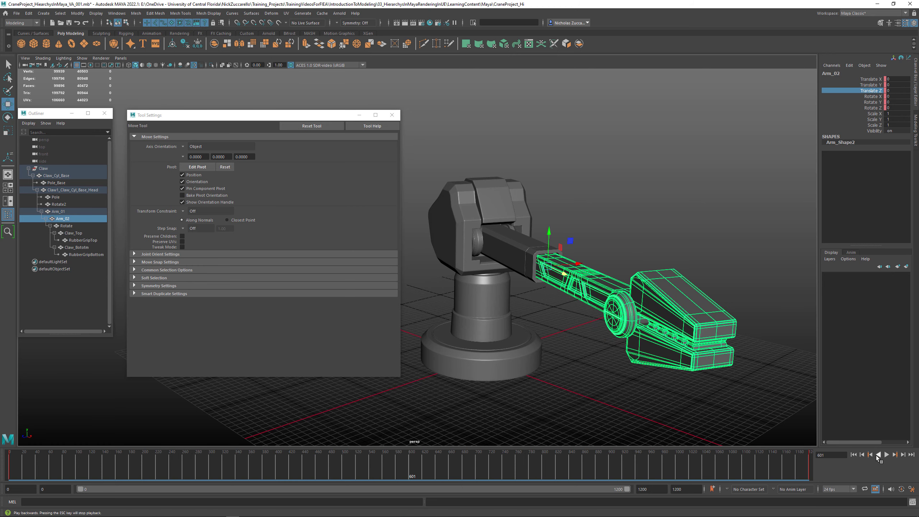
click(863, 455)
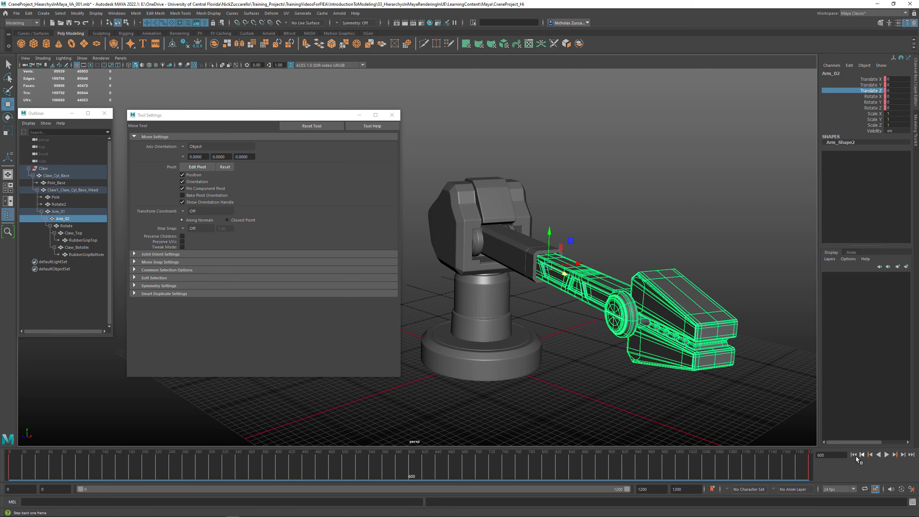
right_click(880, 94)
click(902, 104)
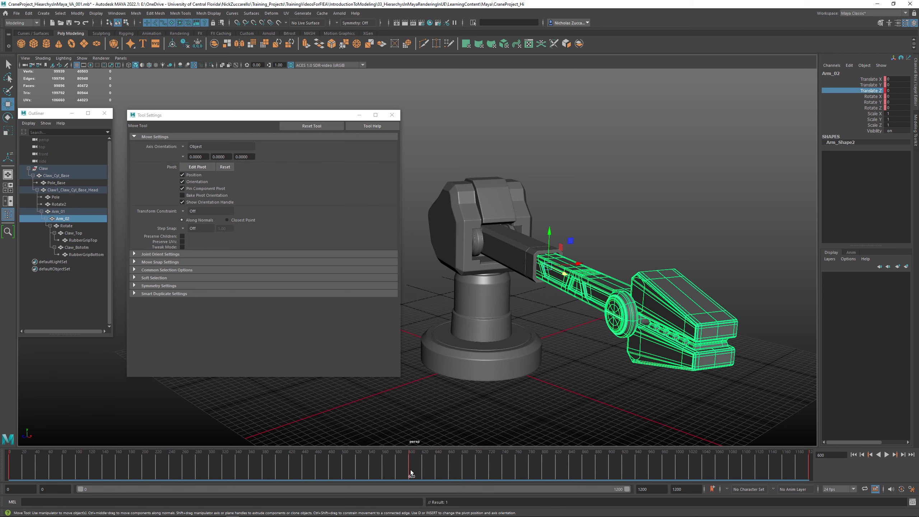
At frame 900, retract Arm_02 into Arm_01 with a Translate Z of -175 and key that channel.
drag(409, 471, 608, 475)
click(393, 115)
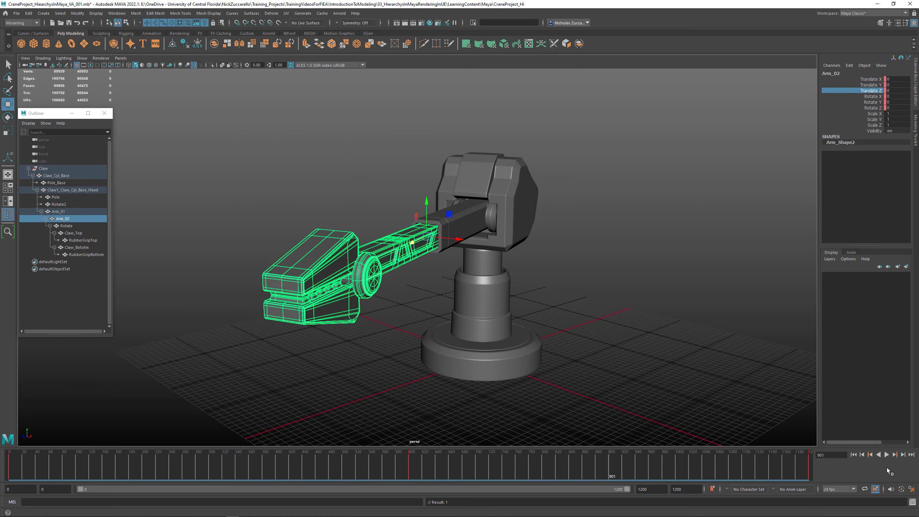
click(862, 455)
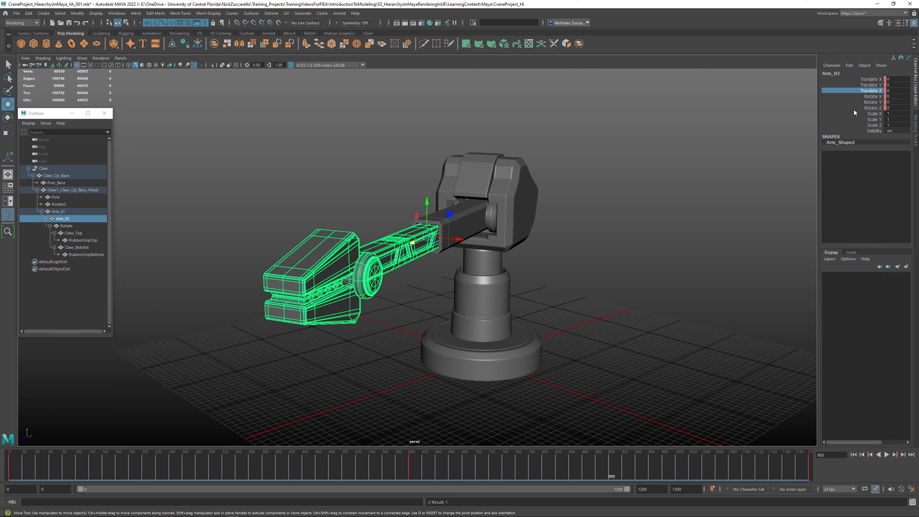
drag(413, 243, 441, 235)
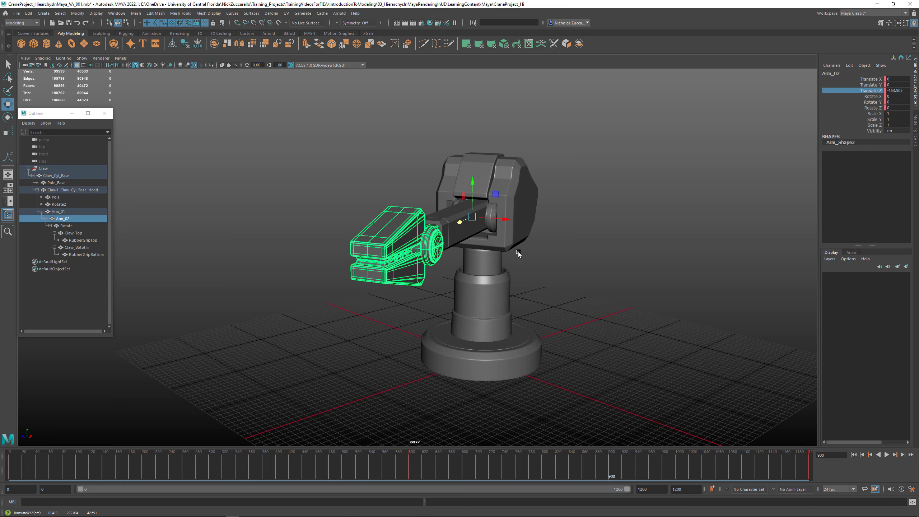
mouse_move(519, 252)
alt+mouse_down()
mouse_move(461, 260)
mouse_move(524, 247)
alt+mouse_up()
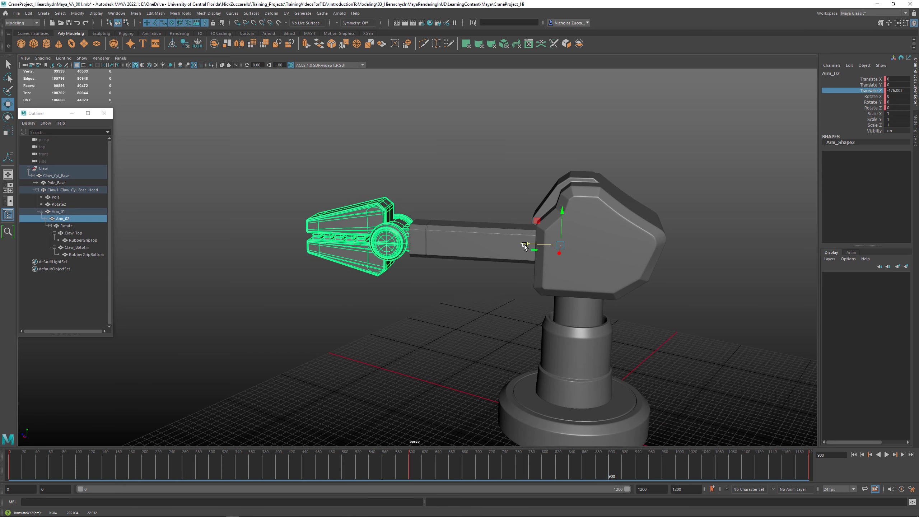
double_click(907, 91)
text(-17)
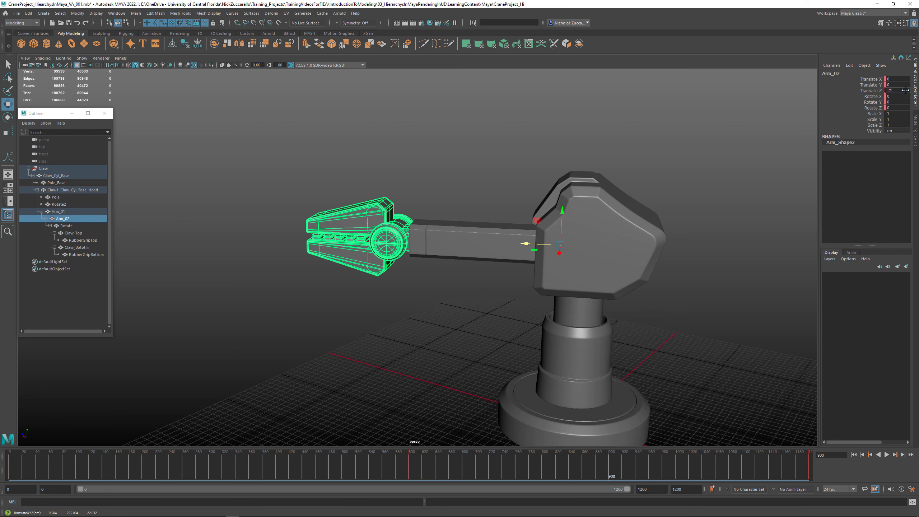
text(5)
key(Return)
click(872, 90)
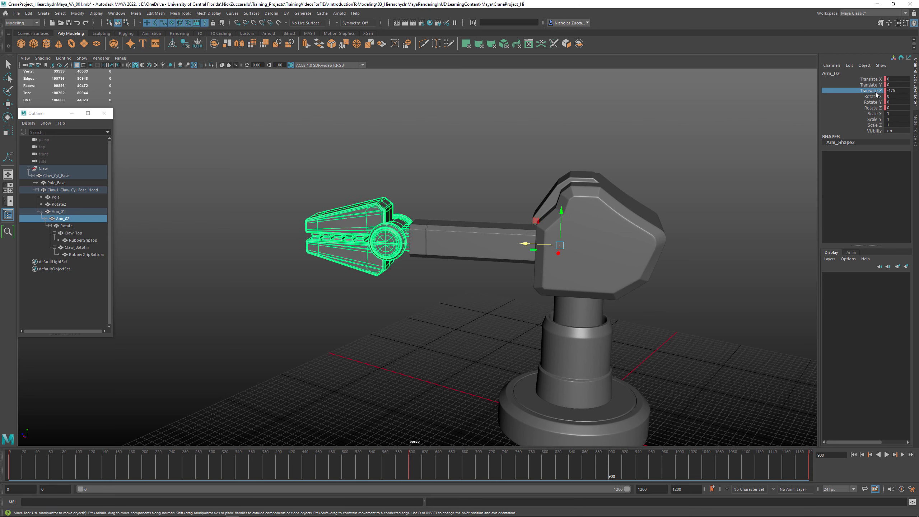
right_click(872, 91)
Play back the animation to review the arm's motion, checking the pose at frame 600 and stopping near frame 300.
key(alt+v)
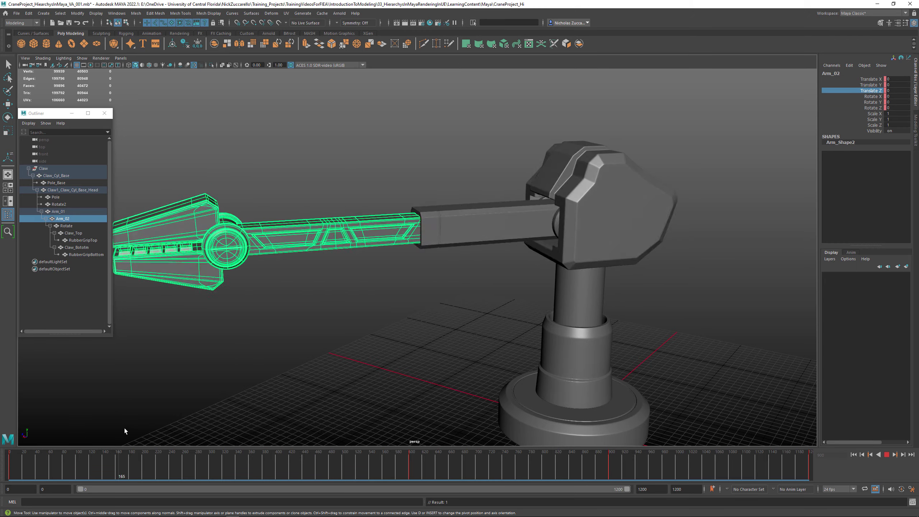
click(434, 454)
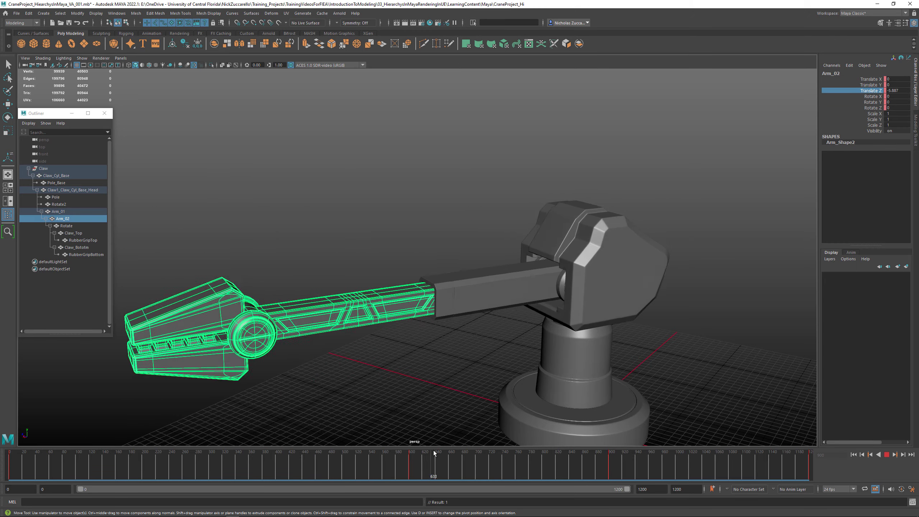
mouse_move(434, 453)
mouse_down()
mouse_move(609, 465)
mouse_move(409, 459)
mouse_up()
alt+middle_drag(460, 371, 459, 326)
alt+drag(459, 326, 440, 354)
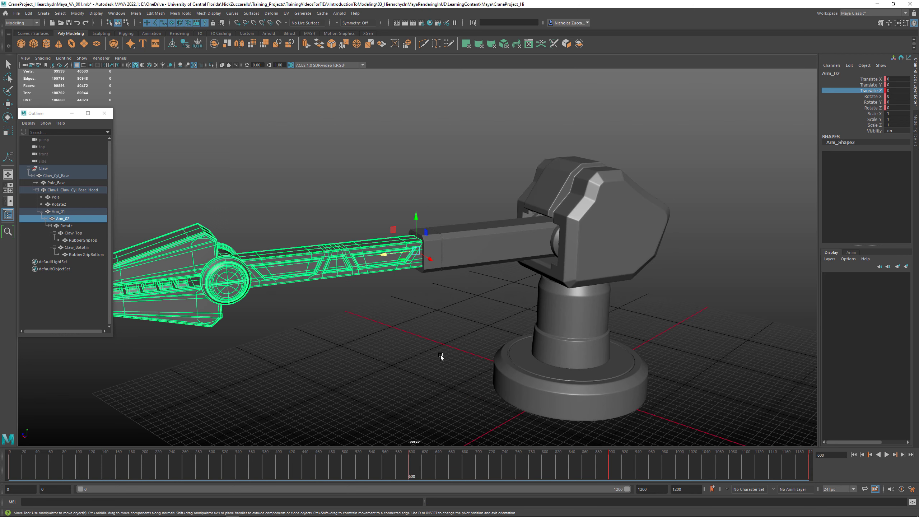
key(alt+v)
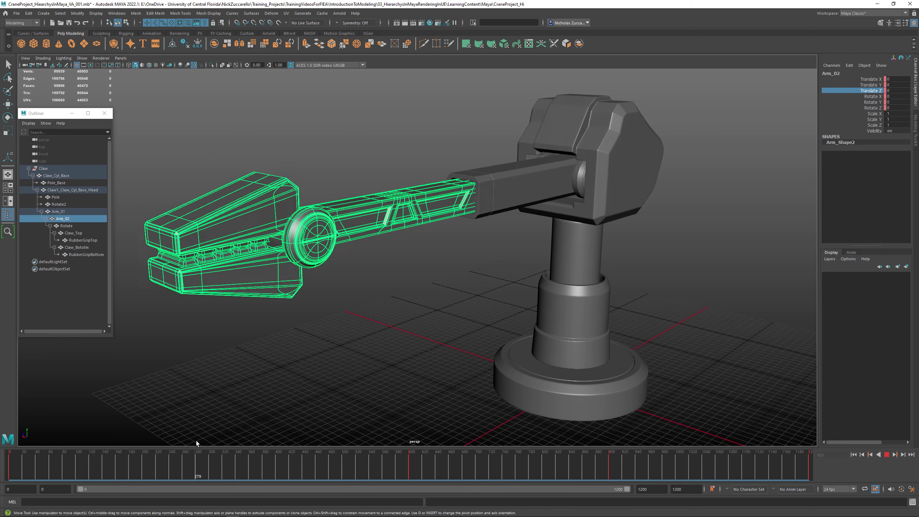
key(alt+v)
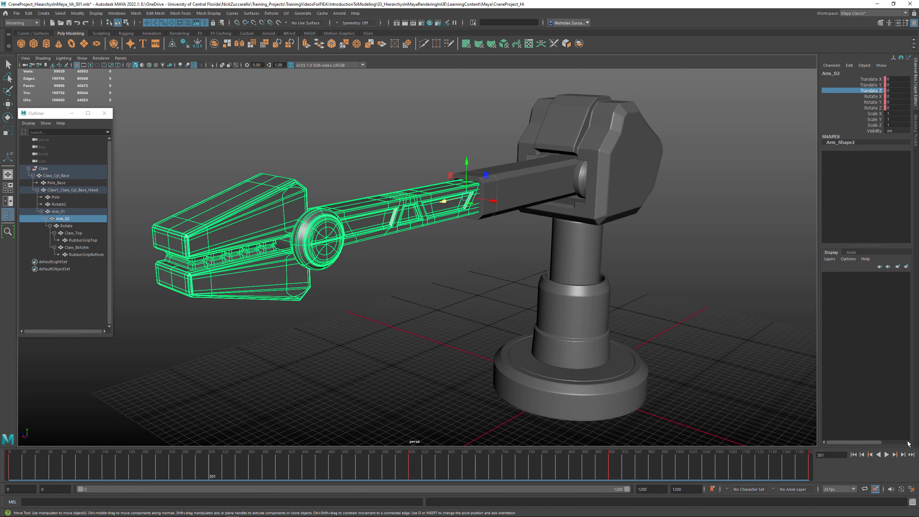
Key all Translate and Rotate channels of Arm_01 at frame 300.
click(554, 178)
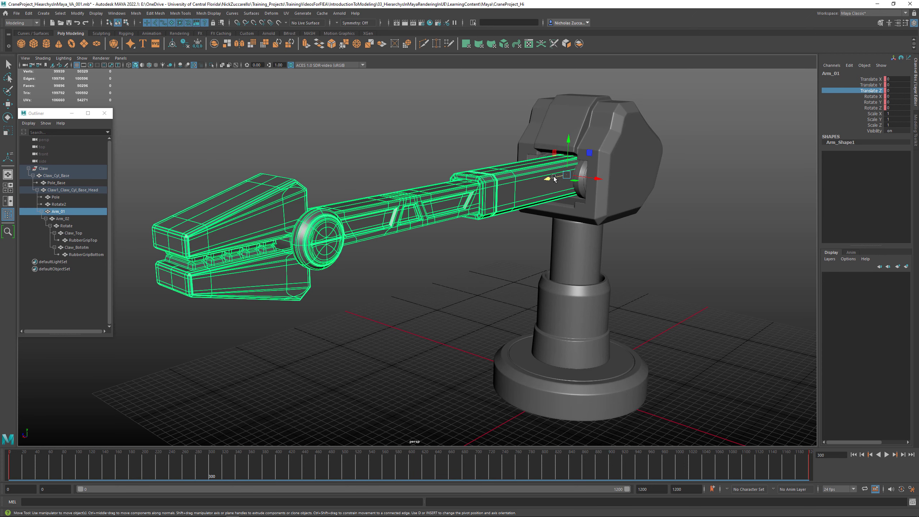
drag(872, 108, 871, 79)
right_click(871, 79)
click(866, 91)
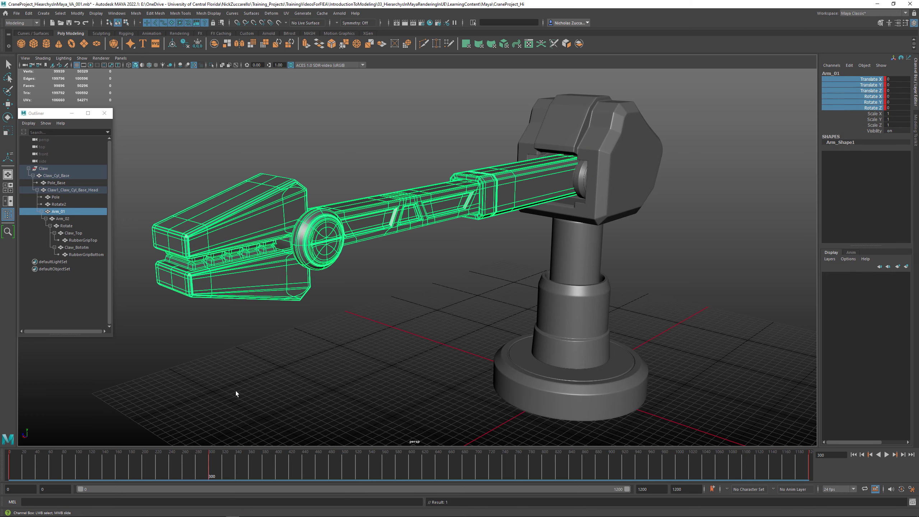
At frame 600, tilt Arm_01 downward with a Rotate X of 25.
drag(209, 471, 408, 482)
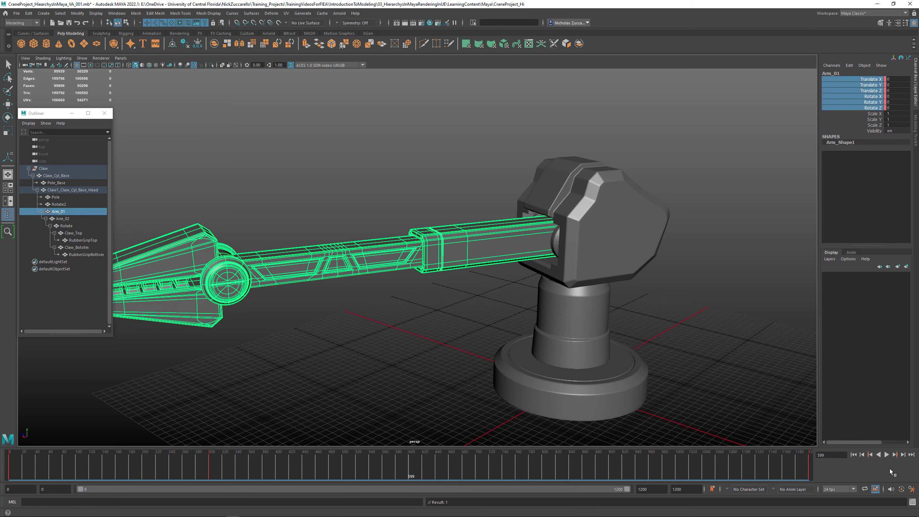
click(898, 455)
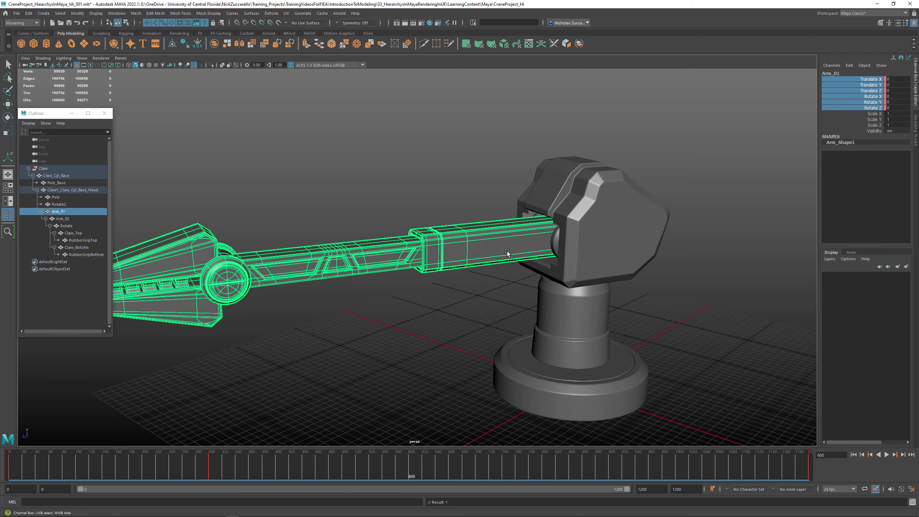
key(e)
drag(526, 232, 527, 243)
alt+middle_drag(526, 243, 533, 202)
alt+drag(533, 203, 527, 207)
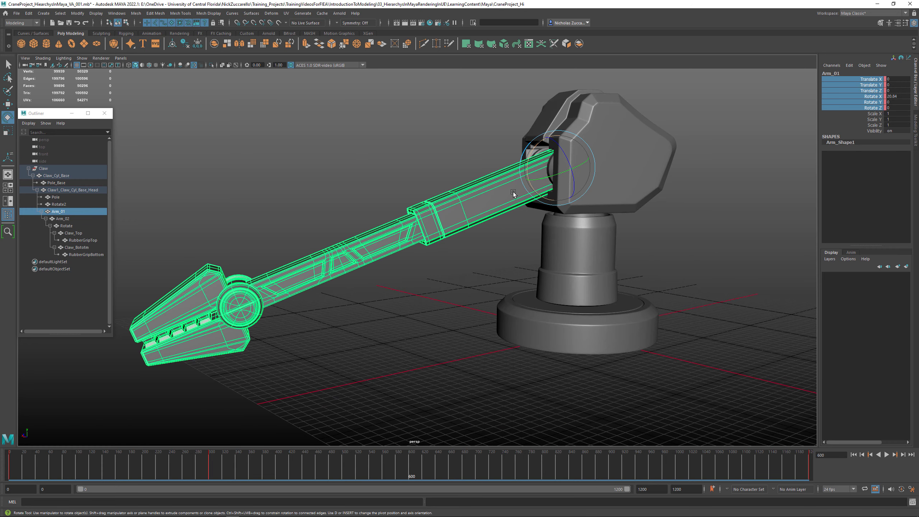
drag(530, 170, 528, 172)
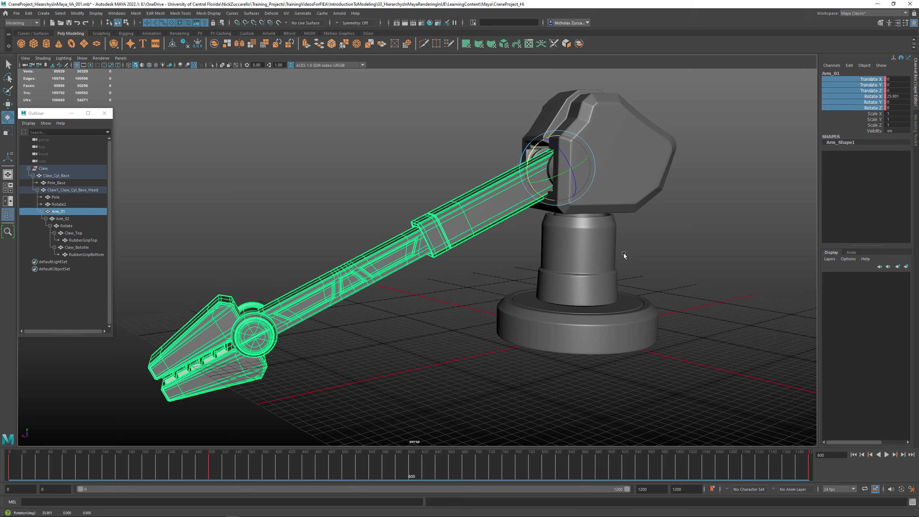
click(896, 96)
text(25)
key(Return)
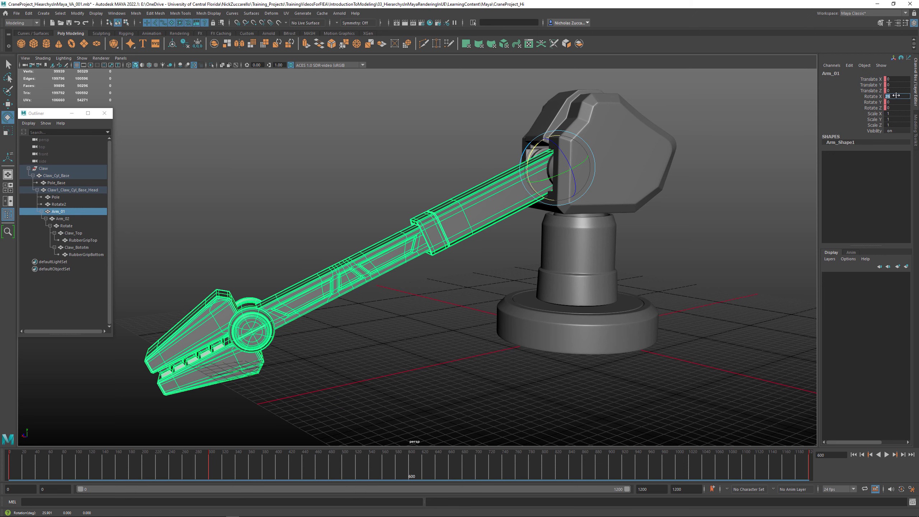
Key all Translate and Rotate channels of Arm_01 at frame 600.
click(875, 109)
shift+click(872, 79)
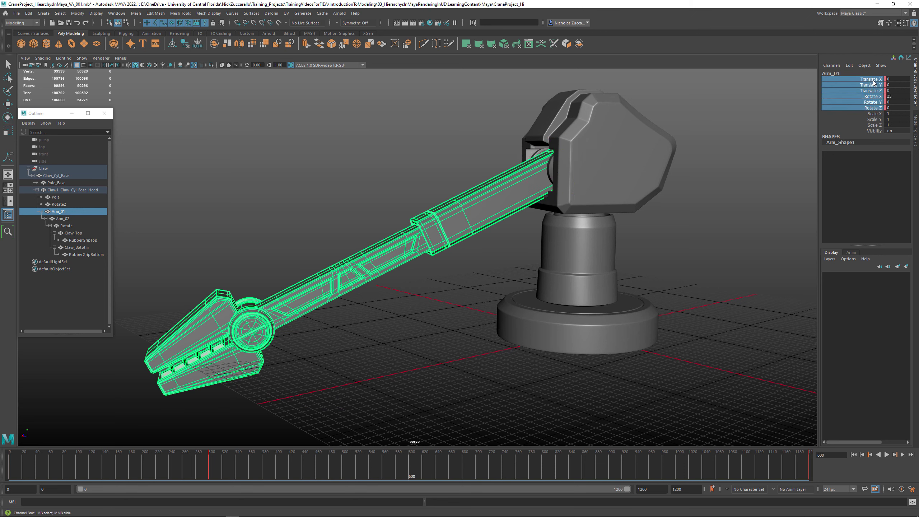
right_click(872, 81)
click(865, 94)
At frame 300, select Rotate, Claw_Top and Claw_Bototm together and key their Translate and Rotate channels.
drag(414, 467, 211, 429)
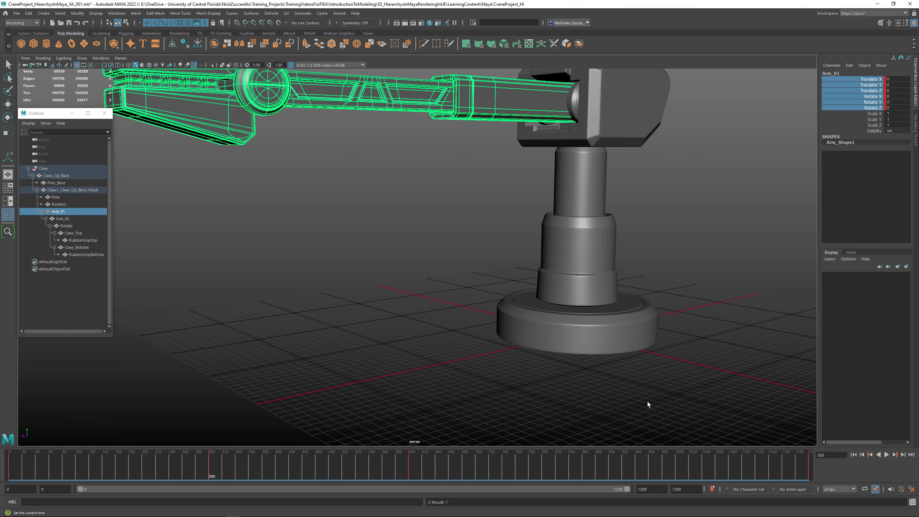
alt+drag(289, 188, 312, 200)
alt+middle_drag(312, 199, 400, 263)
alt+drag(400, 263, 375, 248)
click(362, 245)
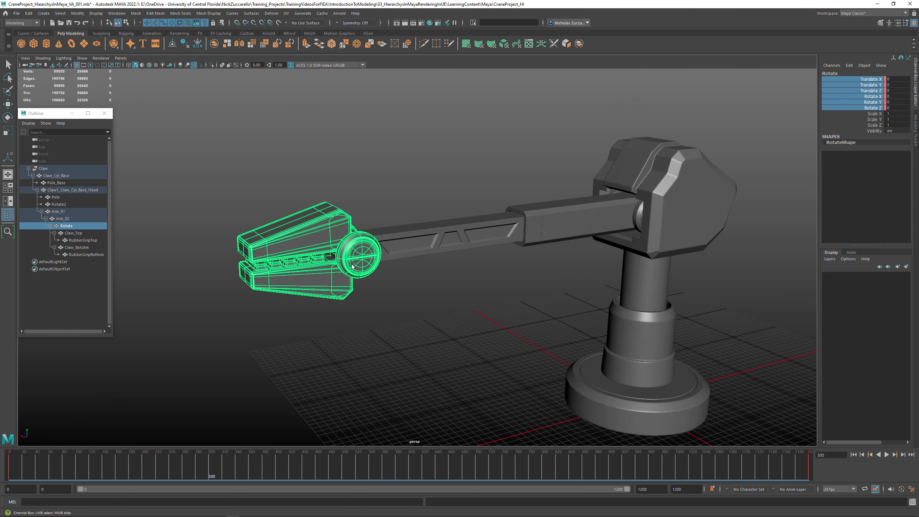
click(320, 234)
click(328, 289)
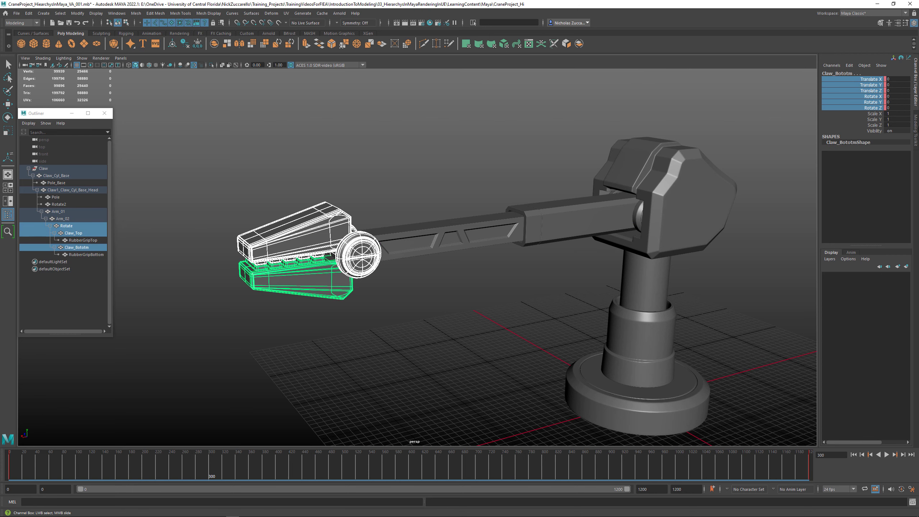
right_click(874, 82)
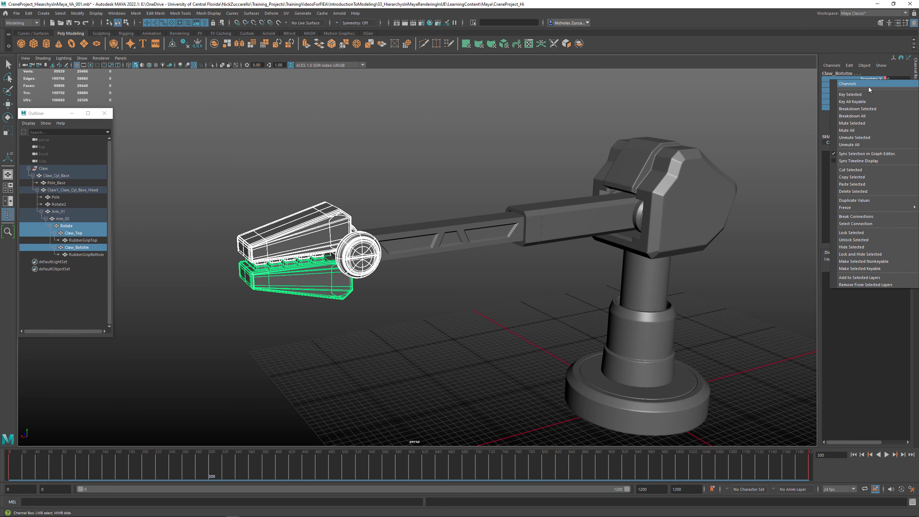
click(868, 95)
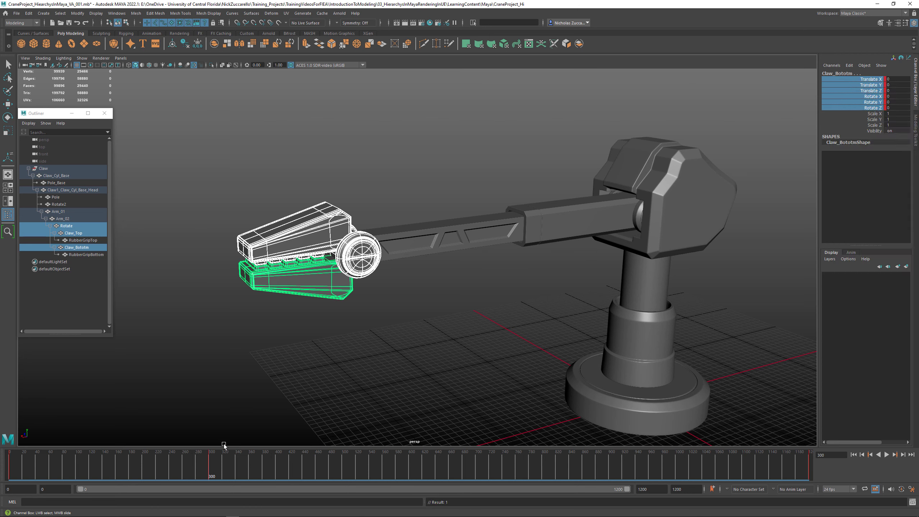
At frame 600, tilt the Rotate joint about X and swing the two claw halves open, turning Claw_Bototm to about 50 degrees in Rotate X.
drag(212, 465, 410, 479)
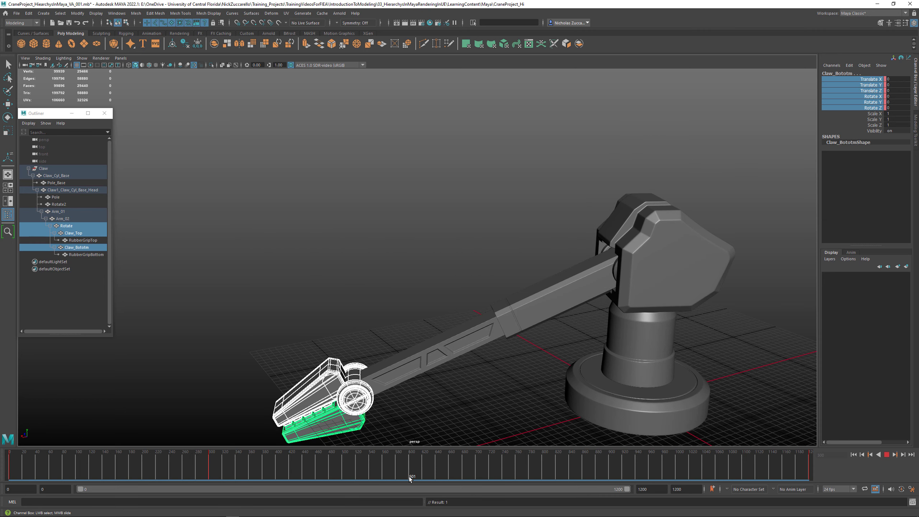
click(864, 456)
alt+middle_drag(450, 378, 473, 332)
click(384, 350)
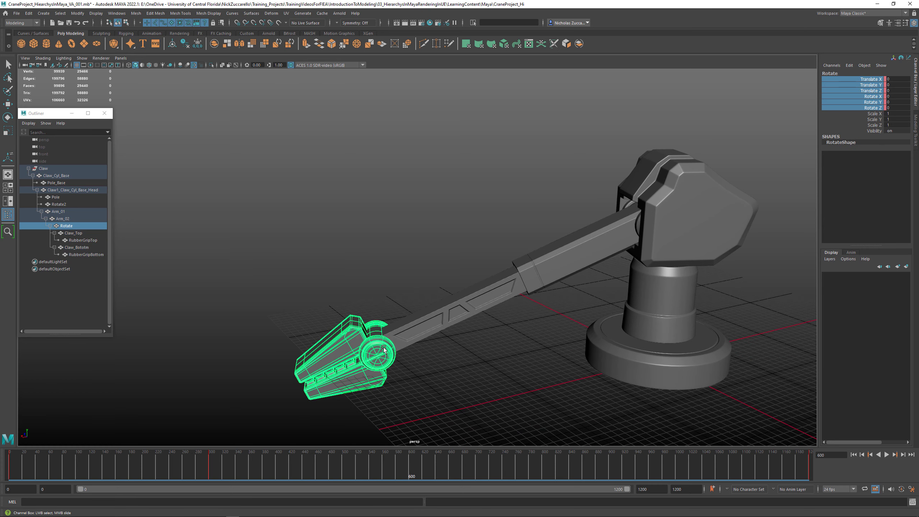
key(e)
drag(380, 323, 307, 326)
click(331, 360)
click(355, 379)
click(307, 326)
Key the Translate and Rotate channels of Rotate, Claw_Top and Claw_Bototm at frame 600, and scrub the timeline to check the motion.
click(374, 349)
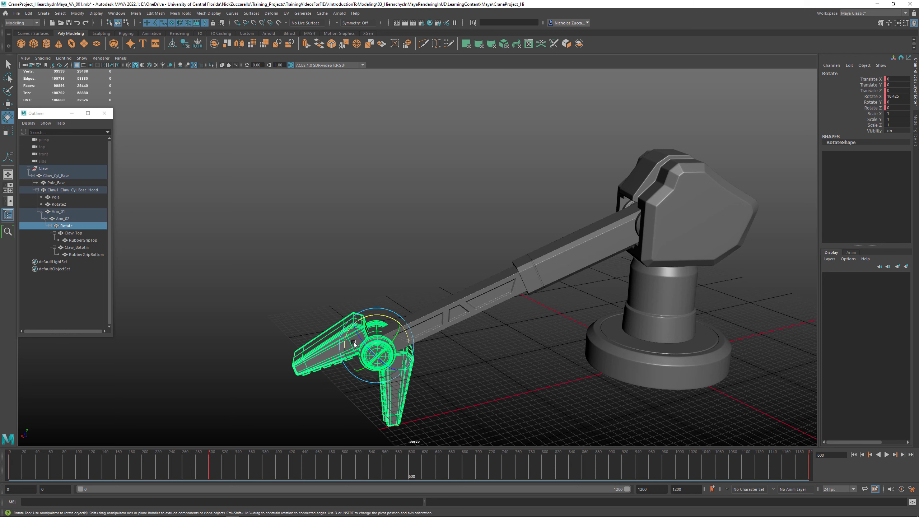
shift+click(326, 350)
shift+click(402, 400)
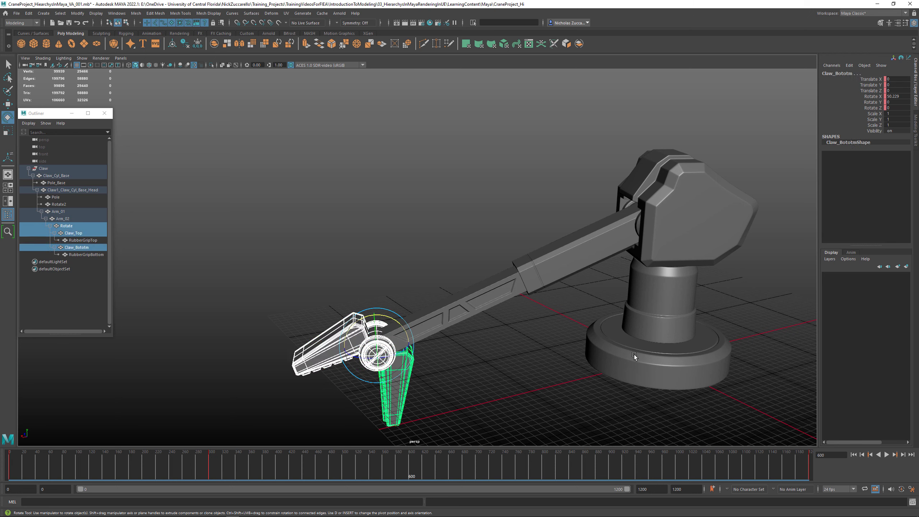
key(w)
click(880, 79)
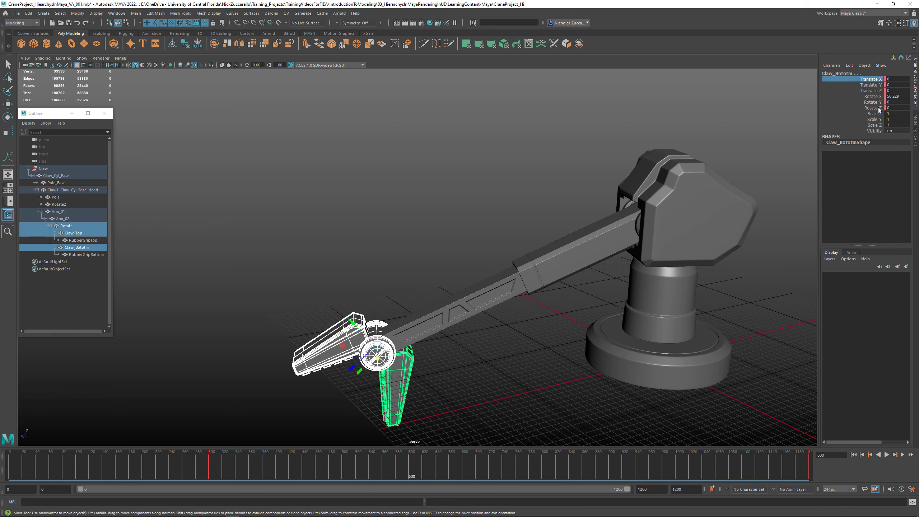
shift+click(879, 108)
right_click(875, 107)
click(874, 119)
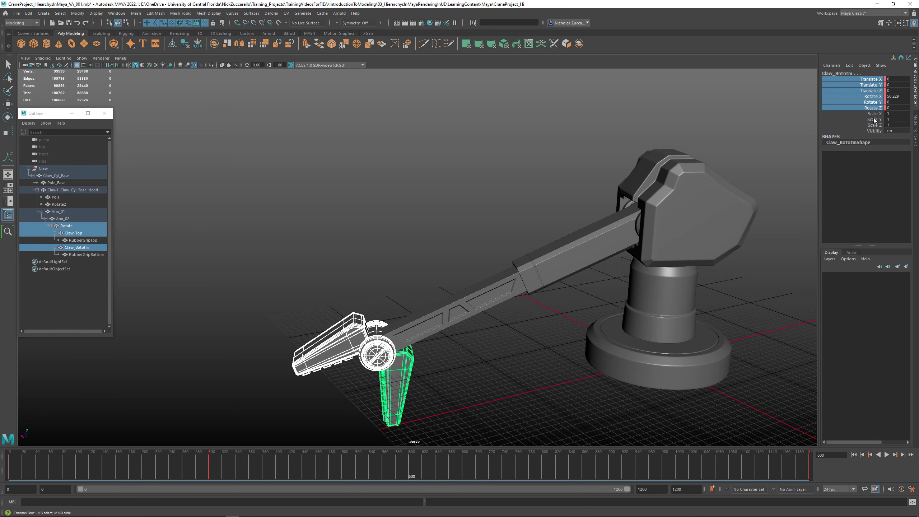
drag(365, 460, 542, 486)
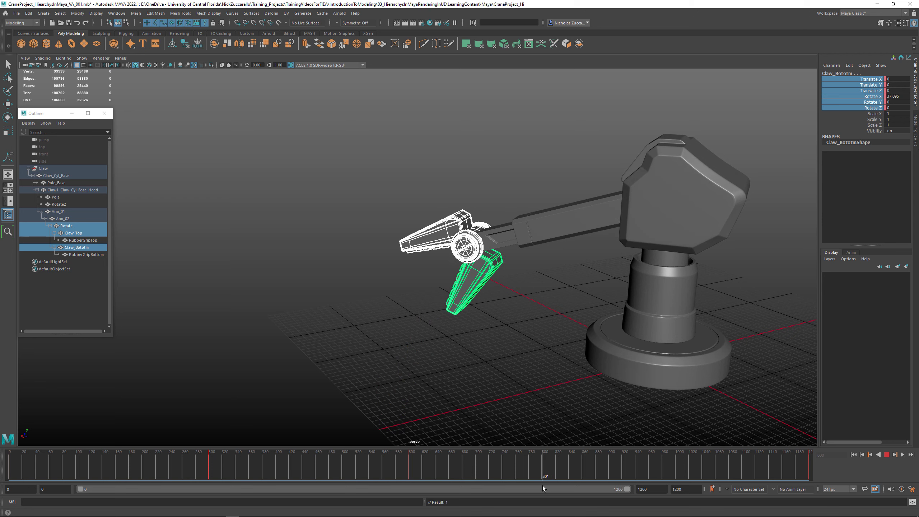
At frame 800, turn Rotate, Claw_Top and Claw_Bototm together about X so the claw tips upward.
click(903, 455)
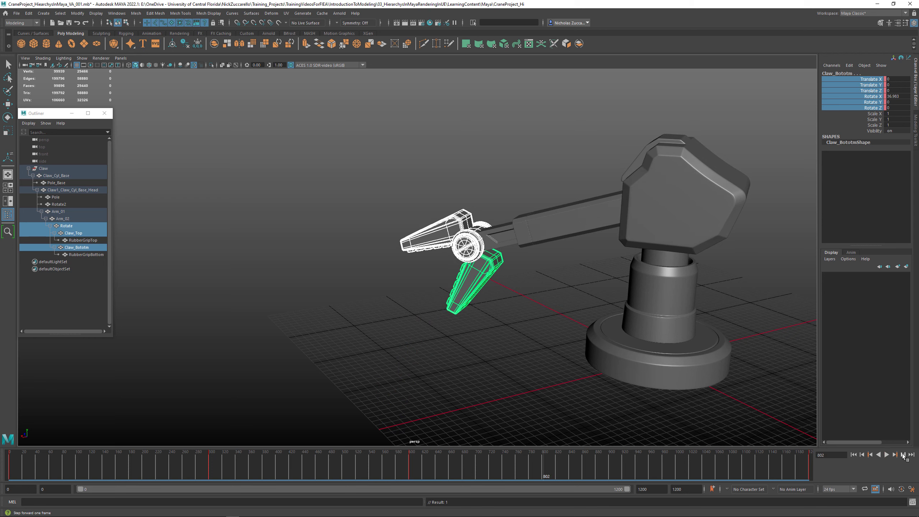
click(863, 456)
click(863, 455)
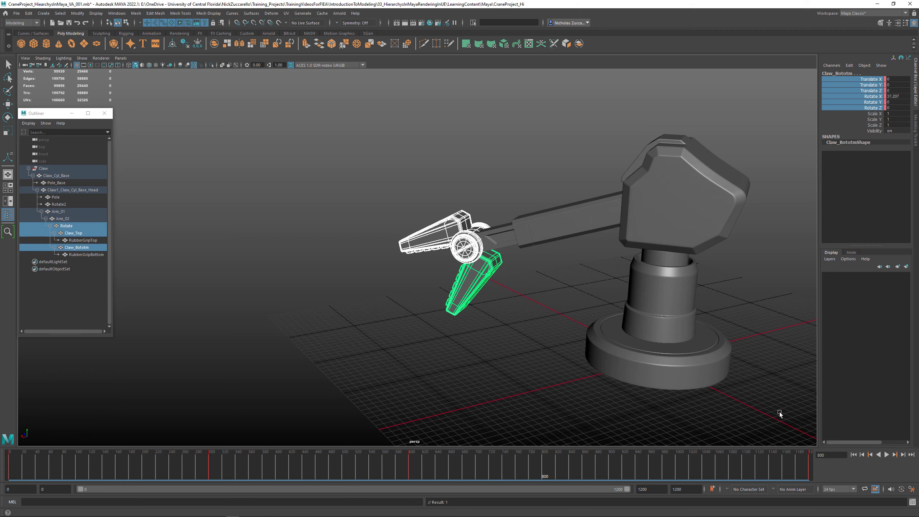
key(e)
drag(493, 217, 500, 232)
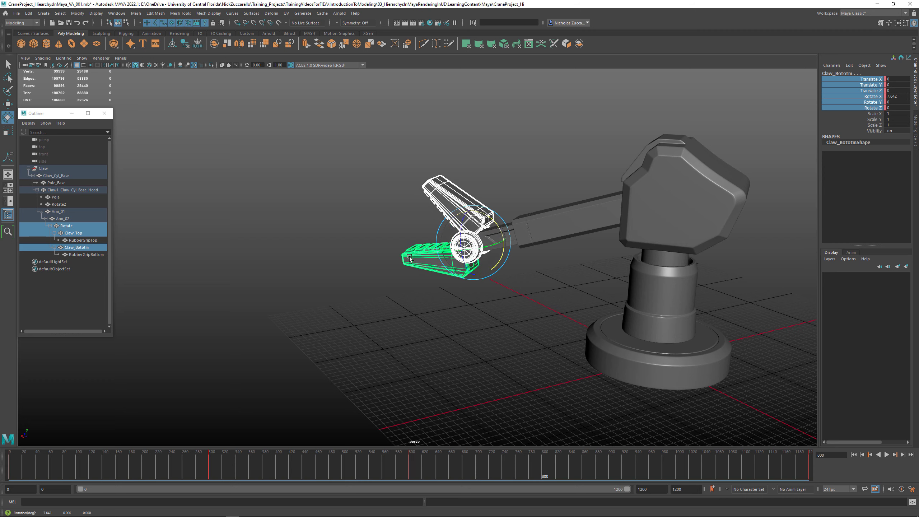
Rotate Claw_Bototm up toward Claw_Top to close the claw, adjusting the two halves about X.
click(420, 253)
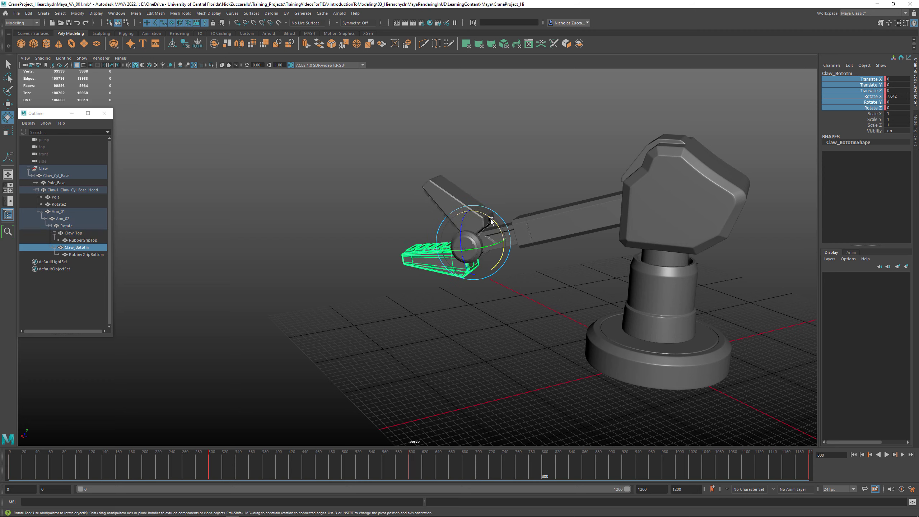
drag(491, 220, 398, 255)
click(477, 206)
click(397, 258)
click(424, 234)
shift+click(447, 208)
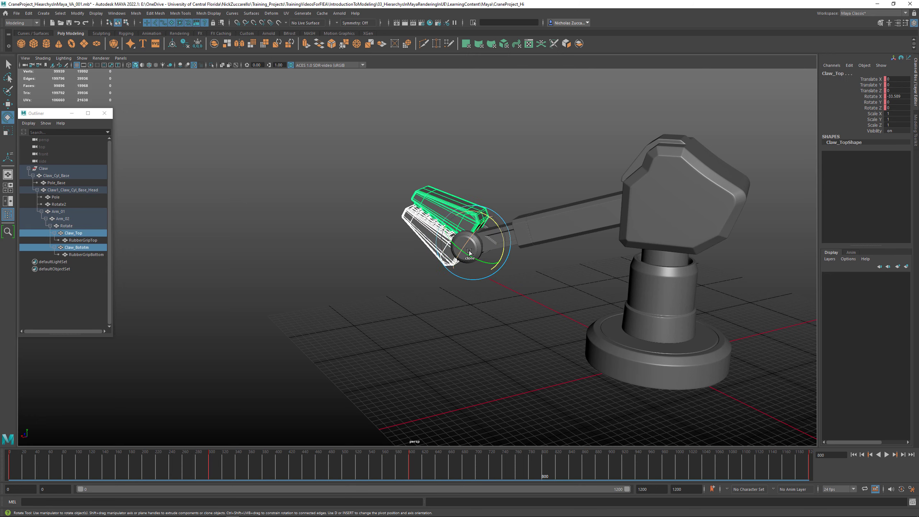
Select Rotate, Claw_Top and Claw_Bototm together and key their Translate and Rotate channels at frame 800.
key(q)
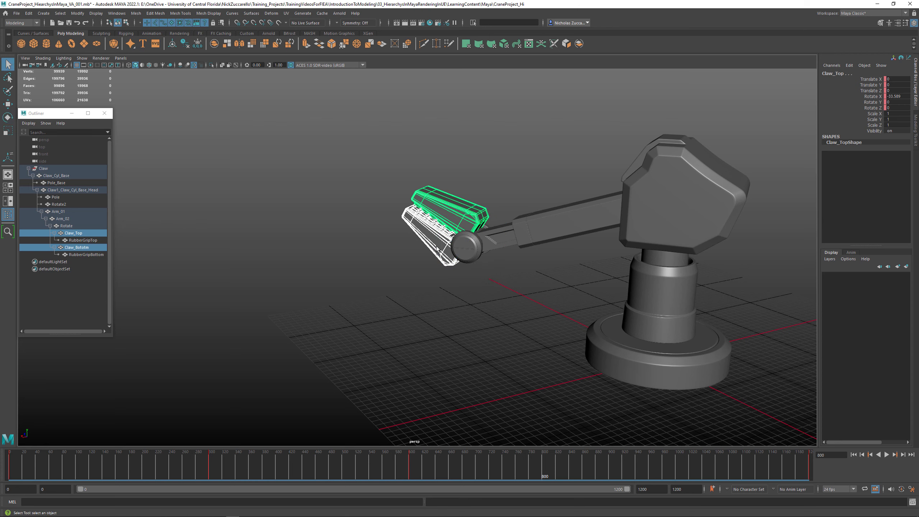
shift+click(467, 253)
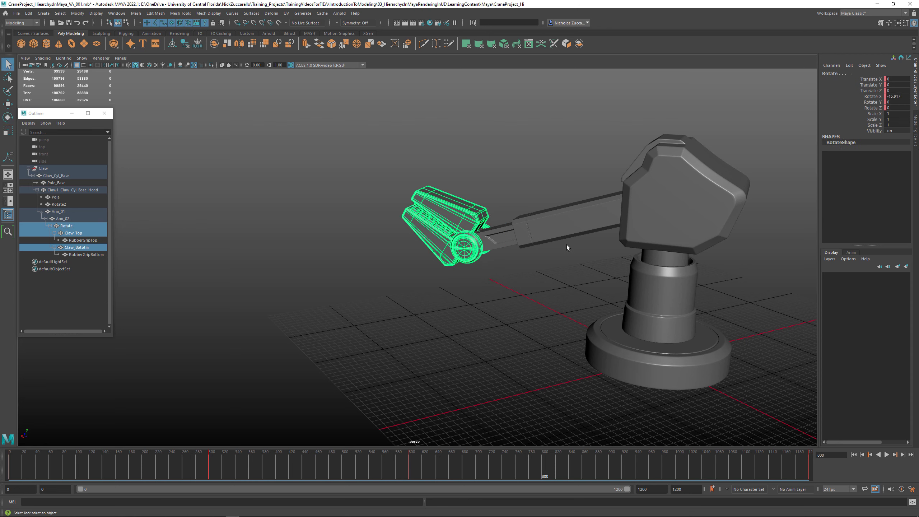
click(880, 108)
shift+click(872, 80)
right_click(871, 80)
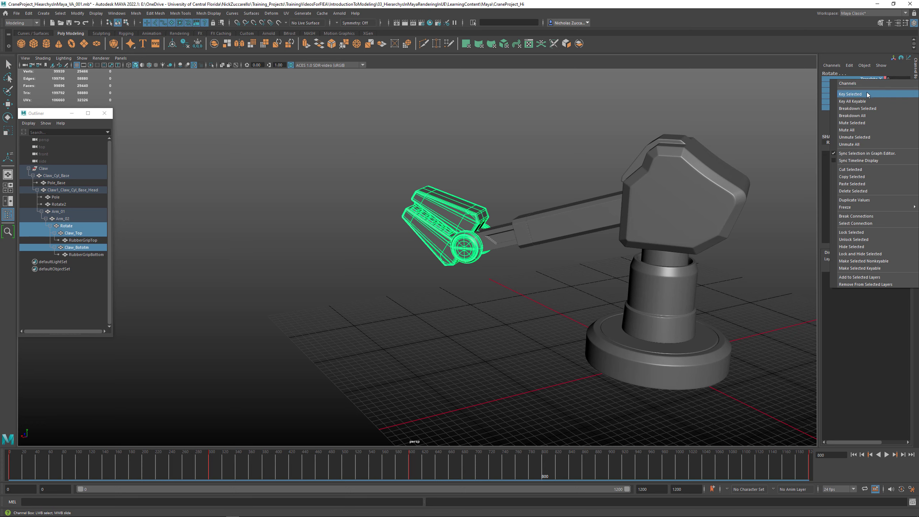
click(867, 93)
Scrub to frame 1200 and play the whole animation from several angles to review the crane's motion, returning to frame 0.
mouse_move(552, 472)
mouse_down()
mouse_move(284, 436)
mouse_move(68, 429)
mouse_move(469, 456)
mouse_move(655, 427)
mouse_move(819, 422)
mouse_up()
click(642, 402)
alt+middle_drag(488, 345, 380, 359)
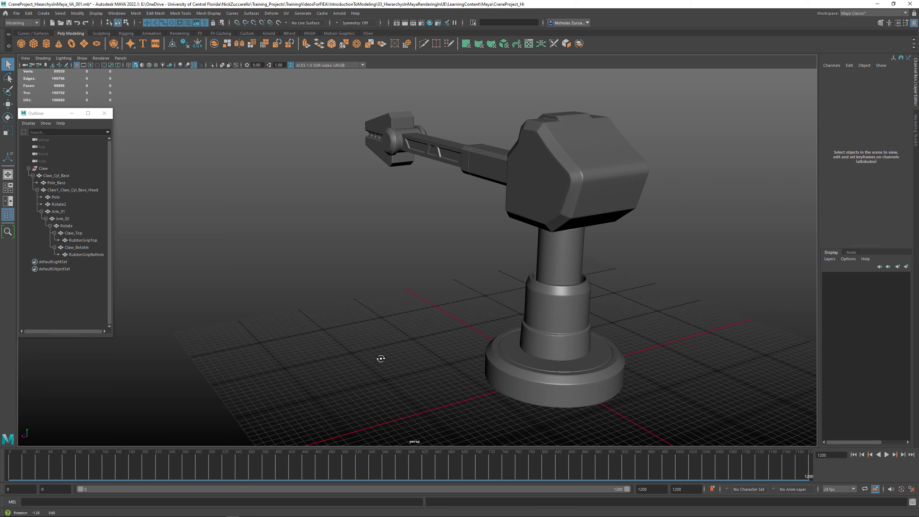
alt+drag(379, 359, 430, 355)
alt+middle_drag(406, 340, 424, 371)
alt+right_drag(424, 371, 463, 384)
alt+drag(463, 384, 470, 383)
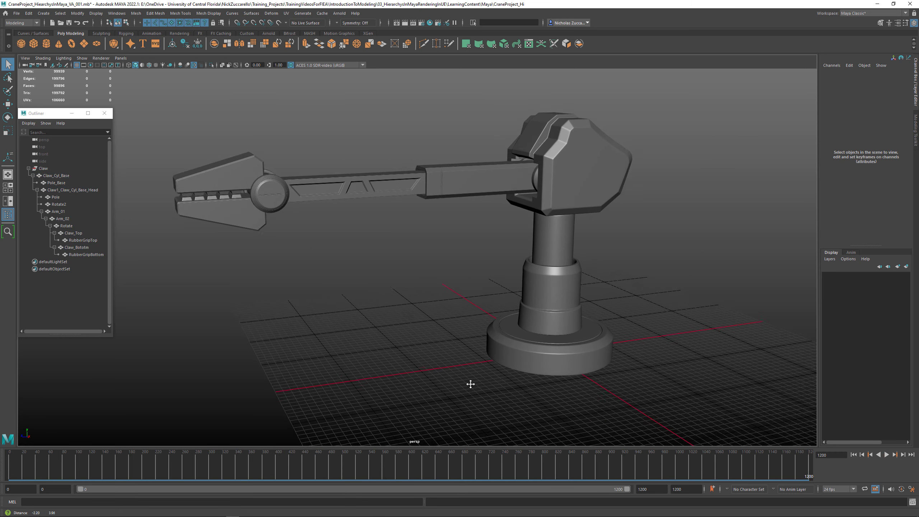
alt+middle_drag(470, 384, 474, 386)
alt+right_drag(474, 386, 501, 393)
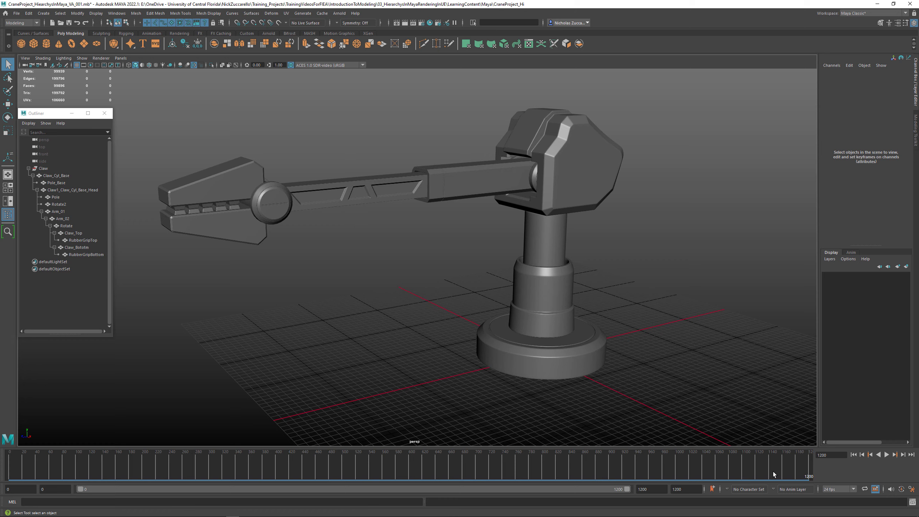
click(886, 455)
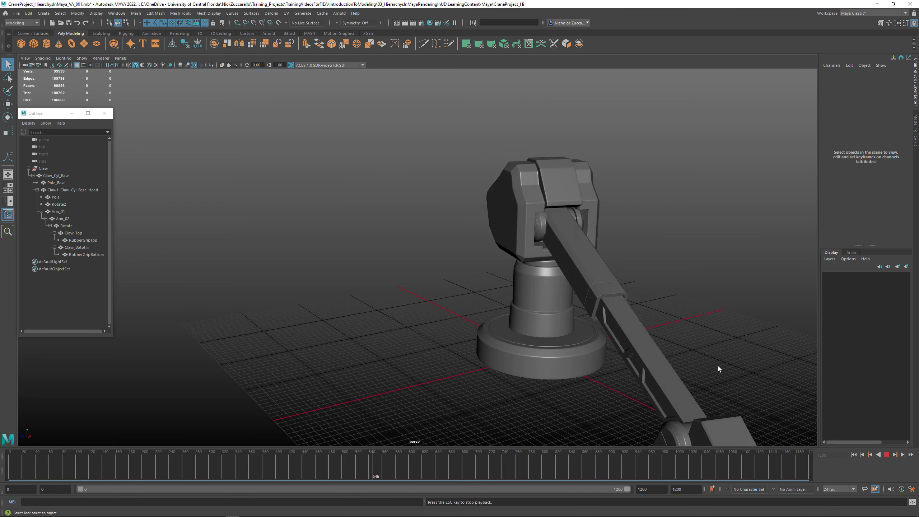
alt+drag(719, 368, 651, 351)
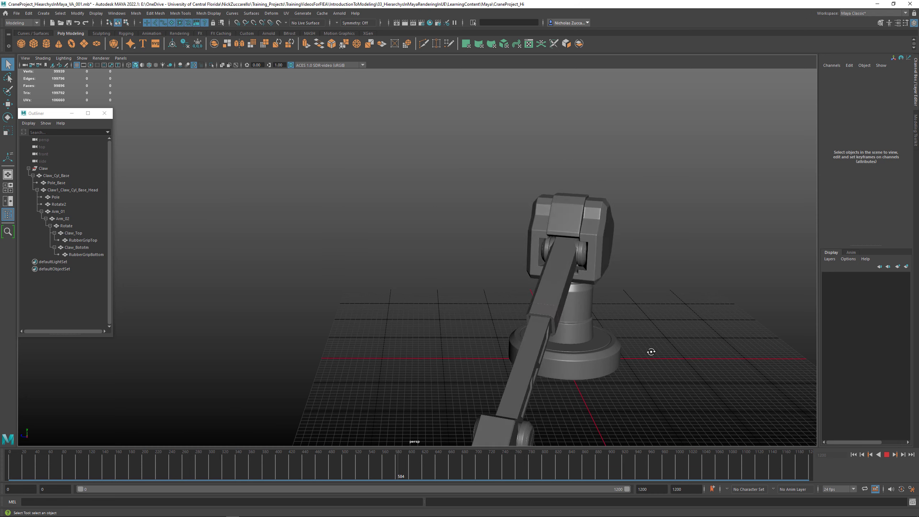
alt+drag(620, 336, 654, 338)
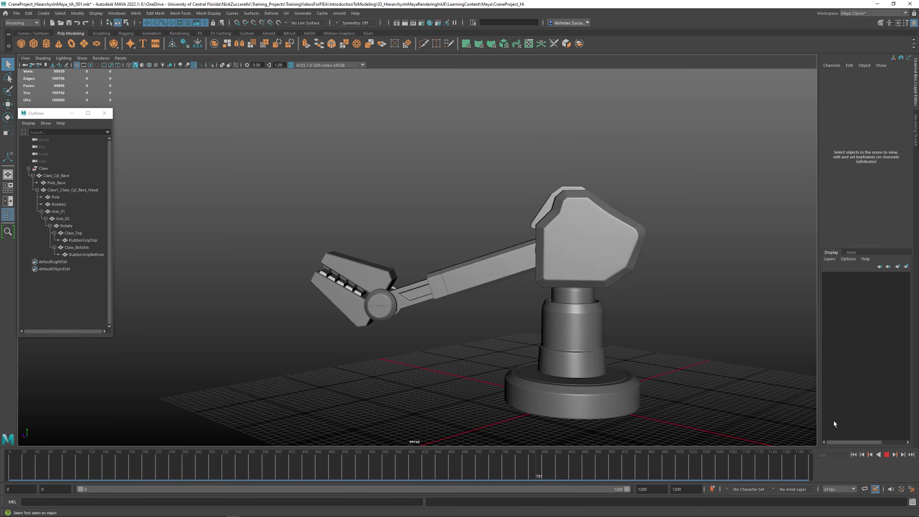
click(886, 456)
drag(333, 449, 0, 460)
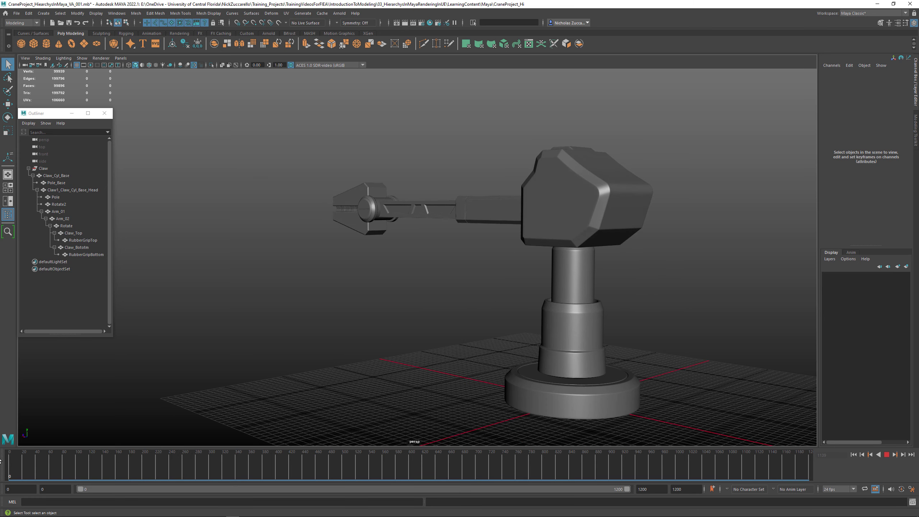
At frame 139, tilt Arm_01 upward to about -12.7 degrees in Rotate X and key its Translate and Rotate channels.
click(487, 212)
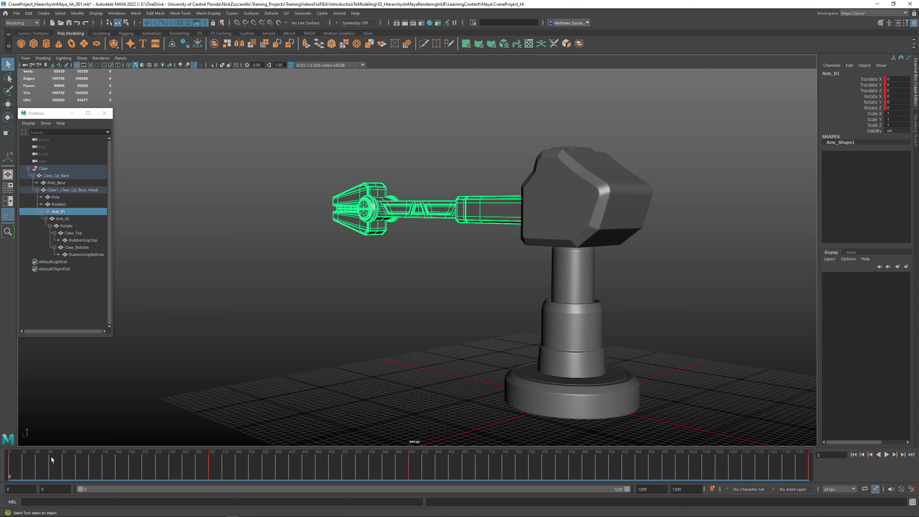
key(alt+v)
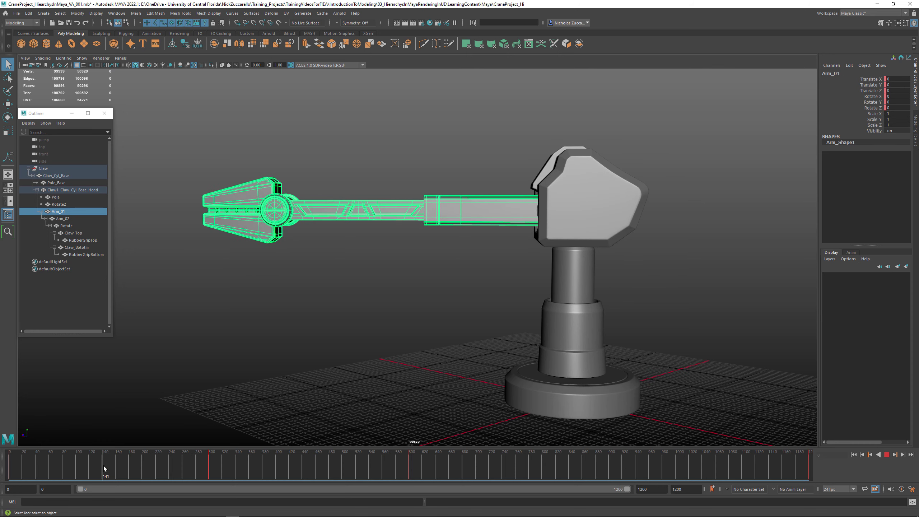
click(102, 467)
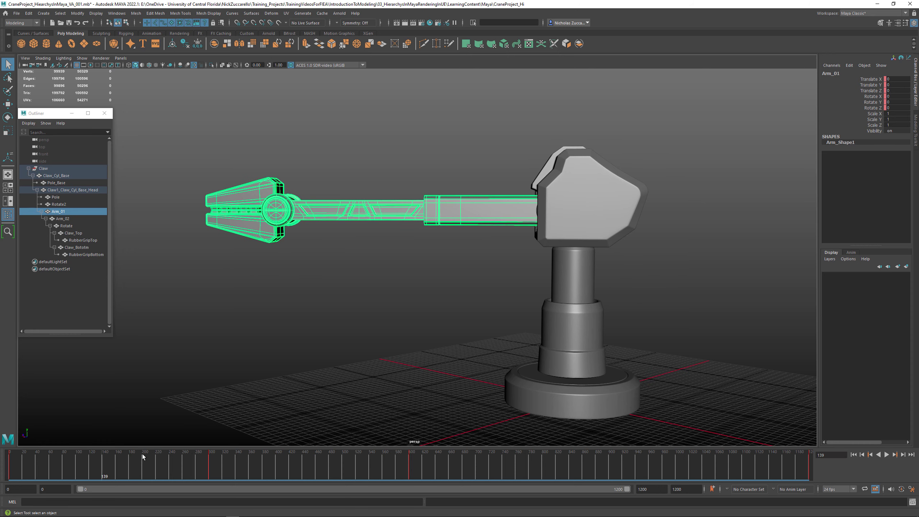
key(e)
alt+drag(517, 205, 551, 192)
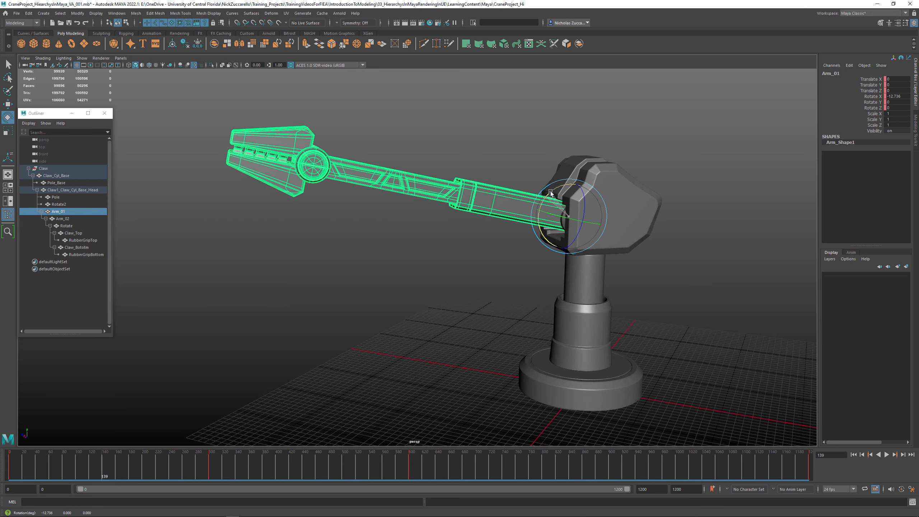
drag(877, 109, 870, 80)
right_click(869, 96)
key(Escape)
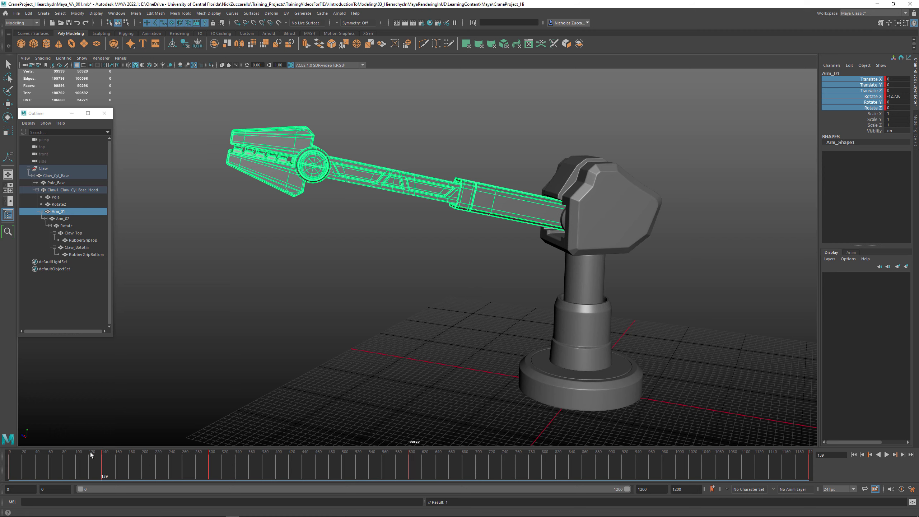
Delete Arm_01's keys in the frame range around 139.
drag(92, 456, 106, 476)
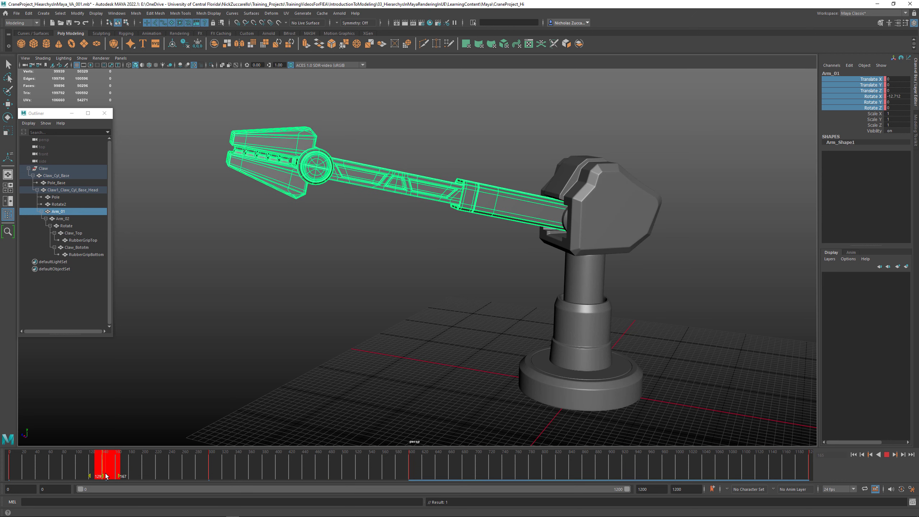
right_click(106, 462)
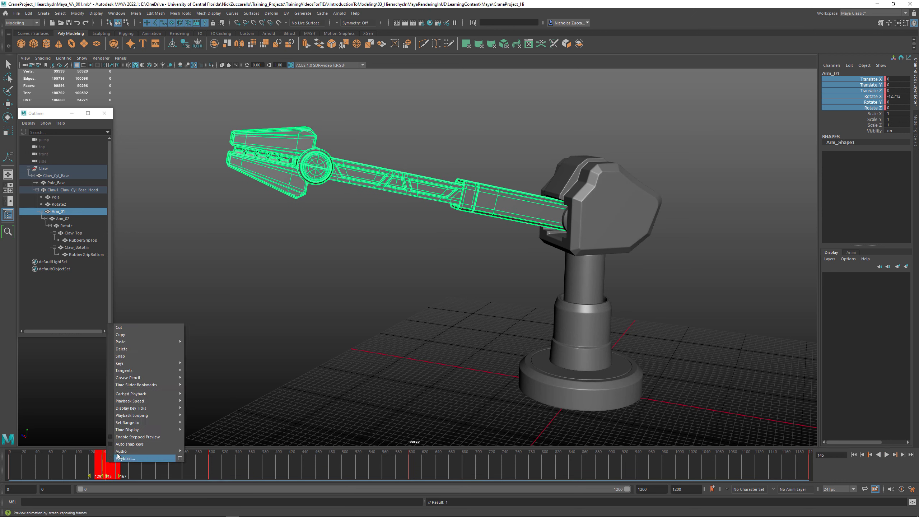
click(122, 349)
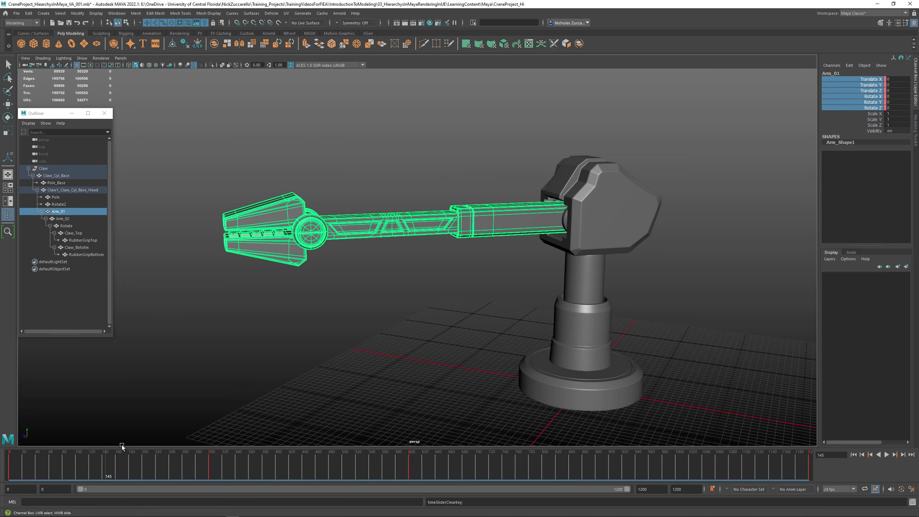
At frame 140, tilt Arm_01 upward and set its Rotate X to -12.
drag(109, 471, 102, 475)
click(862, 455)
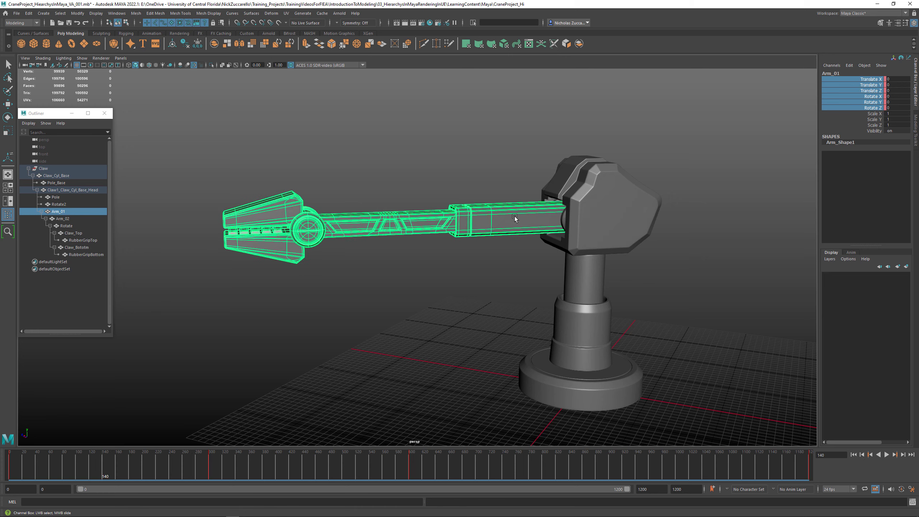
key(e)
drag(549, 205, 556, 190)
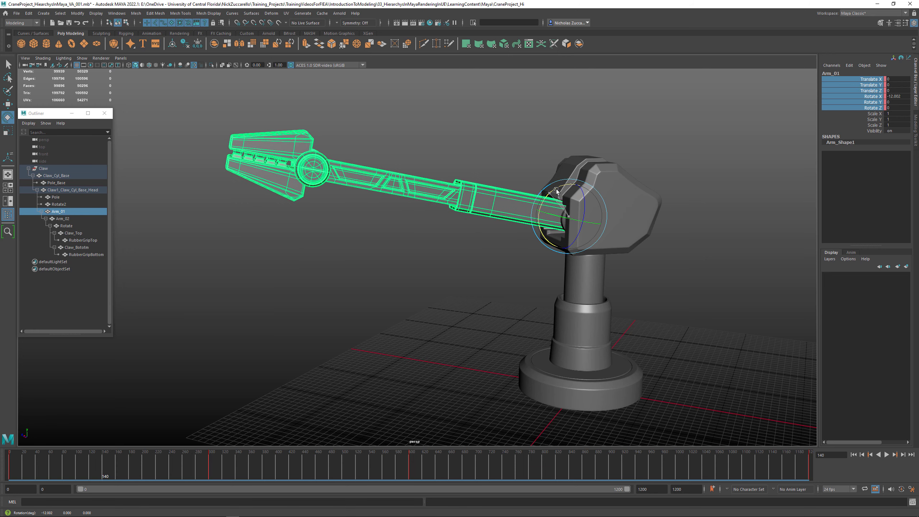
click(901, 97)
key(Return)
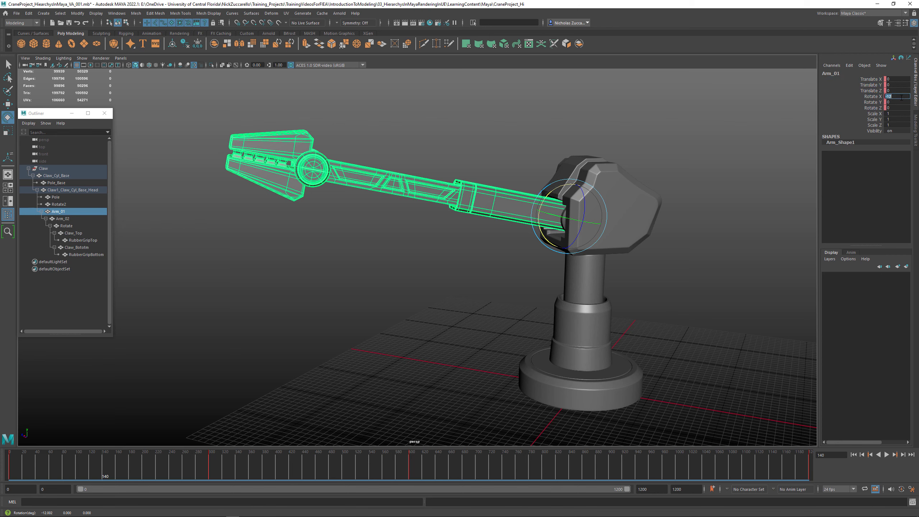
Key Arm_01's Translate and Rotate channels at frame 140 and clear the selection.
drag(873, 108, 873, 82)
right_click(873, 82)
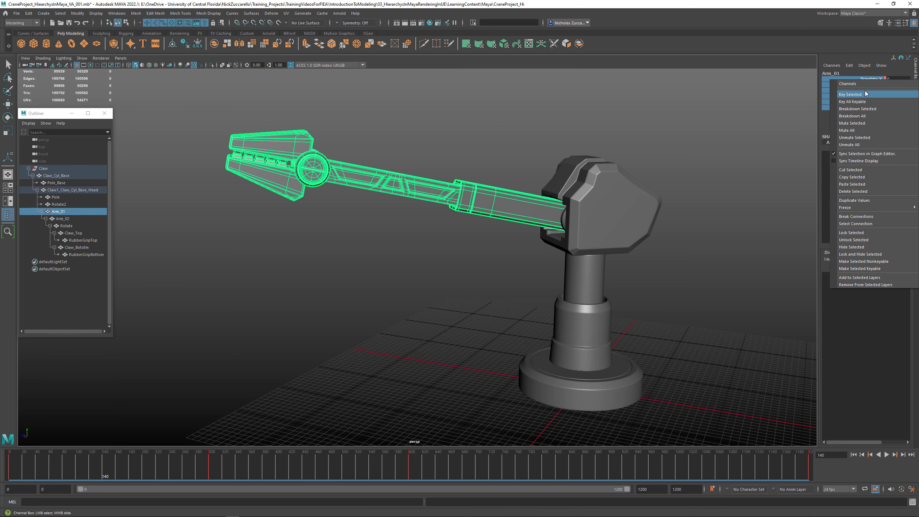
click(865, 93)
click(510, 387)
key(e)
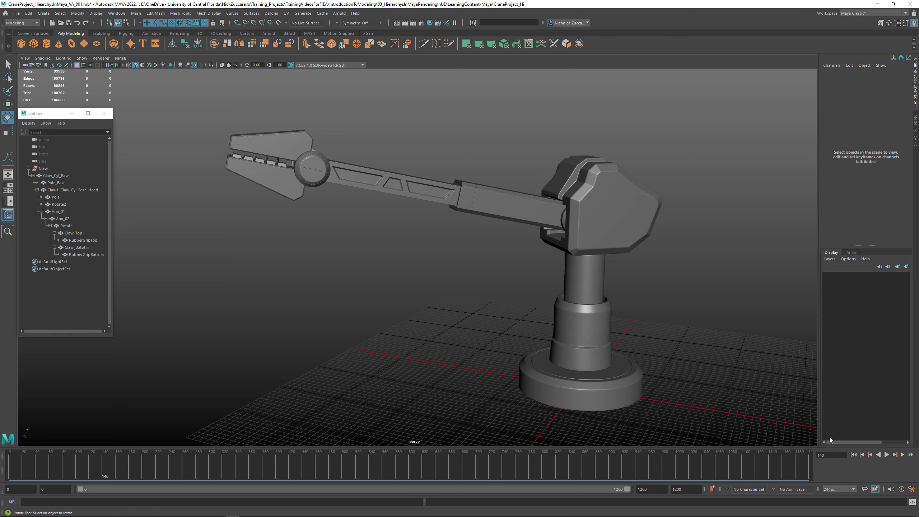
Play the animation to check the arm's new tilt, and return to frame 0.
click(886, 456)
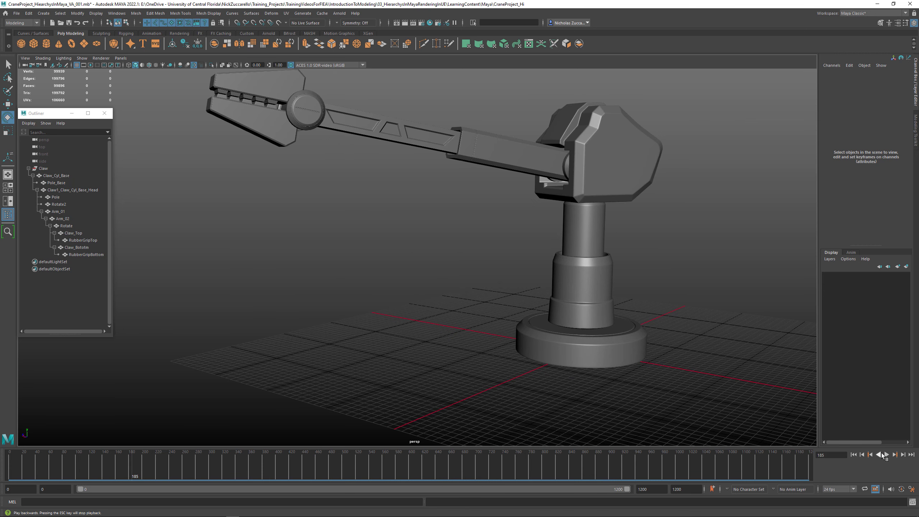
click(5, 467)
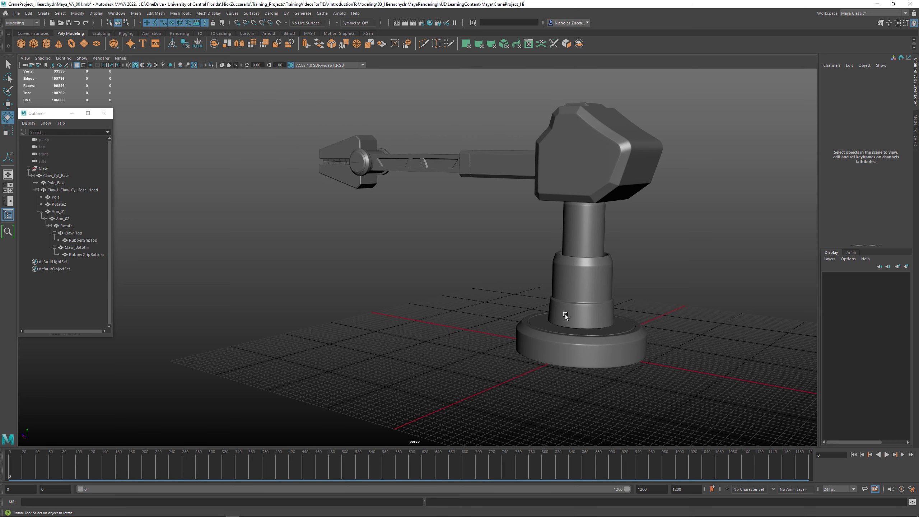
alt+drag(566, 315, 618, 338)
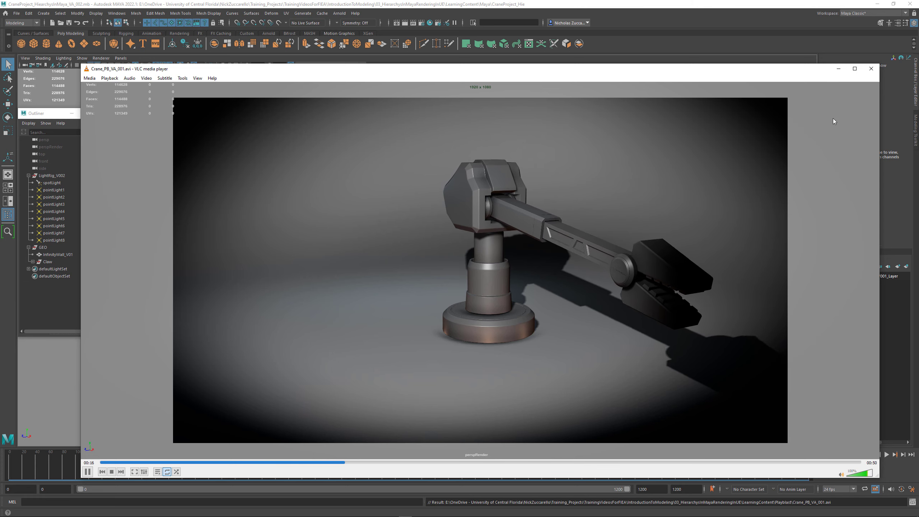
Close the playblast video and look through the persp camera in the viewport.
click(872, 69)
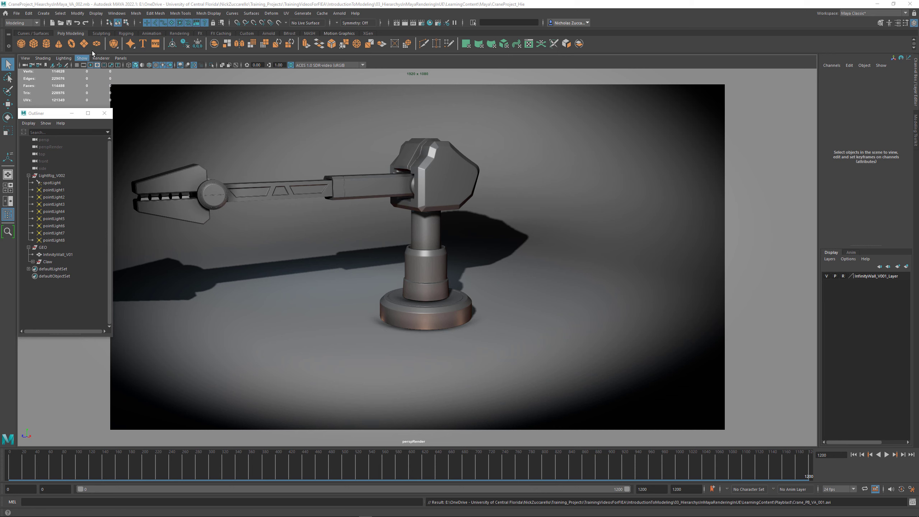
click(44, 140)
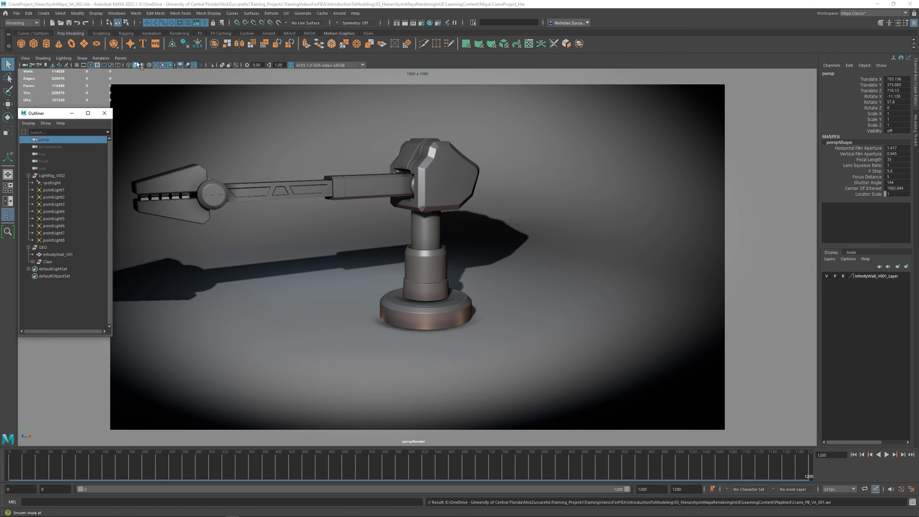
click(121, 58)
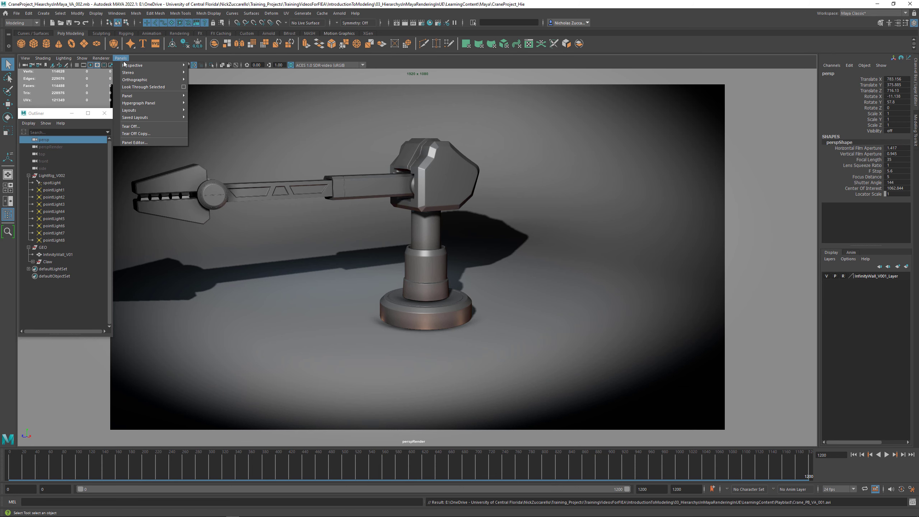
mouse_move(128, 66)
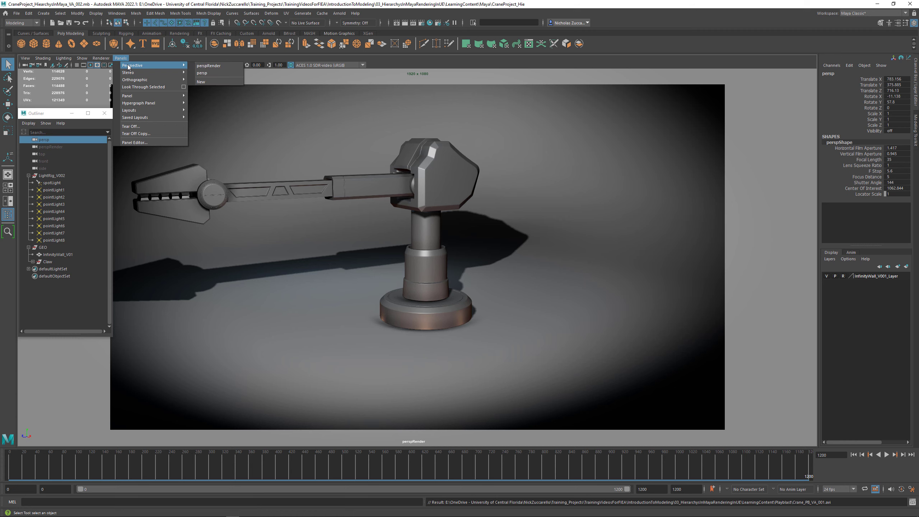
click(214, 73)
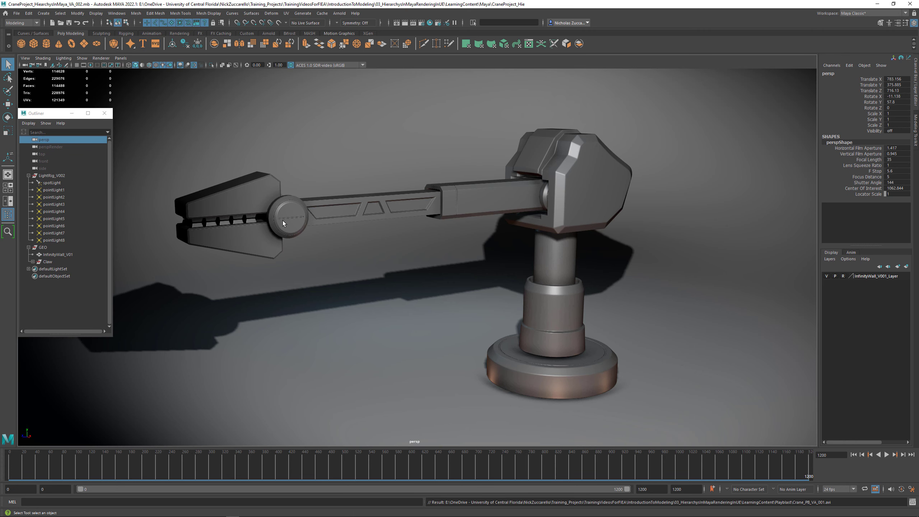
Switch the viewport back to look through the perspRender camera.
click(118, 58)
mouse_move(152, 65)
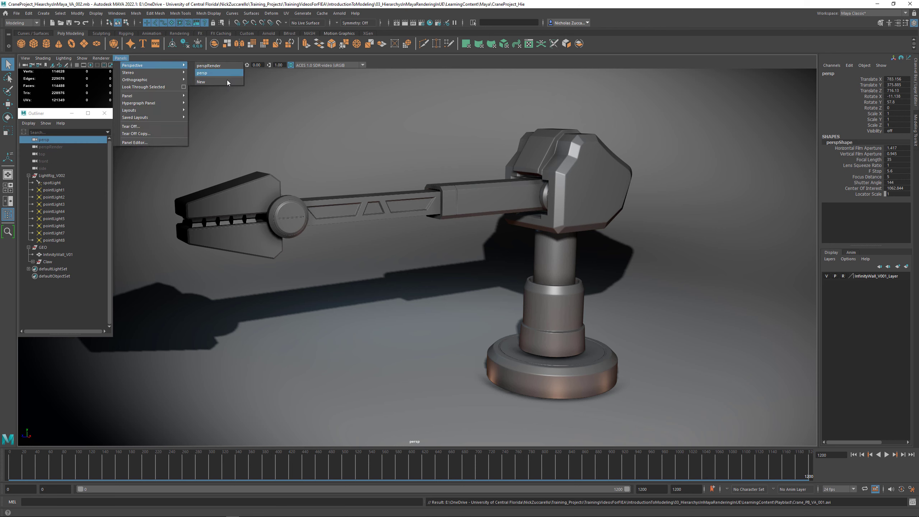
click(54, 2)
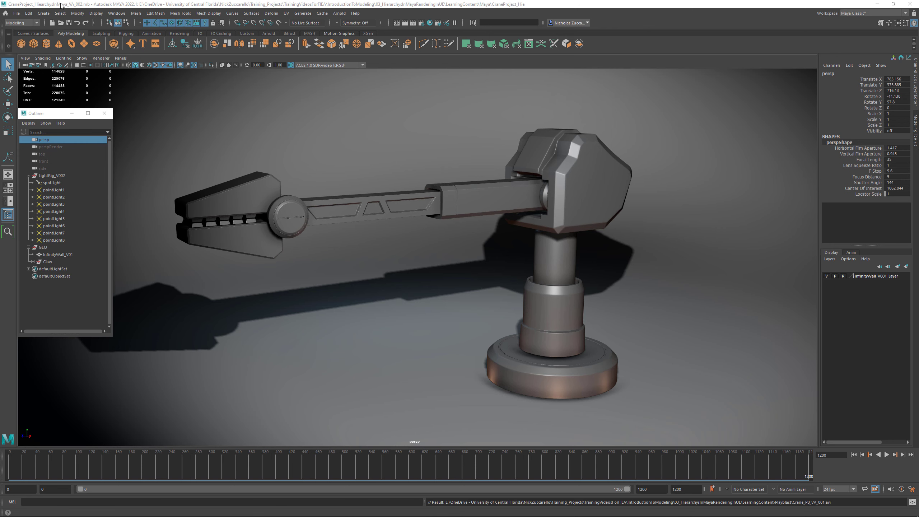
click(53, 147)
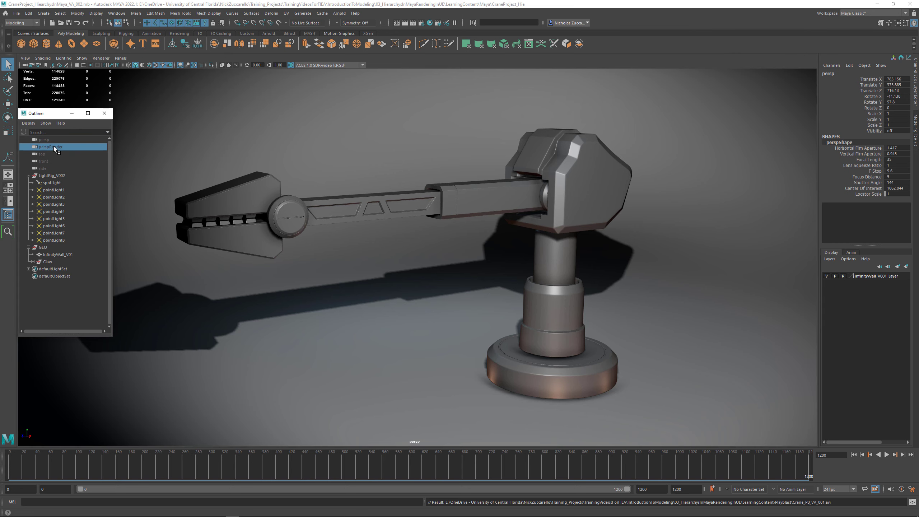
middle_drag(55, 147, 284, 173)
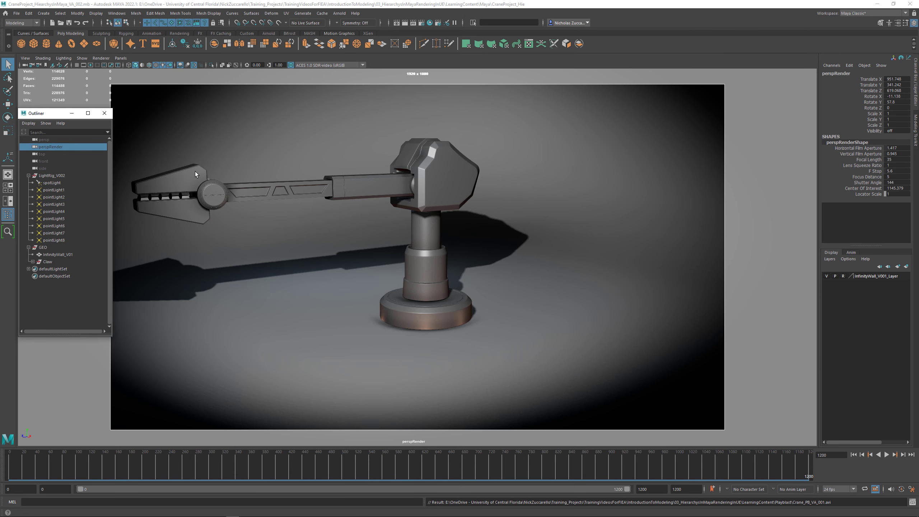
Check perspRender's Resolution Gate option, then review the renderable cameras and image size in the Render Settings.
click(25, 58)
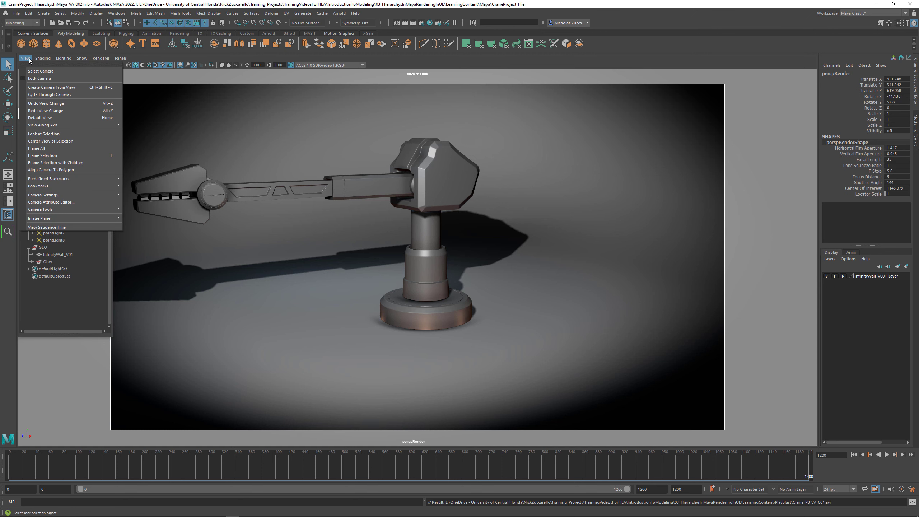
mouse_move(92, 196)
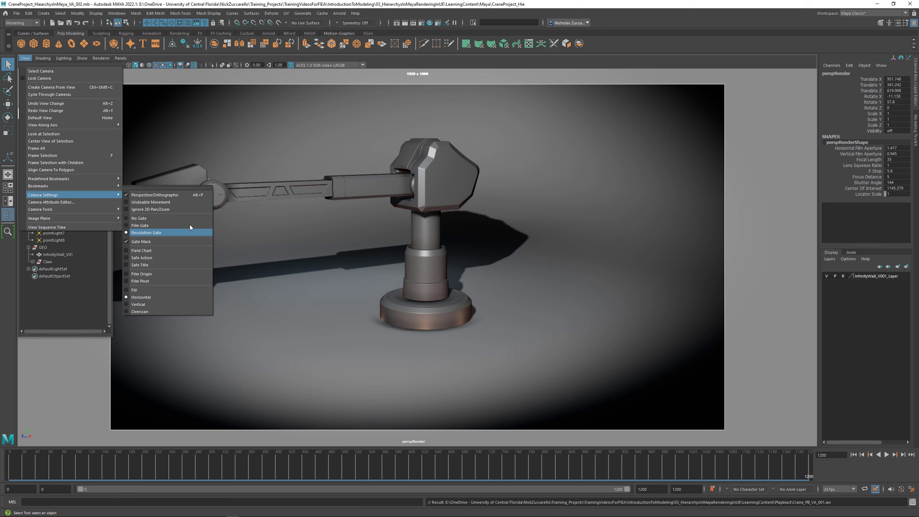
click(422, 23)
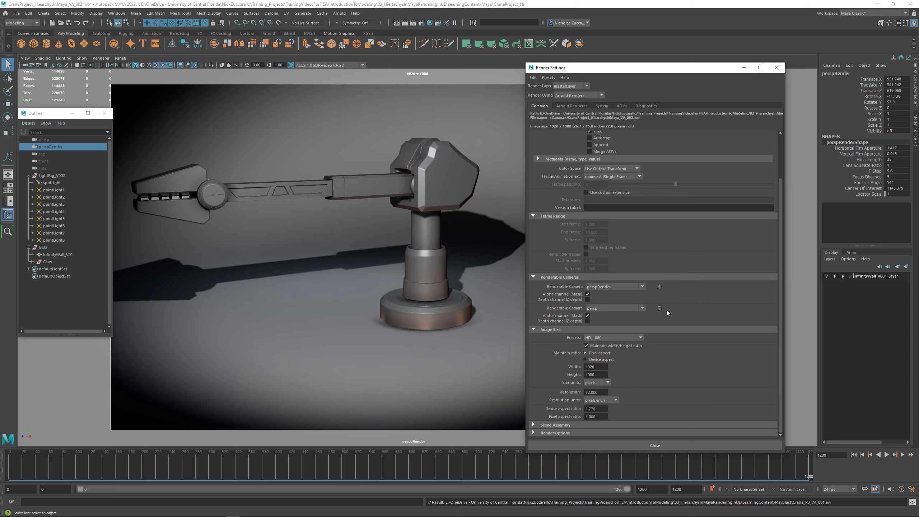
click(780, 69)
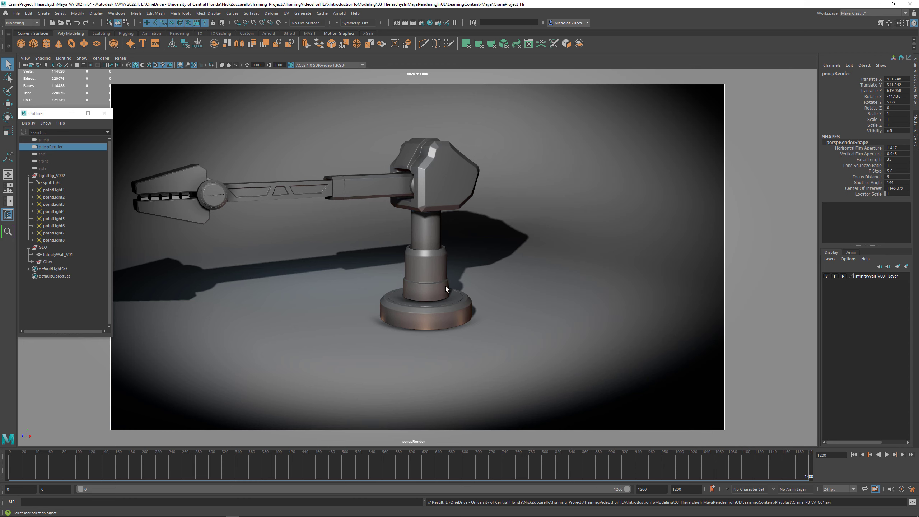
Key the perspRender camera's Translate and Rotate channels at frame 0.
key(alt+v)
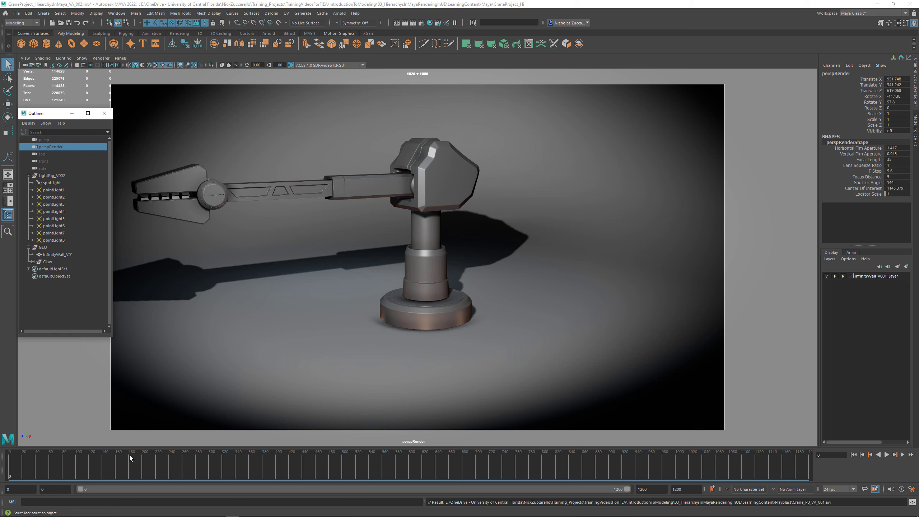
drag(39, 464, 11, 465)
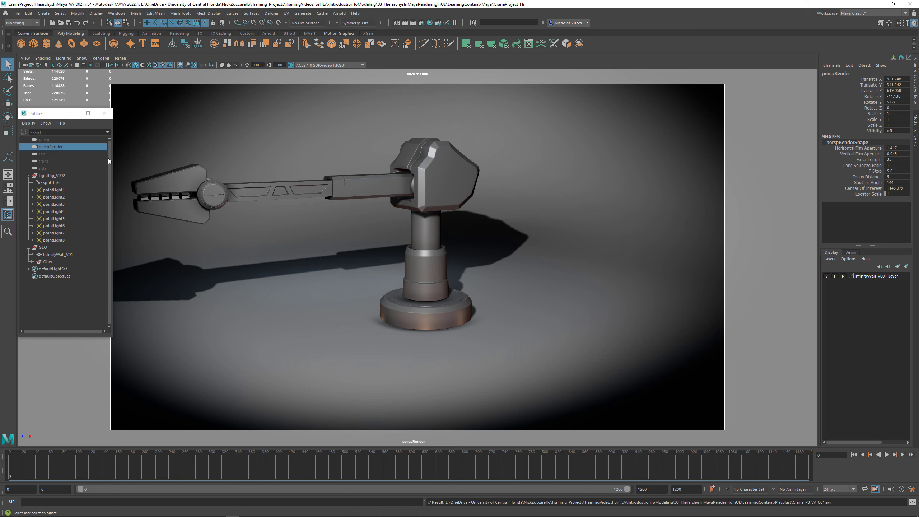
click(876, 79)
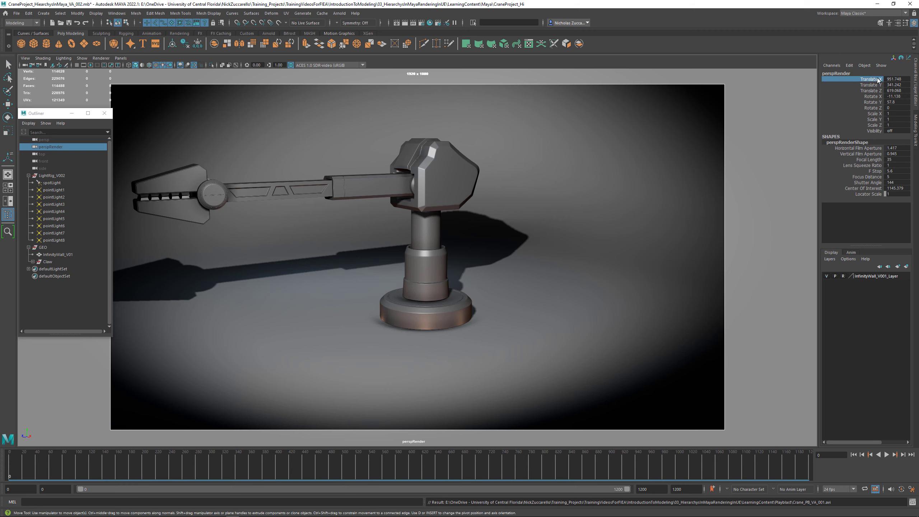
shift+click(875, 108)
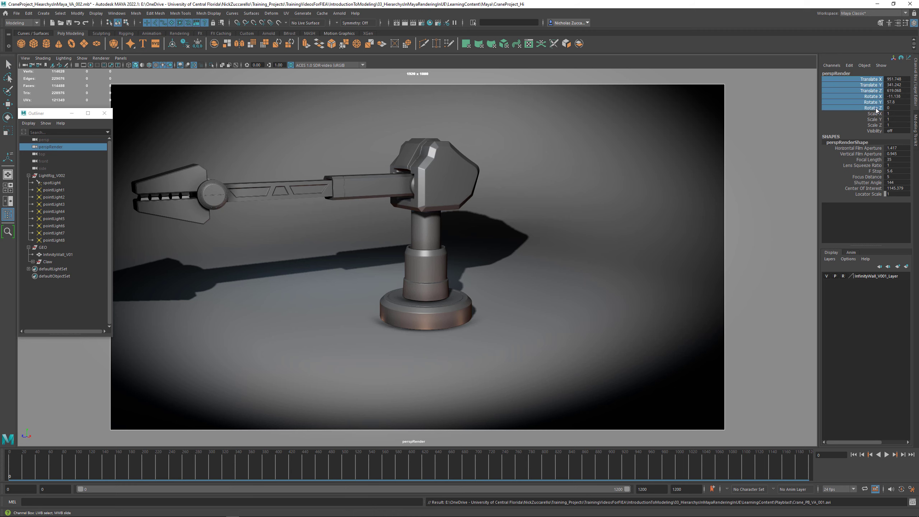
right_click(875, 108)
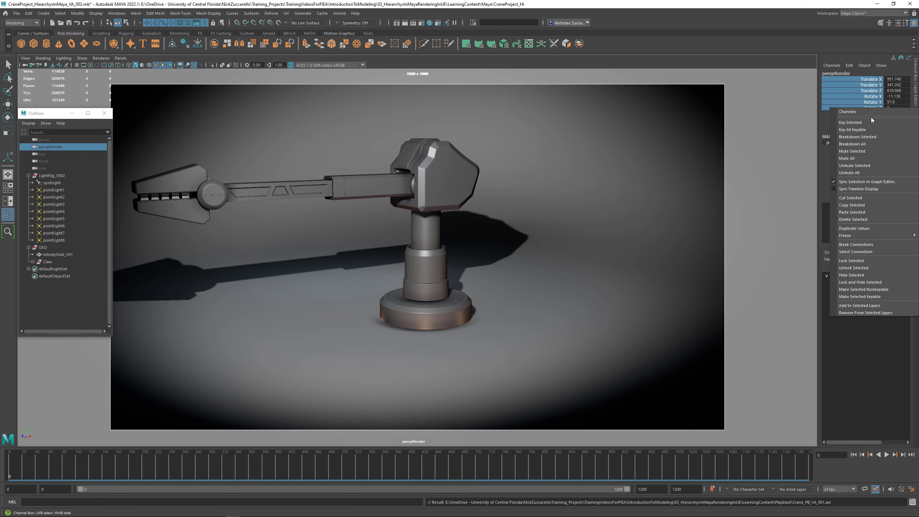
click(871, 123)
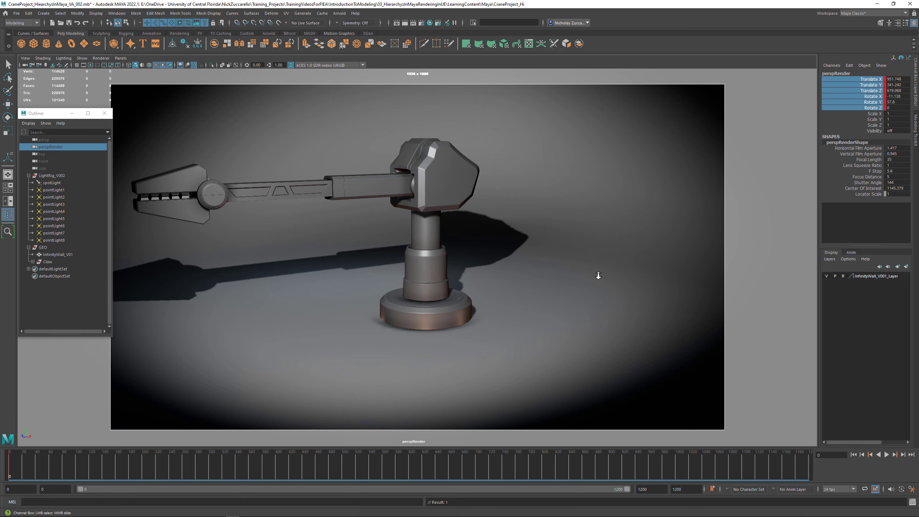
Test the camera key by moving the perspRender view away and scrubbing the timeline back to frame 0.
alt+right_drag(597, 273, 300, 370)
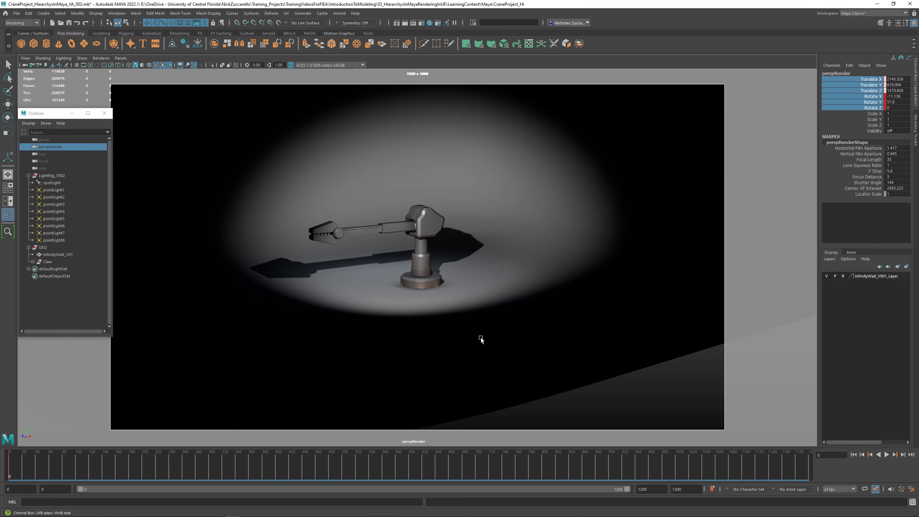
alt+drag(530, 338, 525, 339)
drag(113, 460, 0, 464)
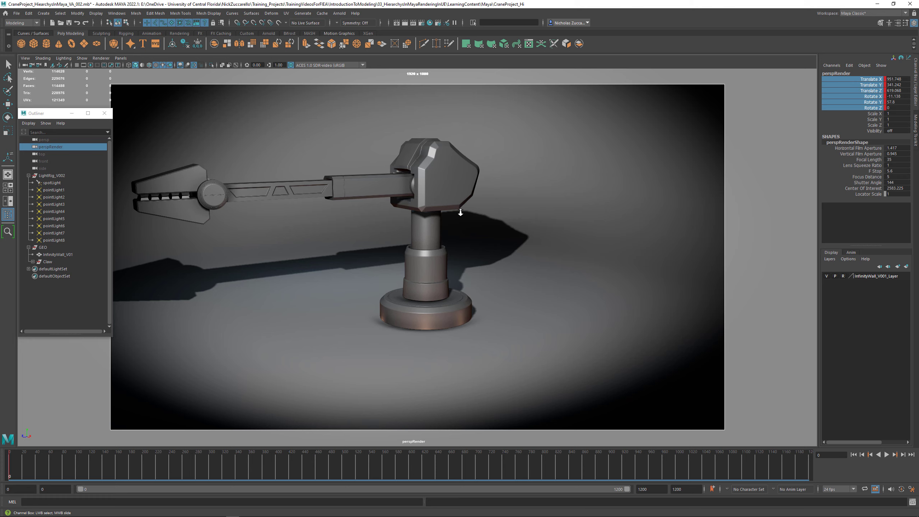
Clear the selection and examine the lit crane from different angles and distances through the perspRender camera.
alt+right_drag(460, 211, 339, 188)
alt+drag(369, 192, 338, 200)
alt+middle_drag(341, 199, 345, 222)
alt+drag(345, 221, 375, 223)
click(398, 221)
alt+right_drag(375, 219, 421, 239)
alt+middle_drag(423, 238, 426, 208)
alt+drag(422, 226, 416, 210)
alt+right_drag(402, 220, 474, 249)
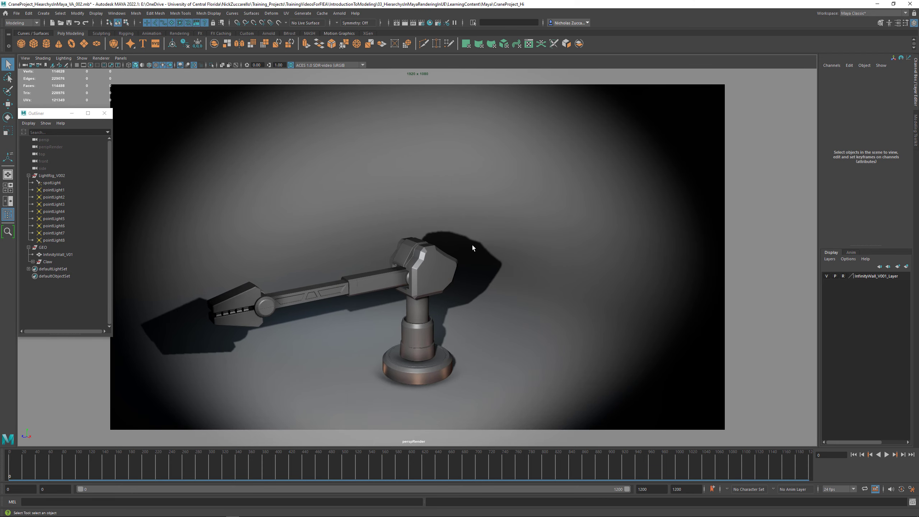
alt+middle_drag(474, 248, 480, 234)
alt+right_drag(480, 235, 503, 250)
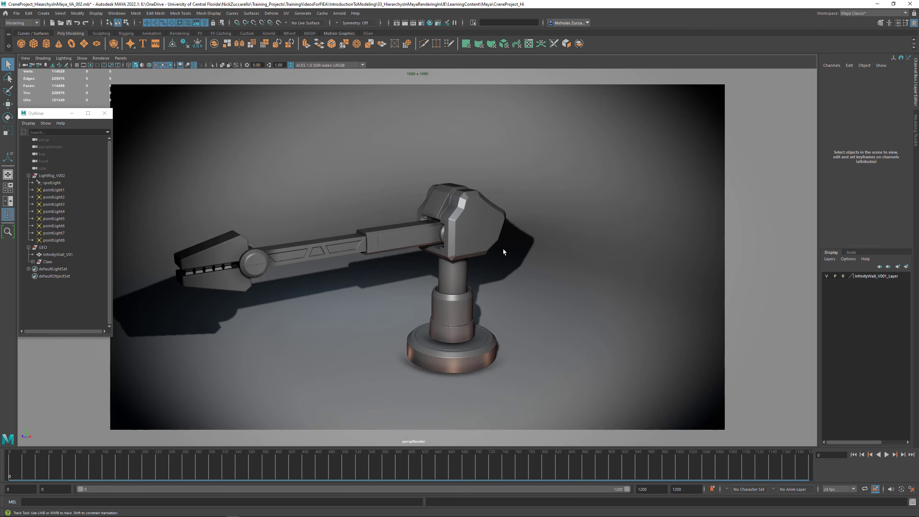
alt+middle_drag(502, 250, 495, 228)
Select pointLight1 and turn on the display of lights in the viewport.
click(49, 193)
click(49, 191)
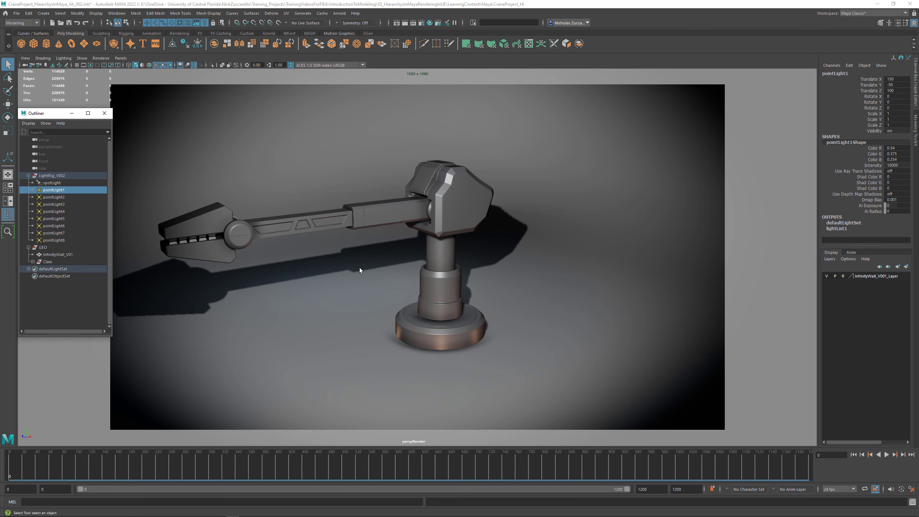
click(82, 58)
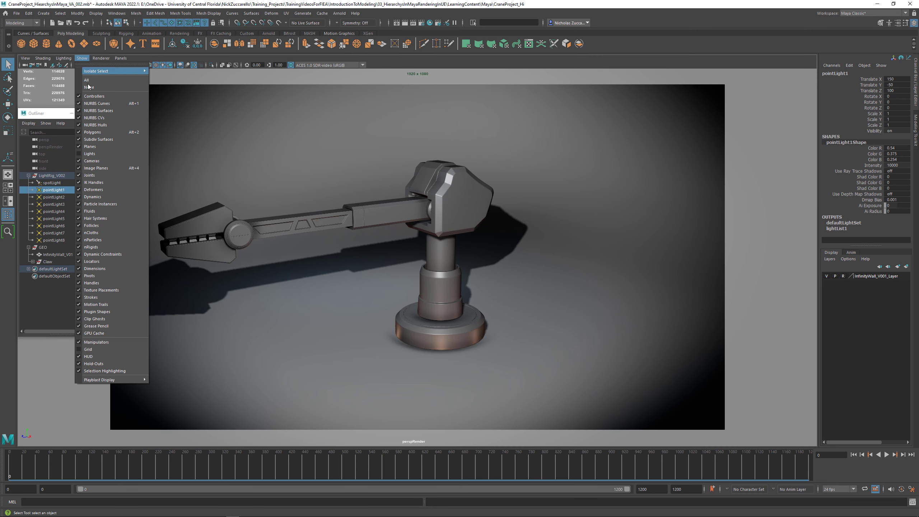
click(95, 153)
alt+right_drag(542, 199, 427, 234)
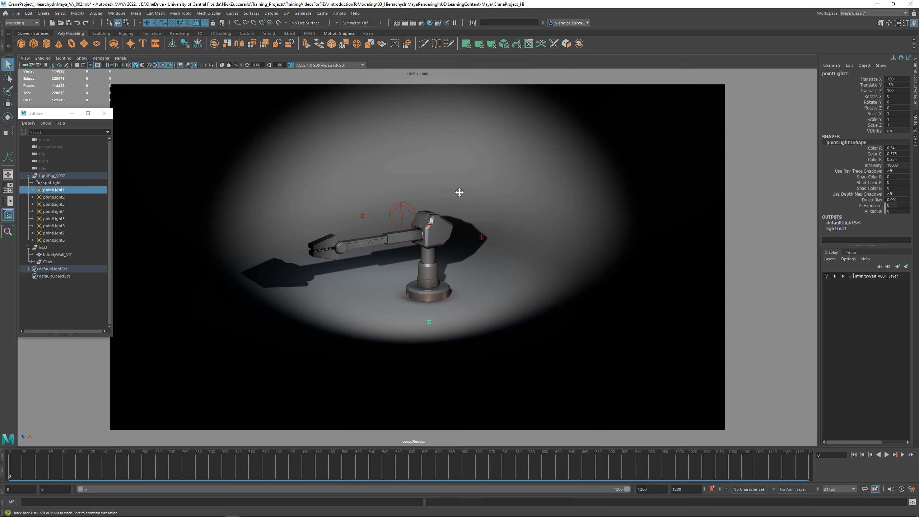
alt+middle_drag(457, 193, 456, 210)
alt+drag(455, 210, 449, 209)
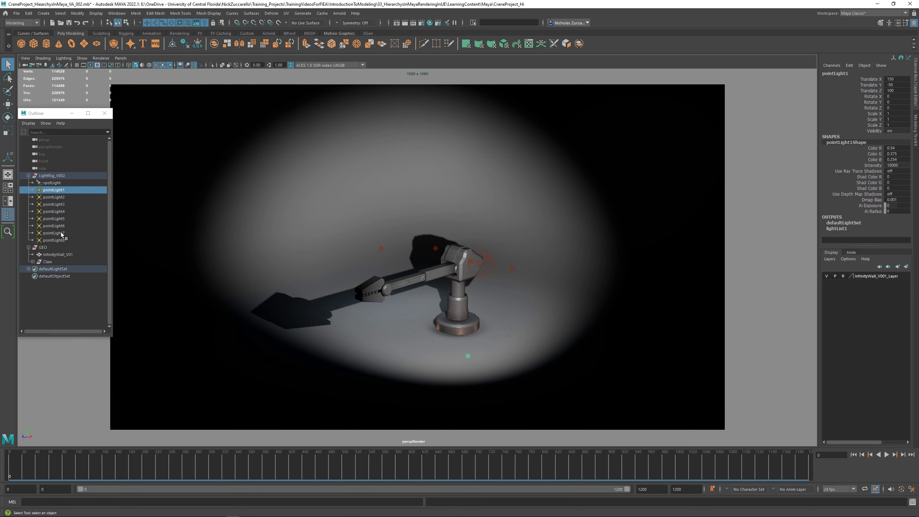
Check the Lights display option, clear the selection, and examine where the spotlight and point lights sit around the crane.
click(86, 59)
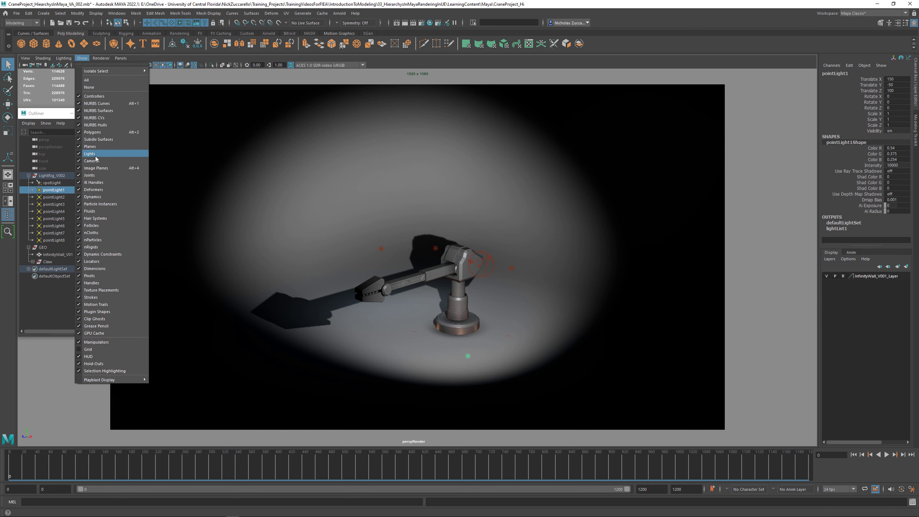
click(224, 142)
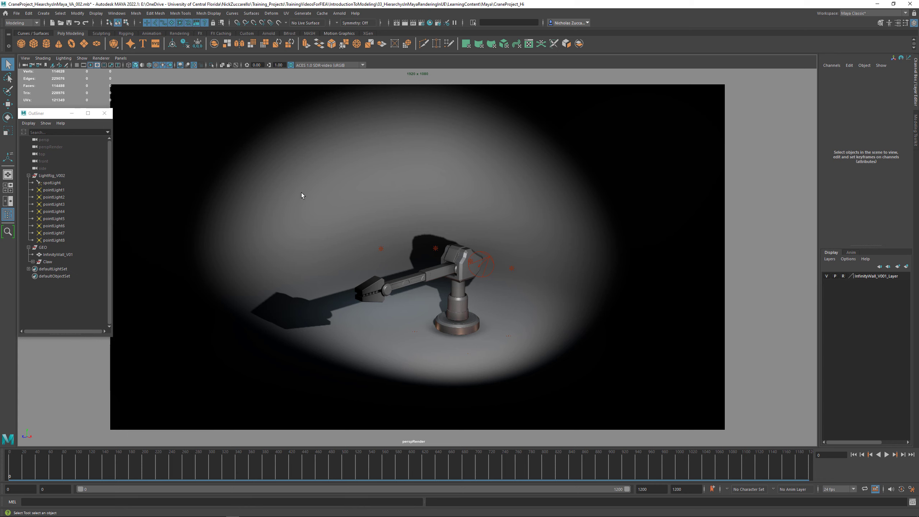
alt+drag(324, 193, 439, 237)
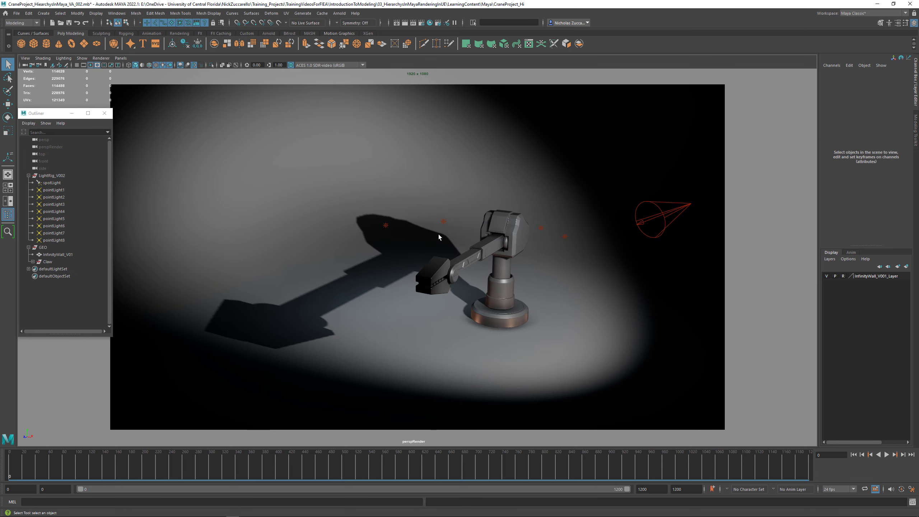
alt+drag(530, 312, 233, 268)
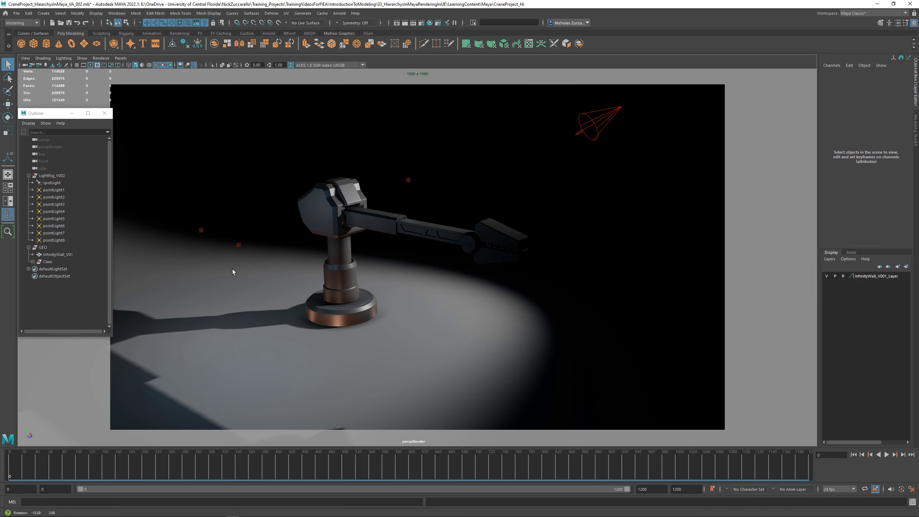
alt+right_drag(233, 269, 213, 264)
alt+drag(213, 264, 244, 253)
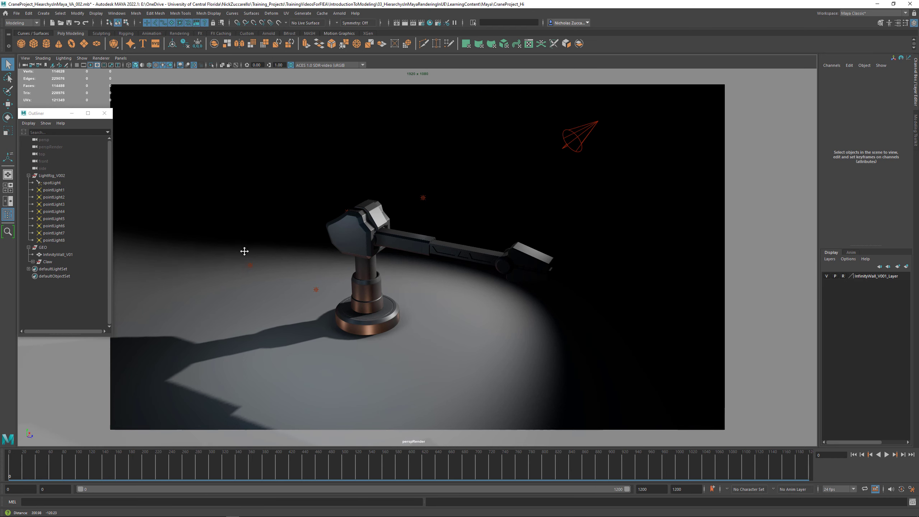
Move pointLight3 beside the crane to about Translate X -402 and Translate Z 447.
click(316, 289)
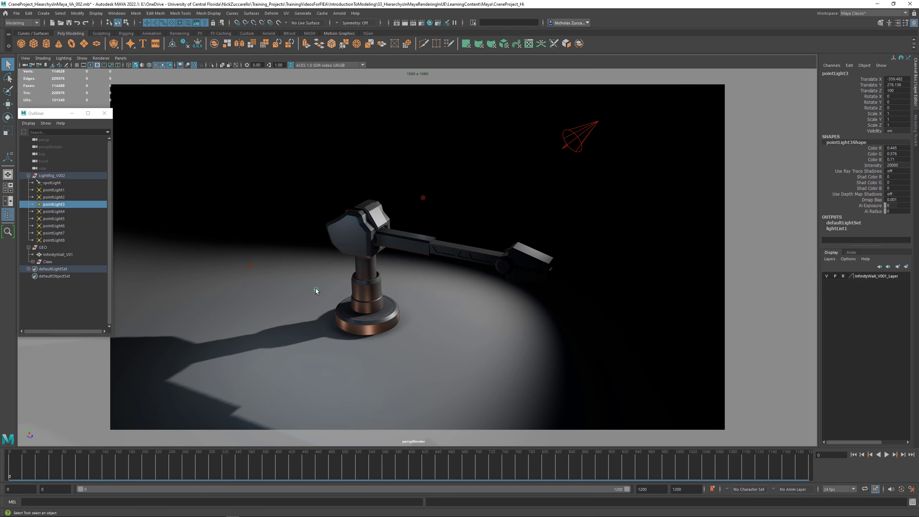
key(w)
alt+drag(355, 300, 549, 315)
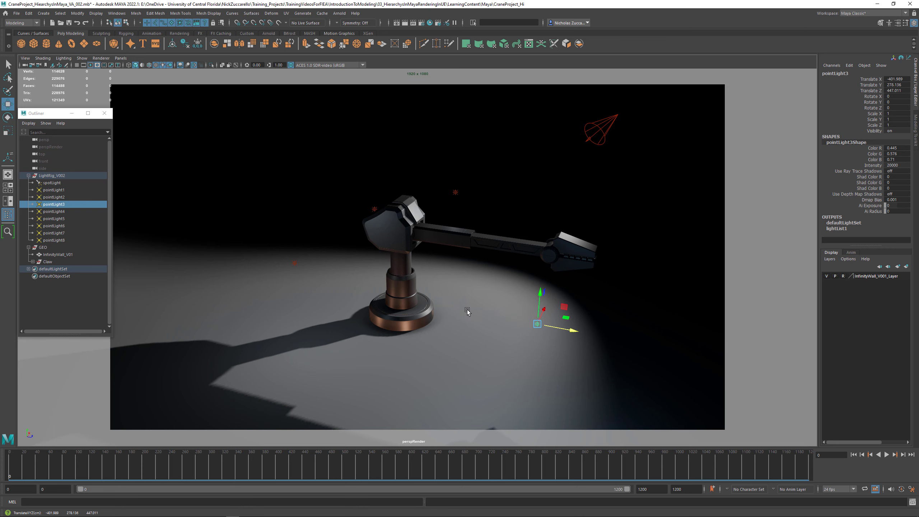
Show pointLight3's attributes and compare them with those of pointLight1, pointLight2 and spotLight while examining each light's position around the crane.
key(ctrl+a)
alt+drag(468, 312, 526, 213)
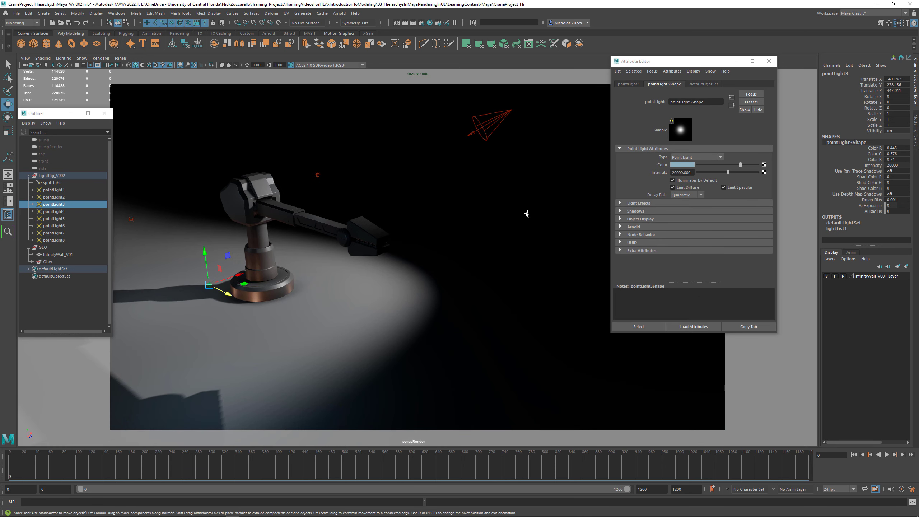
click(54, 190)
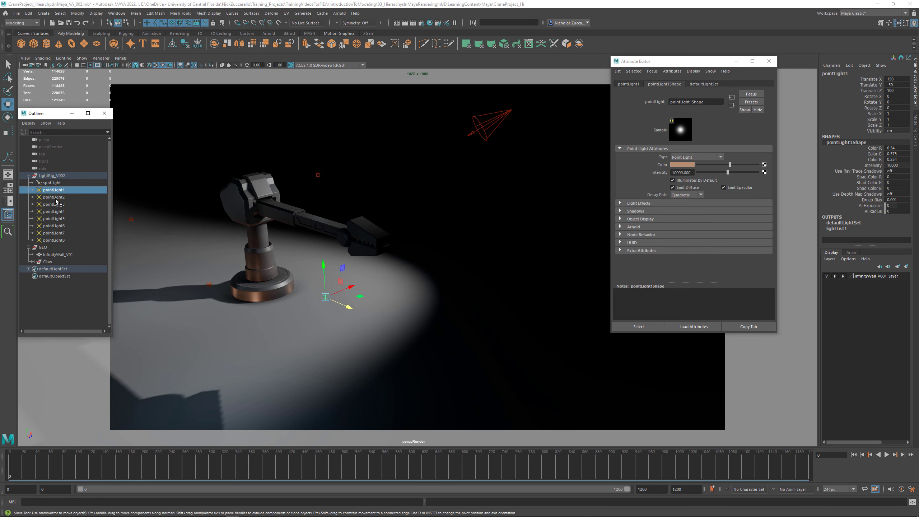
click(57, 197)
click(57, 204)
click(57, 190)
alt+drag(377, 235, 457, 217)
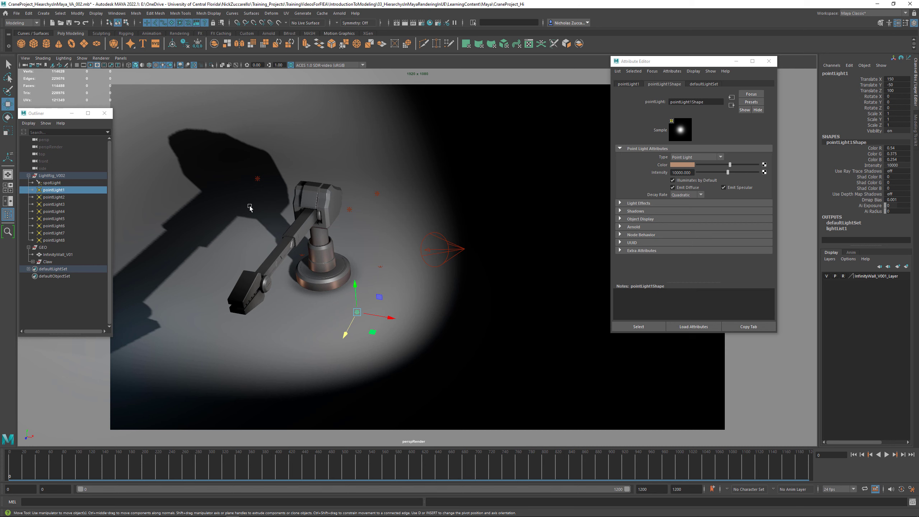
click(59, 198)
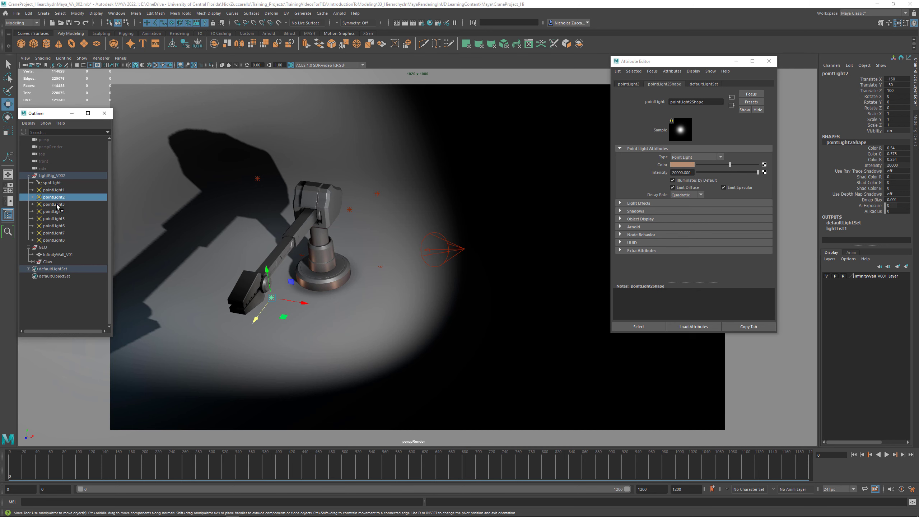
click(57, 205)
click(52, 183)
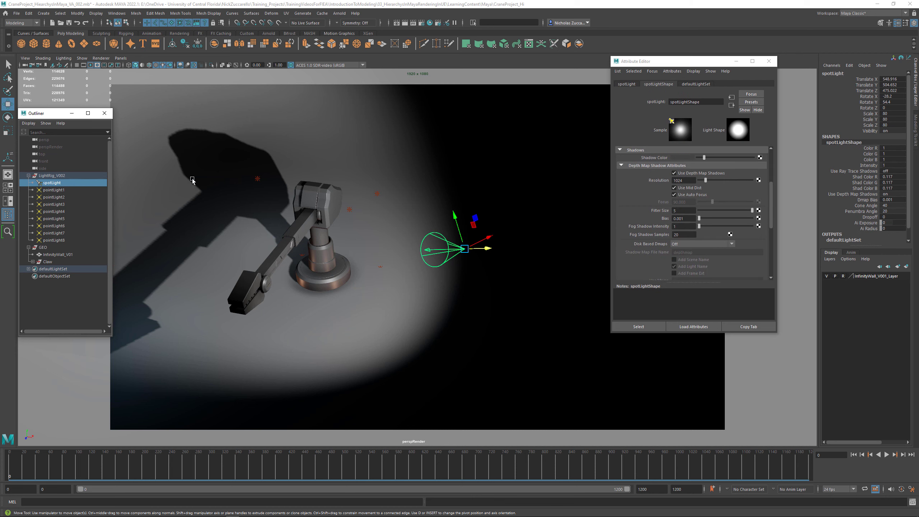
alt+middle_drag(304, 147, 270, 154)
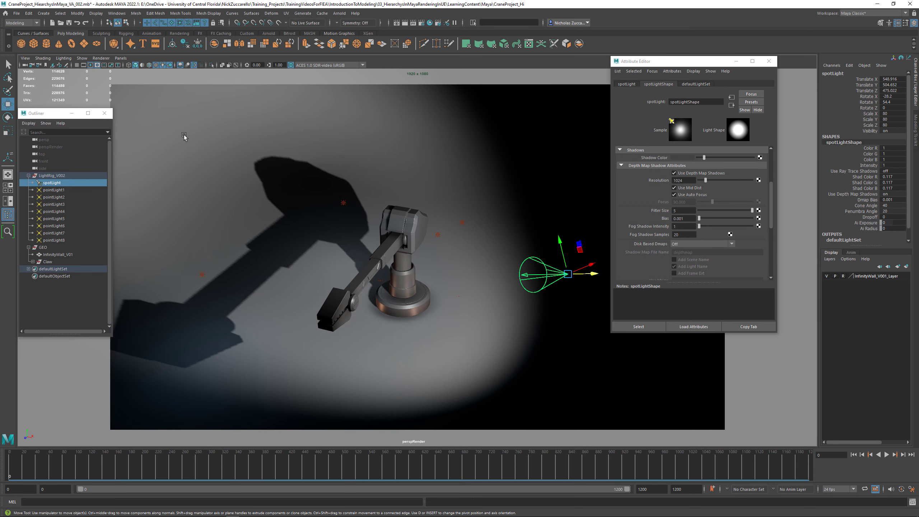
click(43, 13)
mouse_move(72, 54)
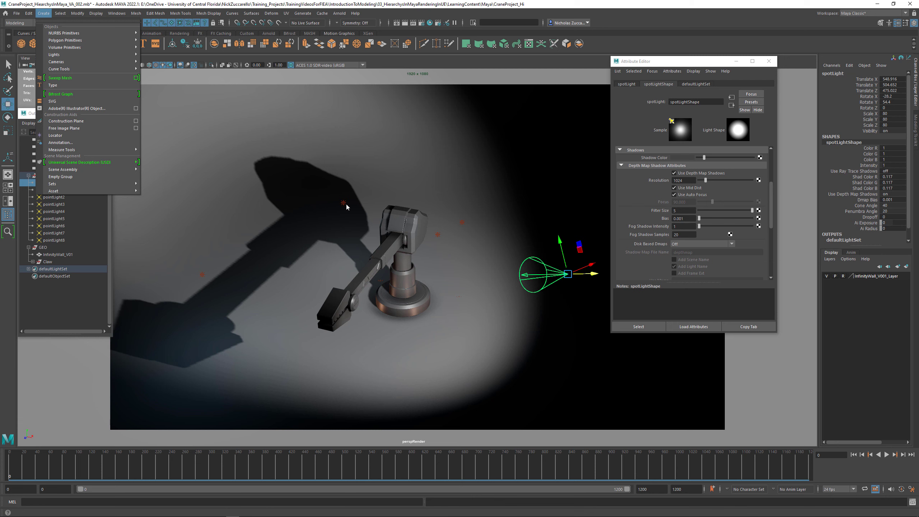
Select pointLight7 beside the crane and move it to about Translate X -232 and Translate Z -187.
click(344, 202)
alt+drag(473, 186, 659, 176)
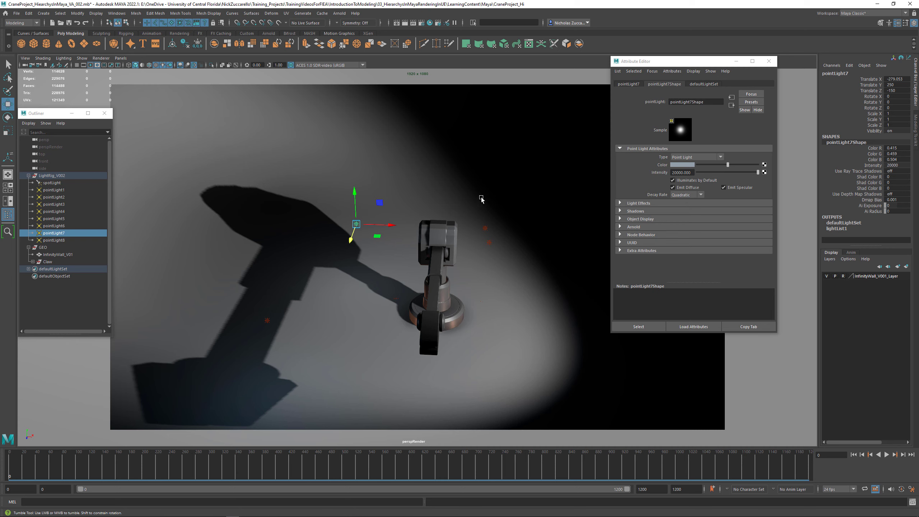
alt+drag(480, 199, 510, 196)
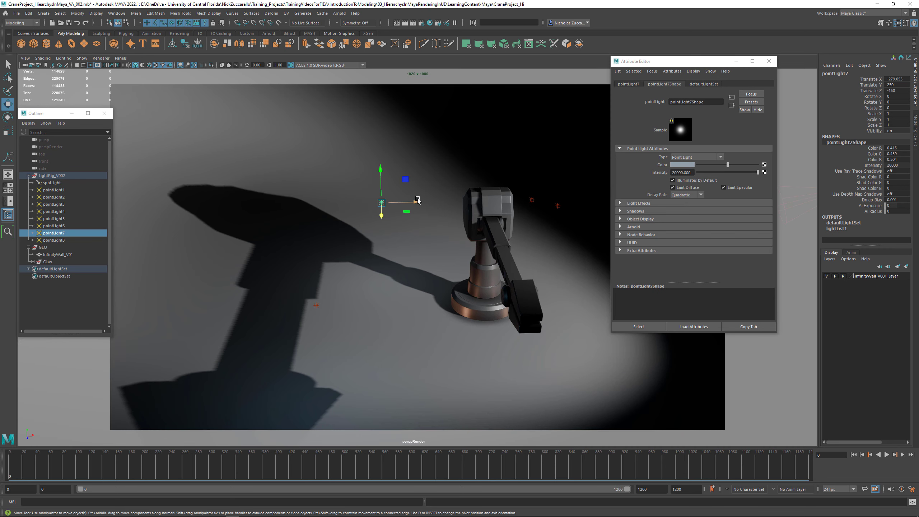
drag(417, 202, 439, 202)
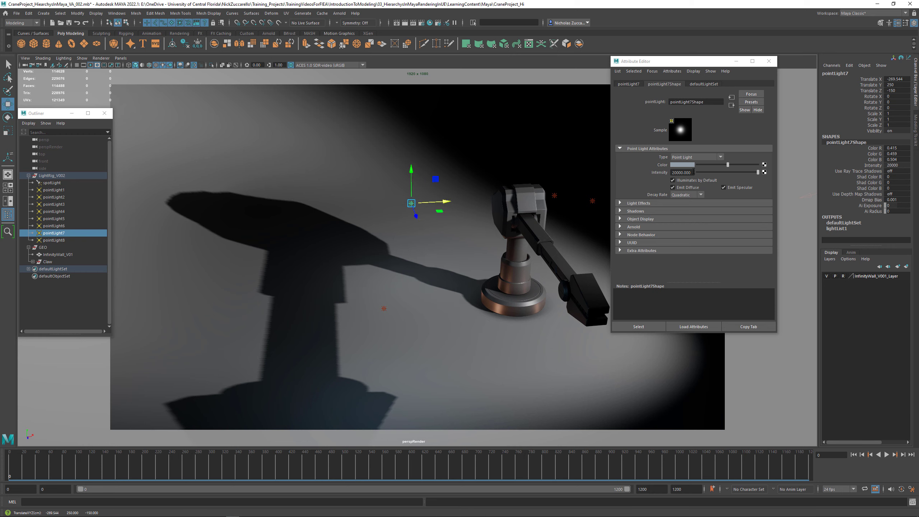
drag(446, 202, 483, 200)
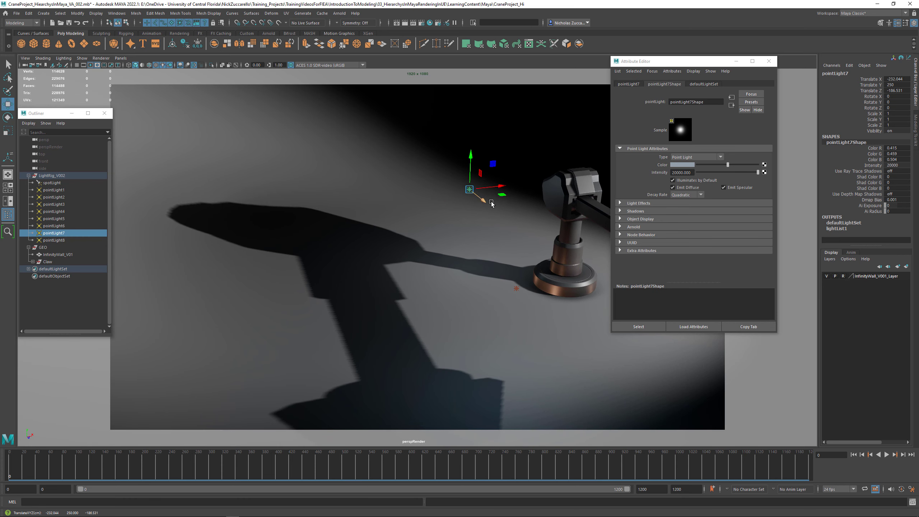
click(690, 165)
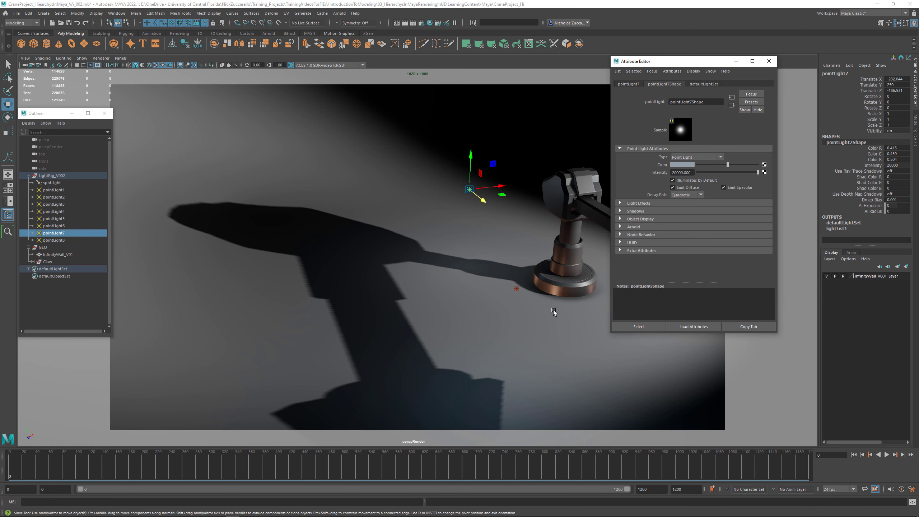
Select pointLight3 and examine where it sits relative to the crane's base.
click(519, 289)
click(515, 288)
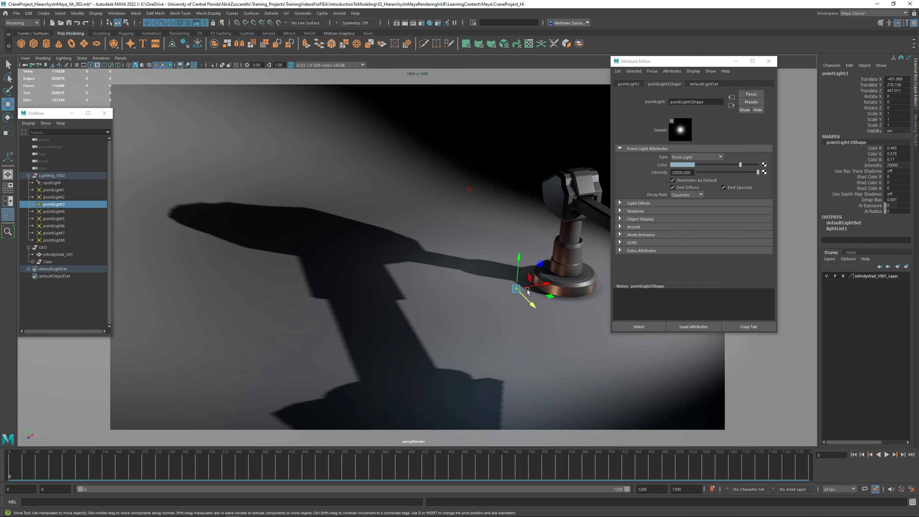
mouse_move(465, 274)
alt+mouse_down()
mouse_move(447, 274)
mouse_move(472, 275)
alt+mouse_up()
alt+middle_drag(471, 275, 401, 268)
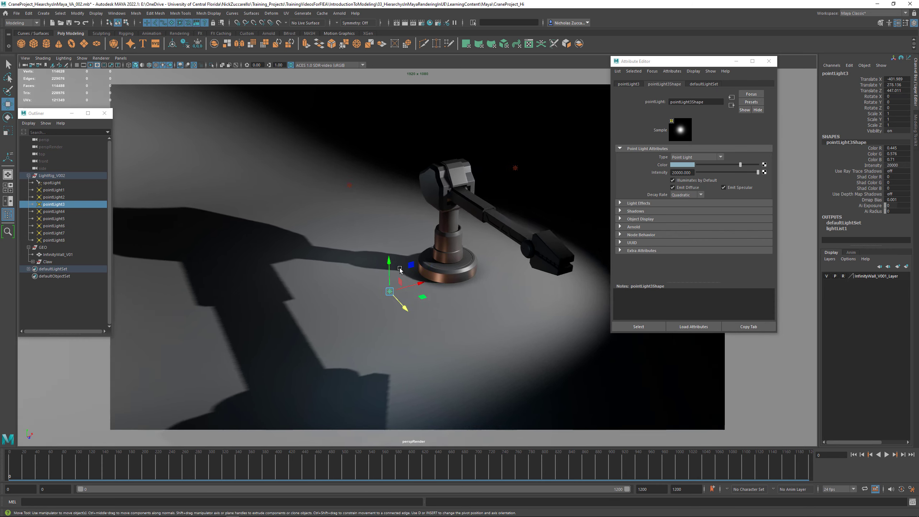
Select pointLight1, pointLight2, pointLight5 and pointLight6 beneath the floor and lower them to about Translate Y -68.
alt+drag(402, 268, 407, 255)
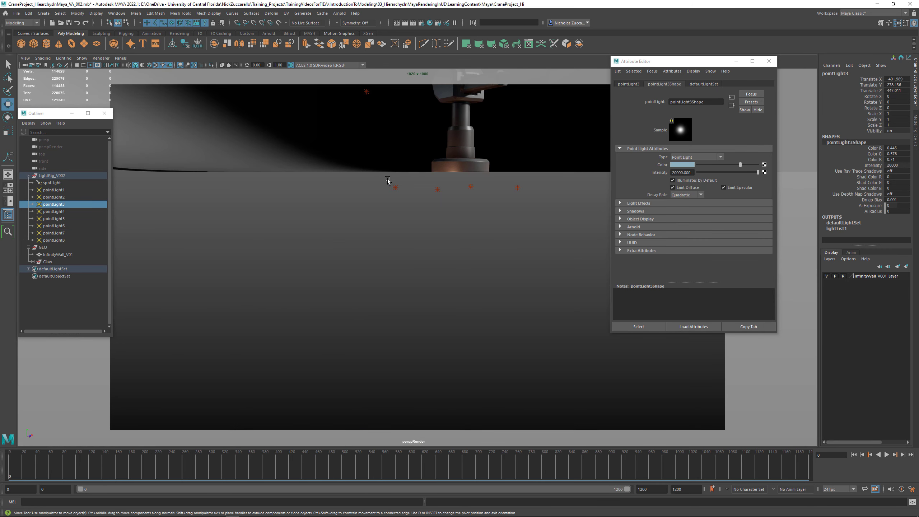
drag(388, 180, 498, 250)
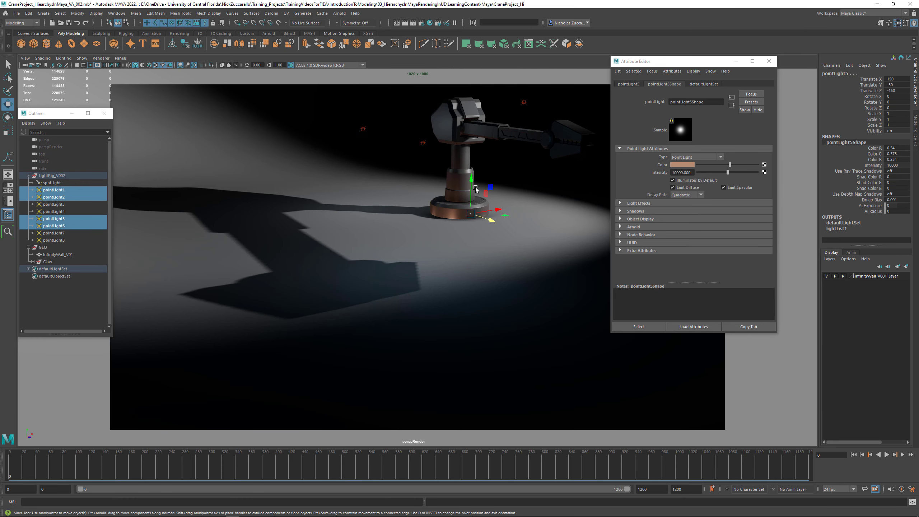
mouse_move(472, 189)
mouse_down()
mouse_move(465, 158)
mouse_move(462, 186)
mouse_up()
Expand pointLight5's shadow settings and toggle Use Depth Map Shadows on and off.
click(620, 211)
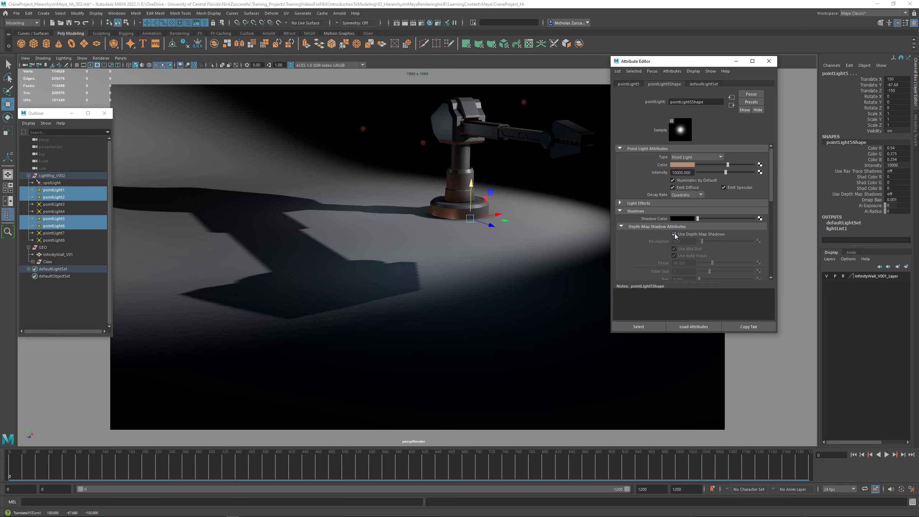
click(675, 234)
click(674, 235)
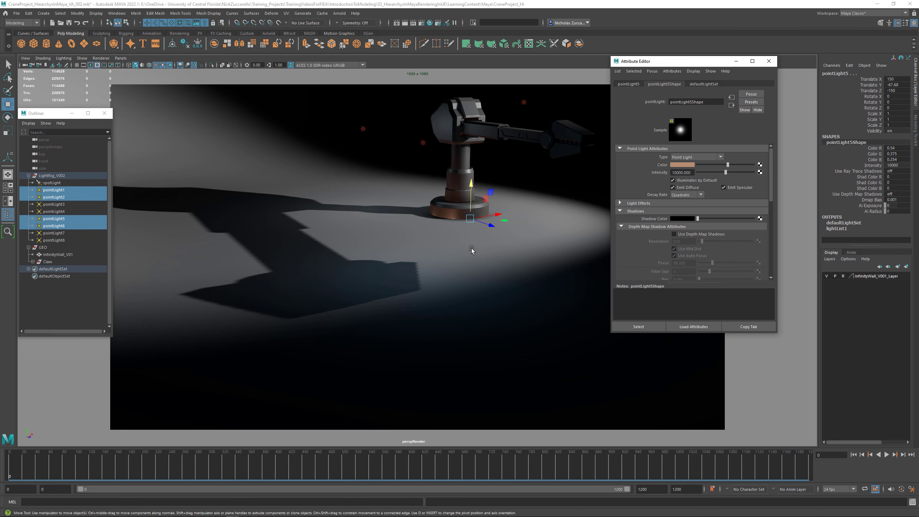
Lower the four selected lights to about Translate Y -100 and adjust pointLight5's color to about R 0.54, G 0.396, B 0.291.
alt+drag(469, 252, 469, 264)
drag(471, 194, 474, 212)
click(681, 165)
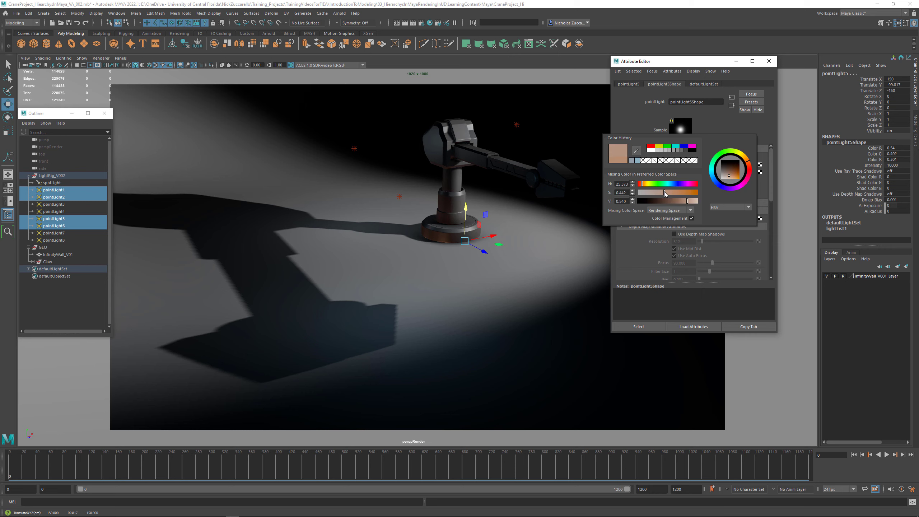
drag(665, 191, 665, 191)
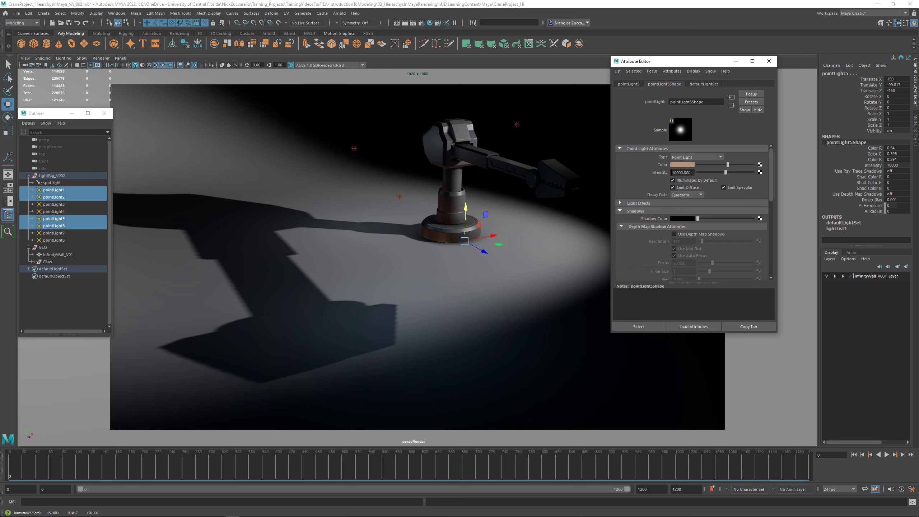
alt+drag(519, 228, 541, 220)
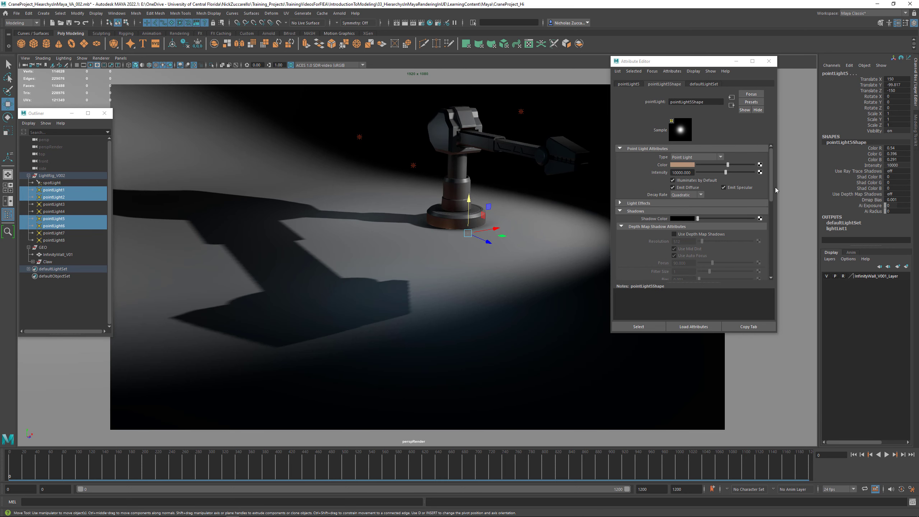
Set the Intensity of the four selected under-floor point lights to 20000.
click(903, 165)
text(2)
key(Return)
alt+drag(418, 222, 377, 226)
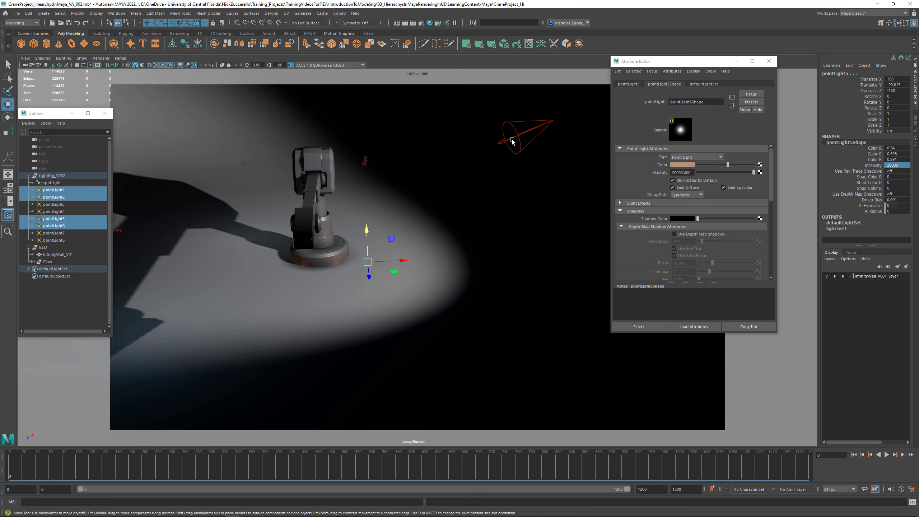
Select spotLight, open the creation options for a new spot light, and compare them with the existing light's attributes.
click(52, 182)
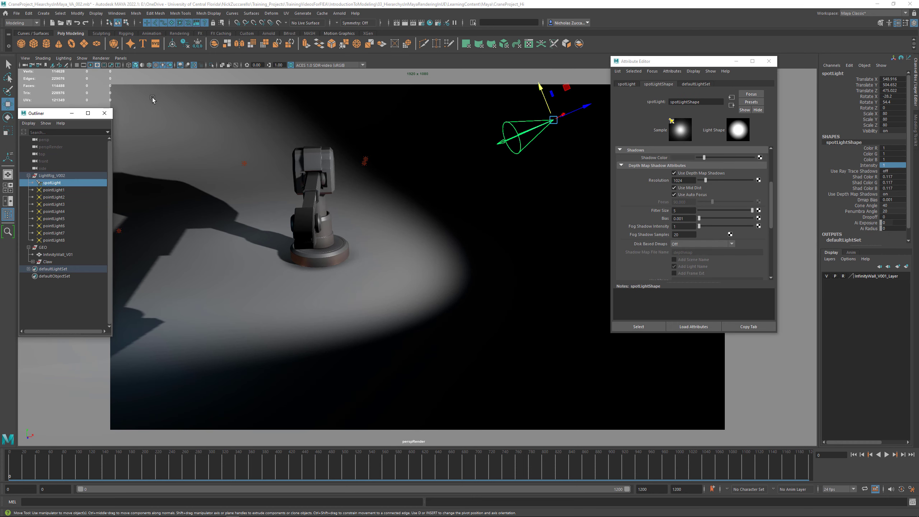
click(45, 14)
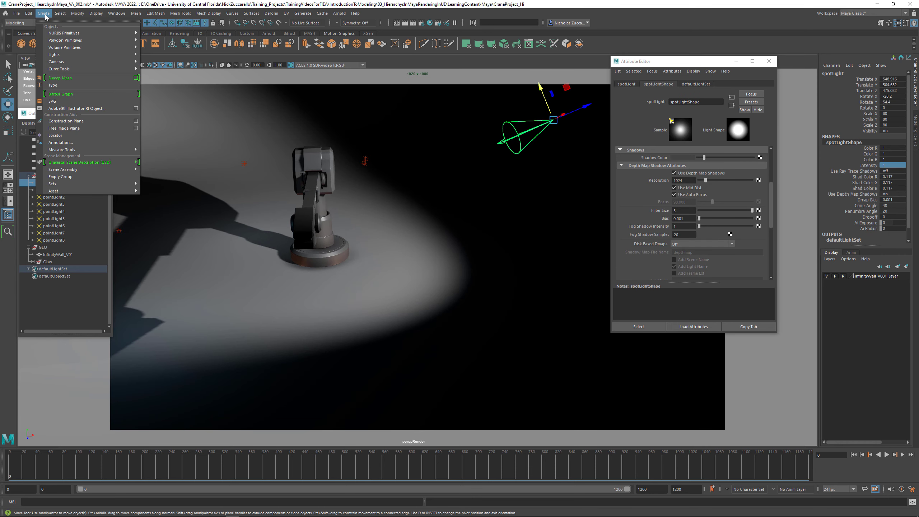
mouse_move(64, 58)
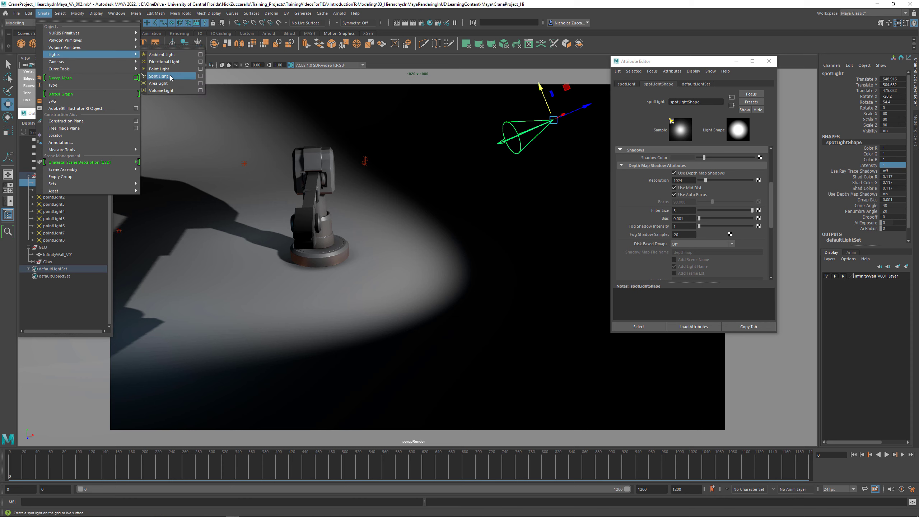
click(201, 76)
drag(575, 177, 466, 254)
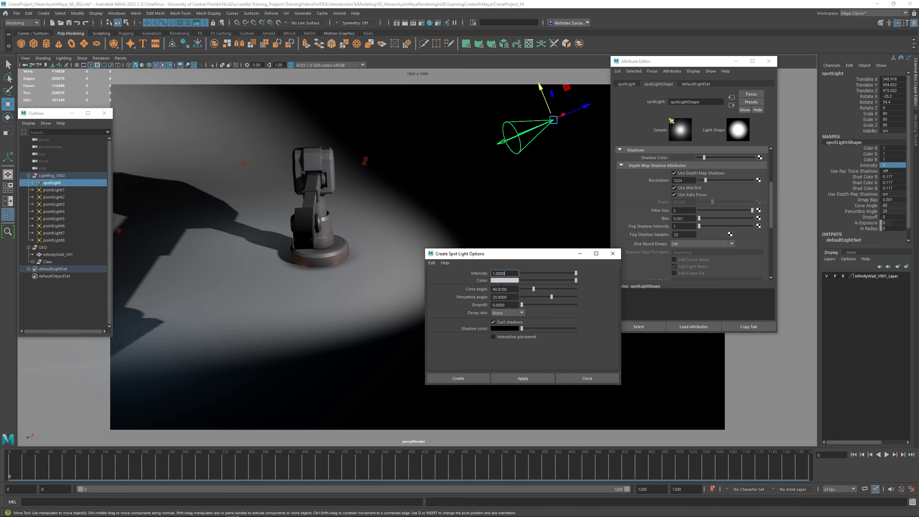
alt+drag(389, 211, 419, 183)
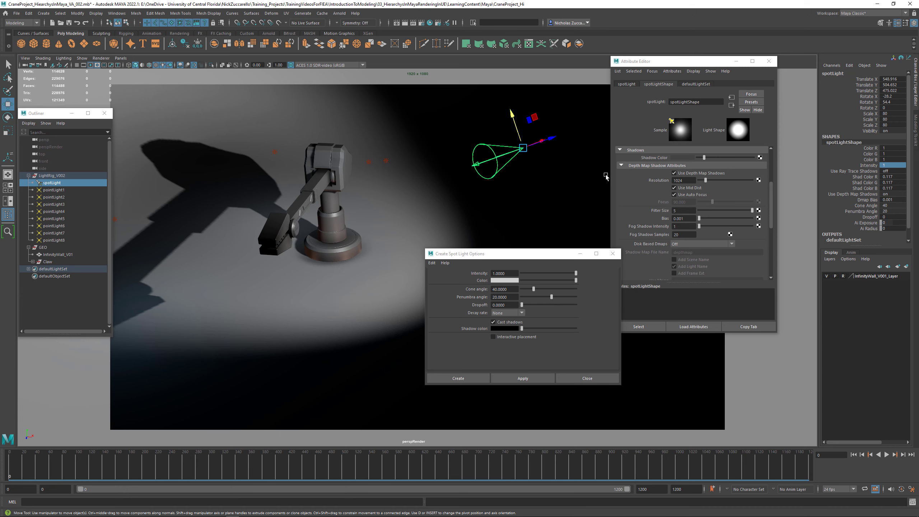
scroll(695, 217, up, 3)
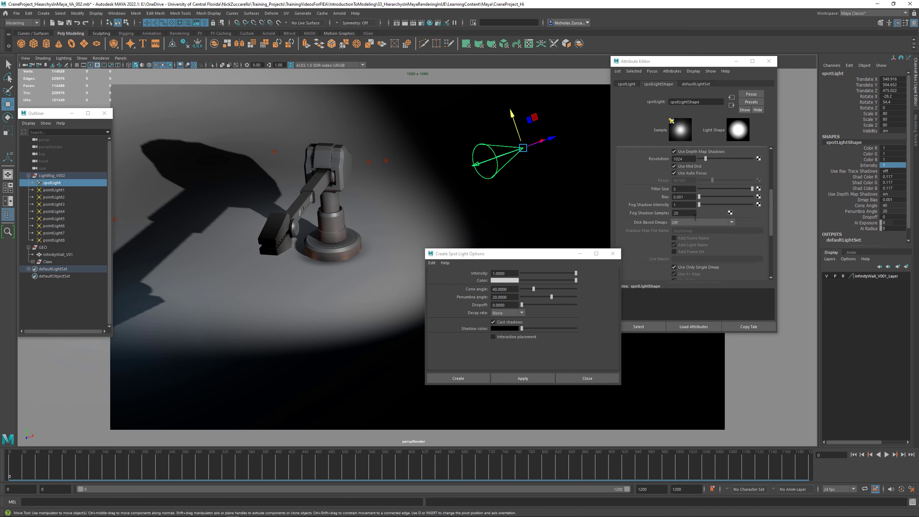
Set the spotlight's Penumbra Angle to 0.
double_click(890, 206)
double_click(891, 211)
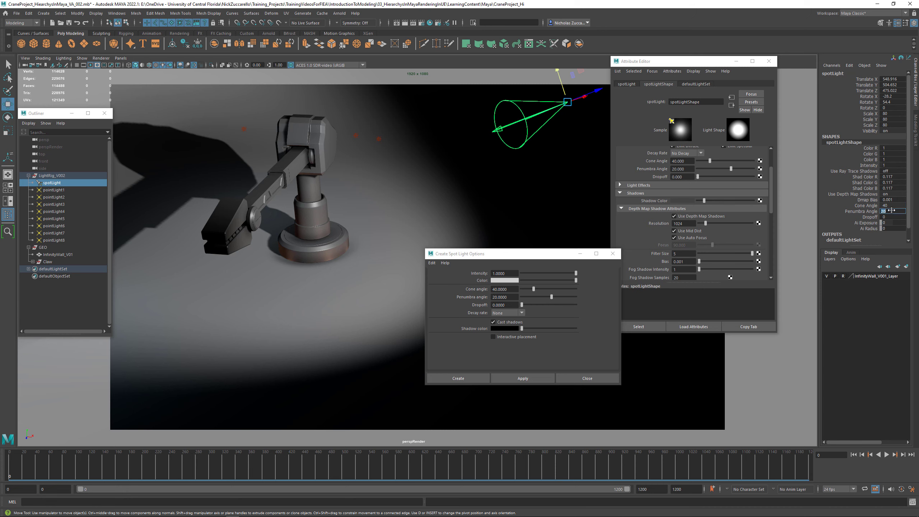
text(0)
key(Return)
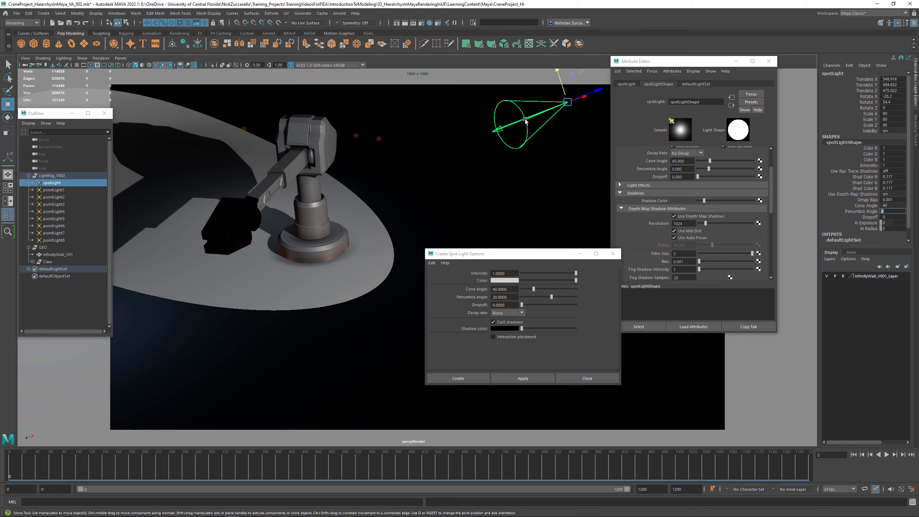
Widen the spotlight's Cone Angle to about 56 and clear the selection.
click(867, 205)
middle_drag(530, 217, 536, 214)
click(535, 216)
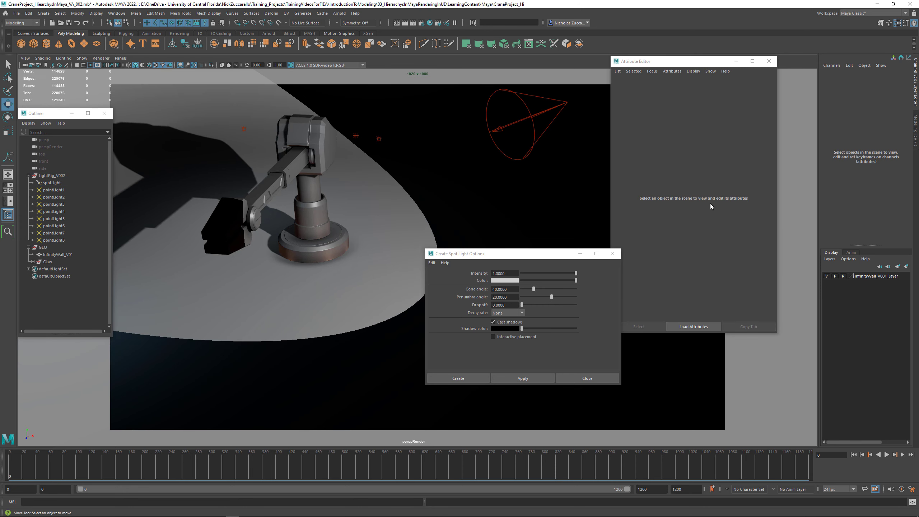
Reselect the spotlight, raise its Penumbra Angle to 30, and close the spot light creation options.
click(532, 118)
click(859, 212)
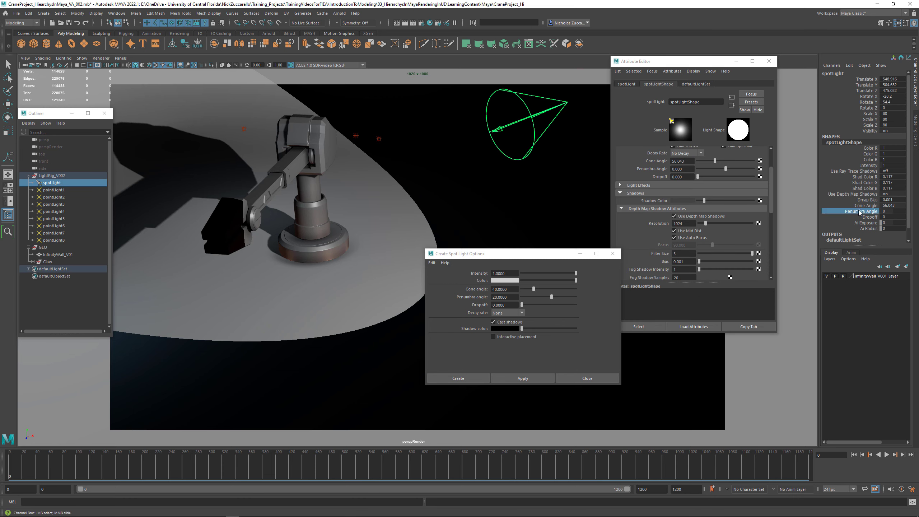
middle_drag(586, 176, 612, 176)
click(886, 212)
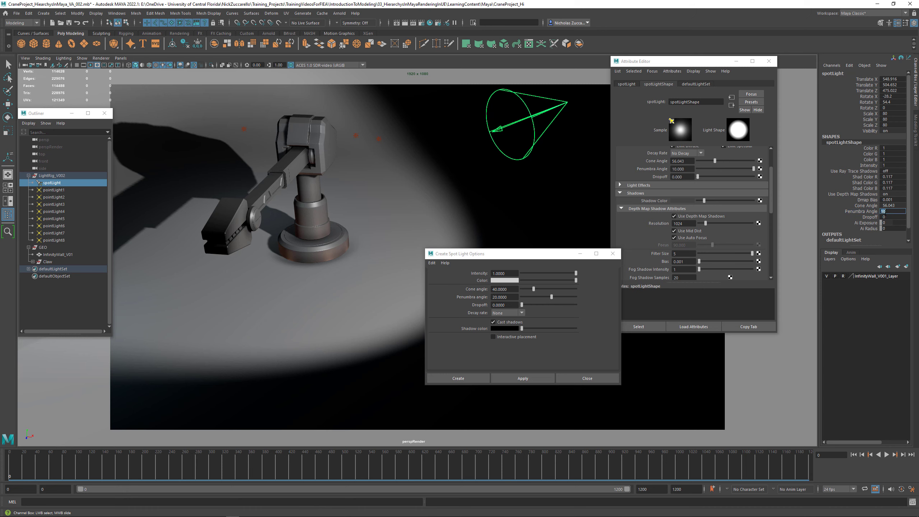
text(20)
key(Return)
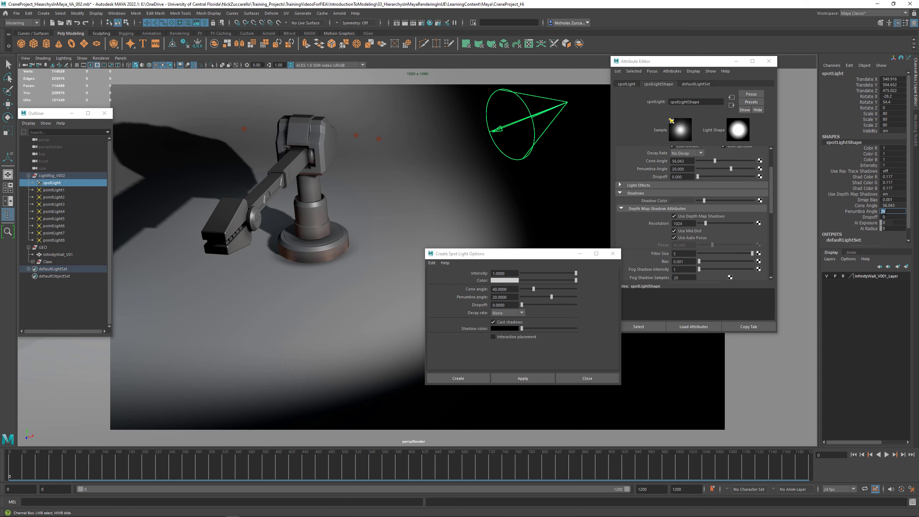
text(30)
key(Return)
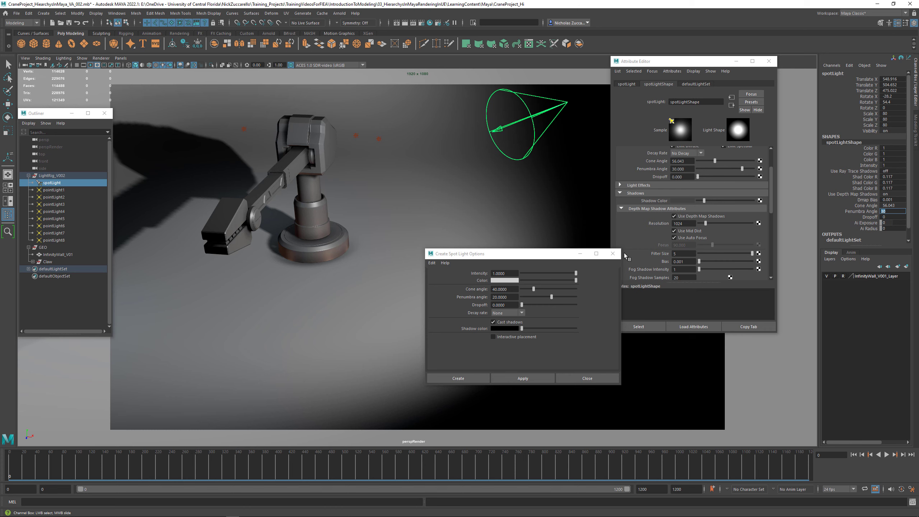
click(612, 253)
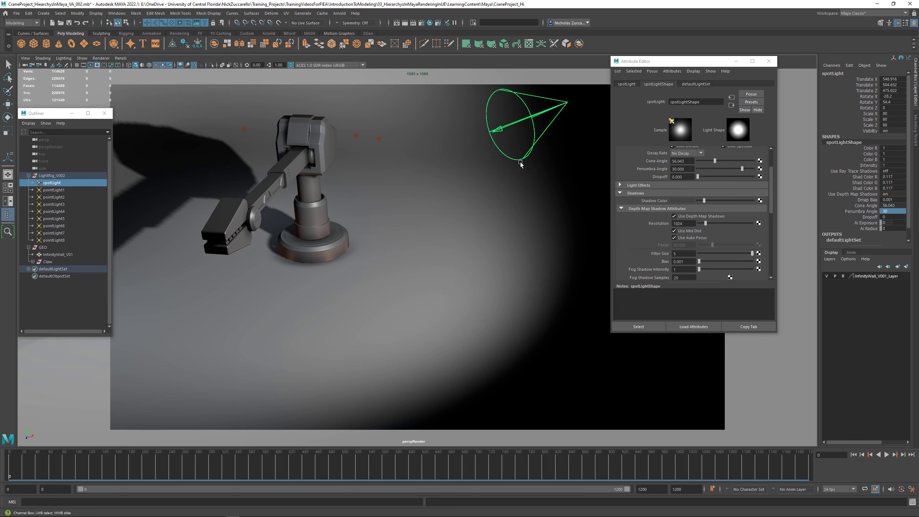
Toggle the spotlight's depth map shadows off and on, and reduce the shadow Filter Size to 0.
click(674, 217)
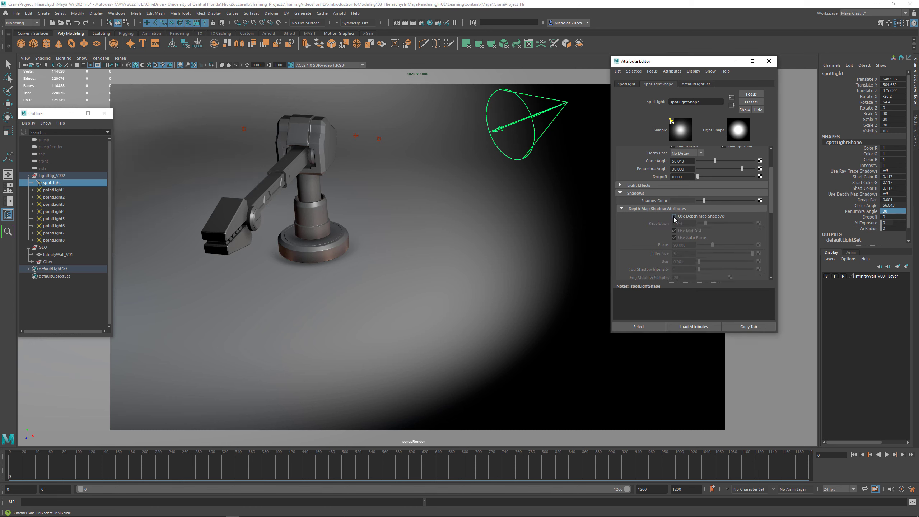
click(674, 216)
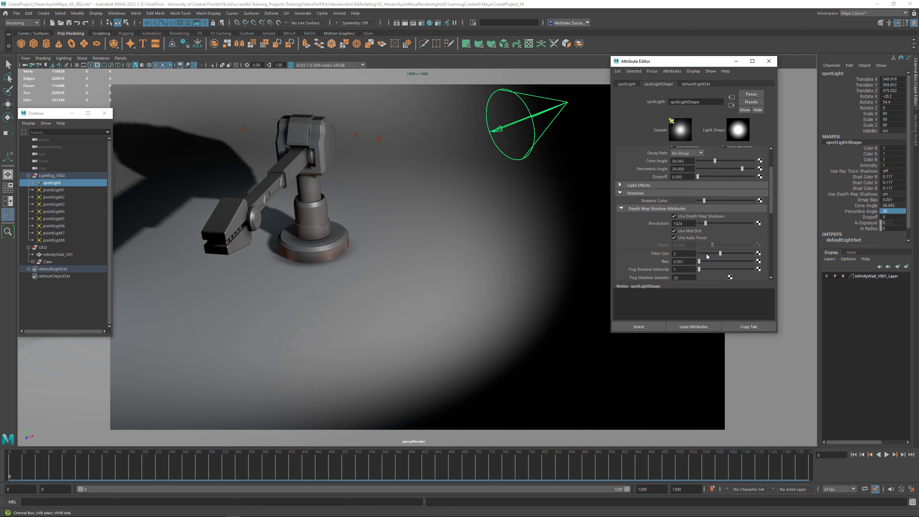
drag(707, 256, 695, 258)
alt+middle_drag(363, 205, 447, 215)
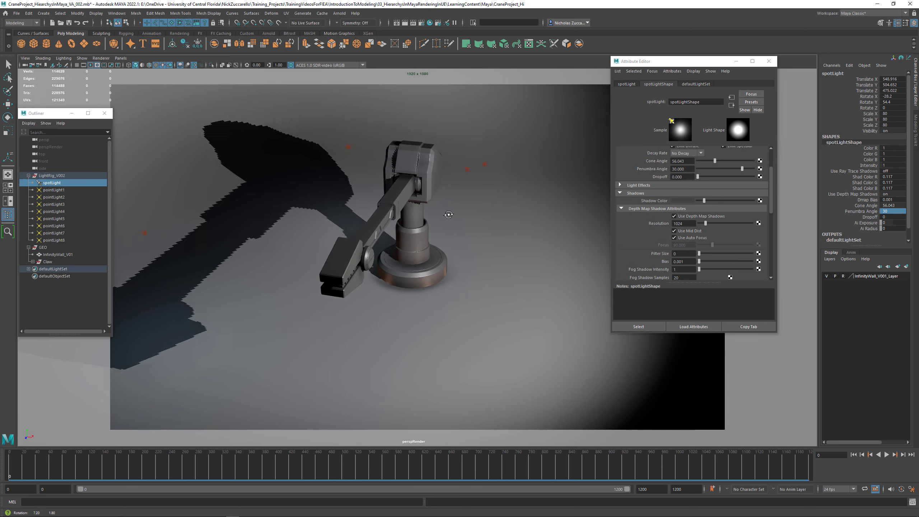